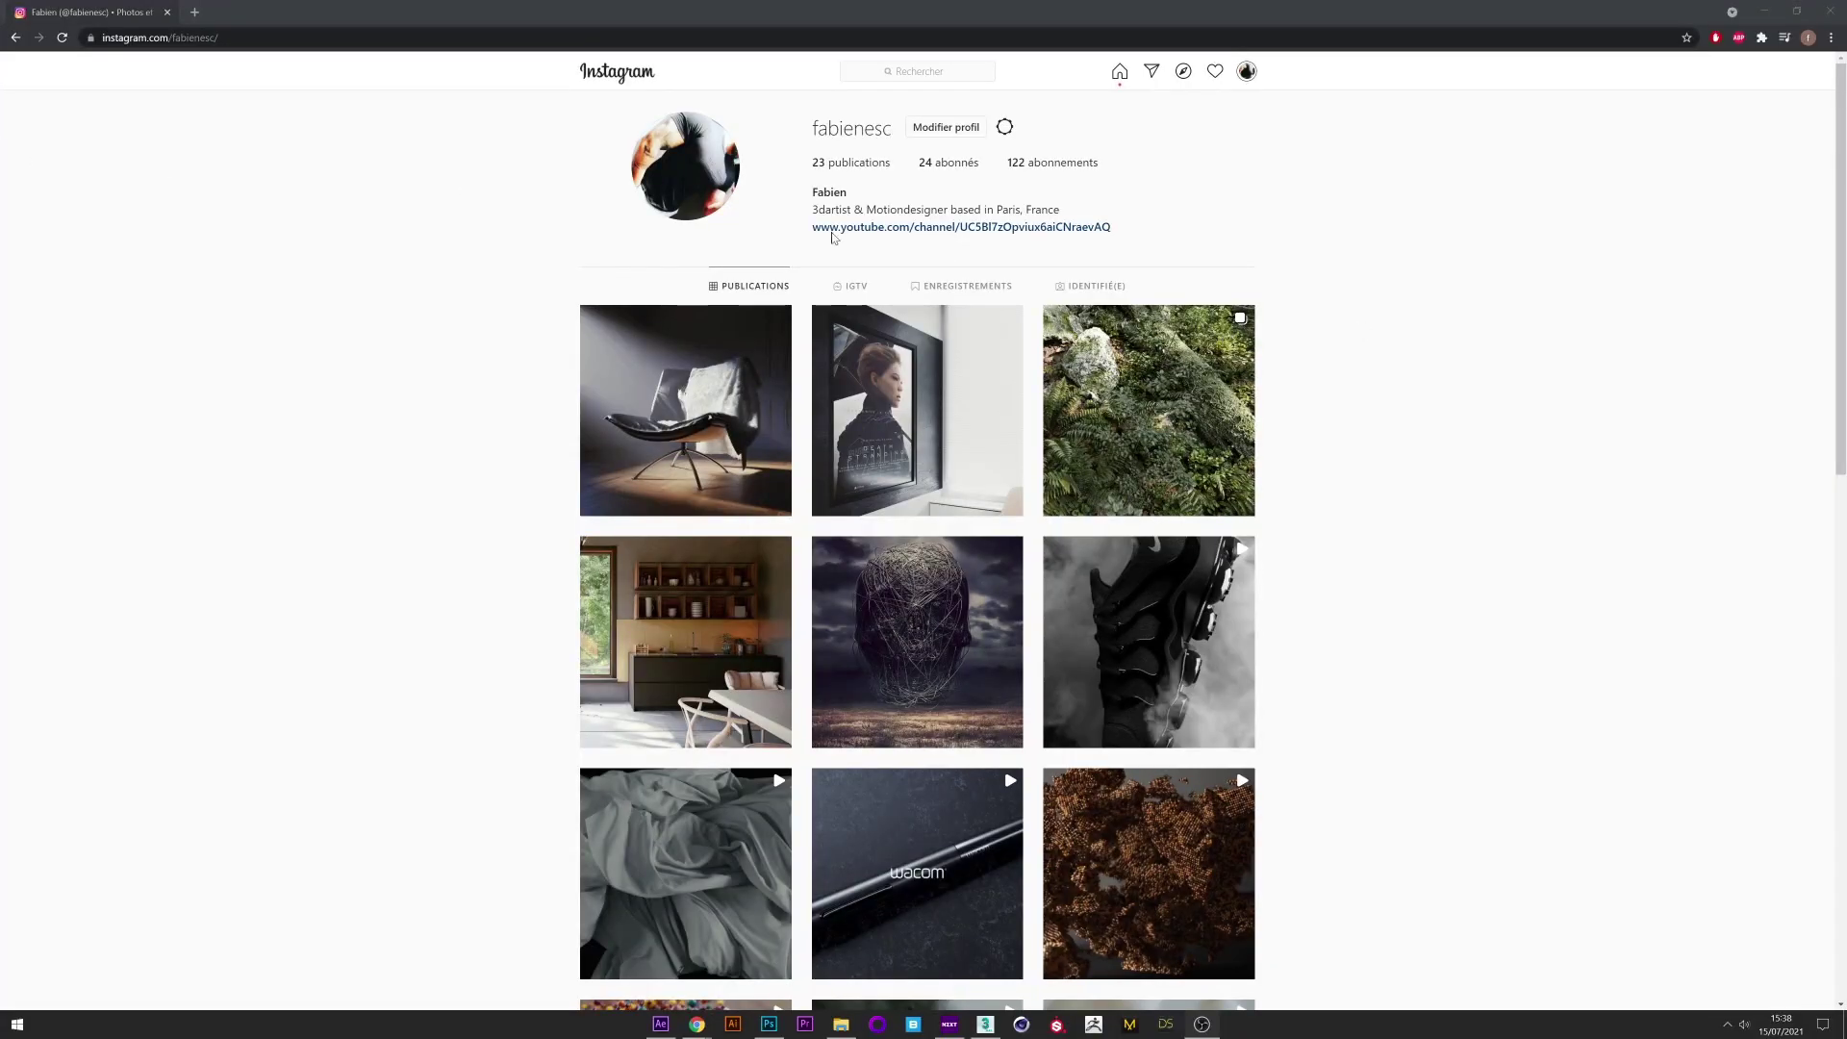
pyautogui.scroll(-5, 989, 538)
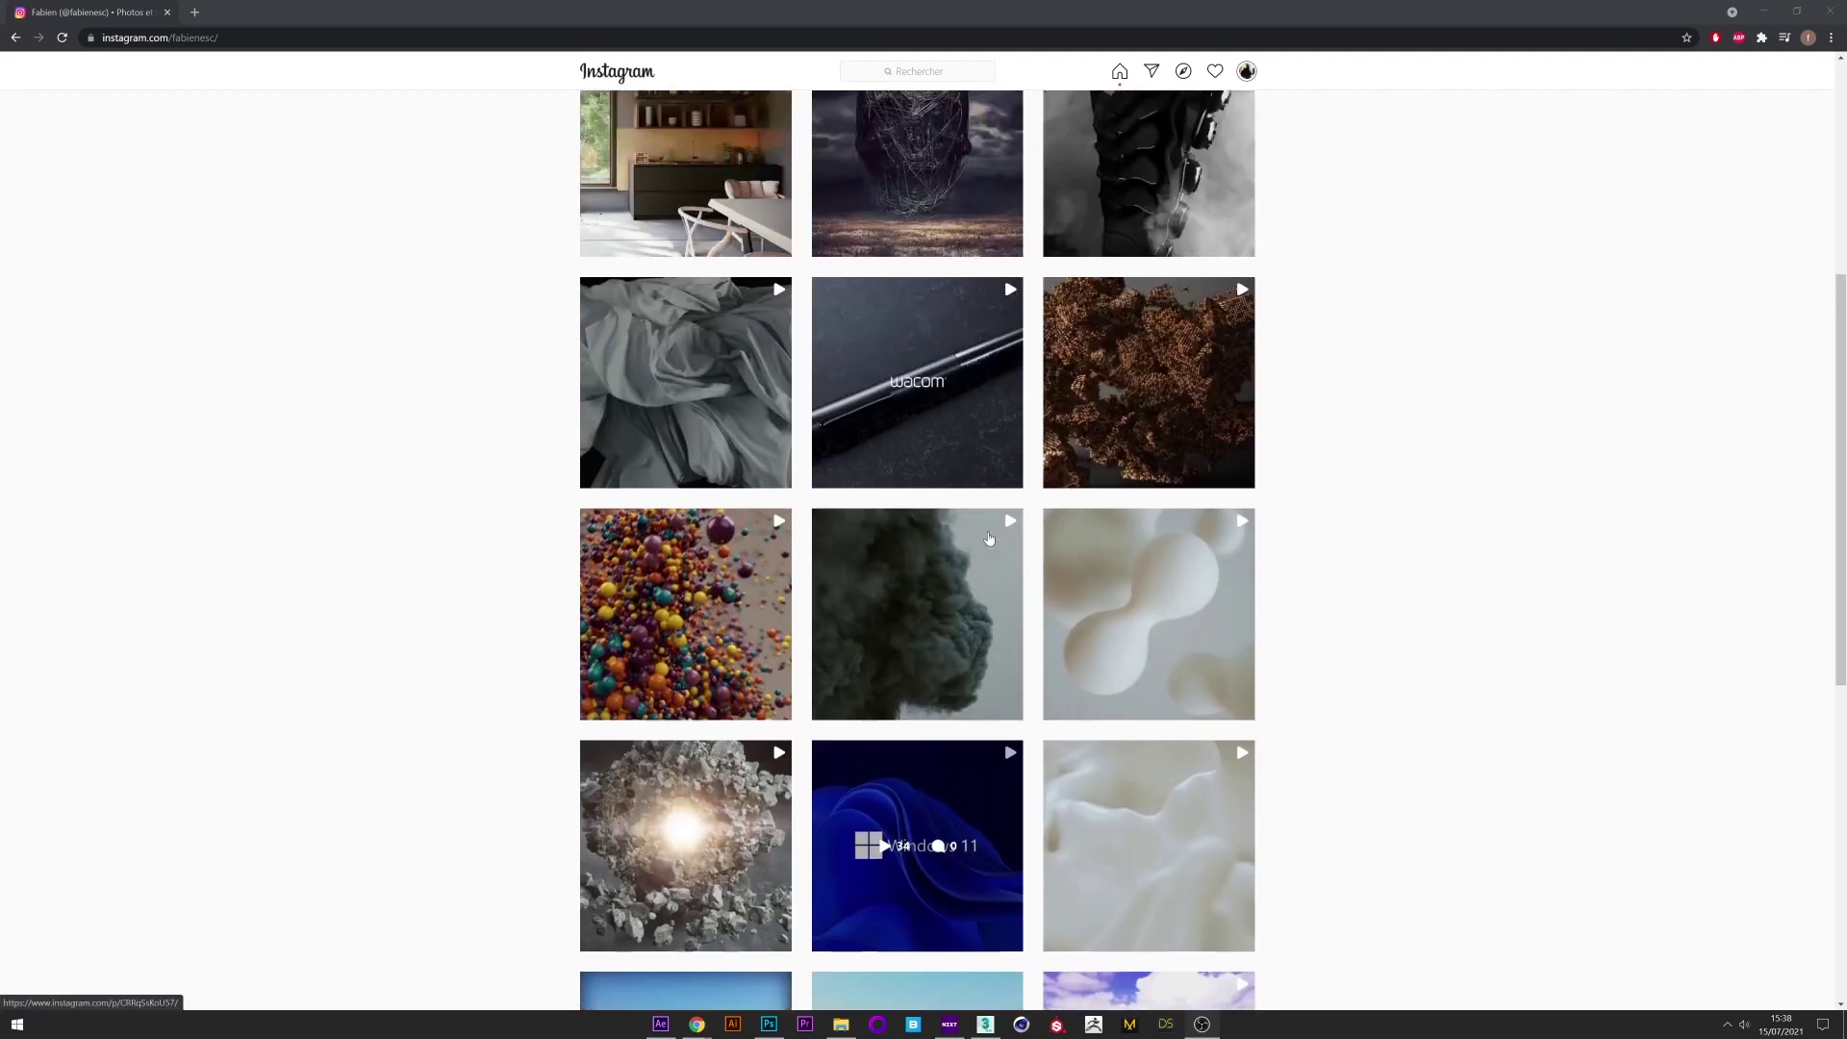
pyautogui.scroll(5, 989, 538)
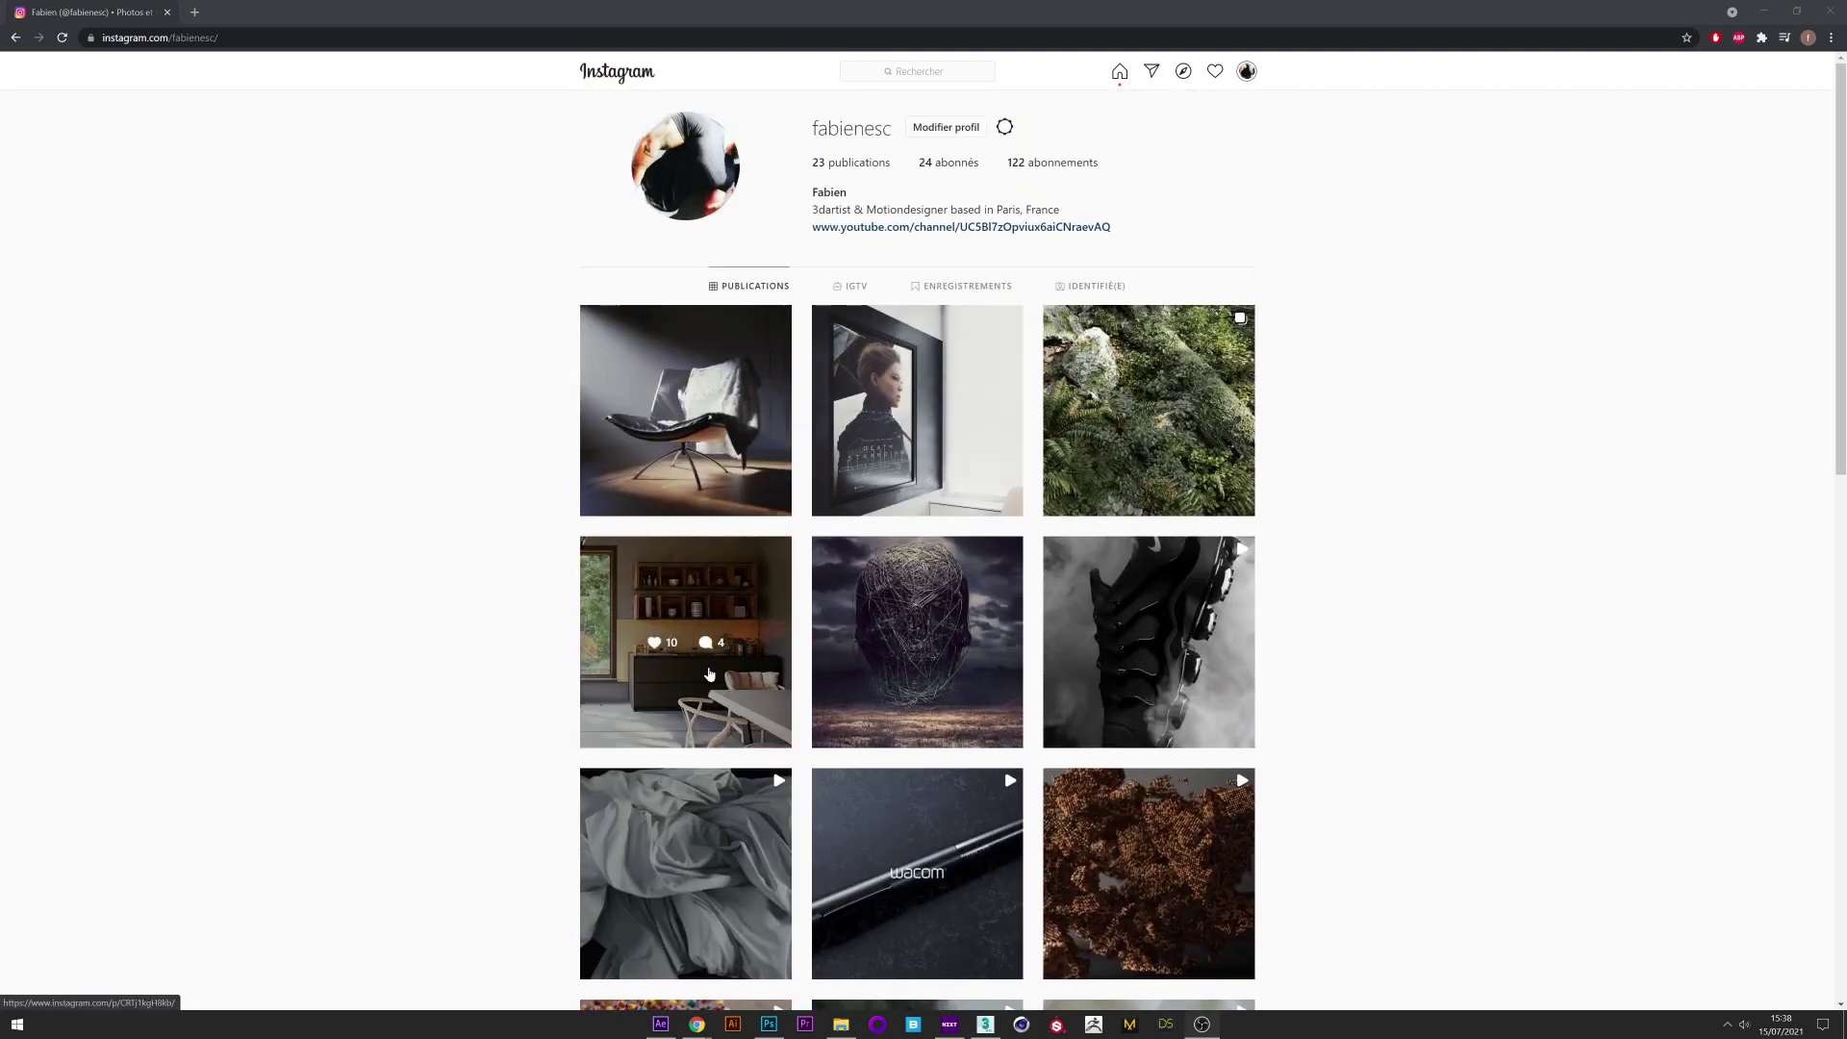
pyautogui.scroll(-2, 818, 673)
pyautogui.scroll(1, 910, 666)
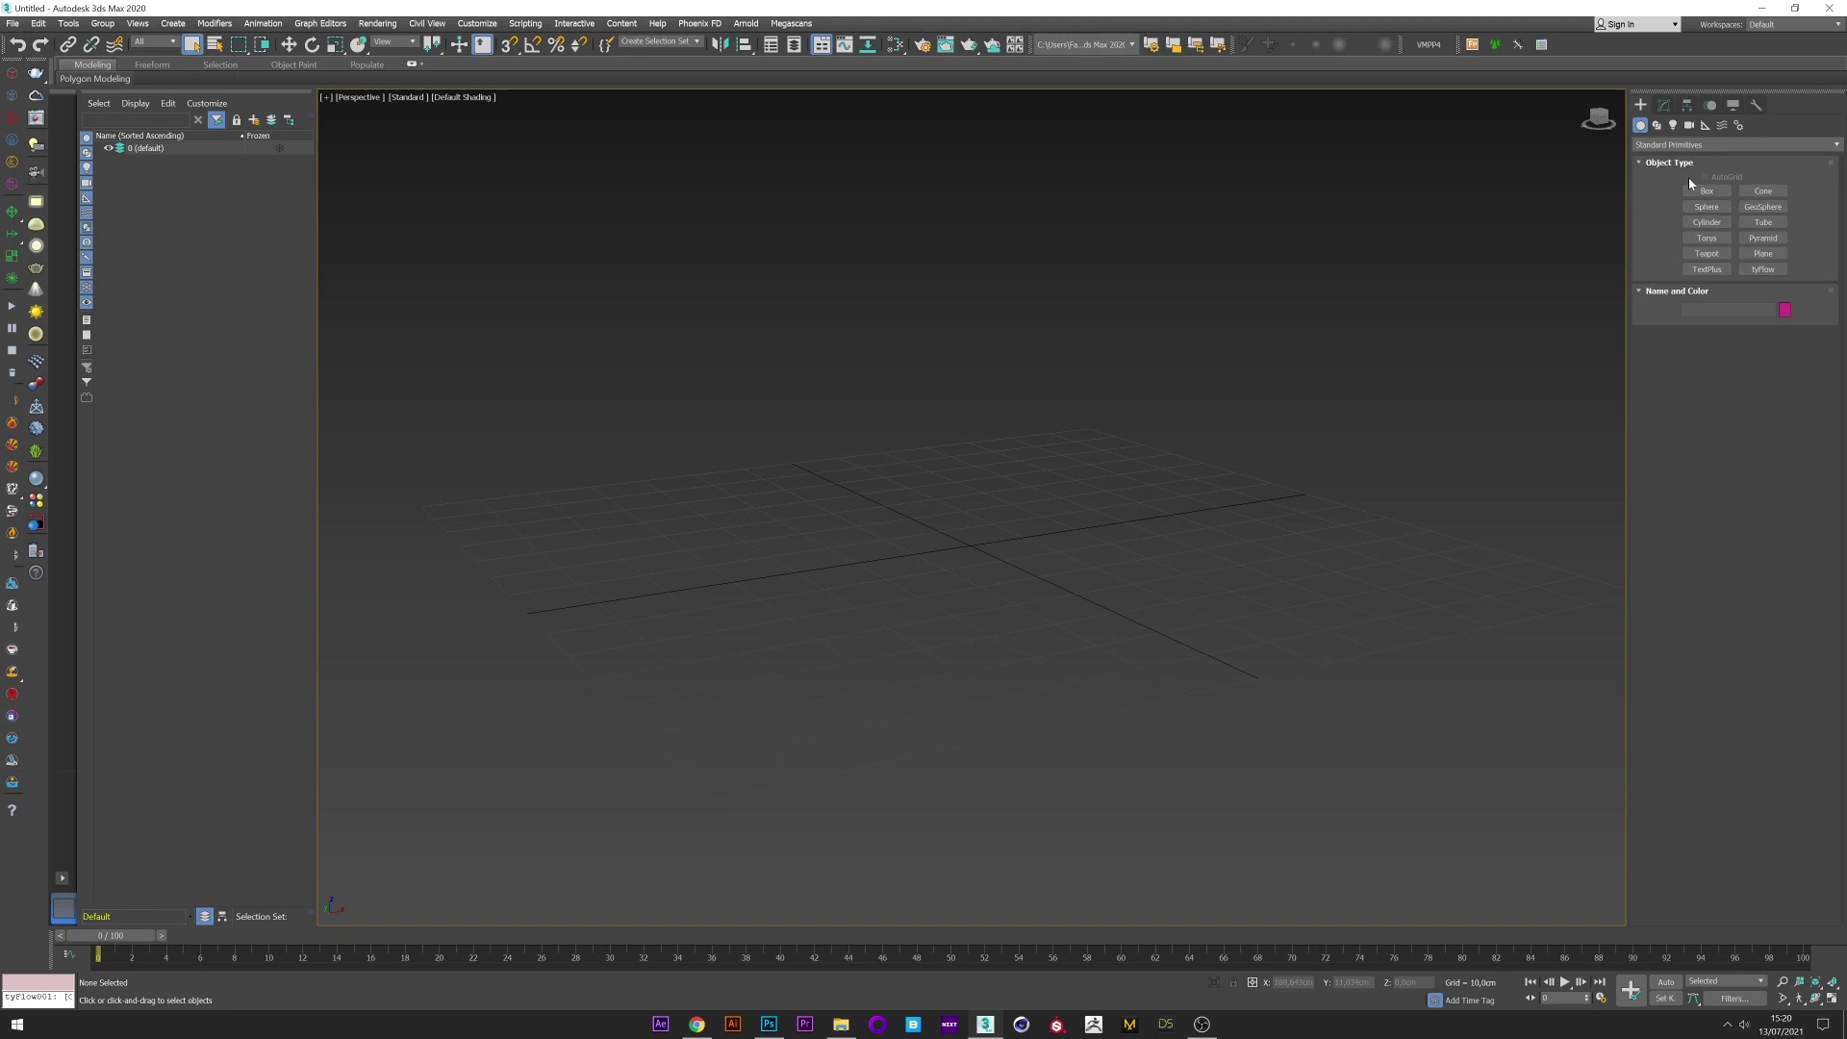
# Create a Torus Knot extended primitive with a radius of about 14 cm near the edge of the grid.
pyautogui.click(1722, 144)
pyautogui.click(1694, 173)
pyautogui.click(1761, 191)
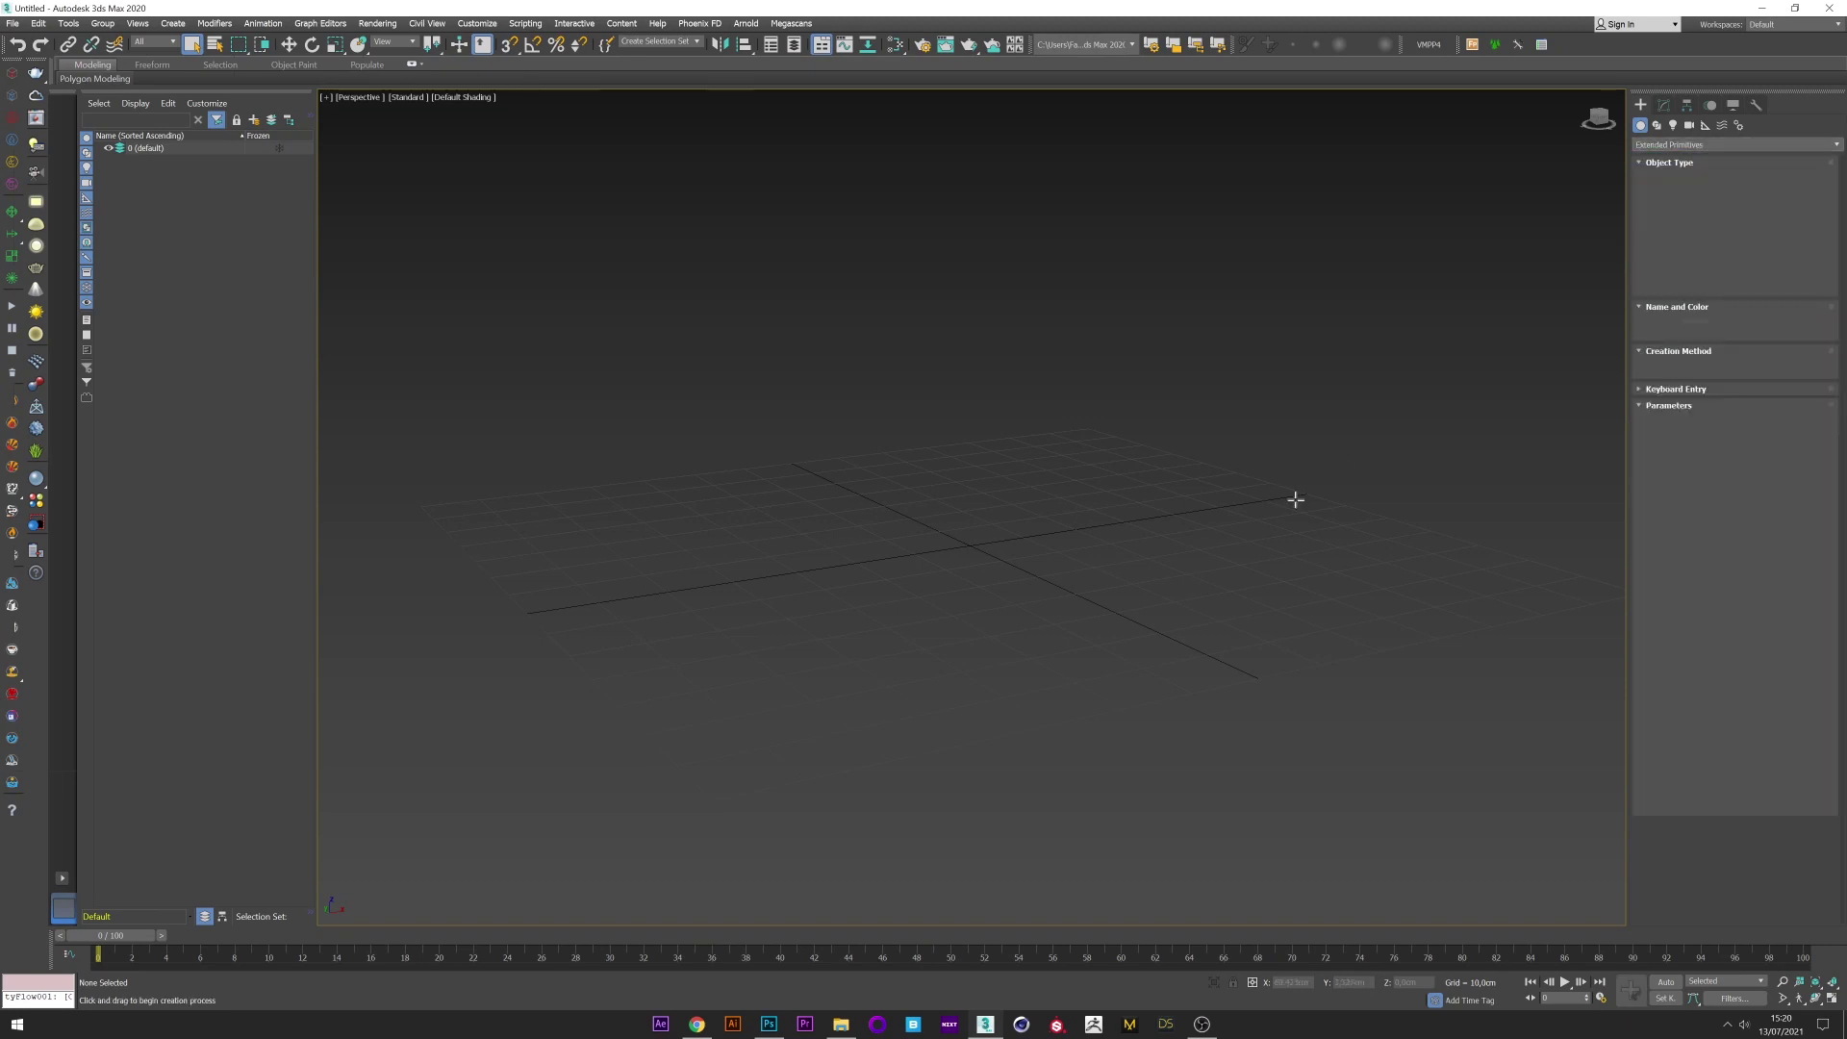
pyautogui.moveTo(1254, 511); pyautogui.dragTo(1366, 509)
pyautogui.click(1248, 512)
pyautogui.click(1250, 532)
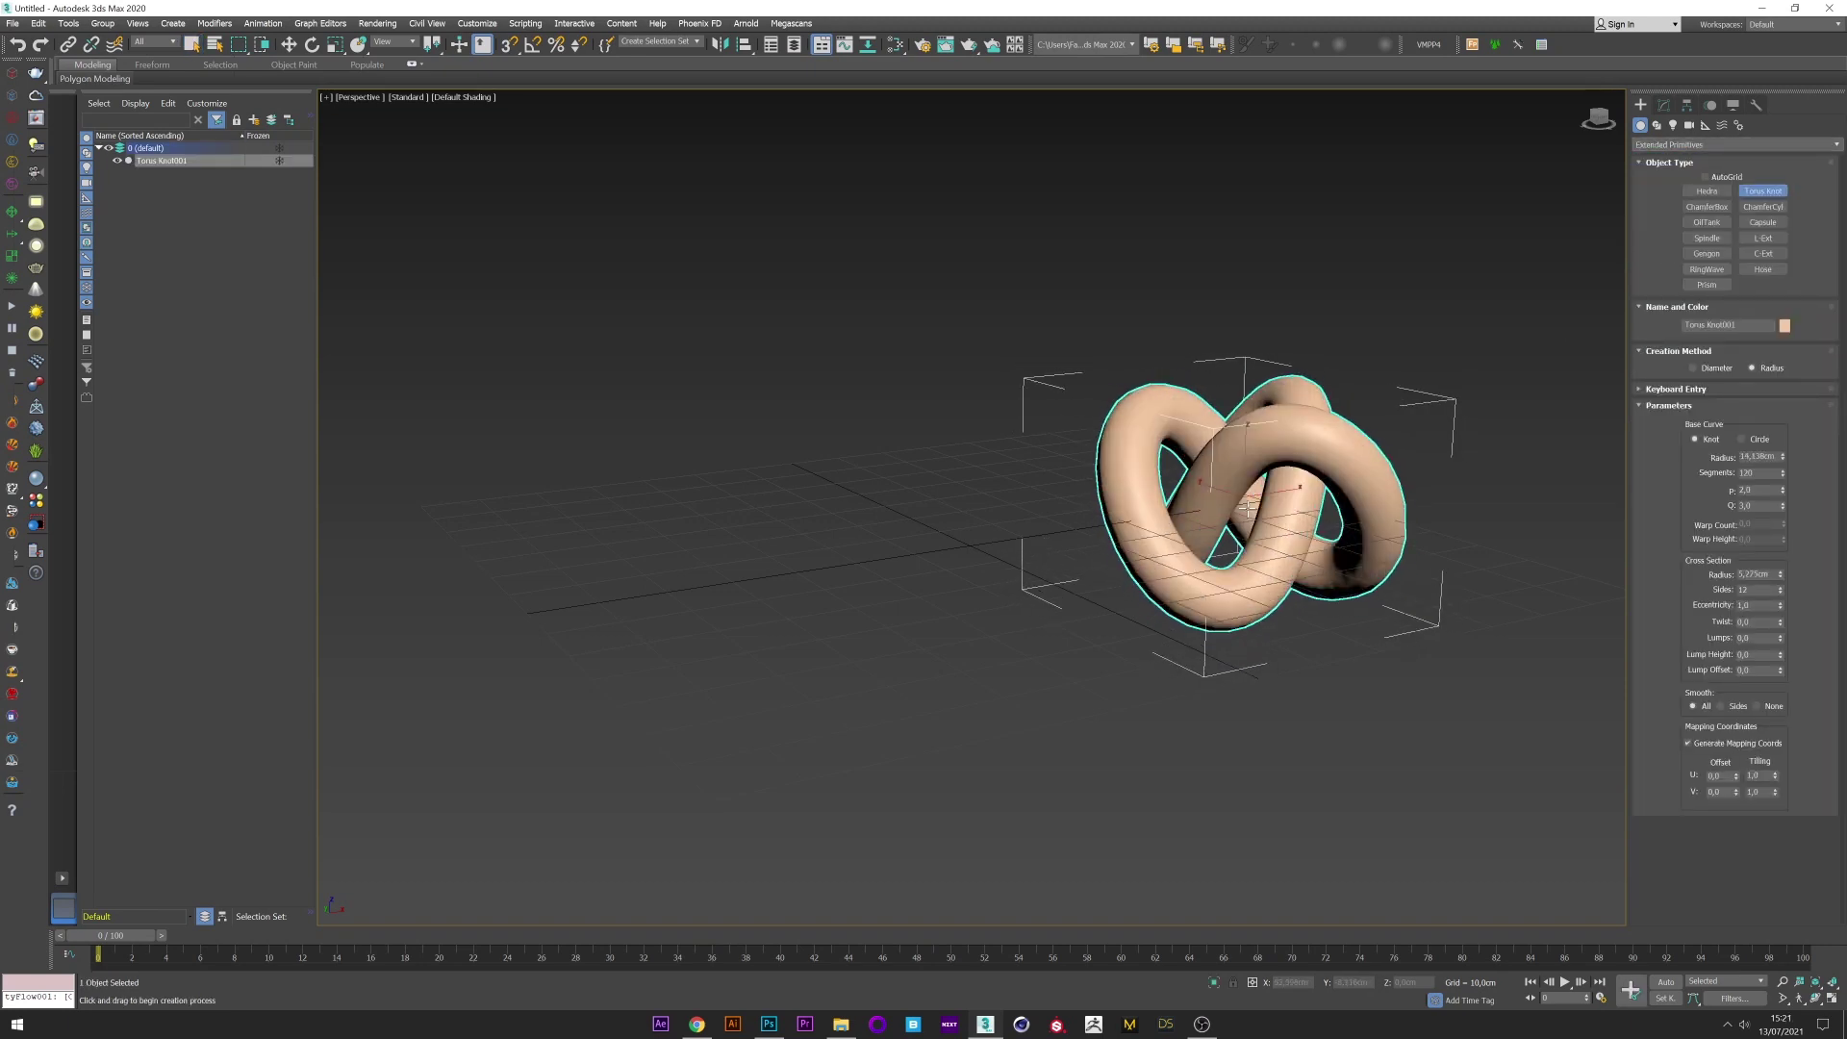
# Display edged faces in the viewport and set the torus knot's segments to 64.
pyautogui.press('F4')
pyautogui.rightClick(1287, 415)
pyautogui.rightClick(1287, 414)
pyautogui.click(1308, 429)
pyautogui.click(1665, 106)
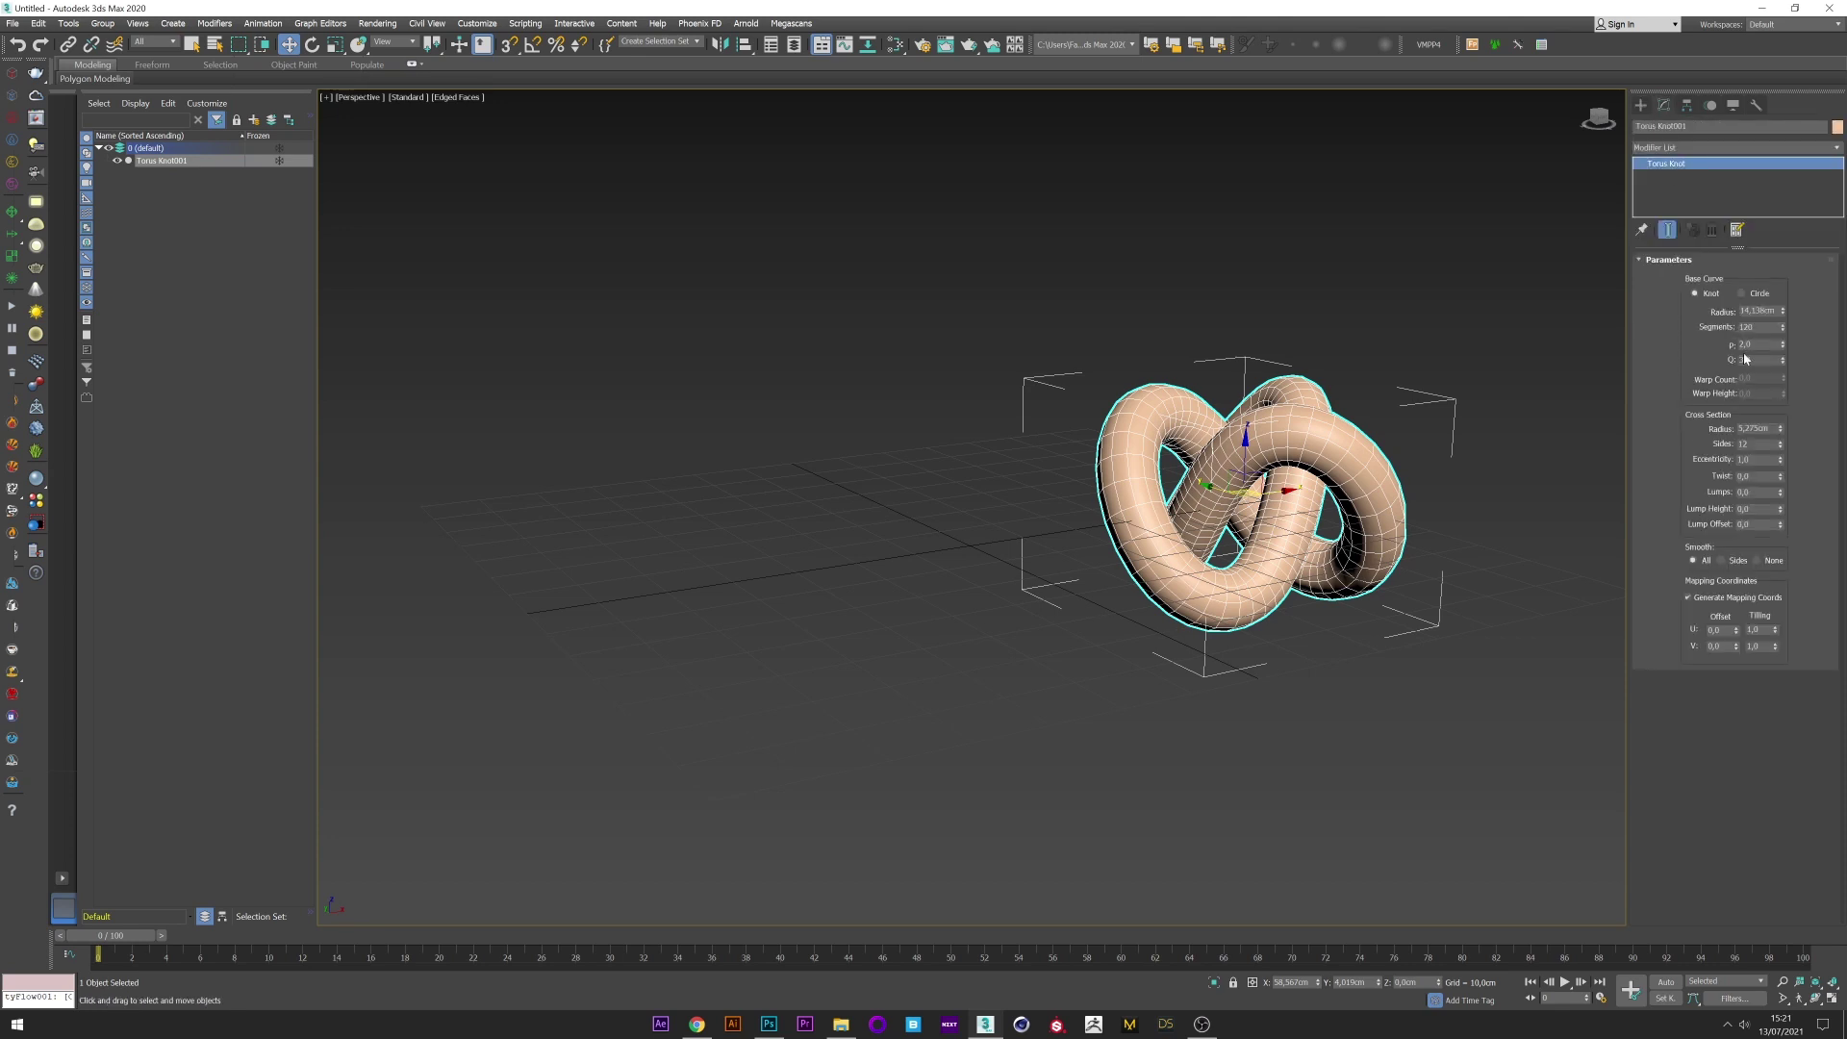
pyautogui.moveTo(1782, 327); pyautogui.dragTo(1780, 352)
pyautogui.keyDown('alt'); pyautogui.moveTo(1339, 424); pyautogui.dragTo(1290, 444, button='middle'); pyautogui.keyUp('alt')
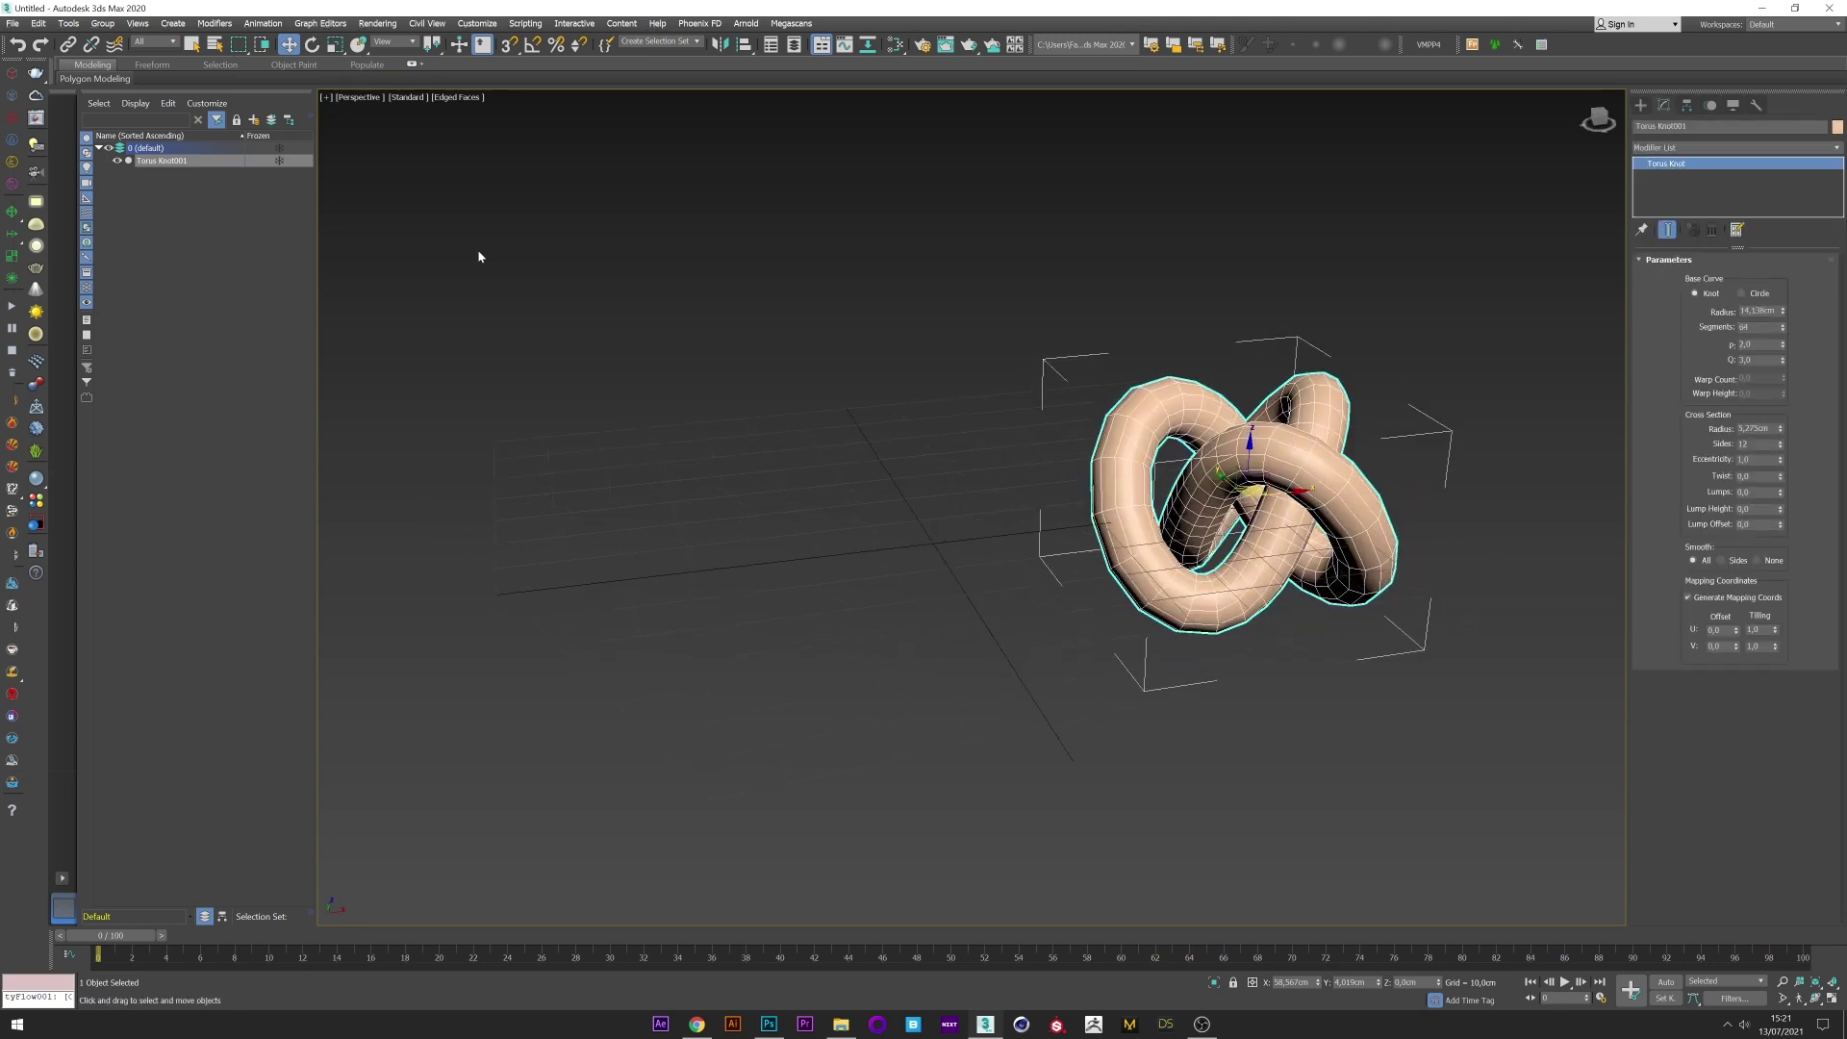
# Hide the torus knot and create a tyFlow object, with its editor narrowed and placed clear of the scene.
pyautogui.click(116, 164)
pyautogui.click(1641, 104)
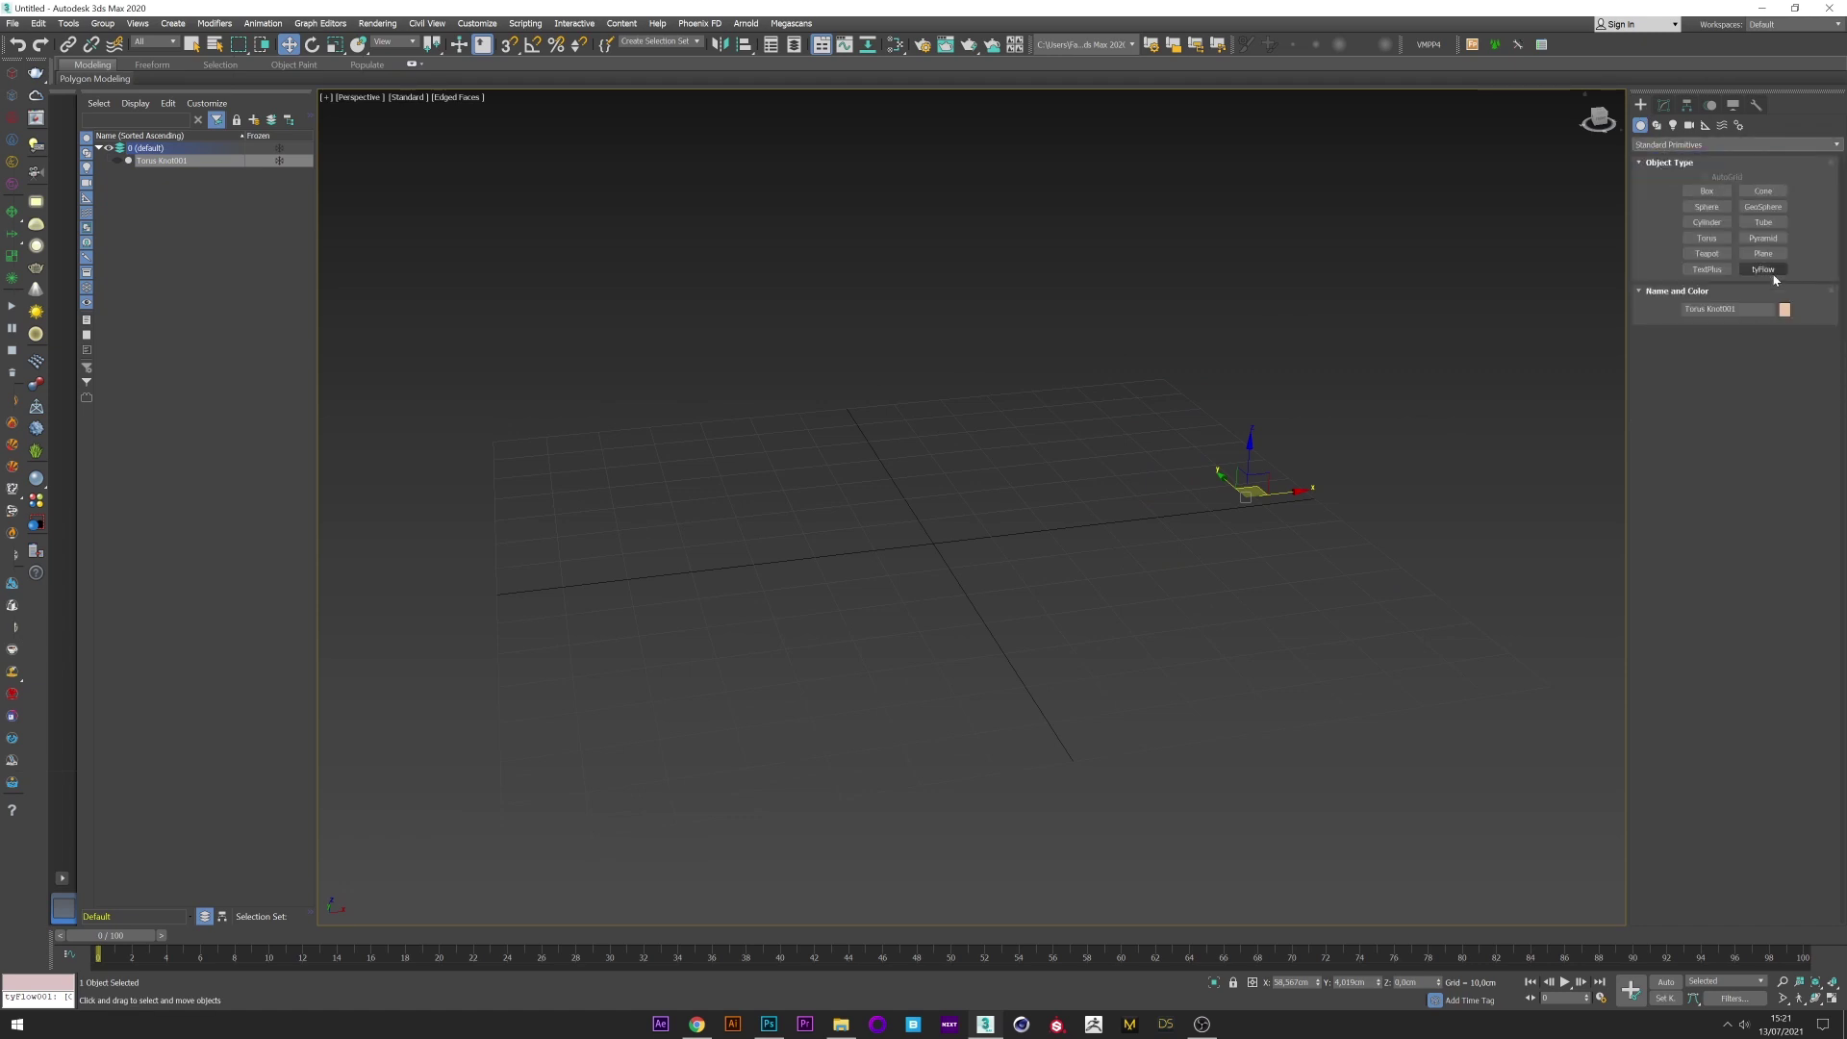
pyautogui.click(1762, 270)
pyautogui.click(1196, 507)
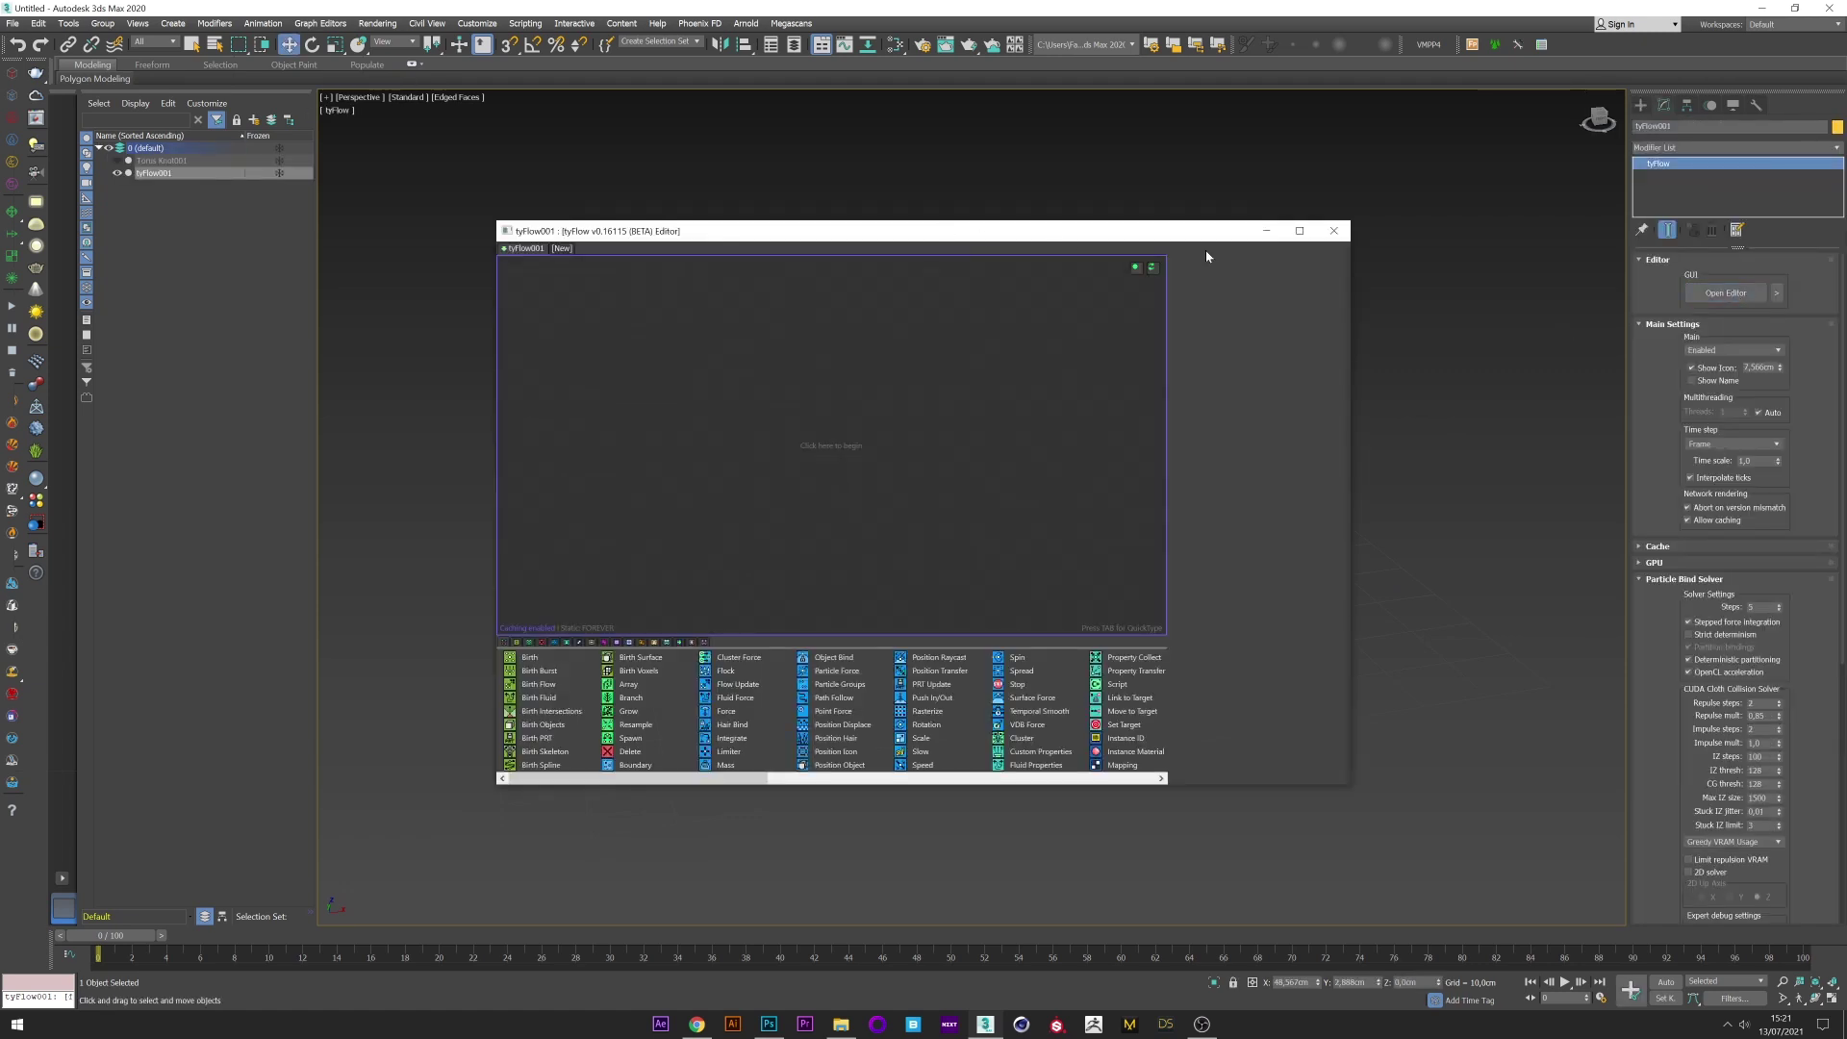
pyautogui.moveTo(1353, 312); pyautogui.dragTo(983, 311)
pyautogui.moveTo(741, 231); pyautogui.dragTo(329, 342)
pyautogui.moveTo(784, 425); pyautogui.dragTo(812, 416, button='middle')
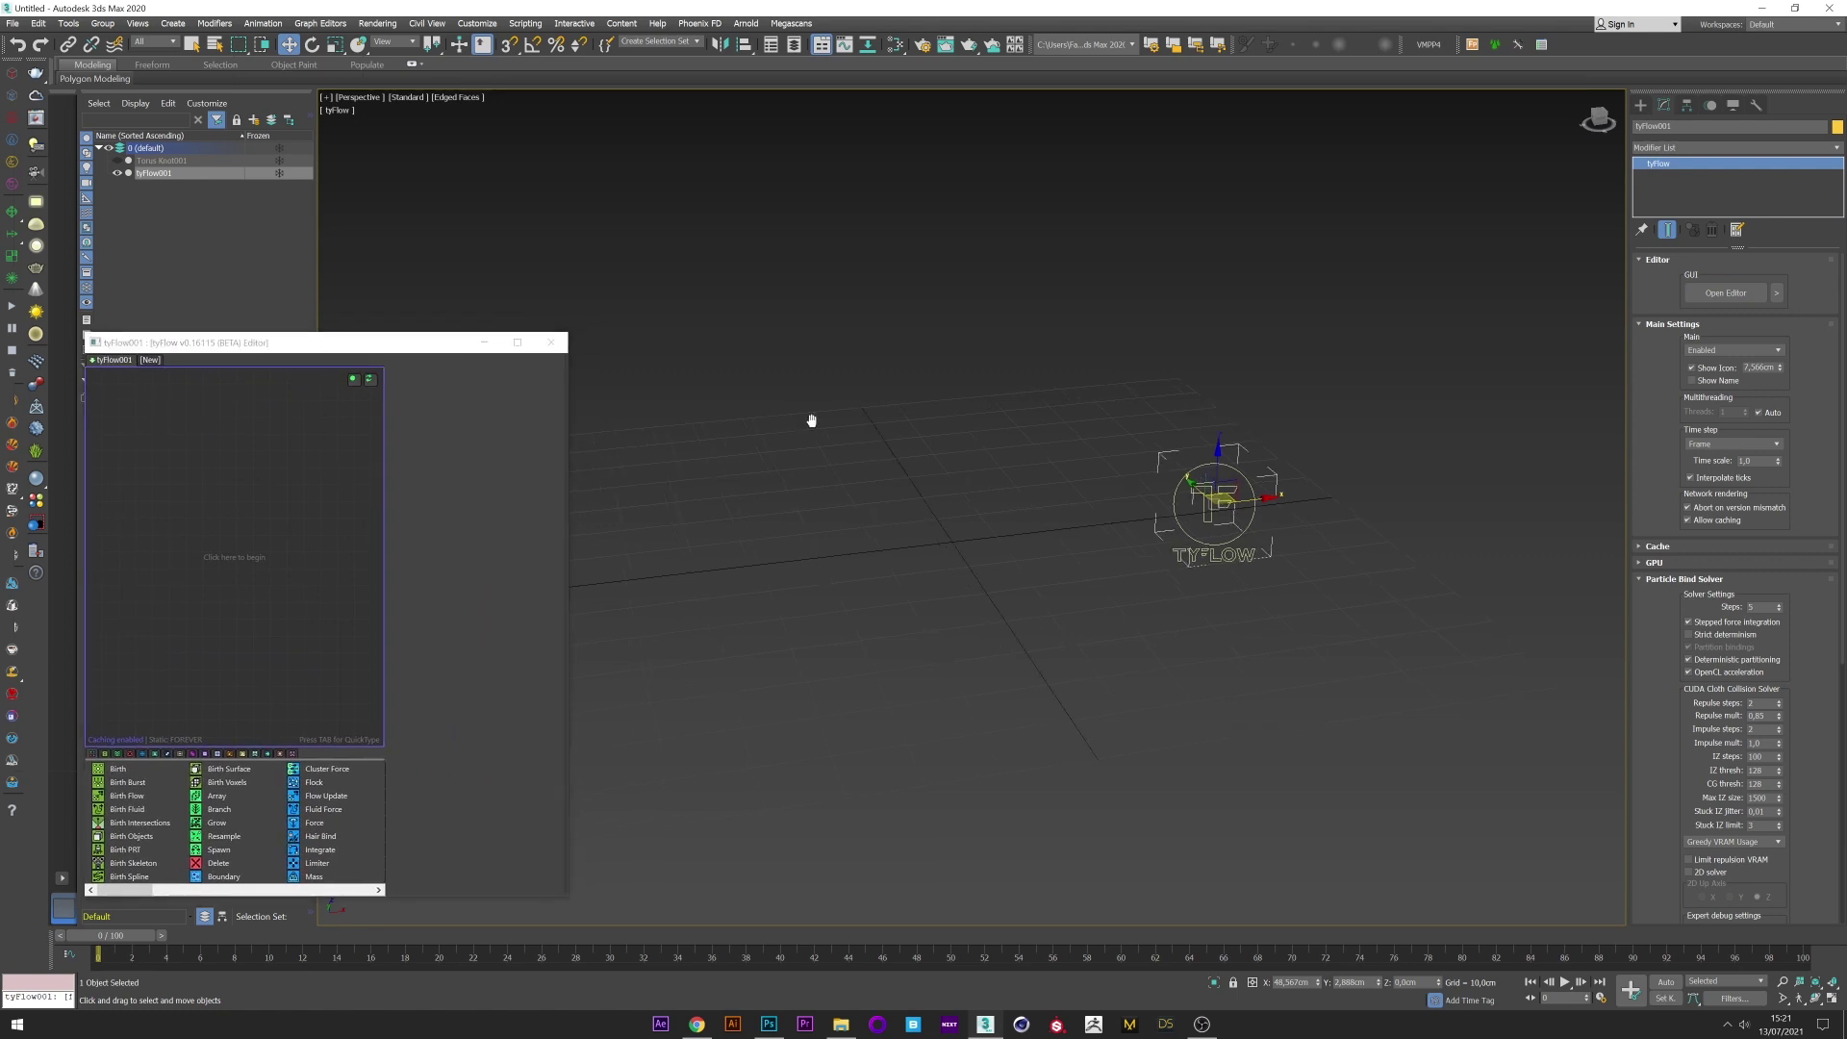
# Add the Simple Icon Flow preset to the empty tyFlow editor.
pyautogui.rightClick(164, 477)
pyautogui.moveTo(288, 520)
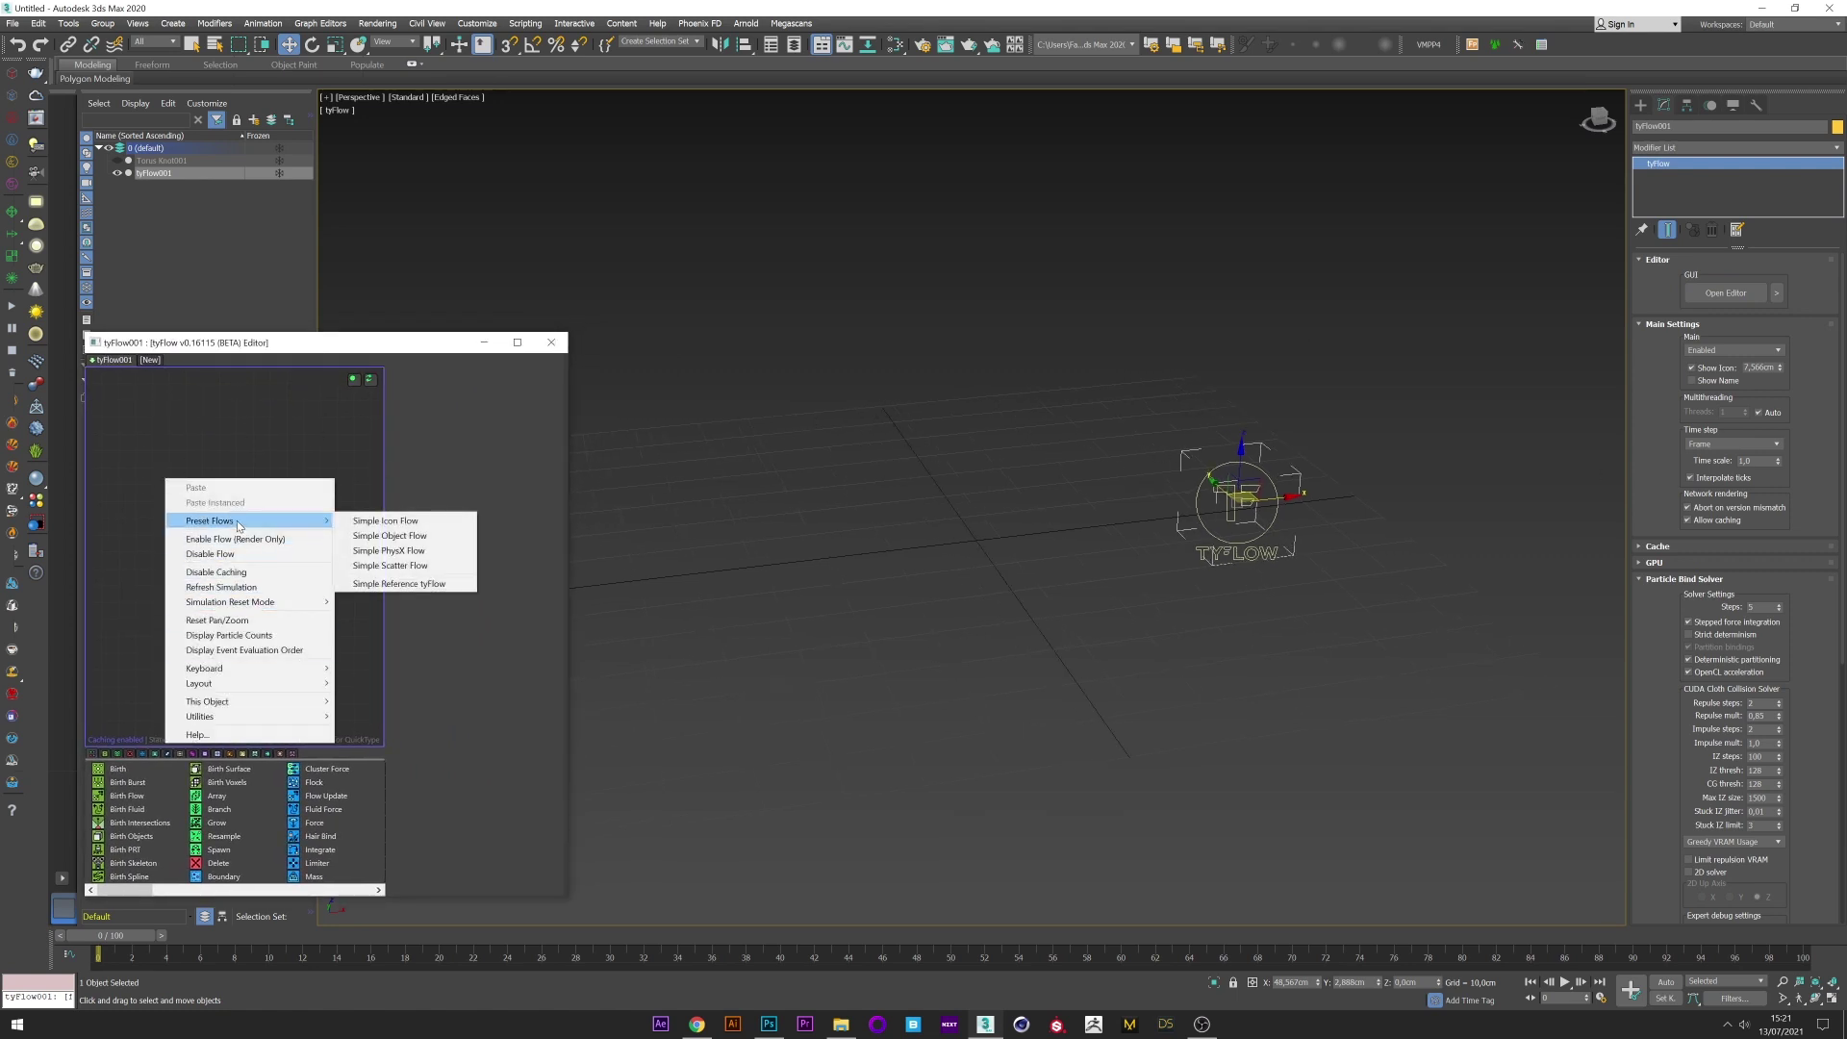
pyautogui.click(352, 520)
# Move the tyFlow emitter icon up and to one side of the grid, tilt it, and preview the emission over time.
pyautogui.moveTo(871, 565); pyautogui.dragTo(943, 546, button='middle')
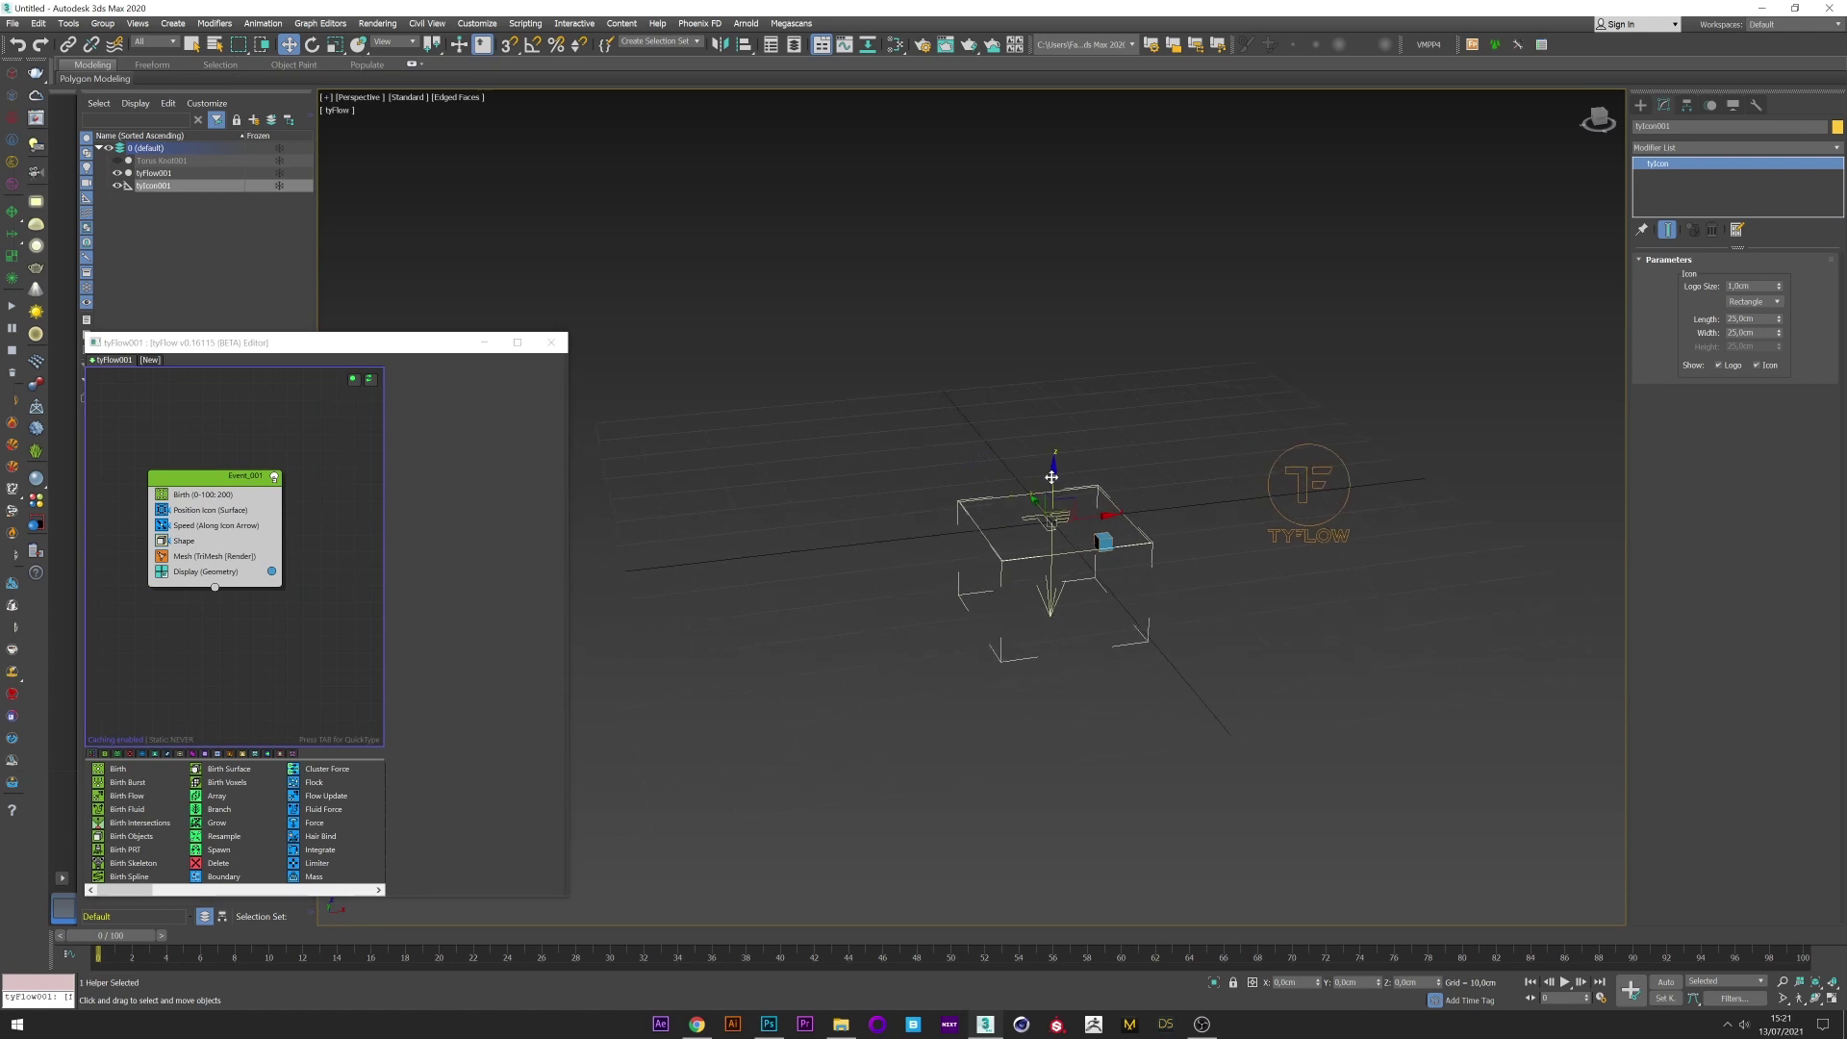
pyautogui.moveTo(1055, 482); pyautogui.dragTo(658, 360)
pyautogui.press('e')
pyautogui.moveTo(125, 934); pyautogui.dragTo(468, 909)
# Set the Birth operator's total to 15 particles and preview the flow over time.
pyautogui.click(204, 495)
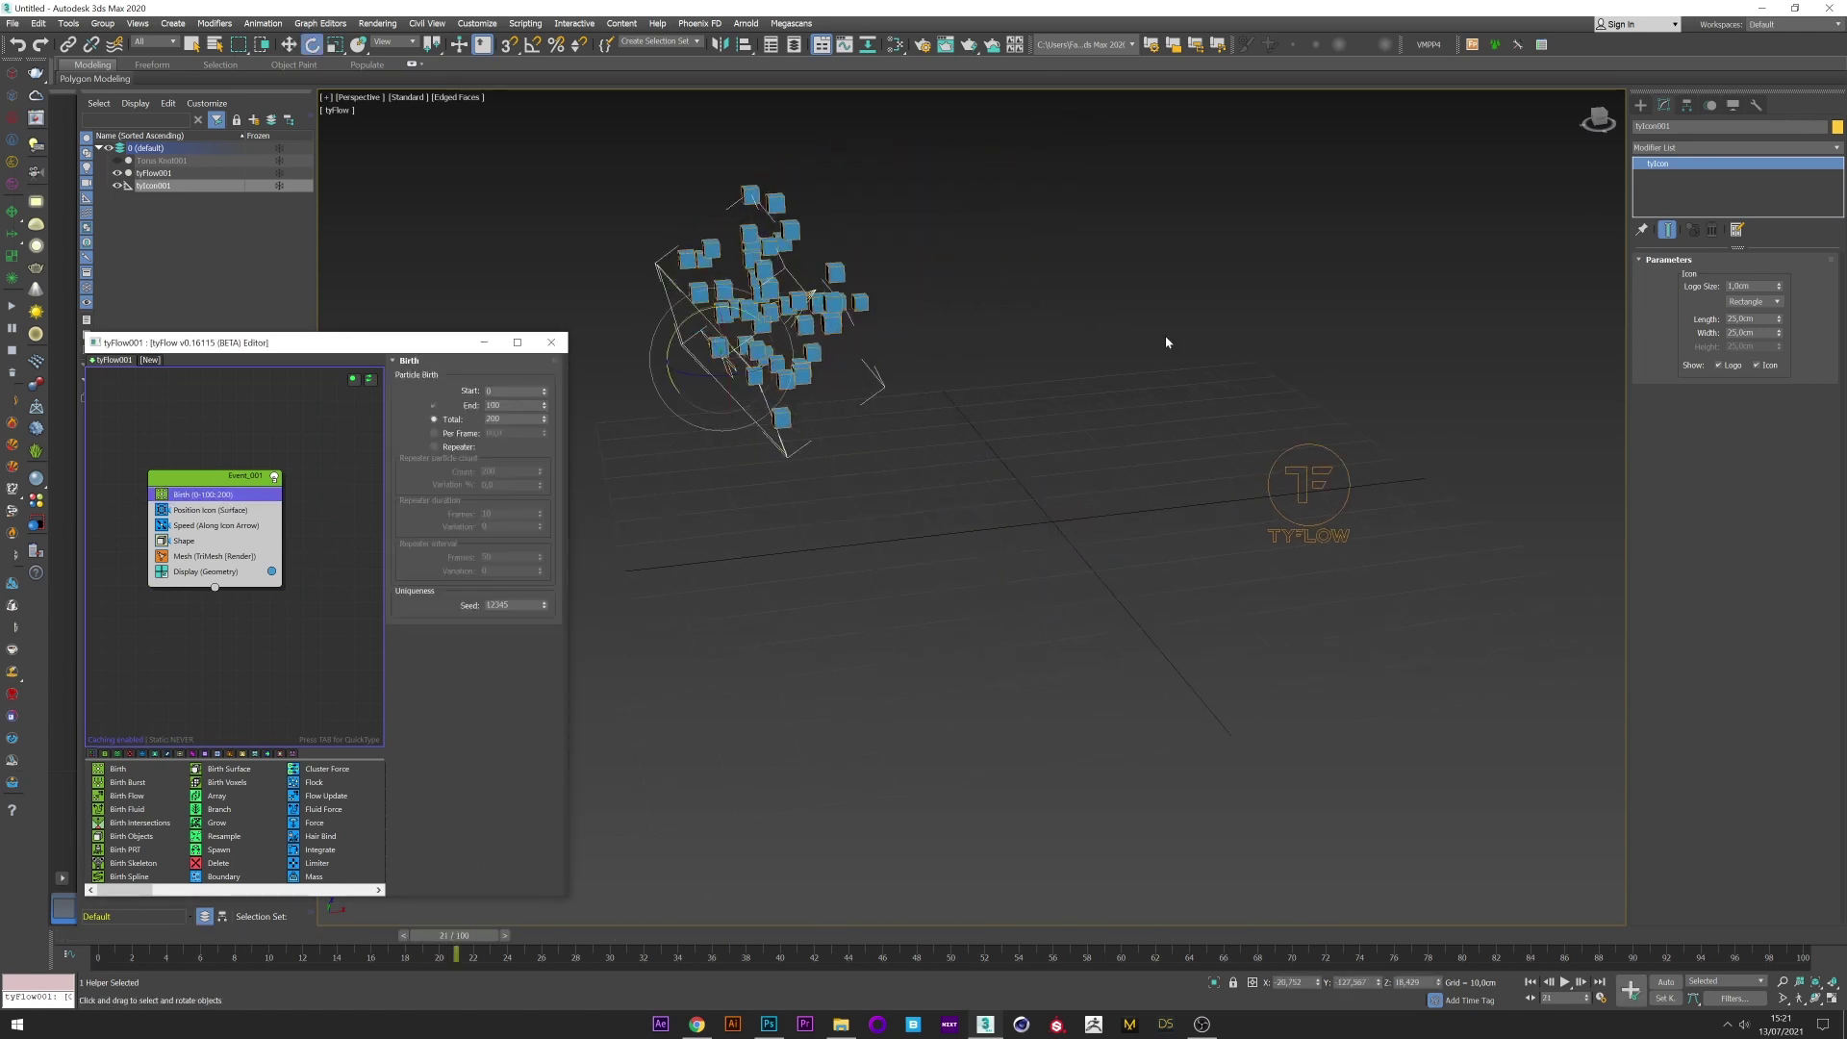
pyautogui.click(507, 417)
pyautogui.press('Return')
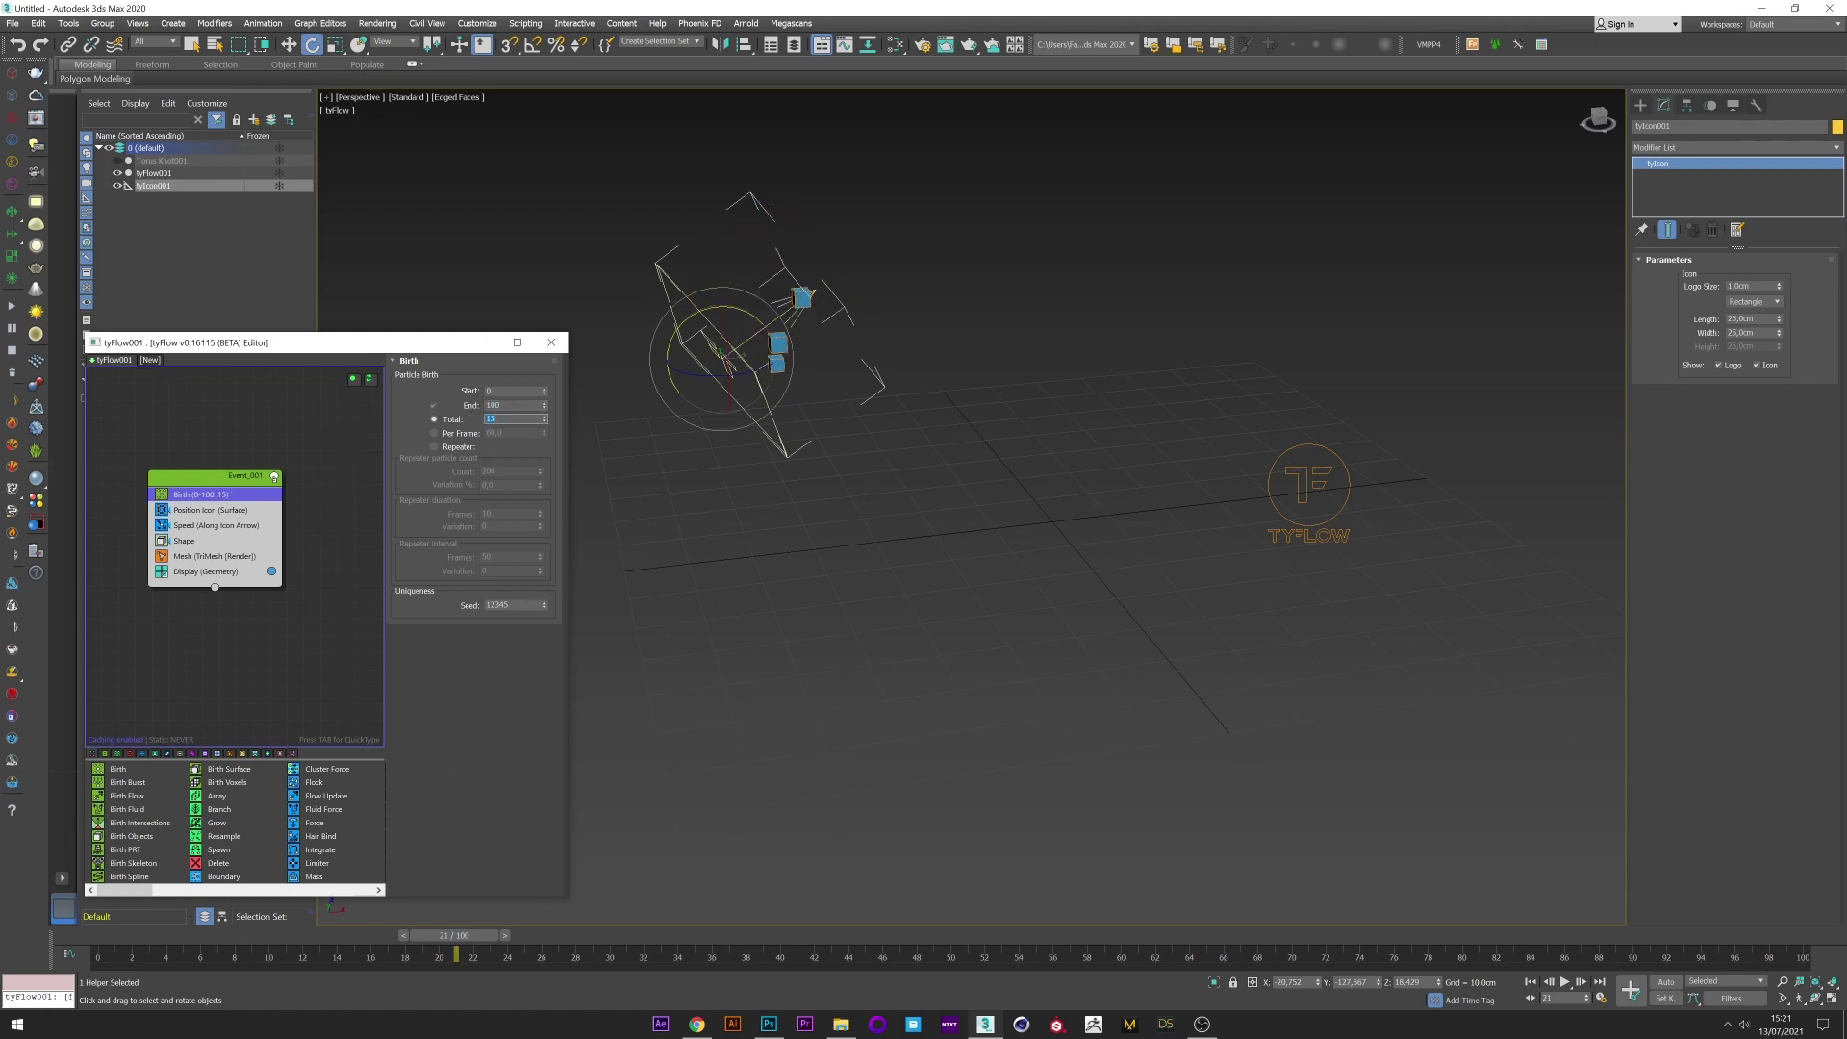
pyautogui.moveTo(455, 936); pyautogui.dragTo(1241, 935)
# Replace the cube in the Shape operator's list with the torus knot as the particle shape.
pyautogui.click(234, 545)
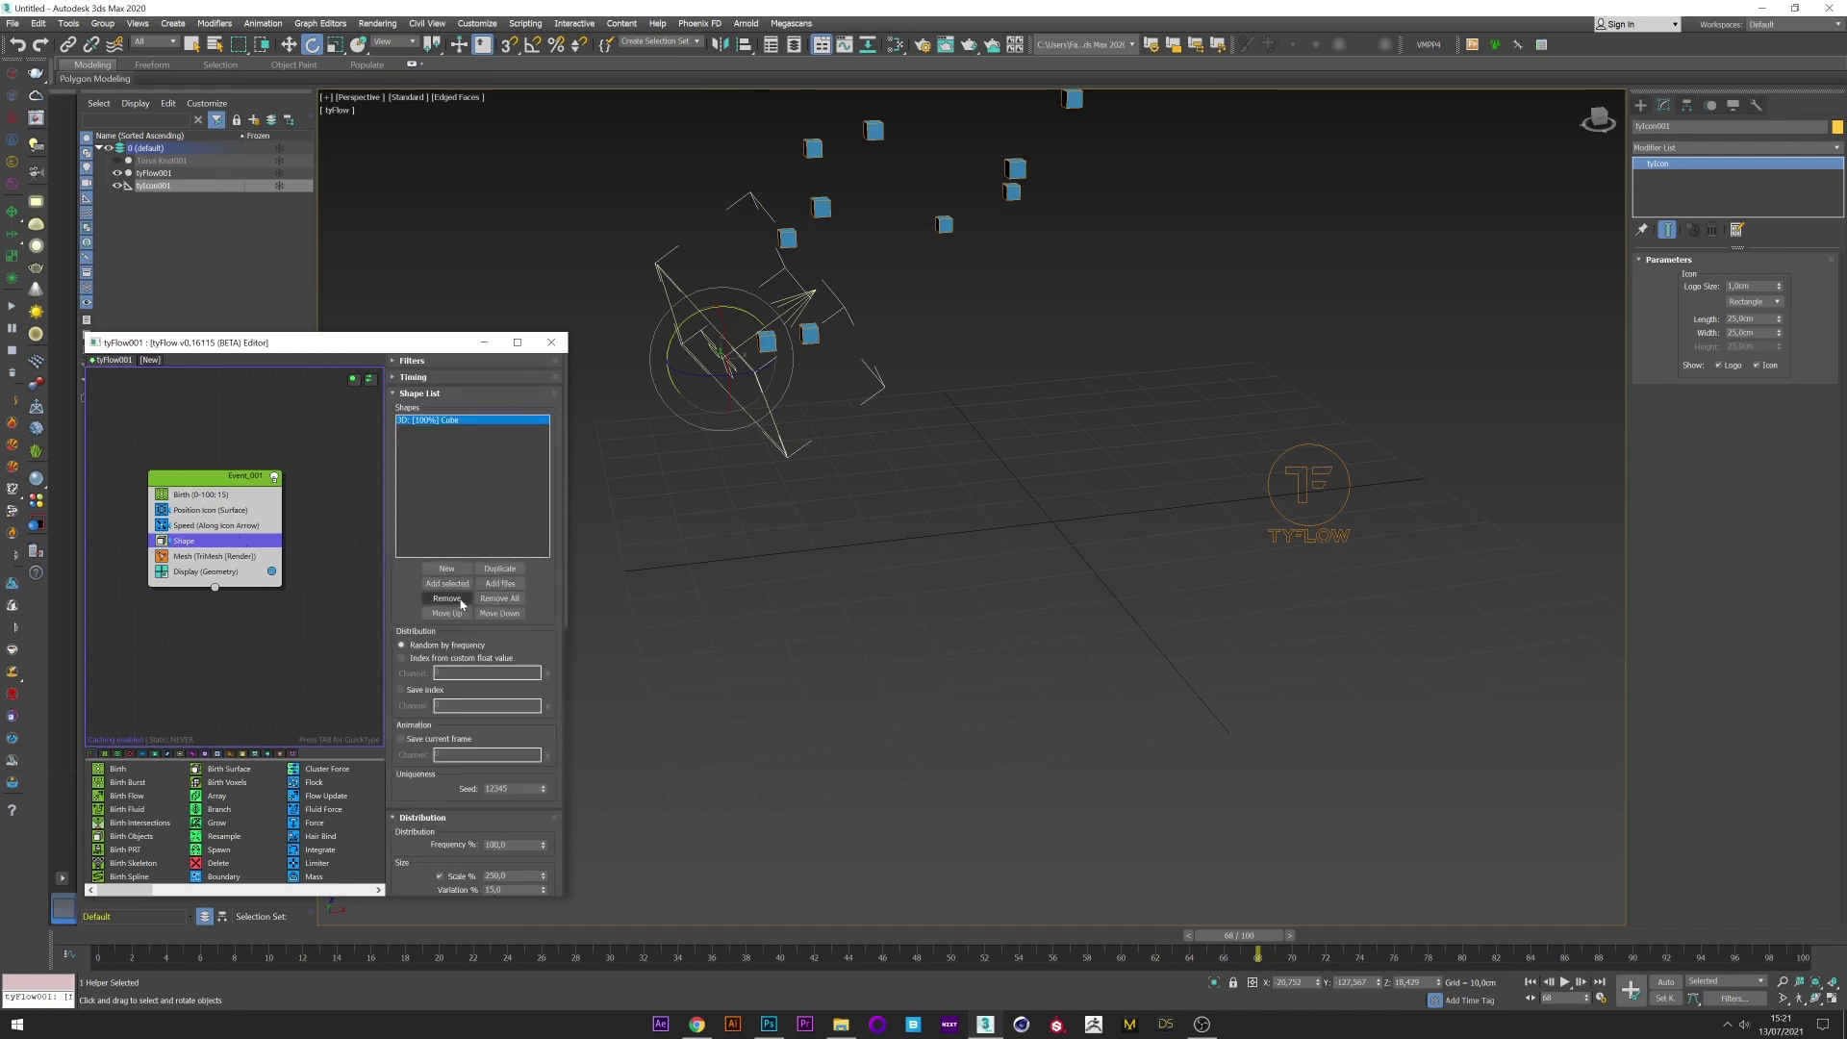
pyautogui.click(447, 598)
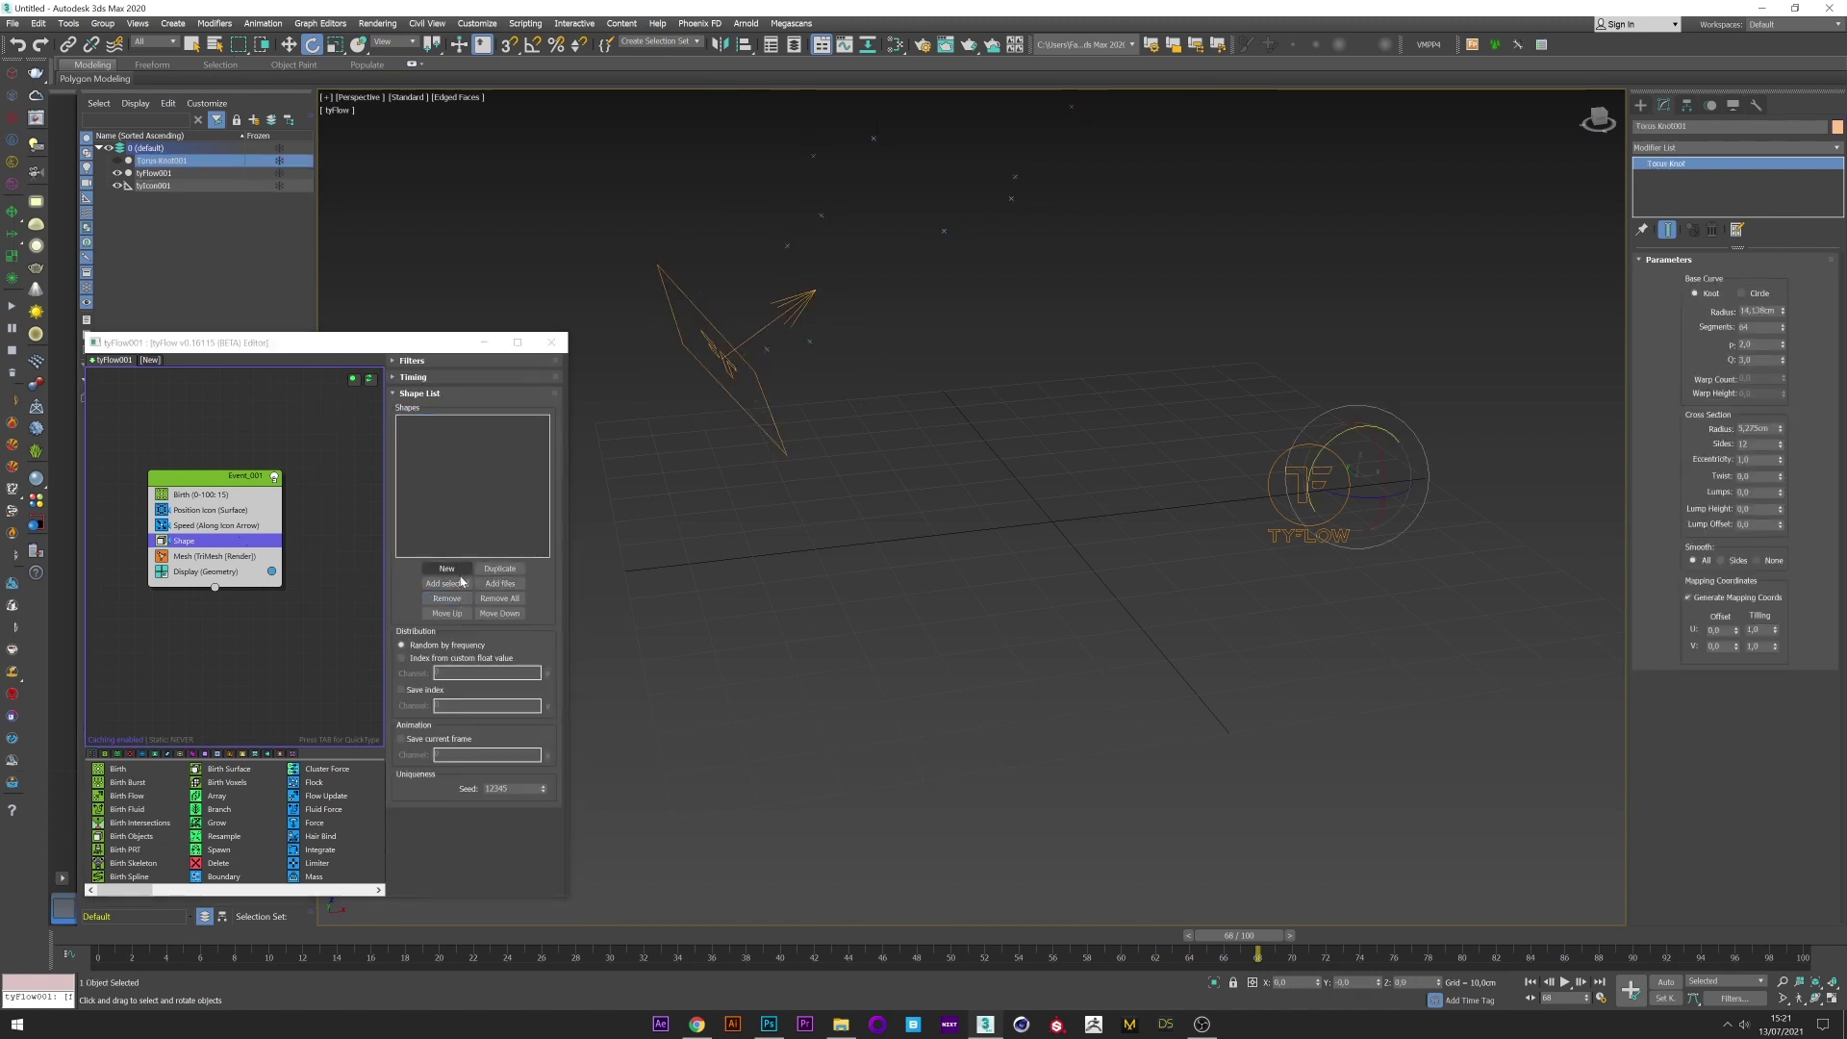
pyautogui.click(458, 585)
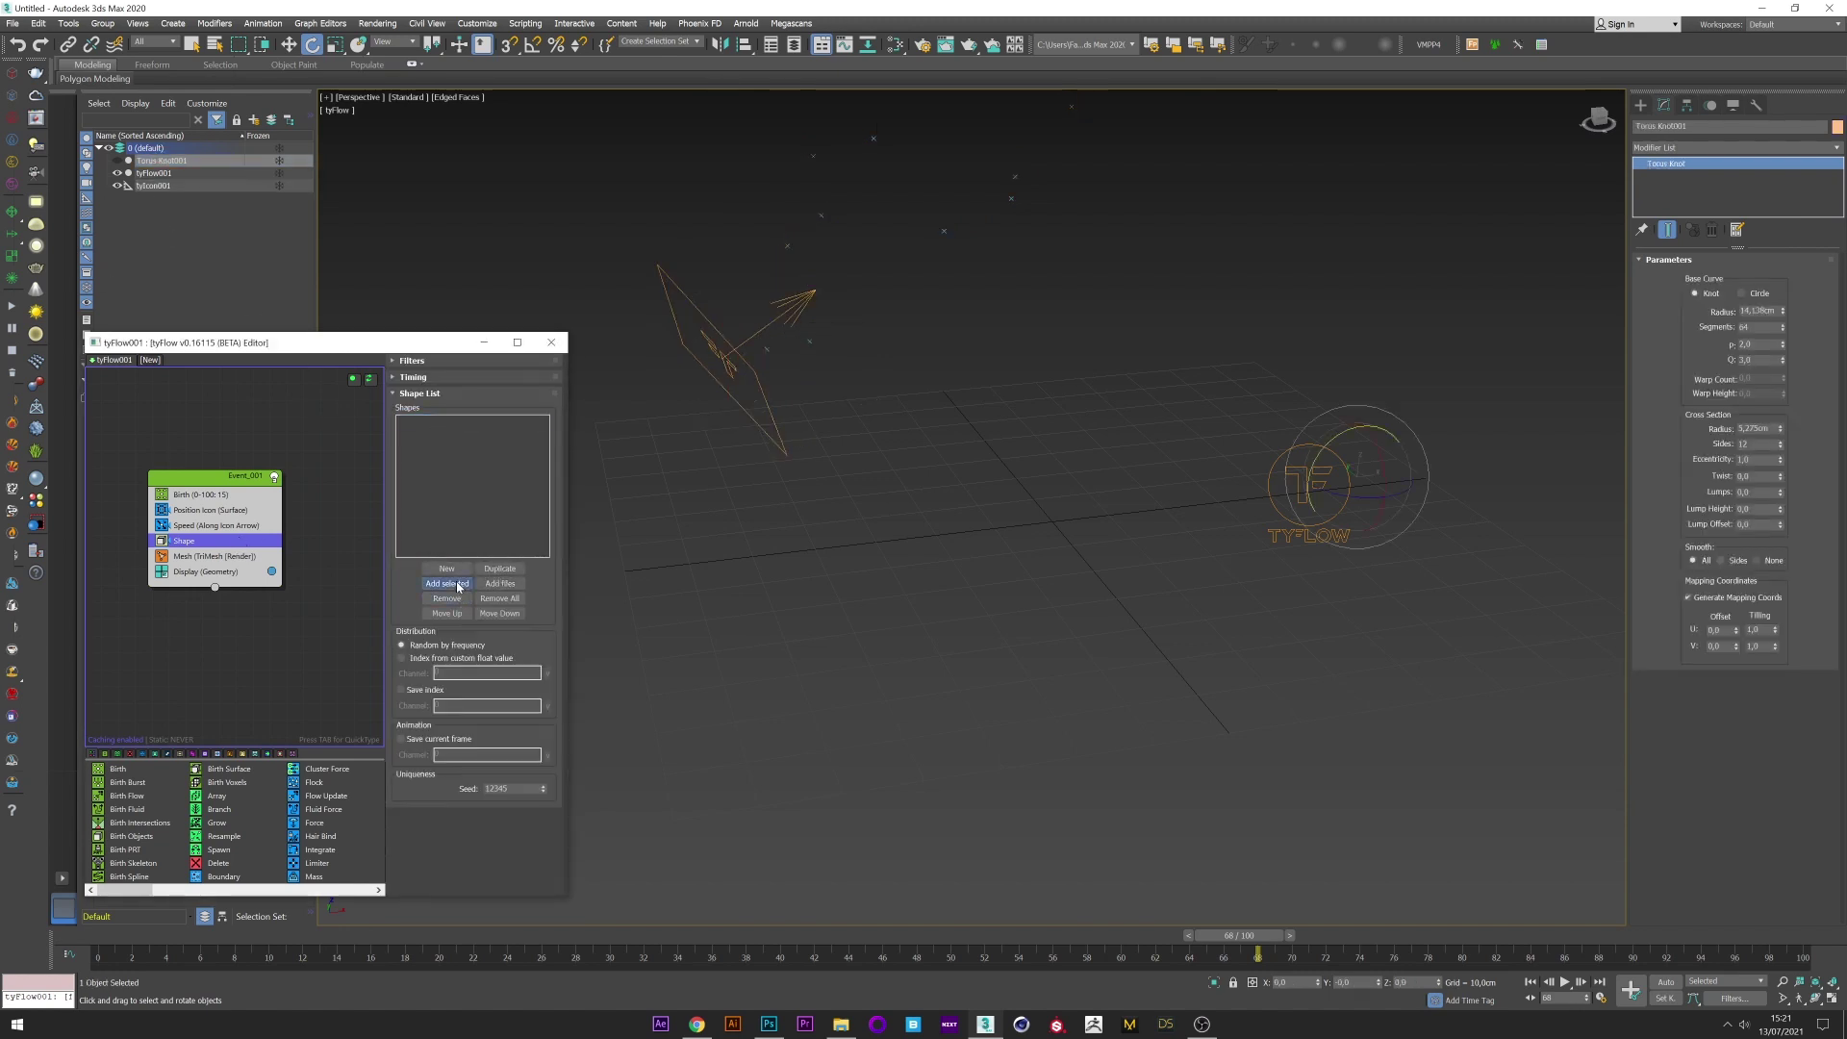
pyautogui.click(162, 542)
pyautogui.click(162, 541)
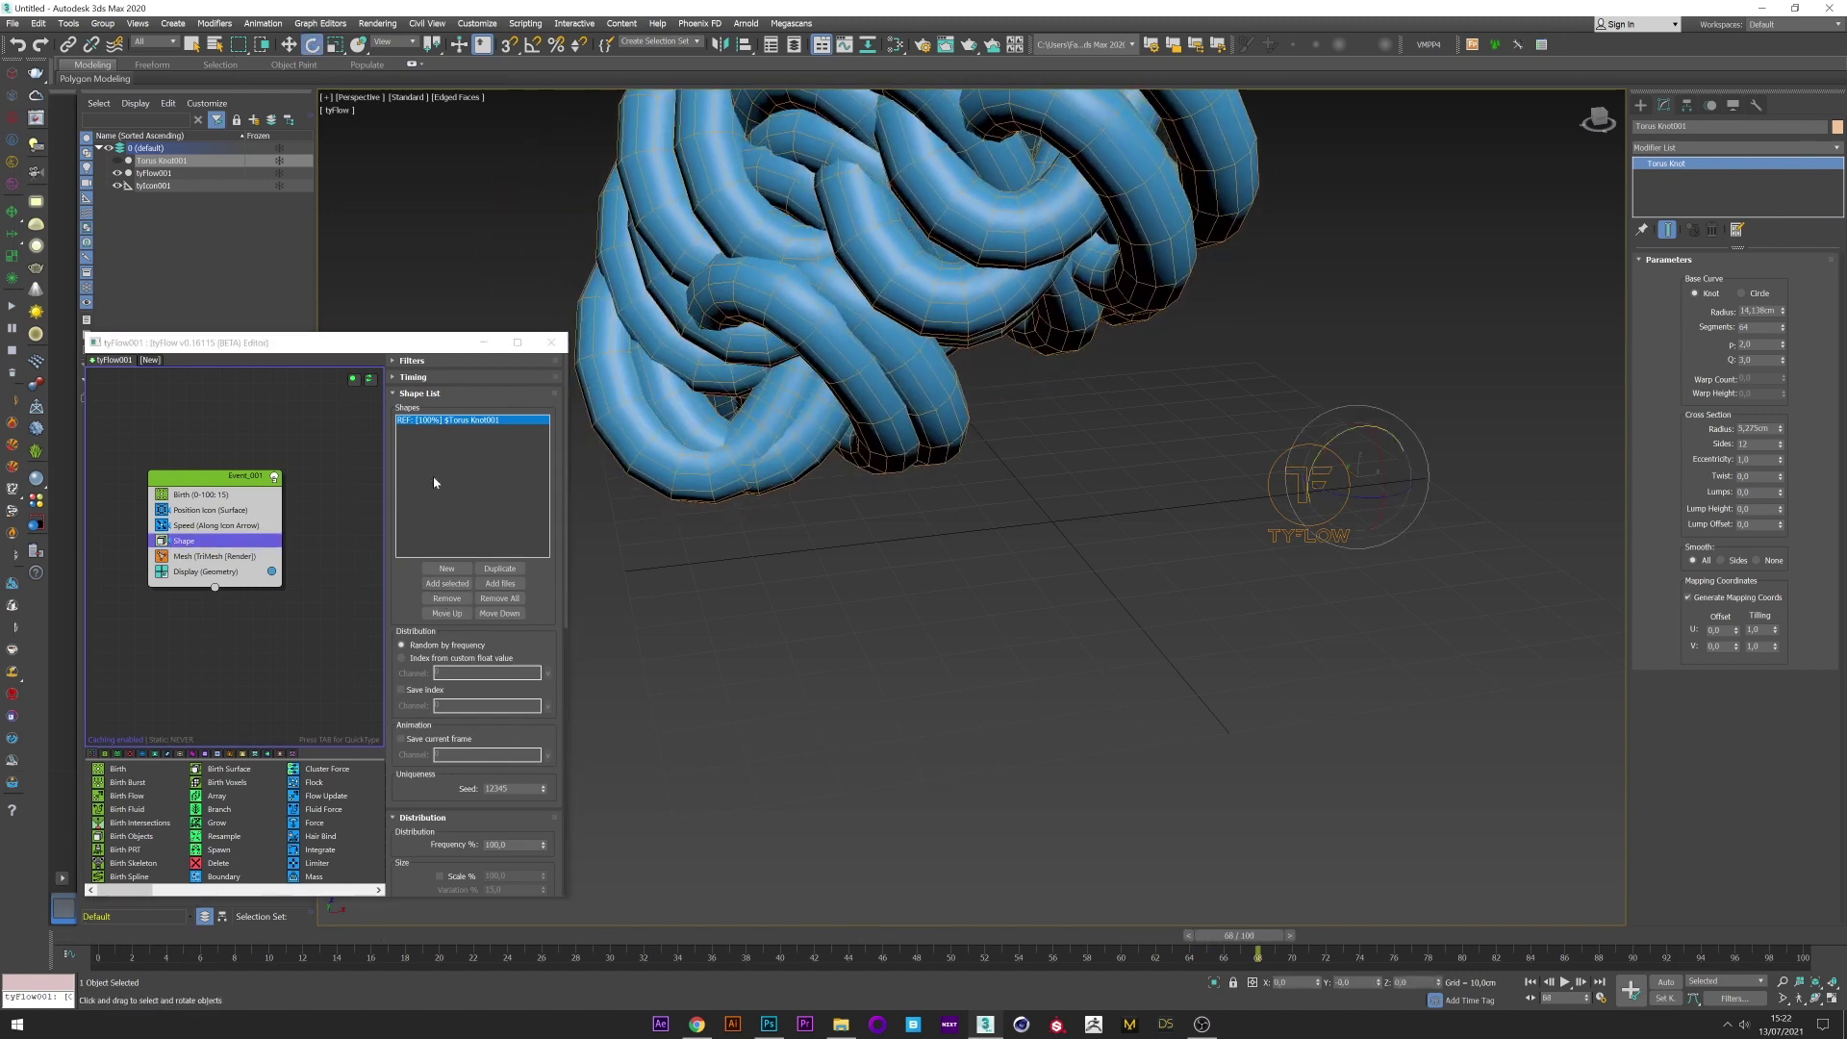
# Enable scaling for the torus knot shape, with scale 50% and variation 25%.
pyautogui.scroll(-5, 556, 742)
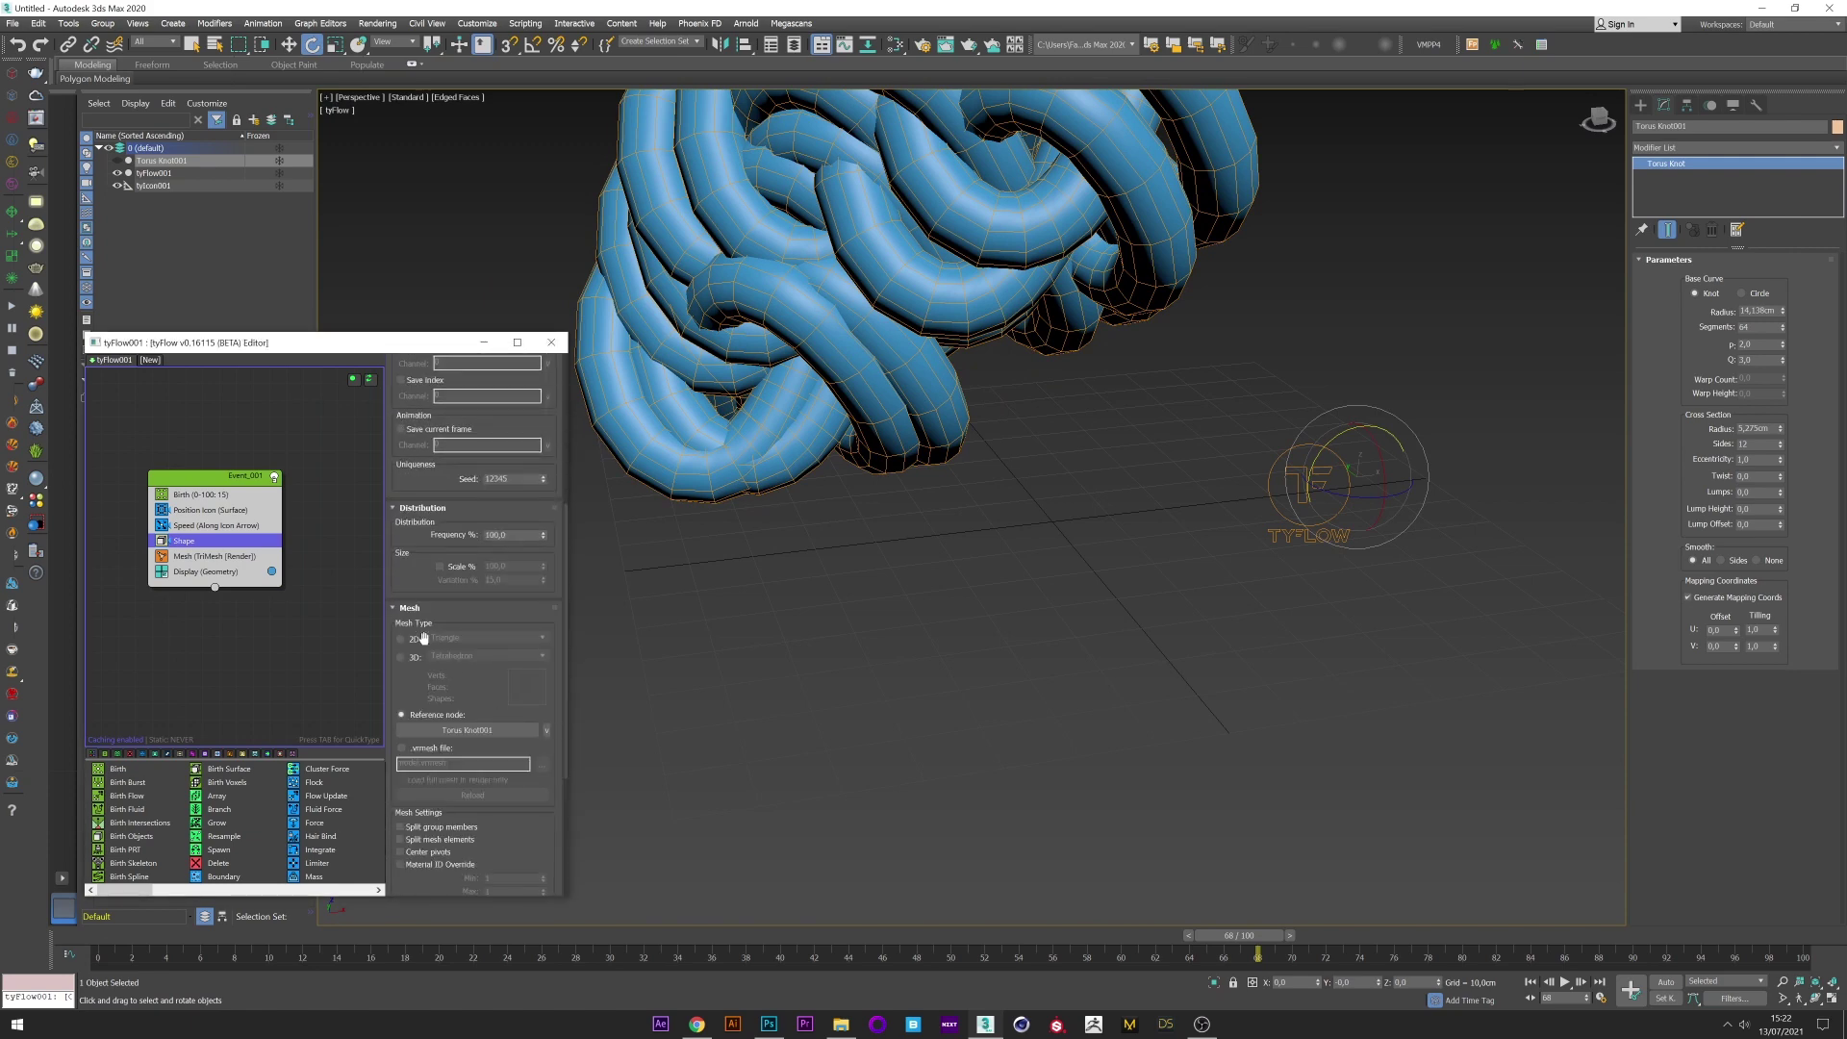
pyautogui.click(440, 567)
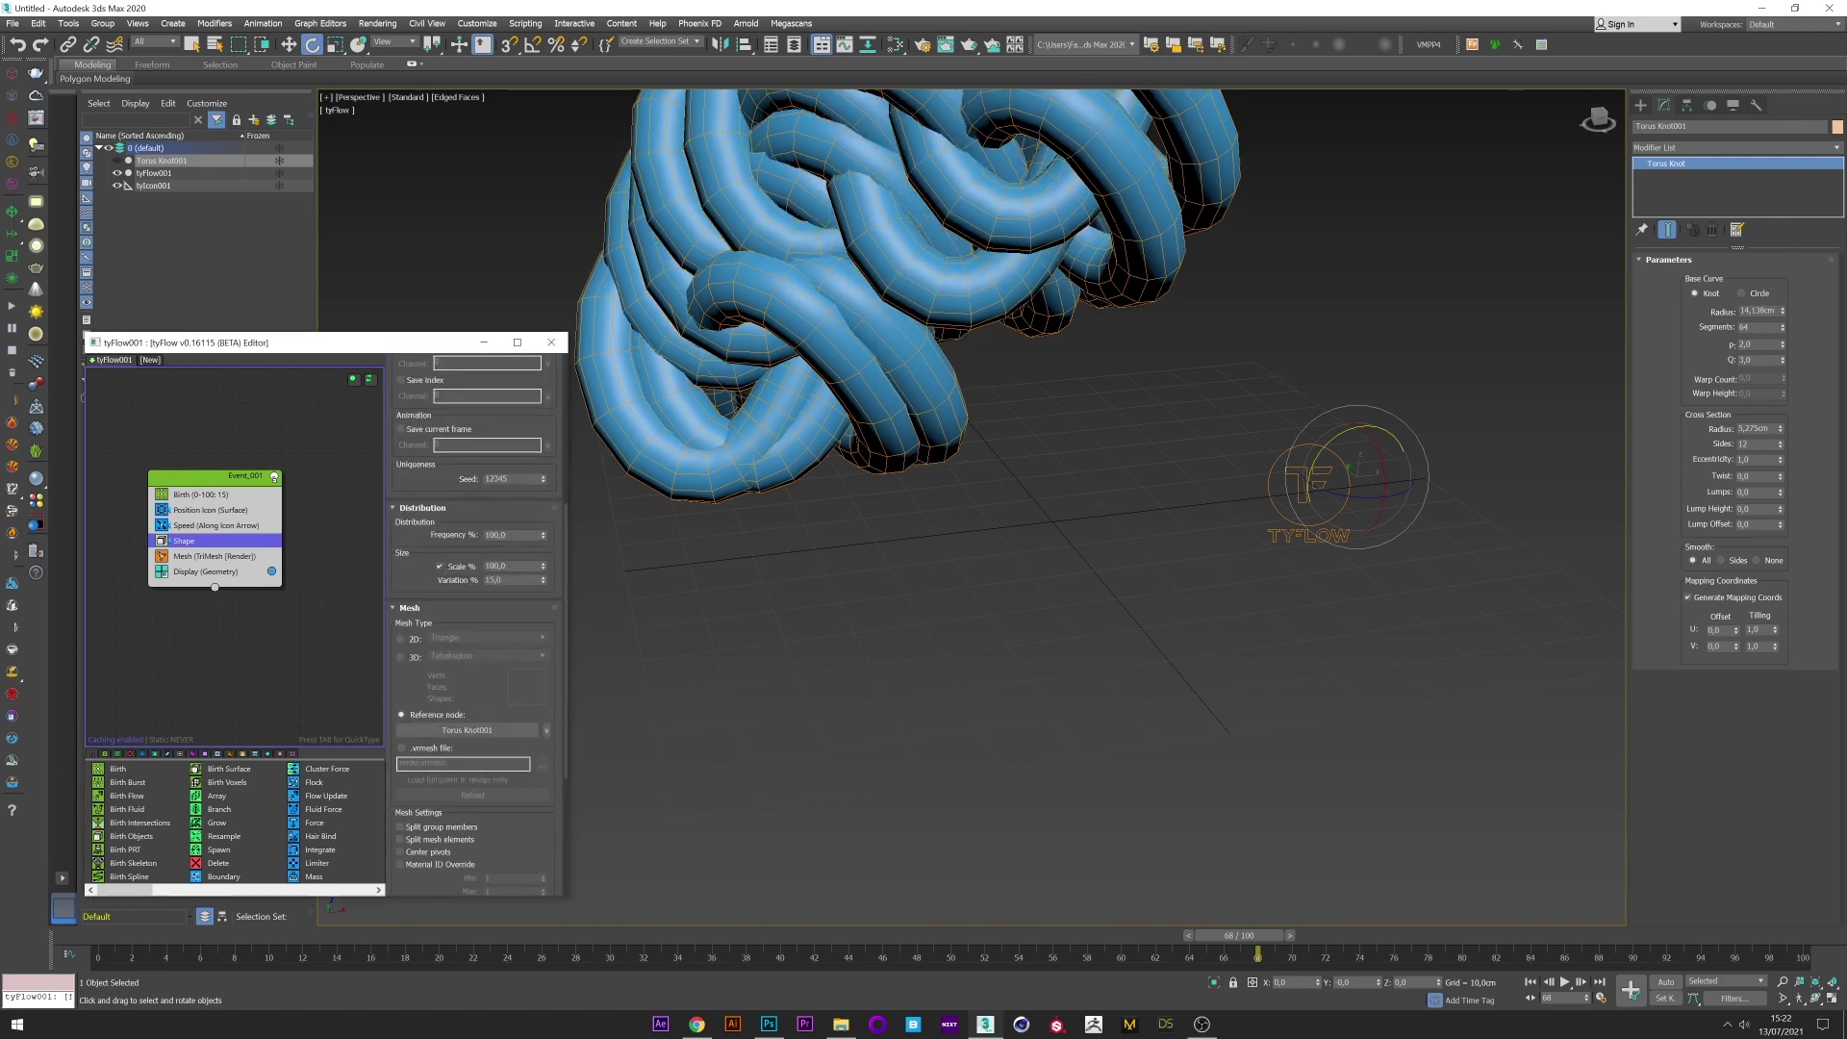
pyautogui.write('50')
pyautogui.press('Tab')
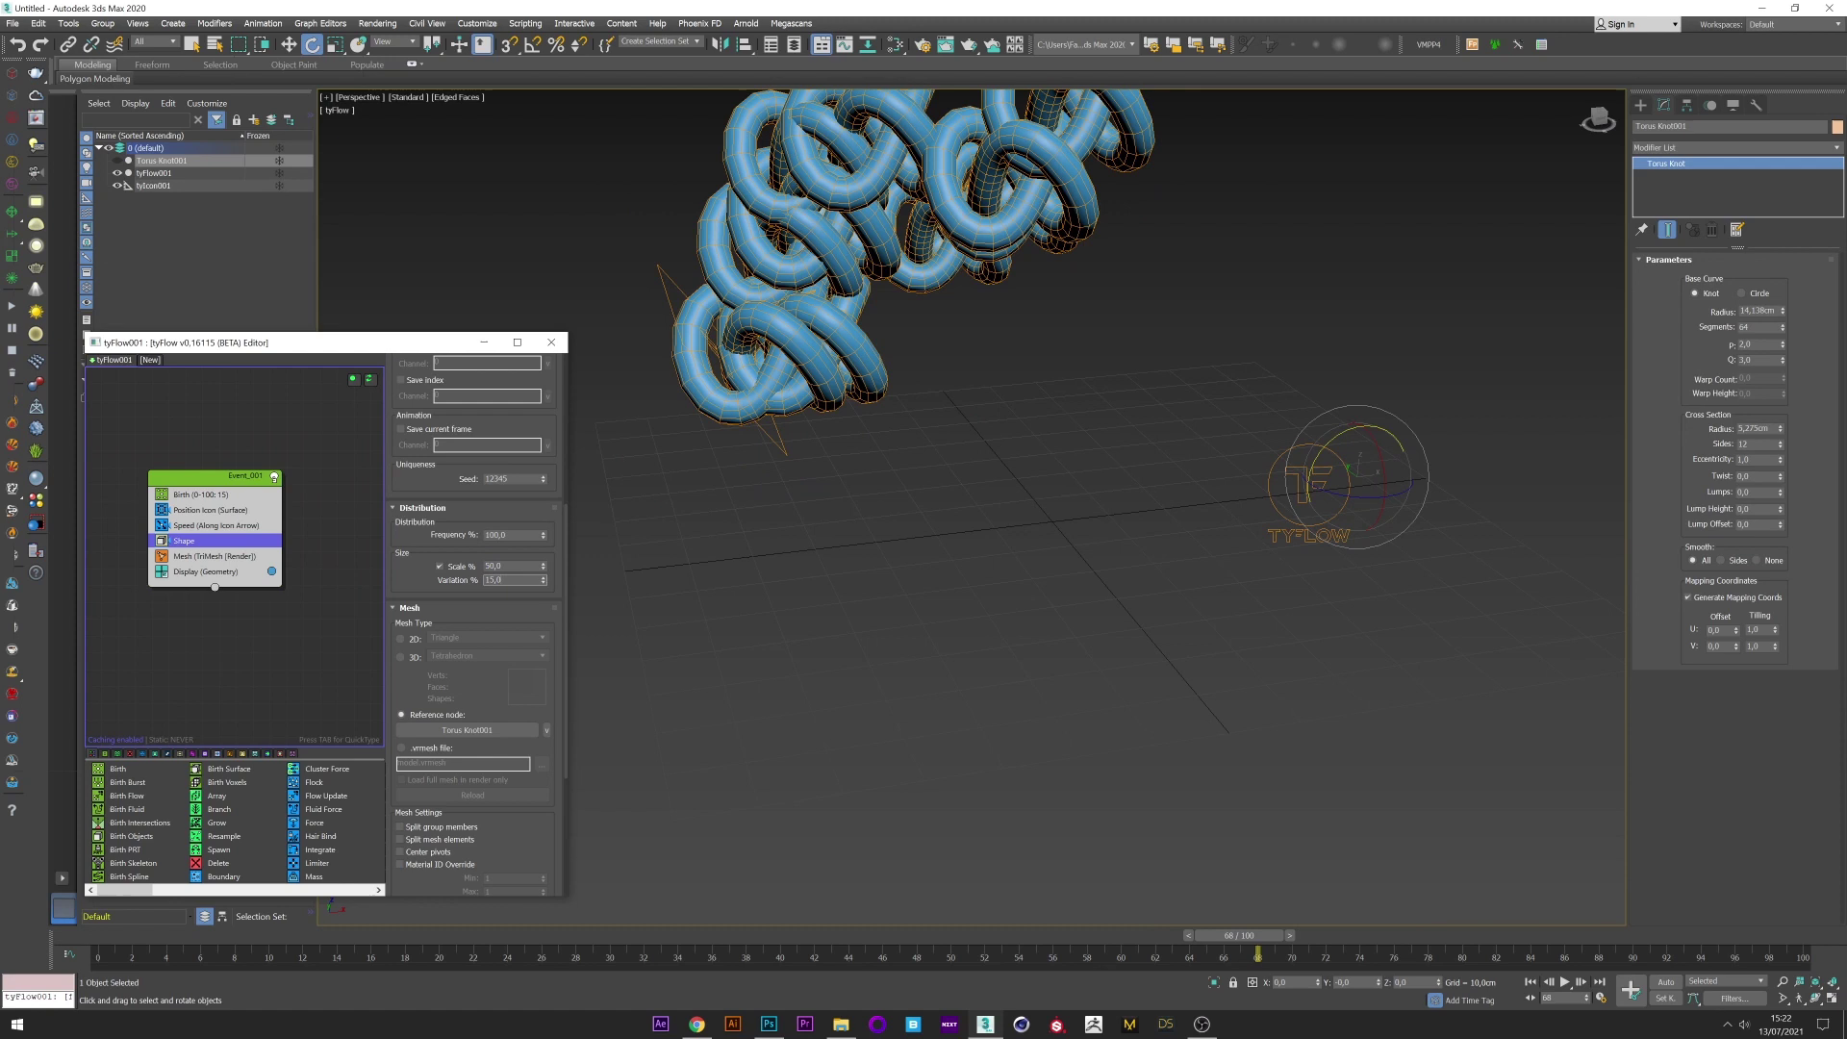
pyautogui.write('25')
pyautogui.press('Return')
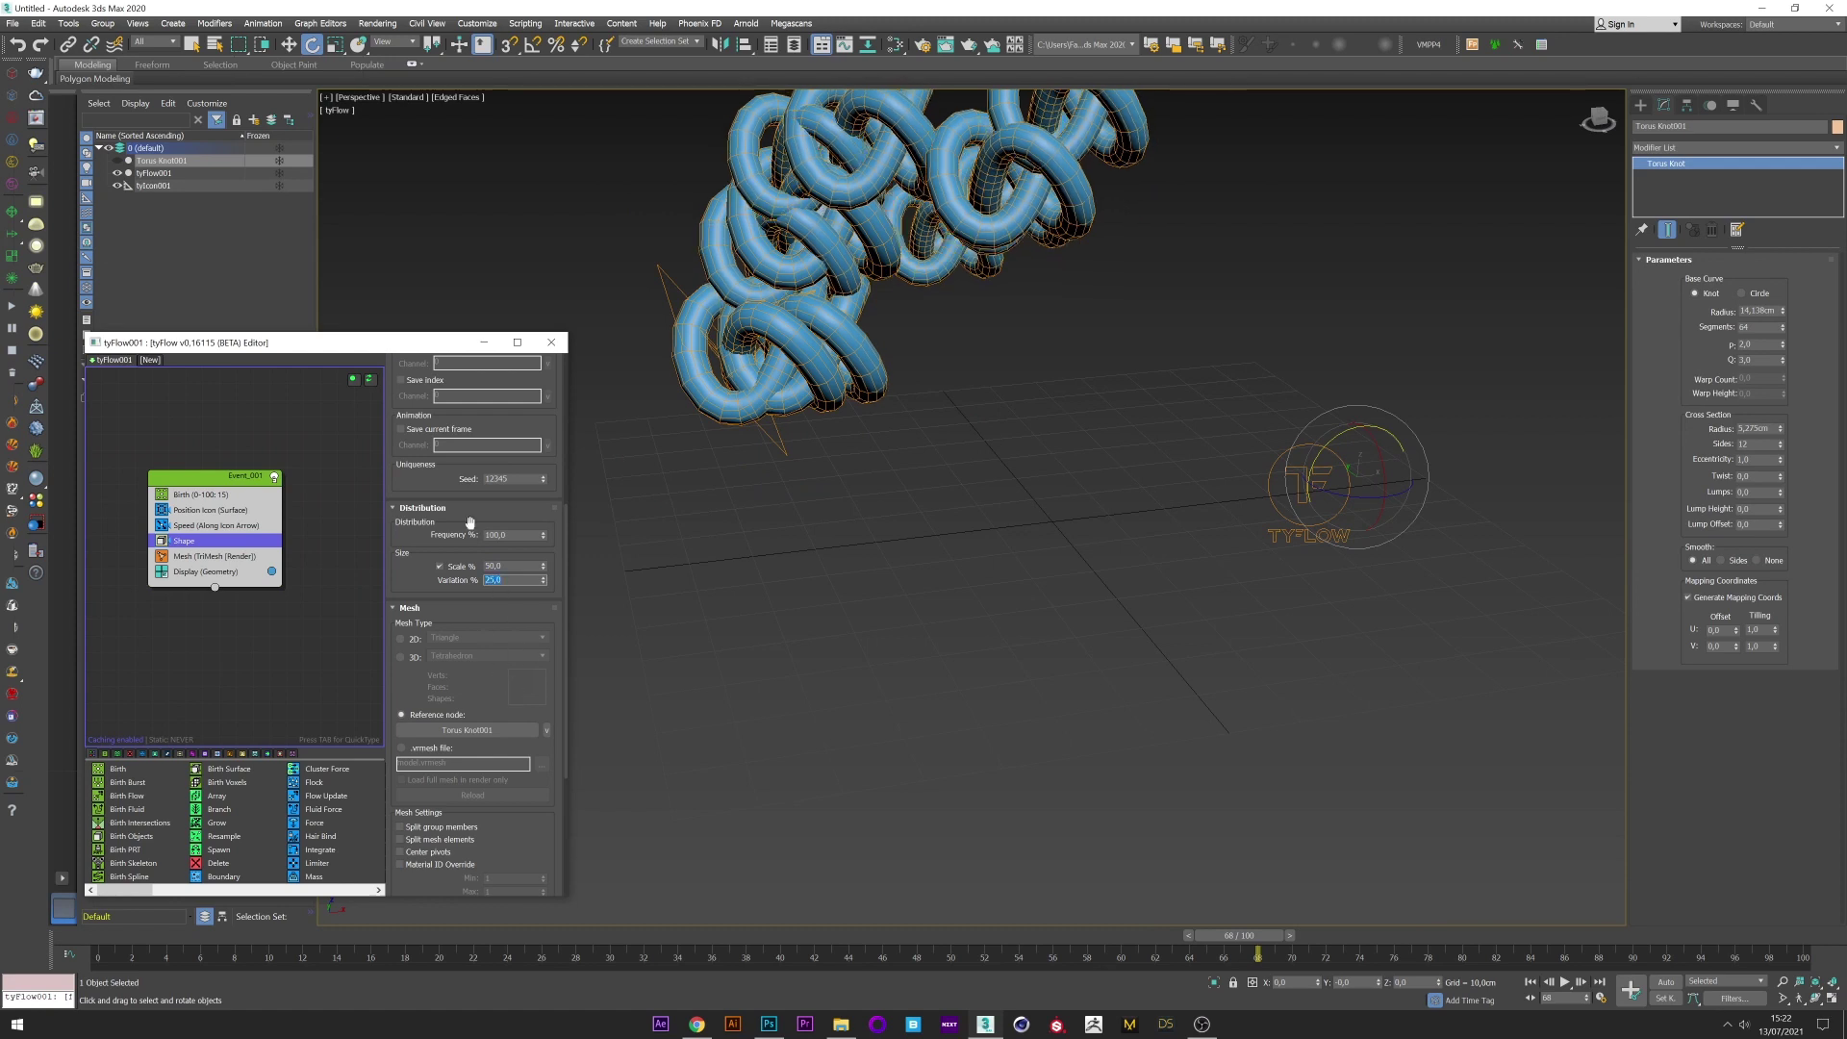
# Increase the Speed operator's magnitude to spread the emitted torus knots apart.
pyautogui.click(217, 494)
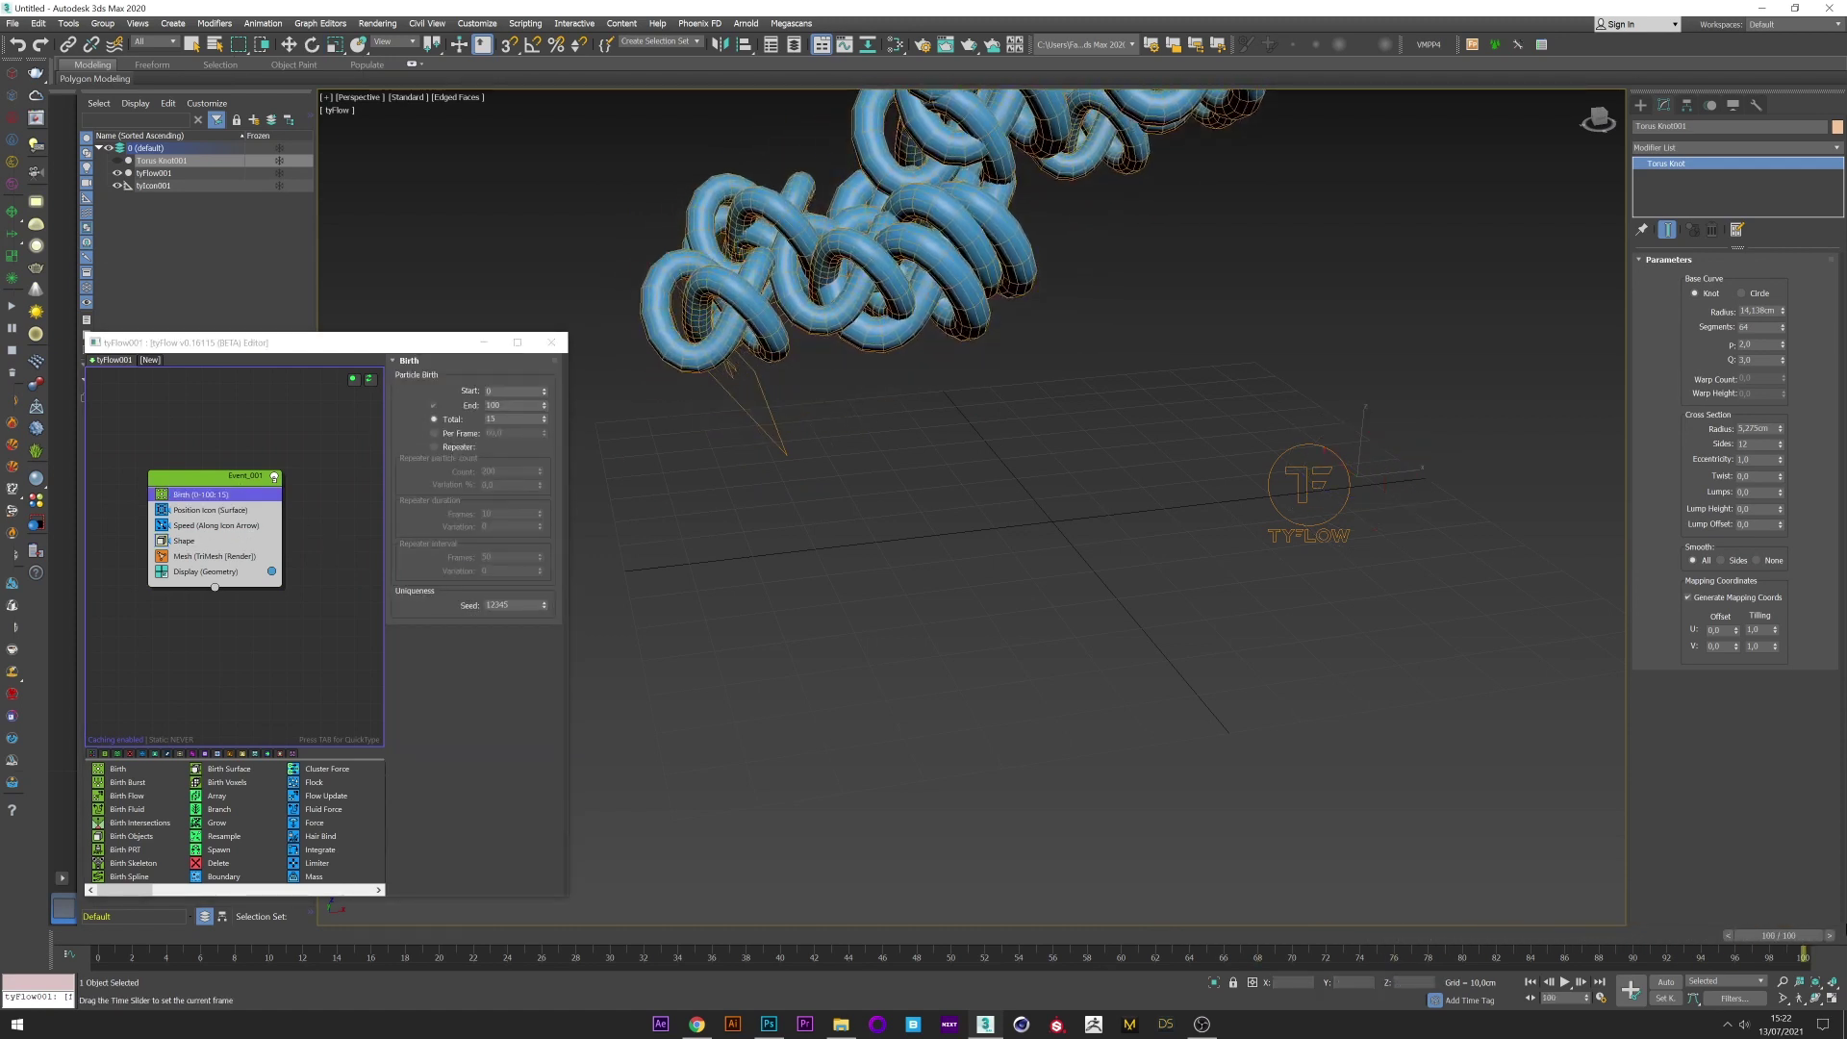
pyautogui.click(214, 526)
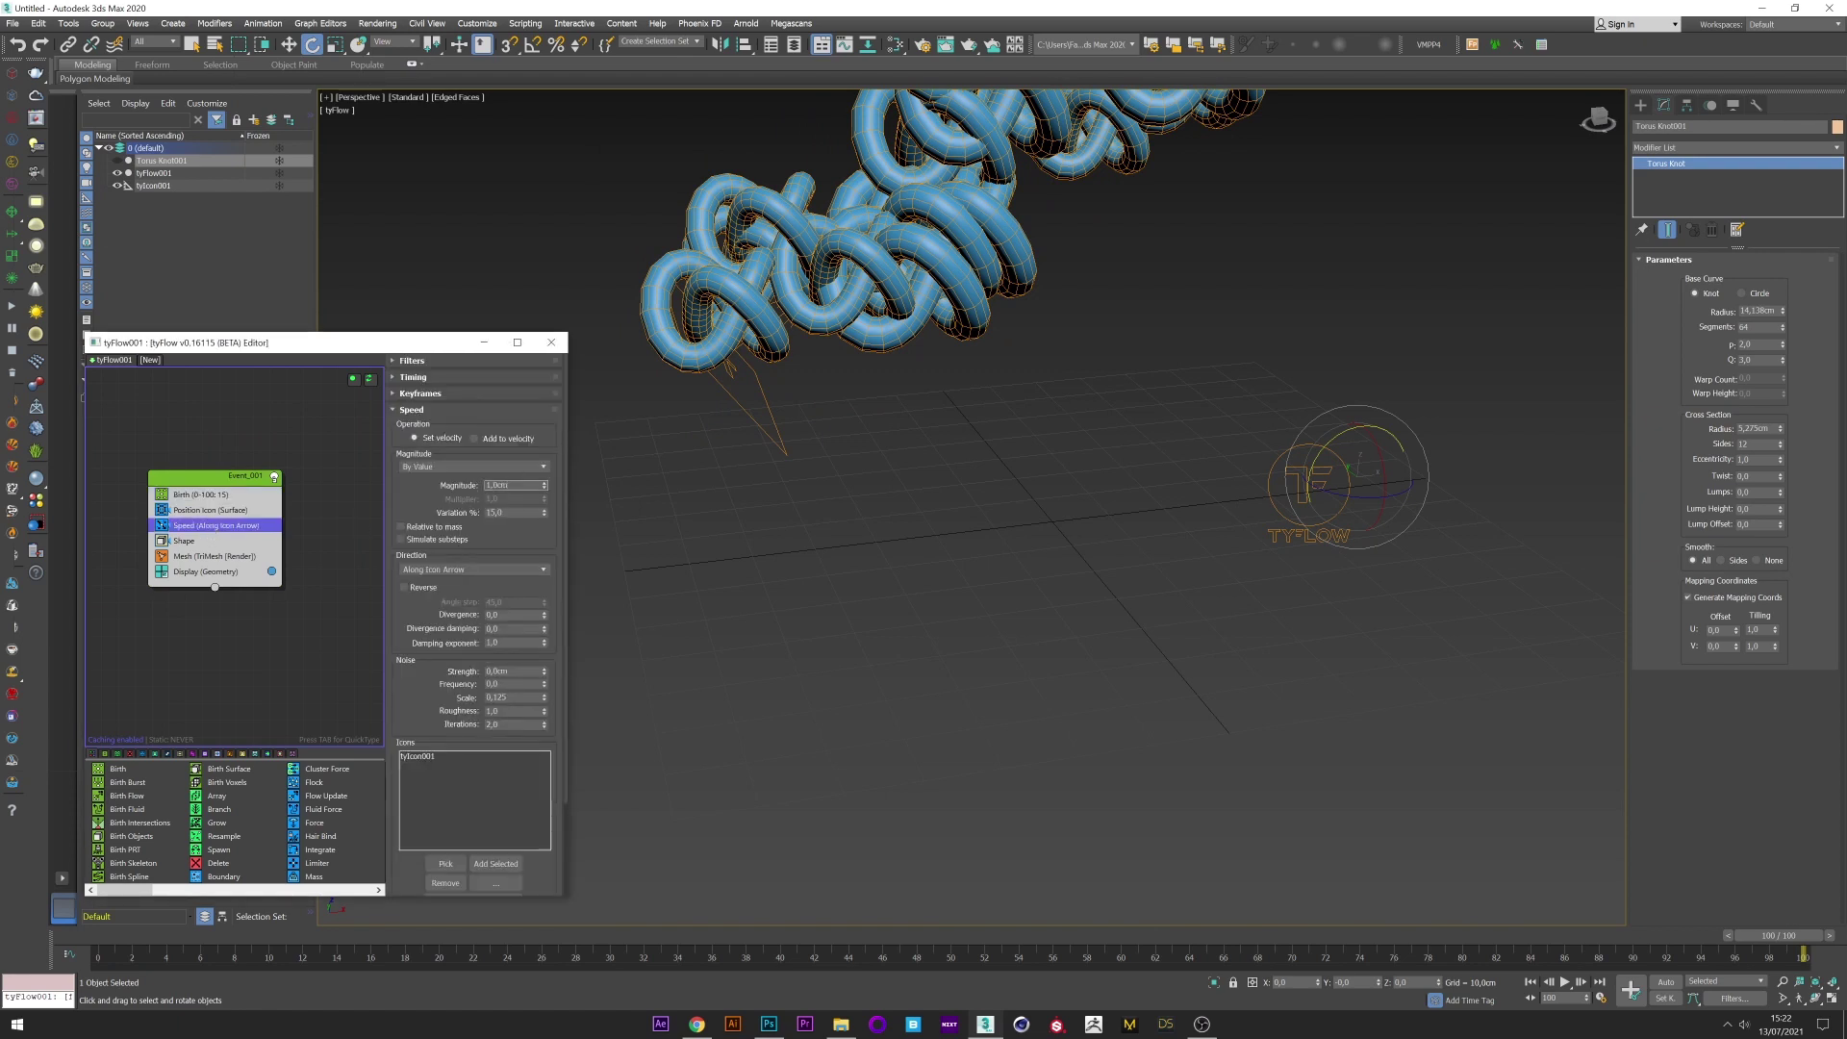
pyautogui.press('Return')
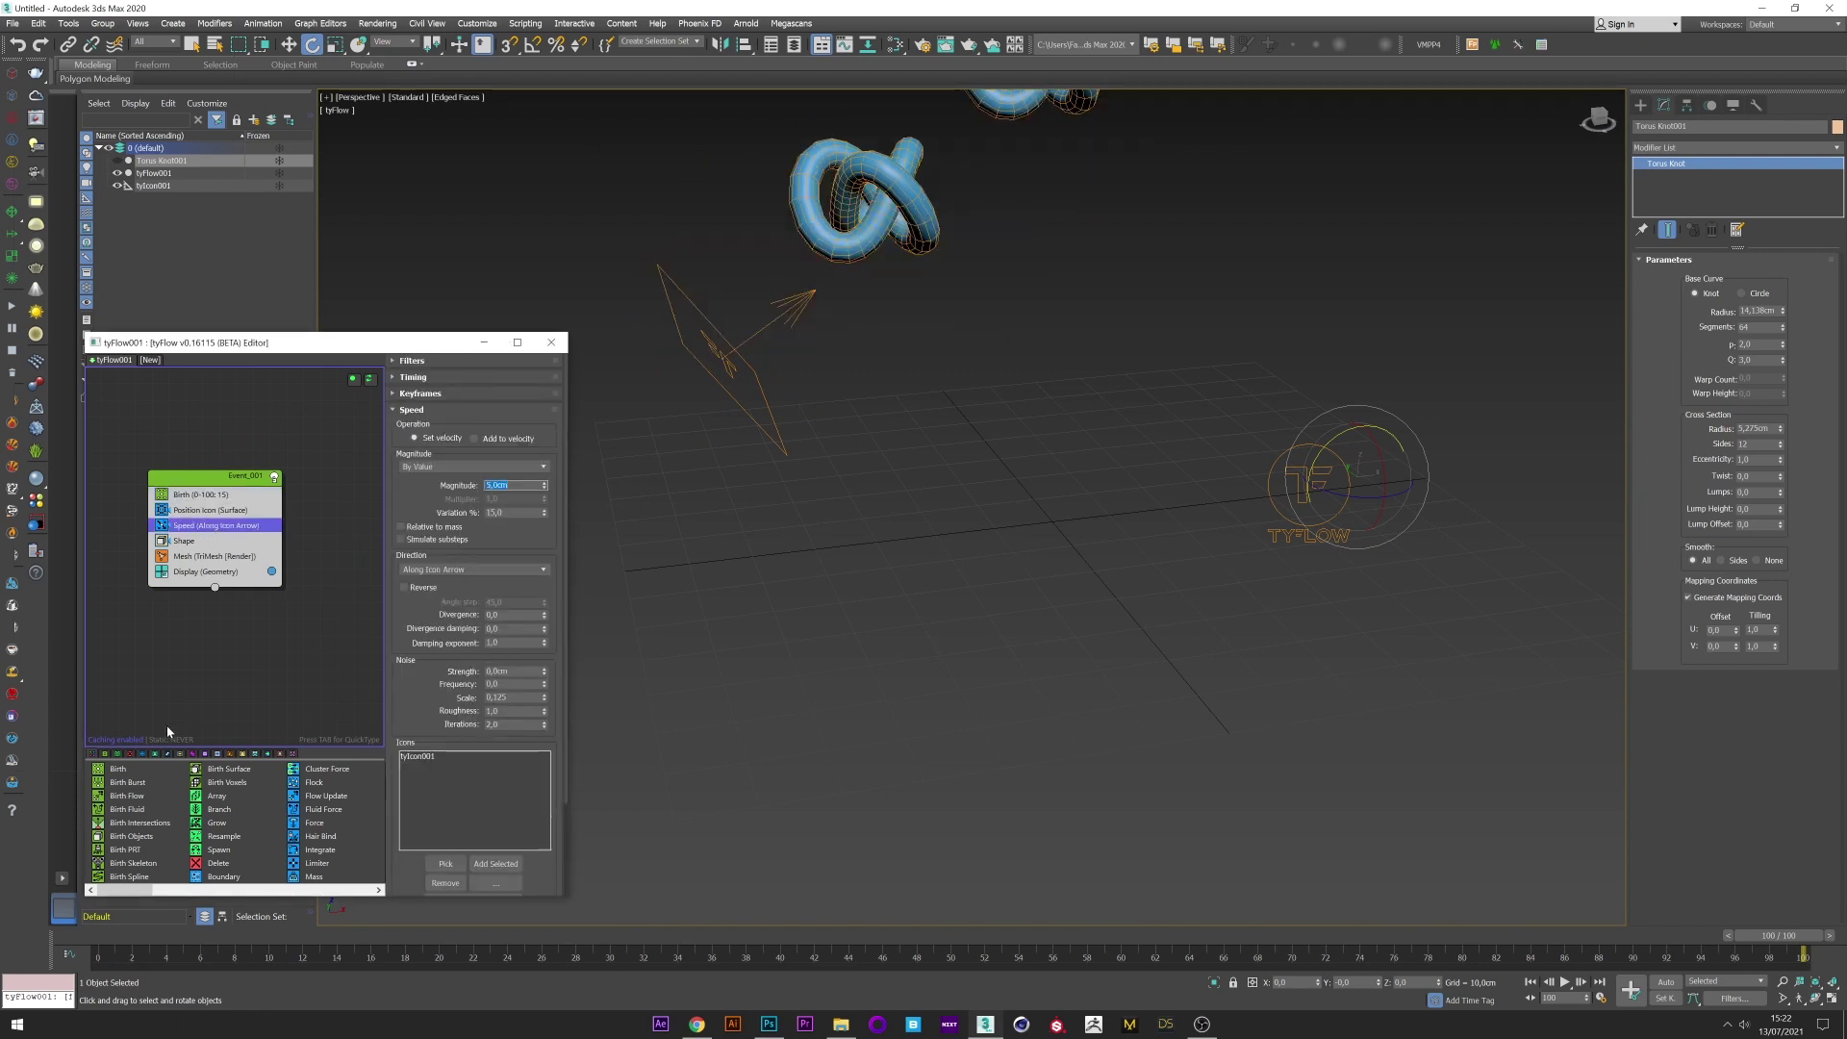
pyautogui.moveTo(877, 598); pyautogui.dragTo(719, 735, button='middle')
pyautogui.scroll(-2, 806, 717)
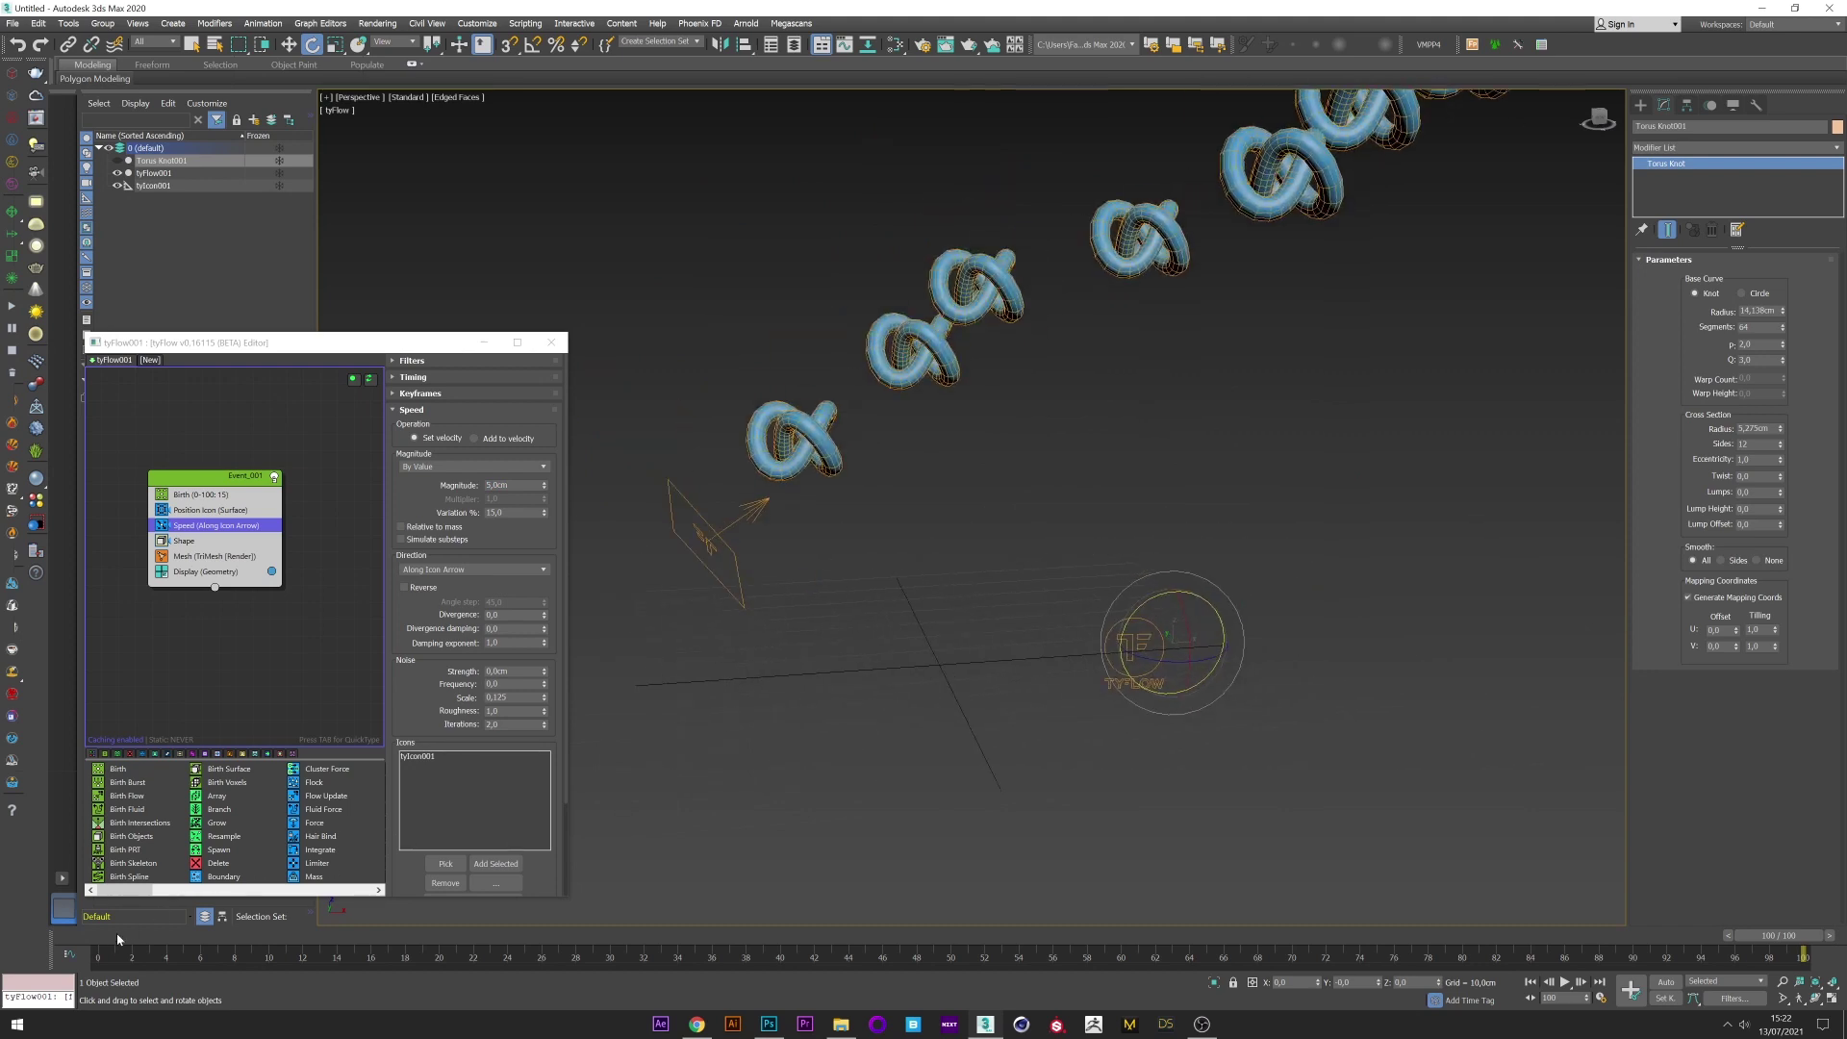
# Add a Force operator after Shape with a gravity strength of -1 and preview the falling particles.
pyautogui.click(184, 542)
pyautogui.write('for')
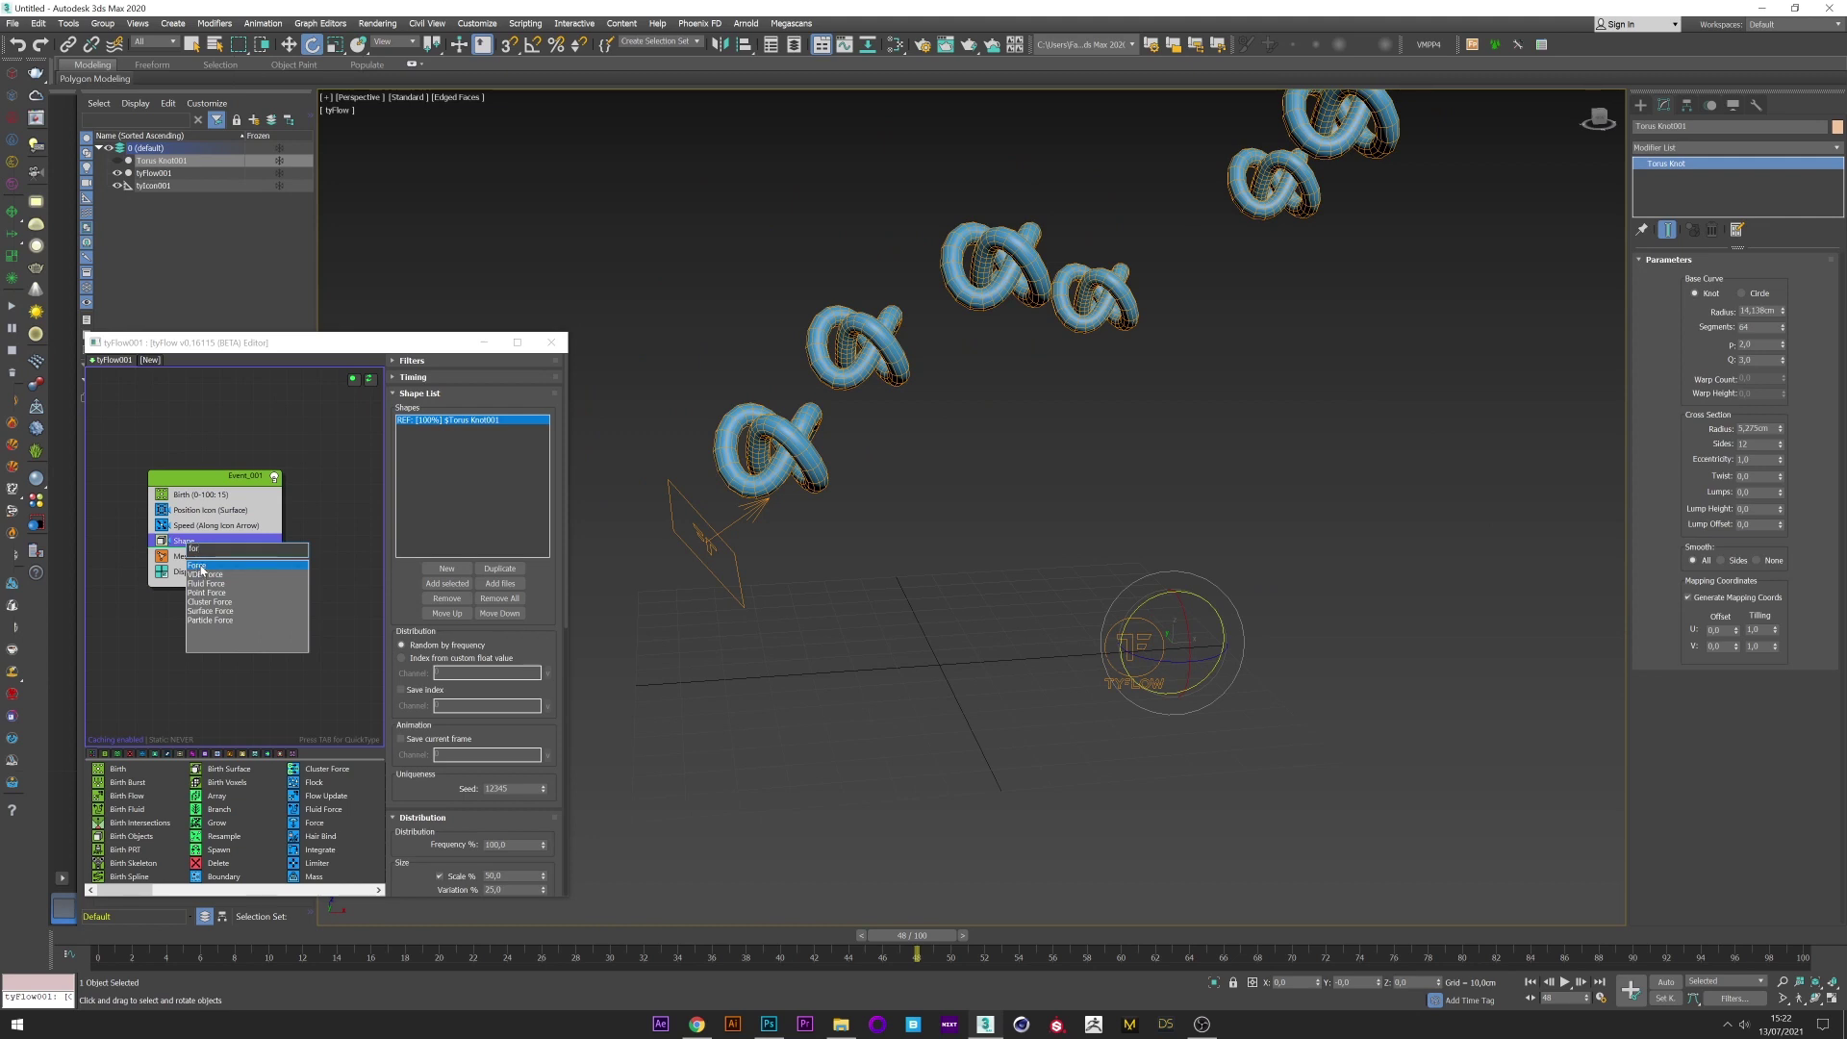
pyautogui.press('Return')
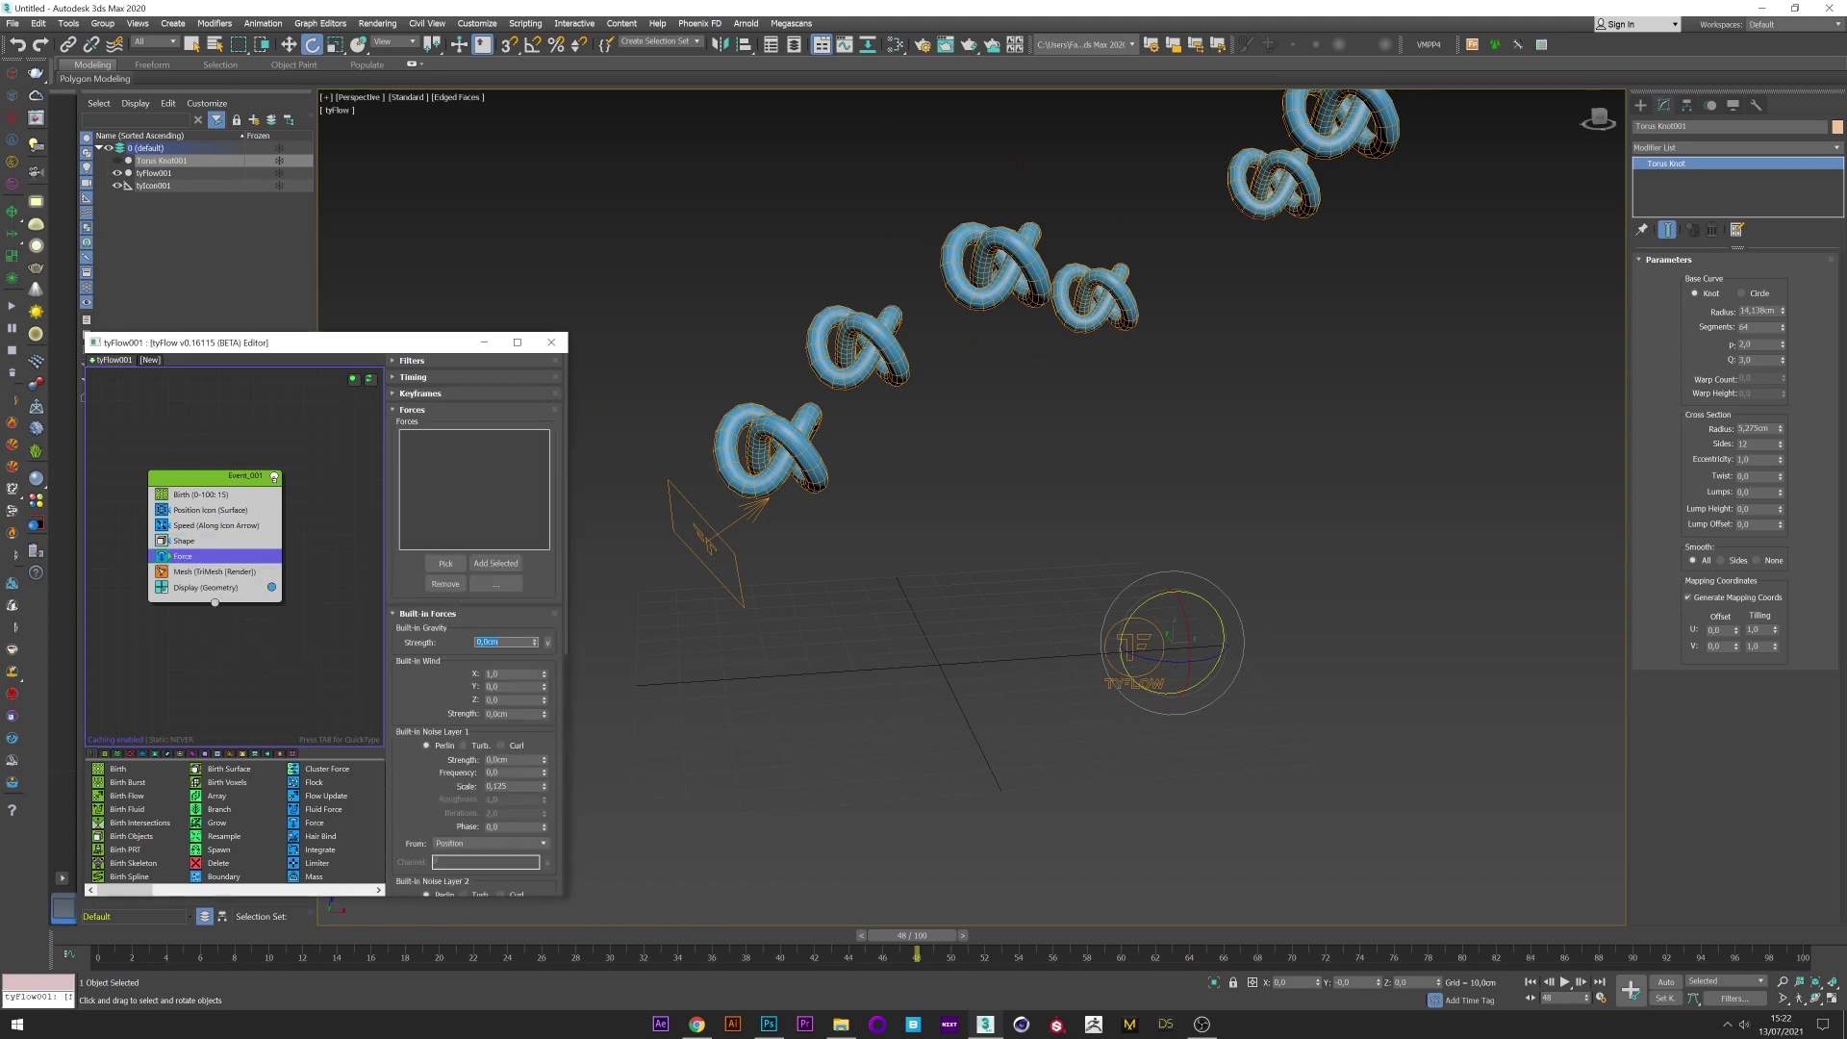
pyautogui.write('-1')
pyautogui.press('Return')
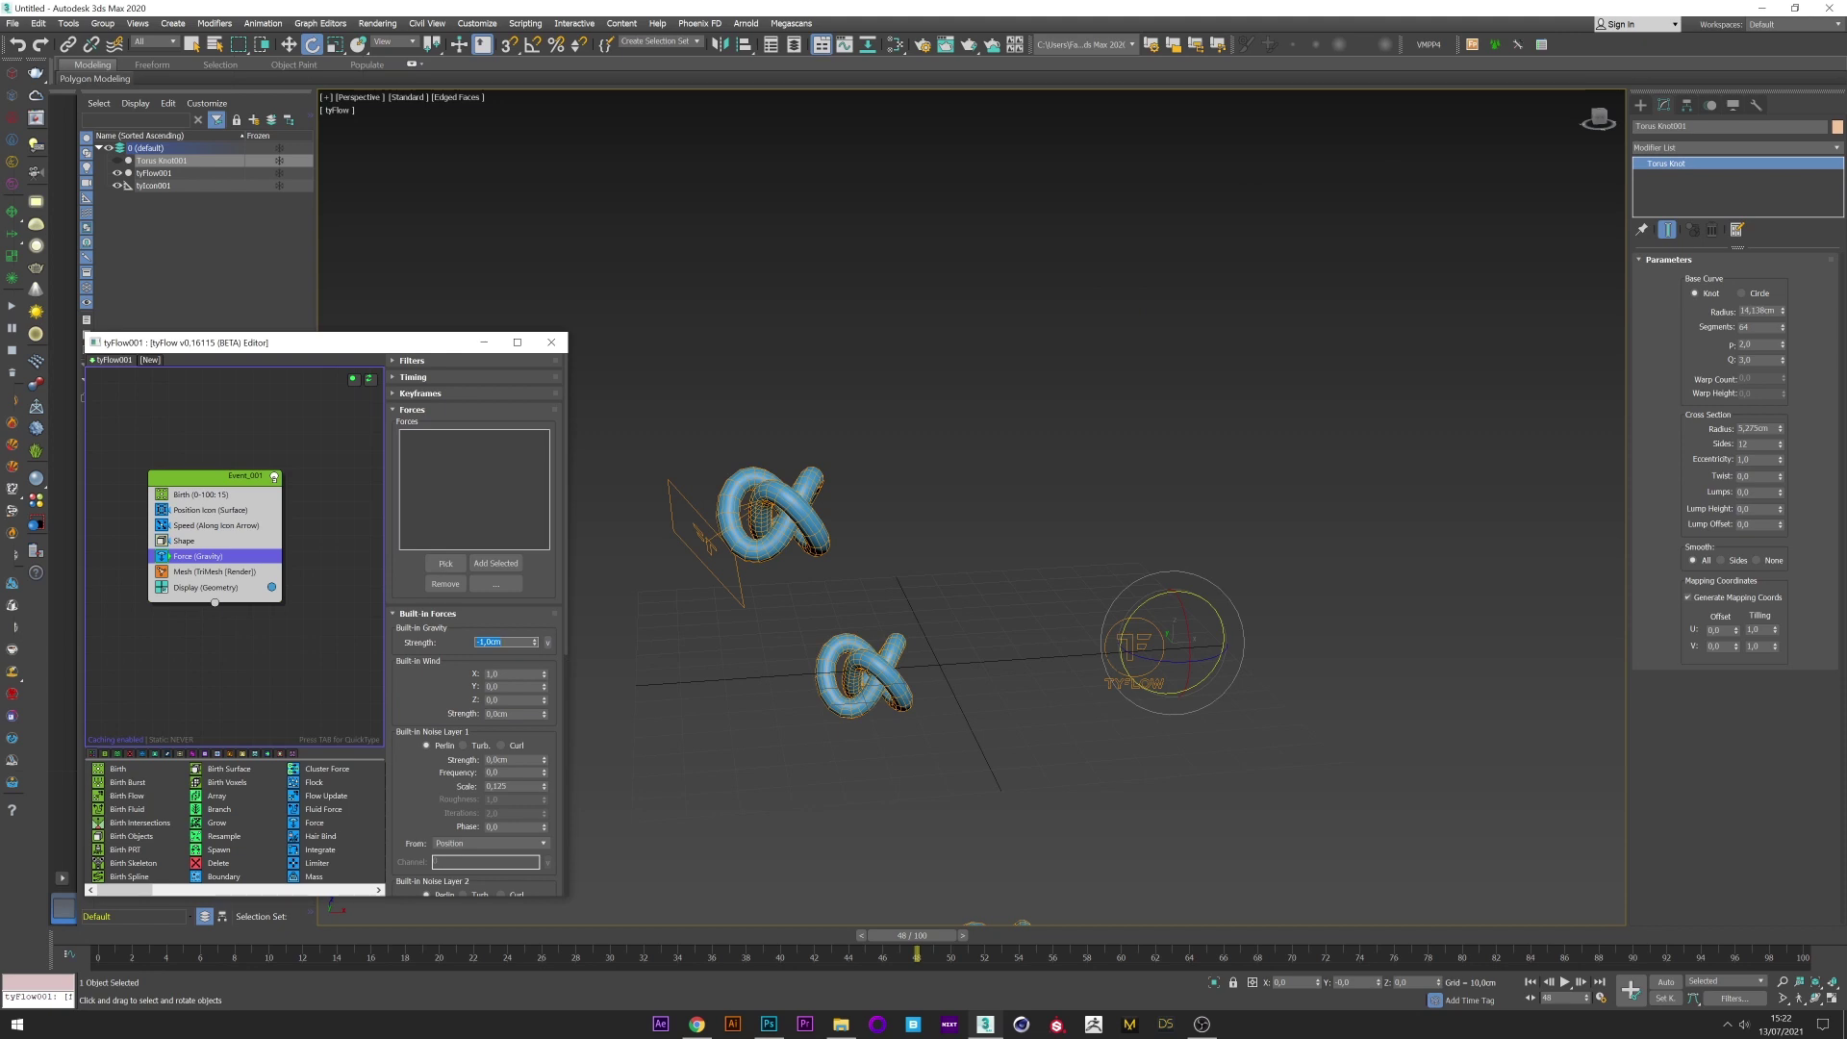
pyautogui.moveTo(140, 935); pyautogui.dragTo(1139, 925)
pyautogui.press('e')
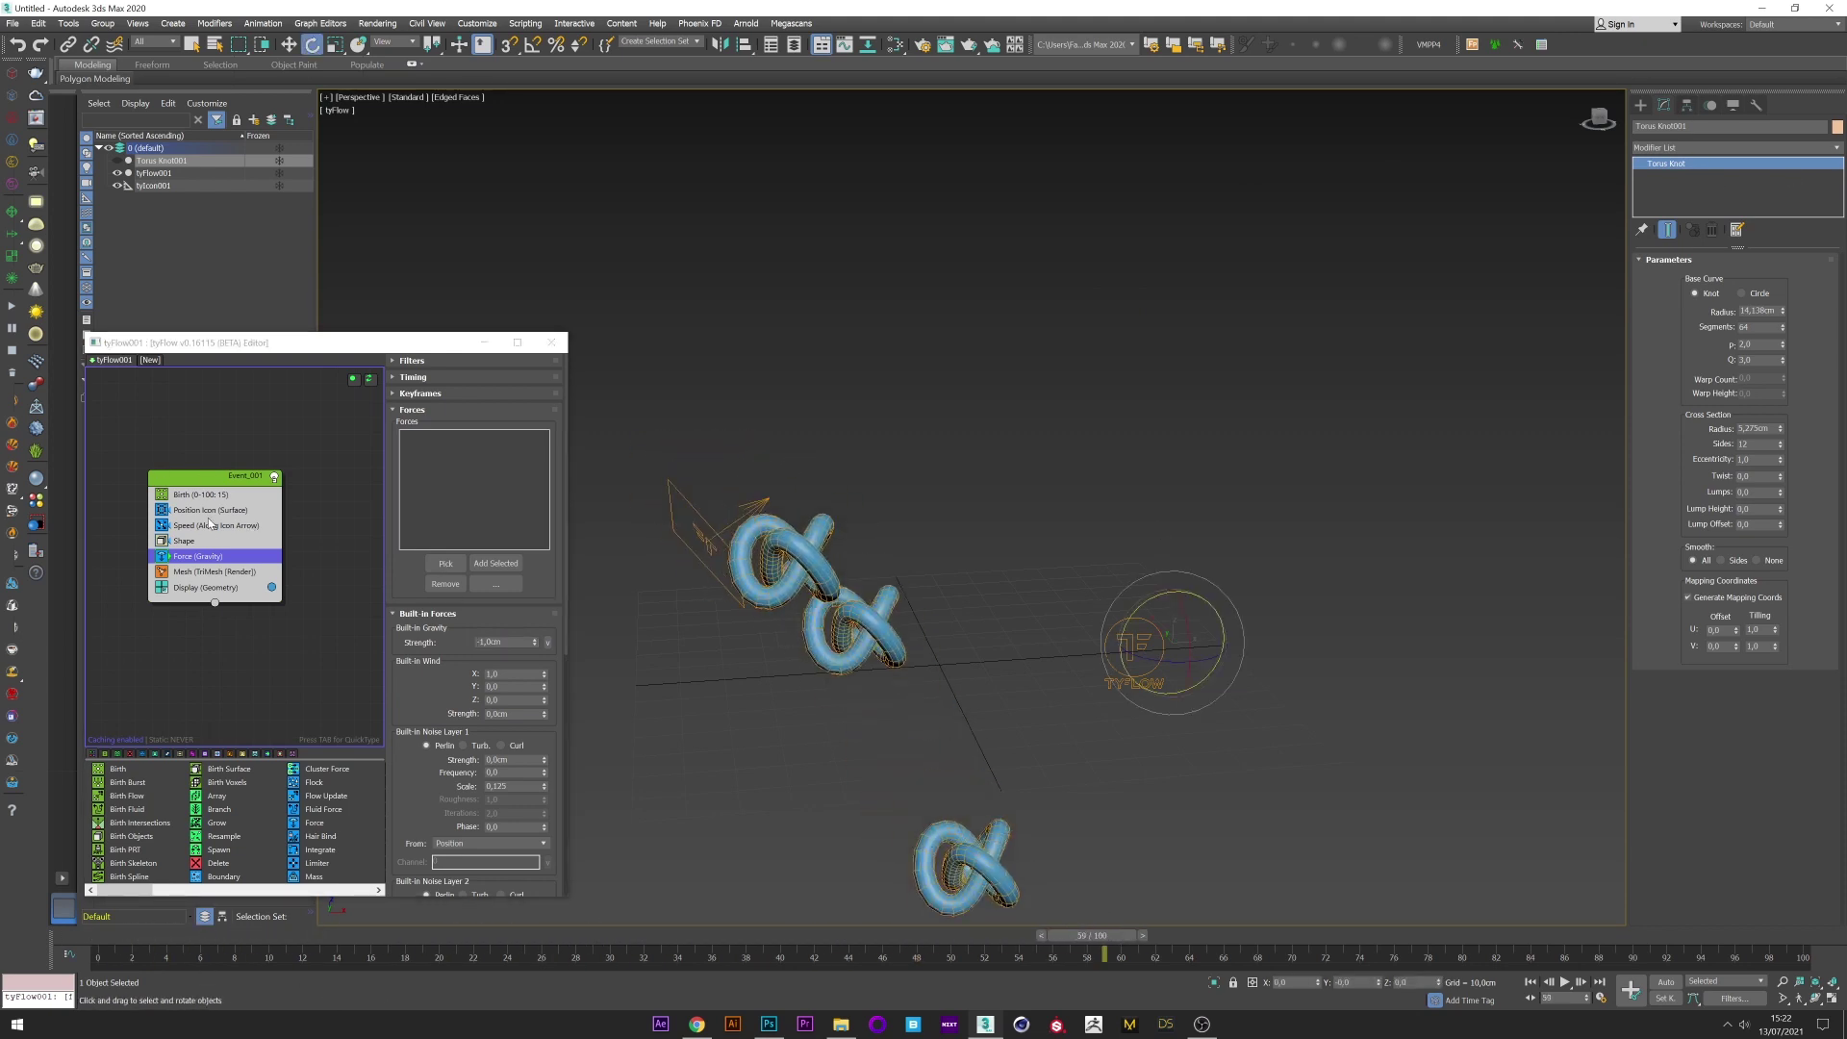
# Set the Speed operator's magnitude to 10 cm and preview the particles' trajectory.
pyautogui.click(211, 525)
pyautogui.write('1')
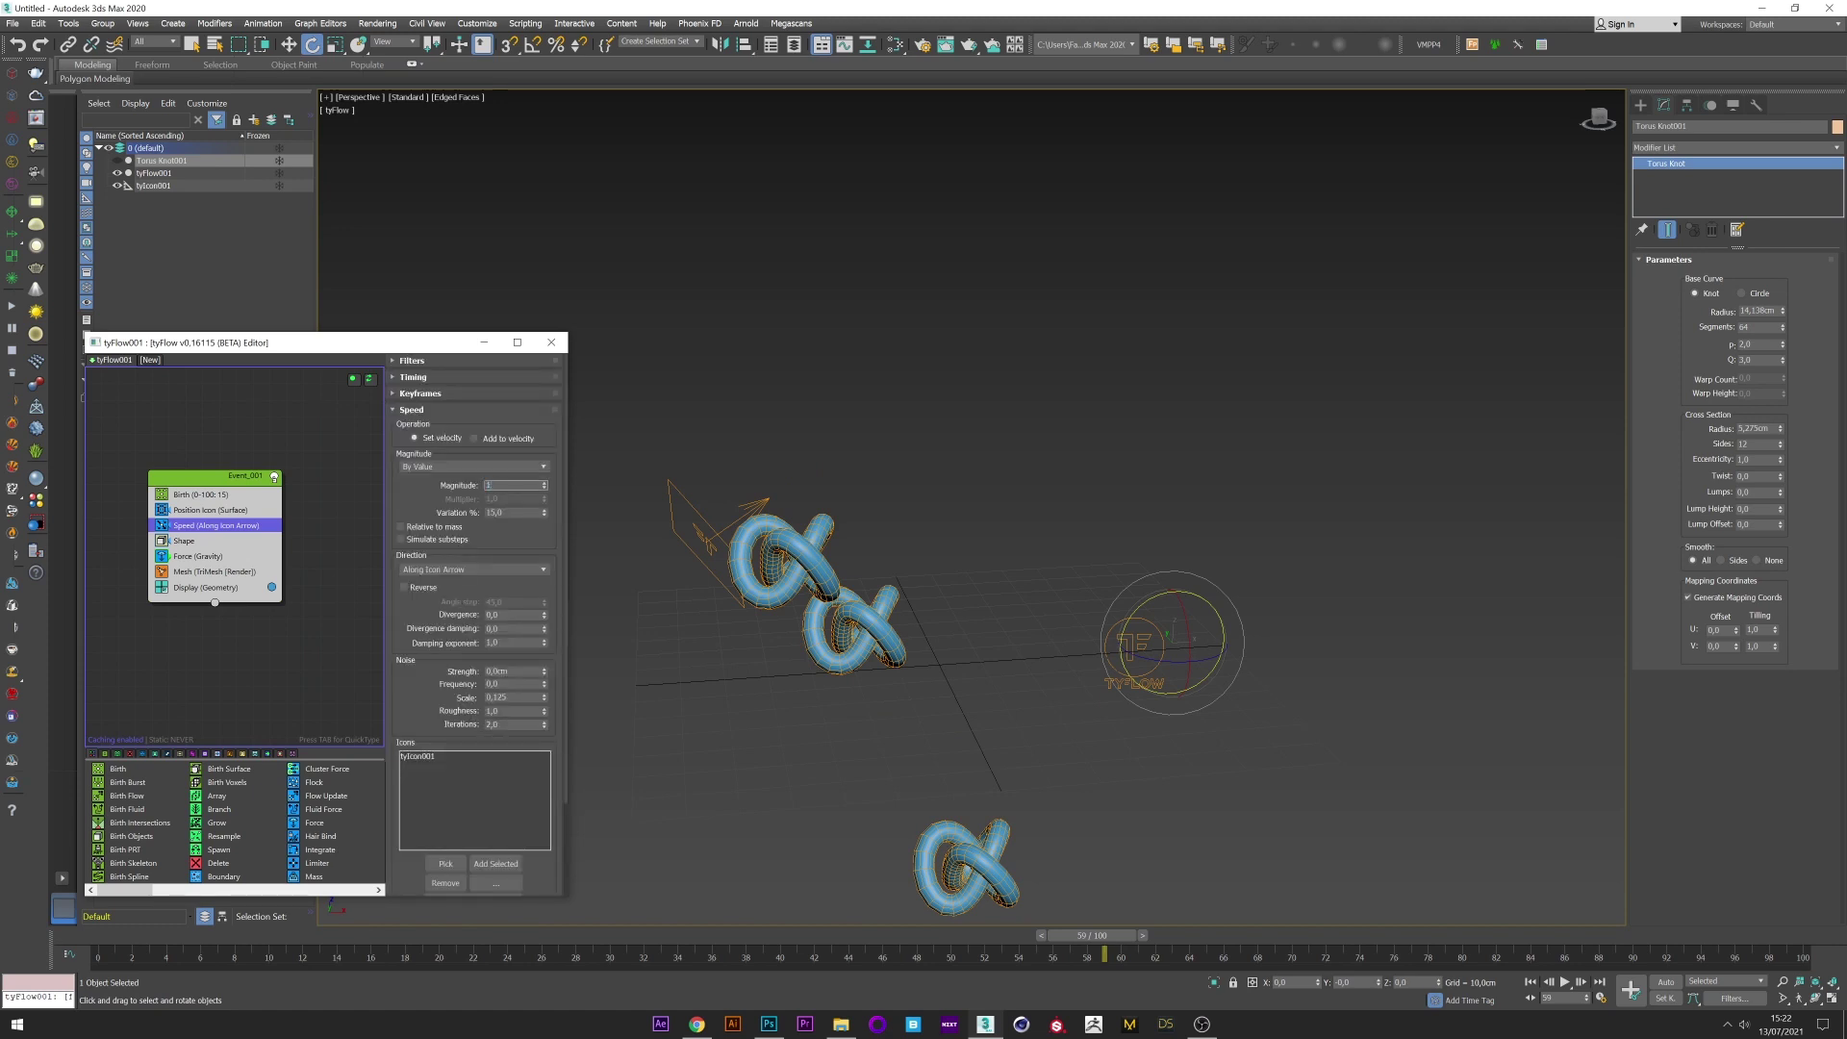
pyautogui.write('0')
pyautogui.press('Return')
pyautogui.moveTo(108, 933); pyautogui.dragTo(944, 935)
# Create a ground plane covering the grid, enlarge it further, and hide it.
pyautogui.click(1640, 105)
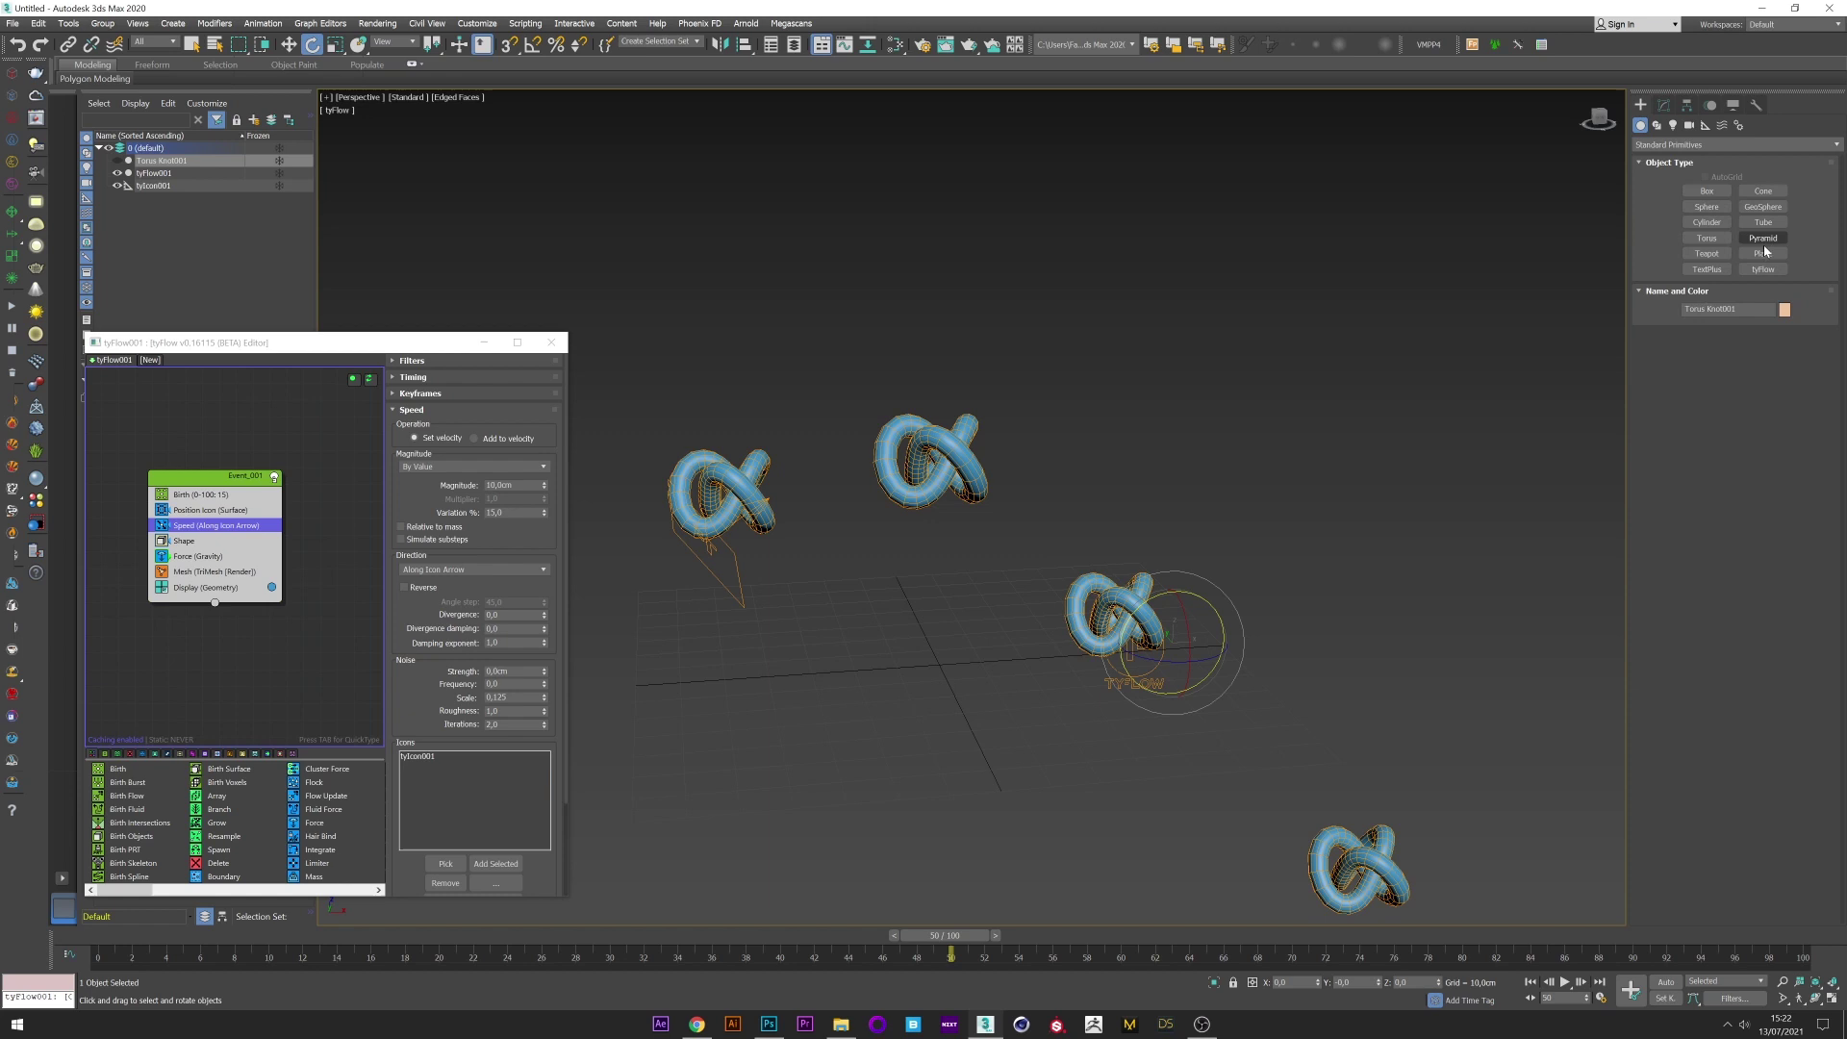
pyautogui.click(1764, 253)
pyautogui.moveTo(1376, 499); pyautogui.dragTo(8, 1024)
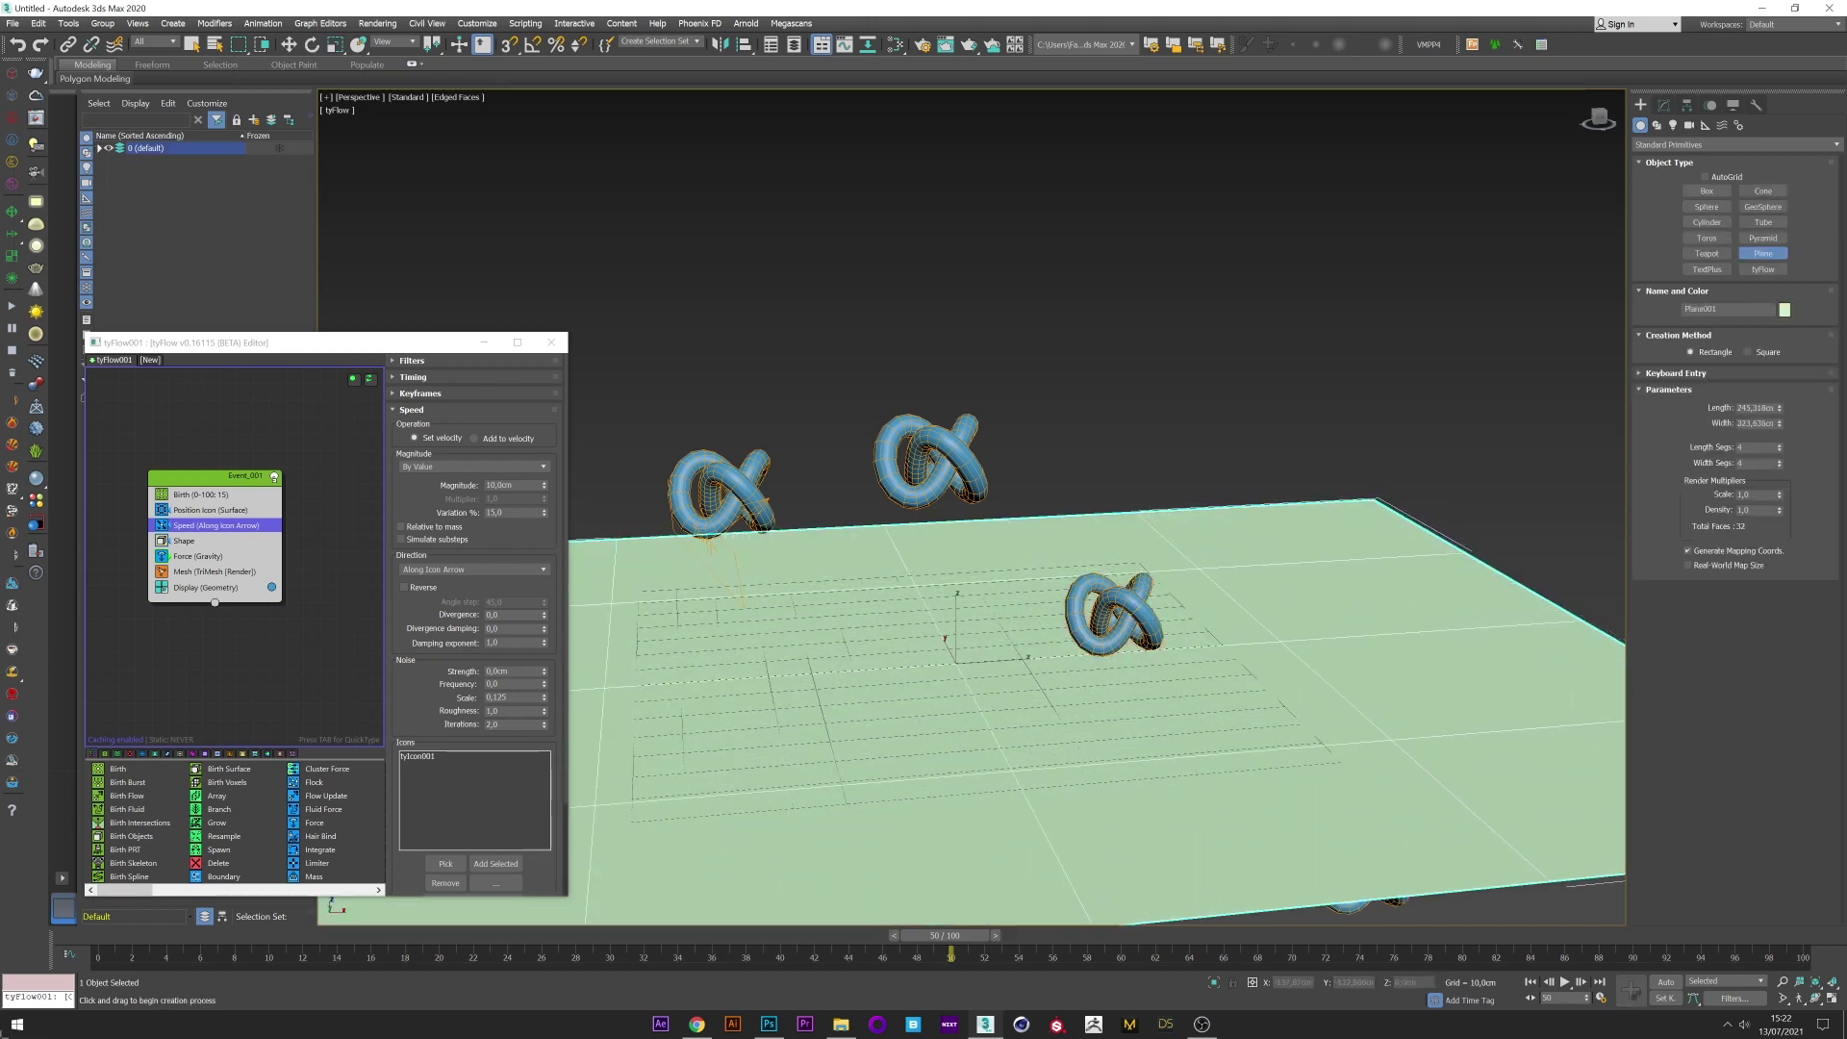
pyautogui.moveTo(1780, 407); pyautogui.dragTo(1780, 339)
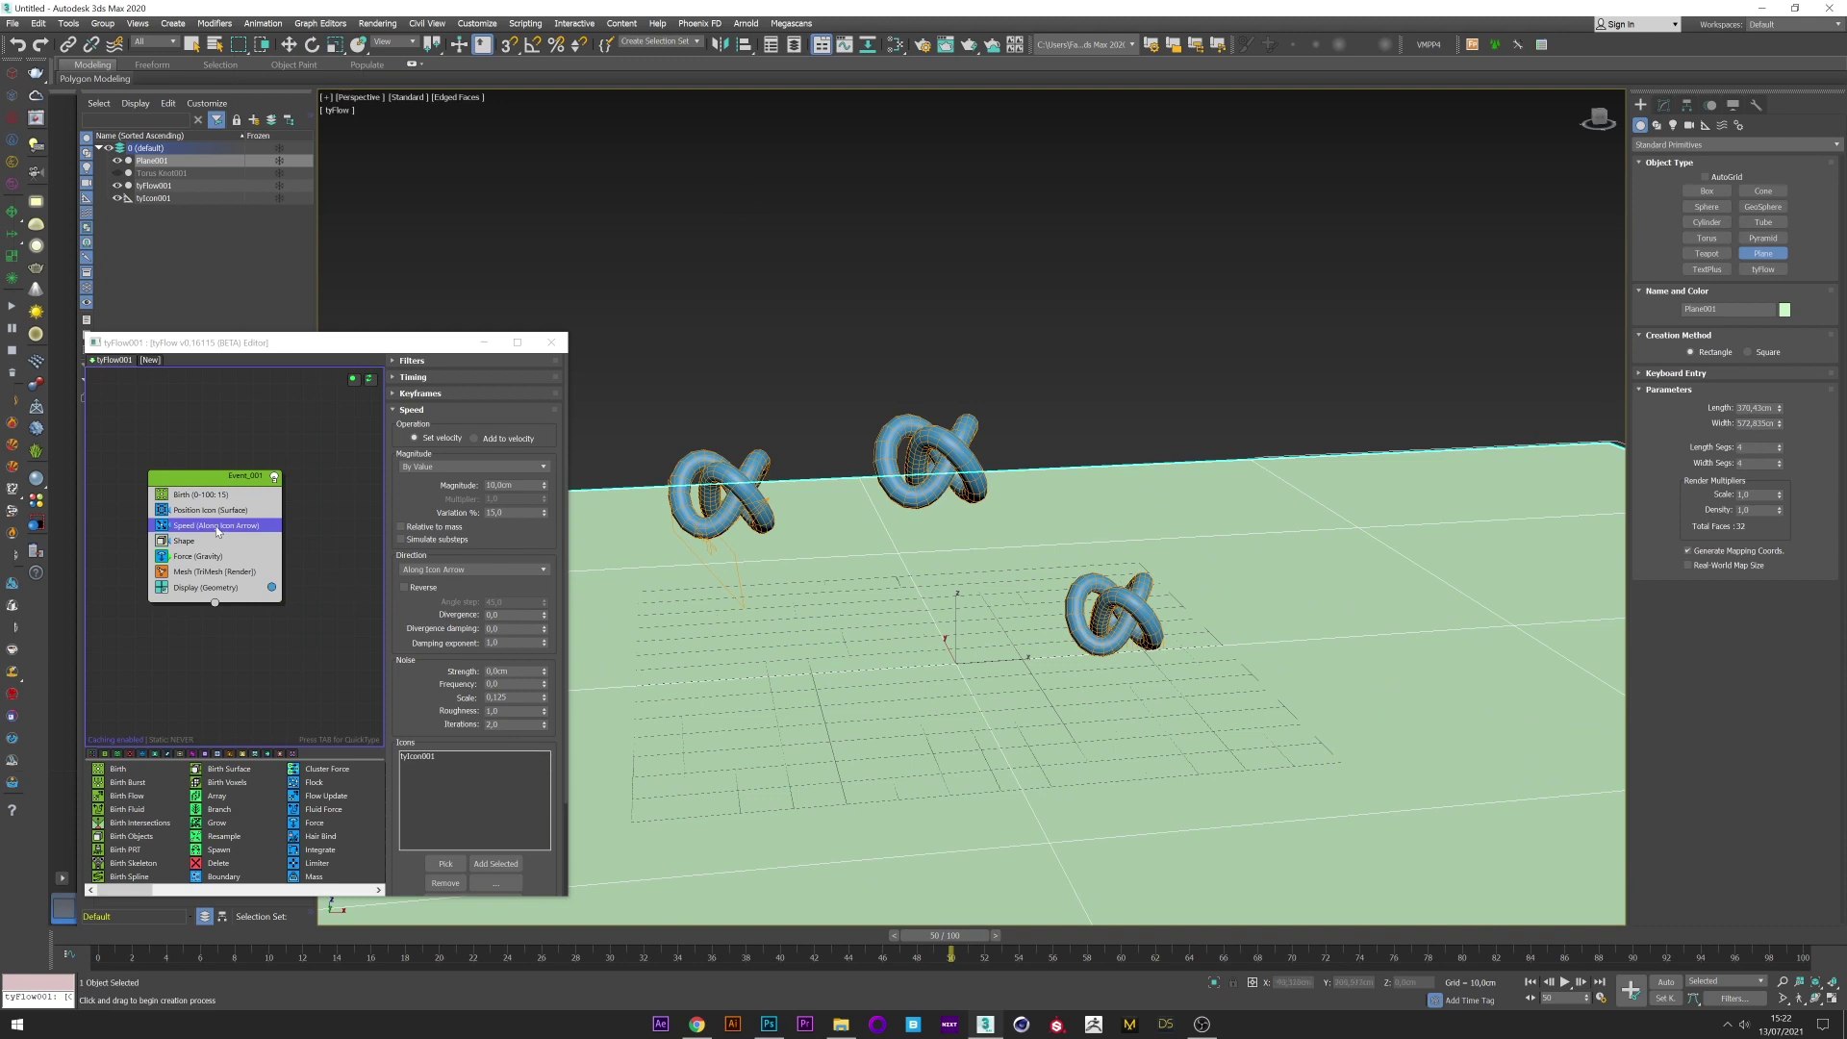
pyautogui.click(118, 161)
# Add a Collision operator after Force with Plane001 as its collider and preview the torus knots hitting the ground.
pyautogui.click(191, 556)
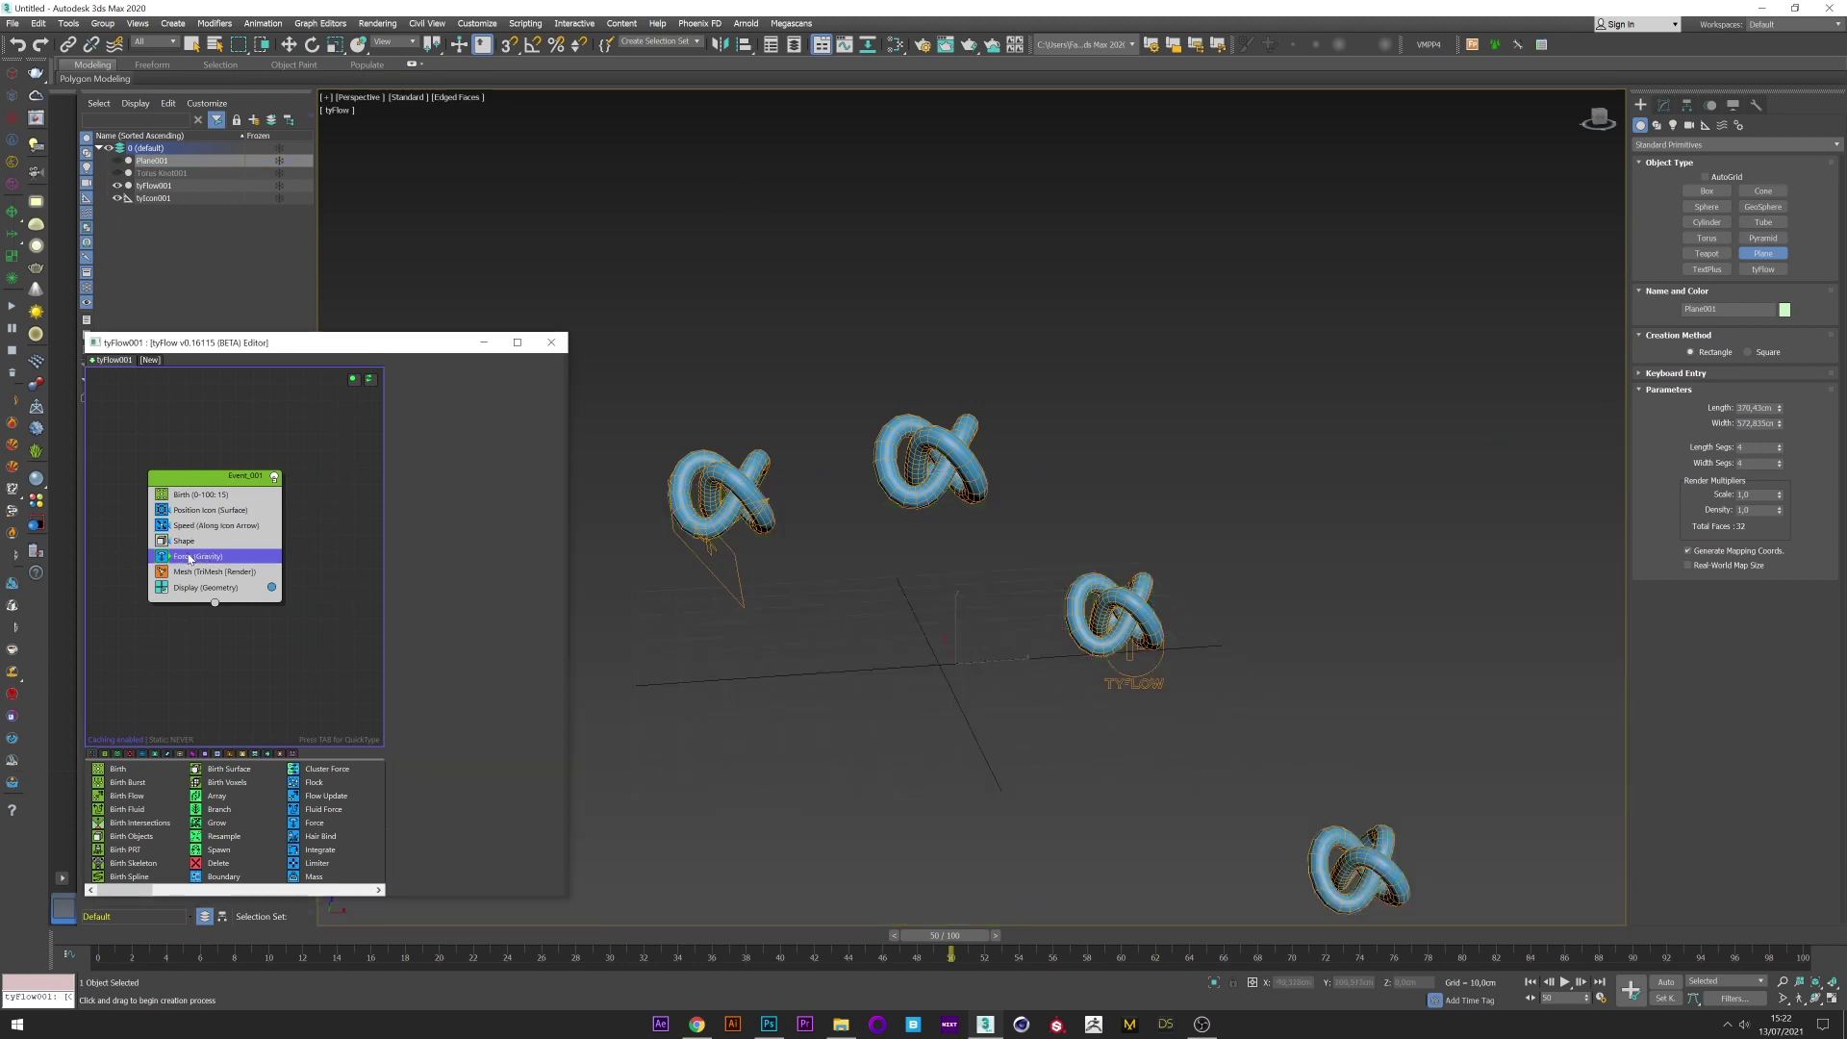
pyautogui.press('Tab')
pyautogui.write('coll')
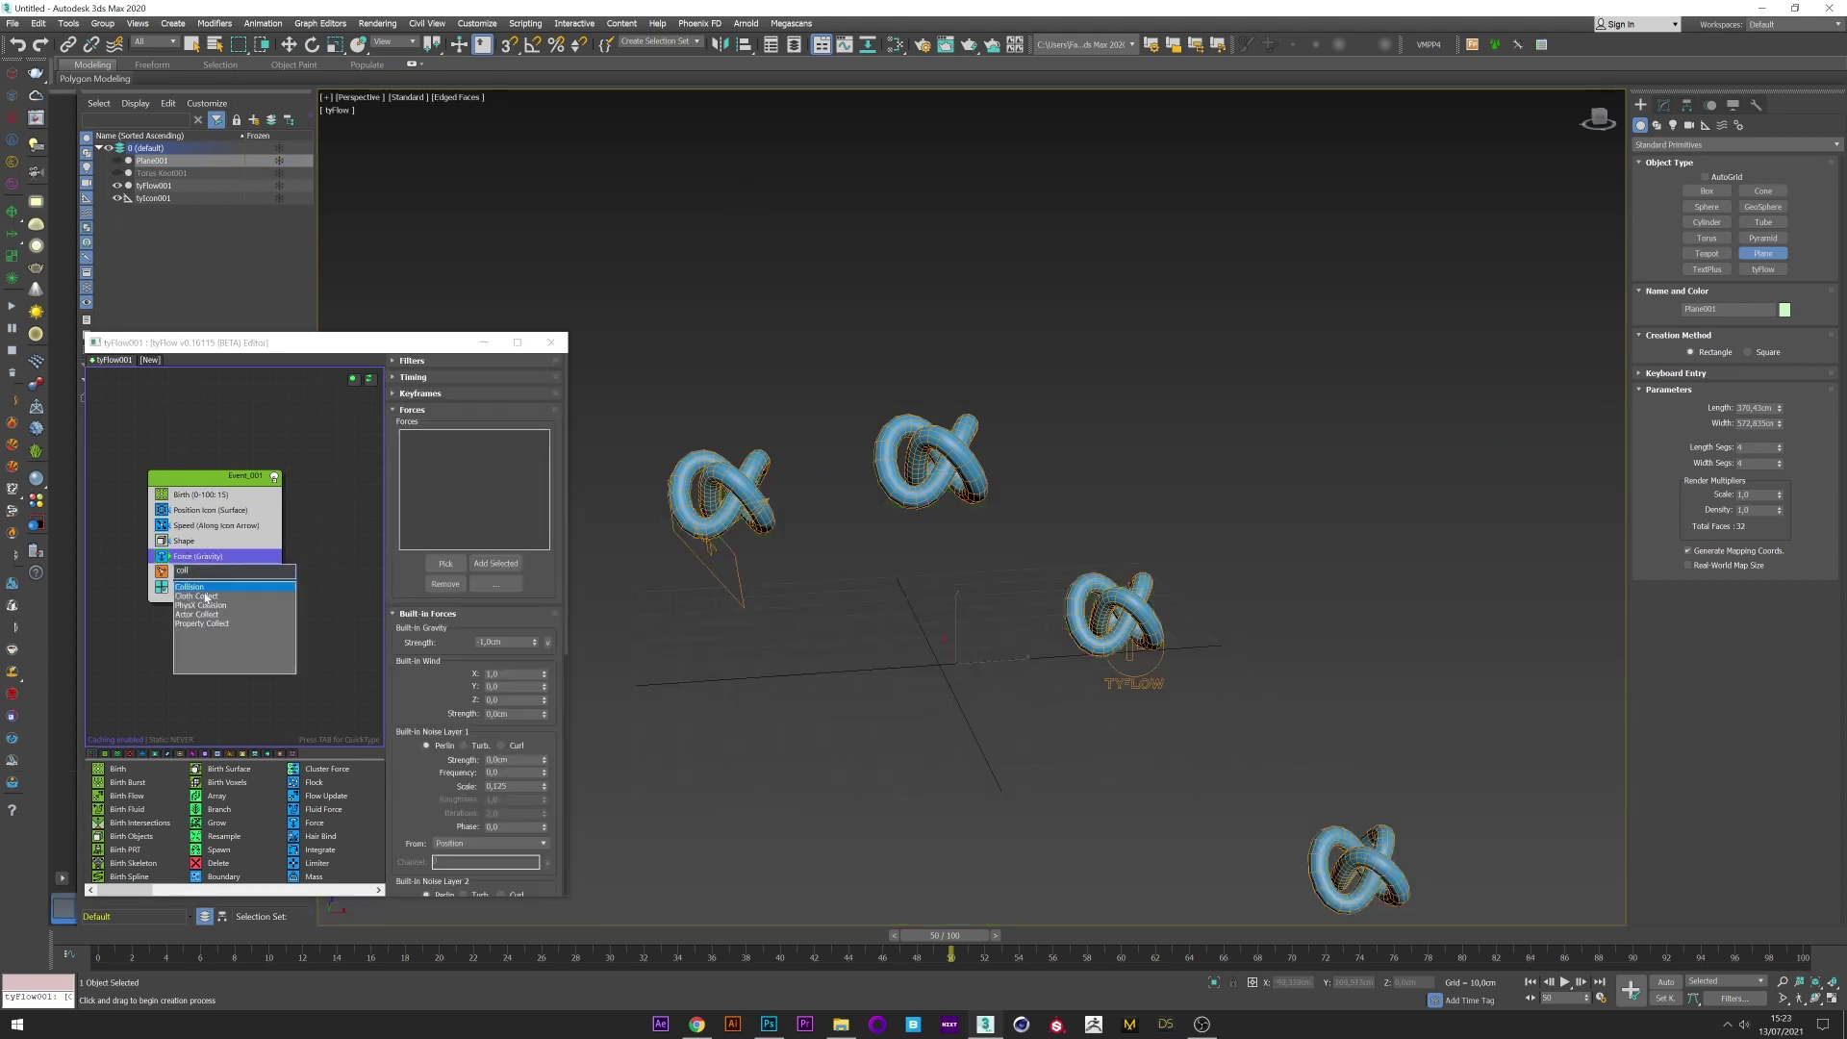
pyautogui.click(206, 587)
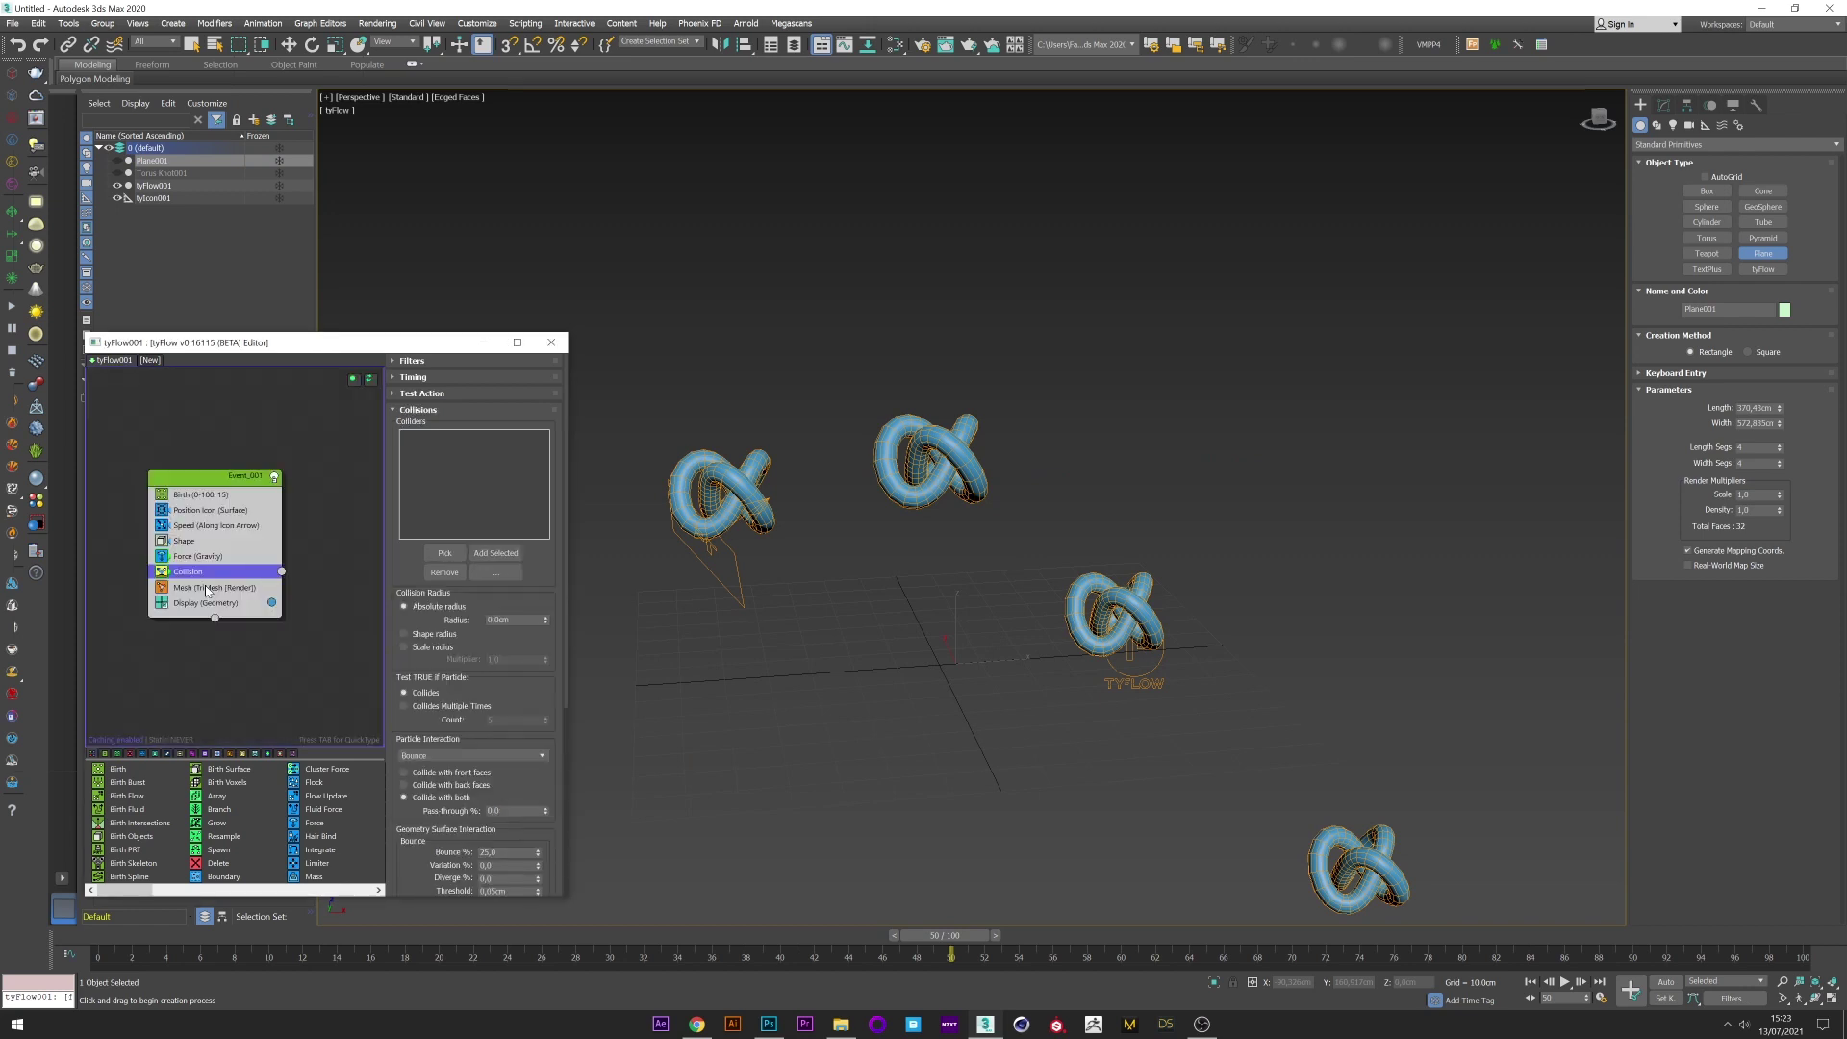
pyautogui.click(445, 553)
pyautogui.click(157, 161)
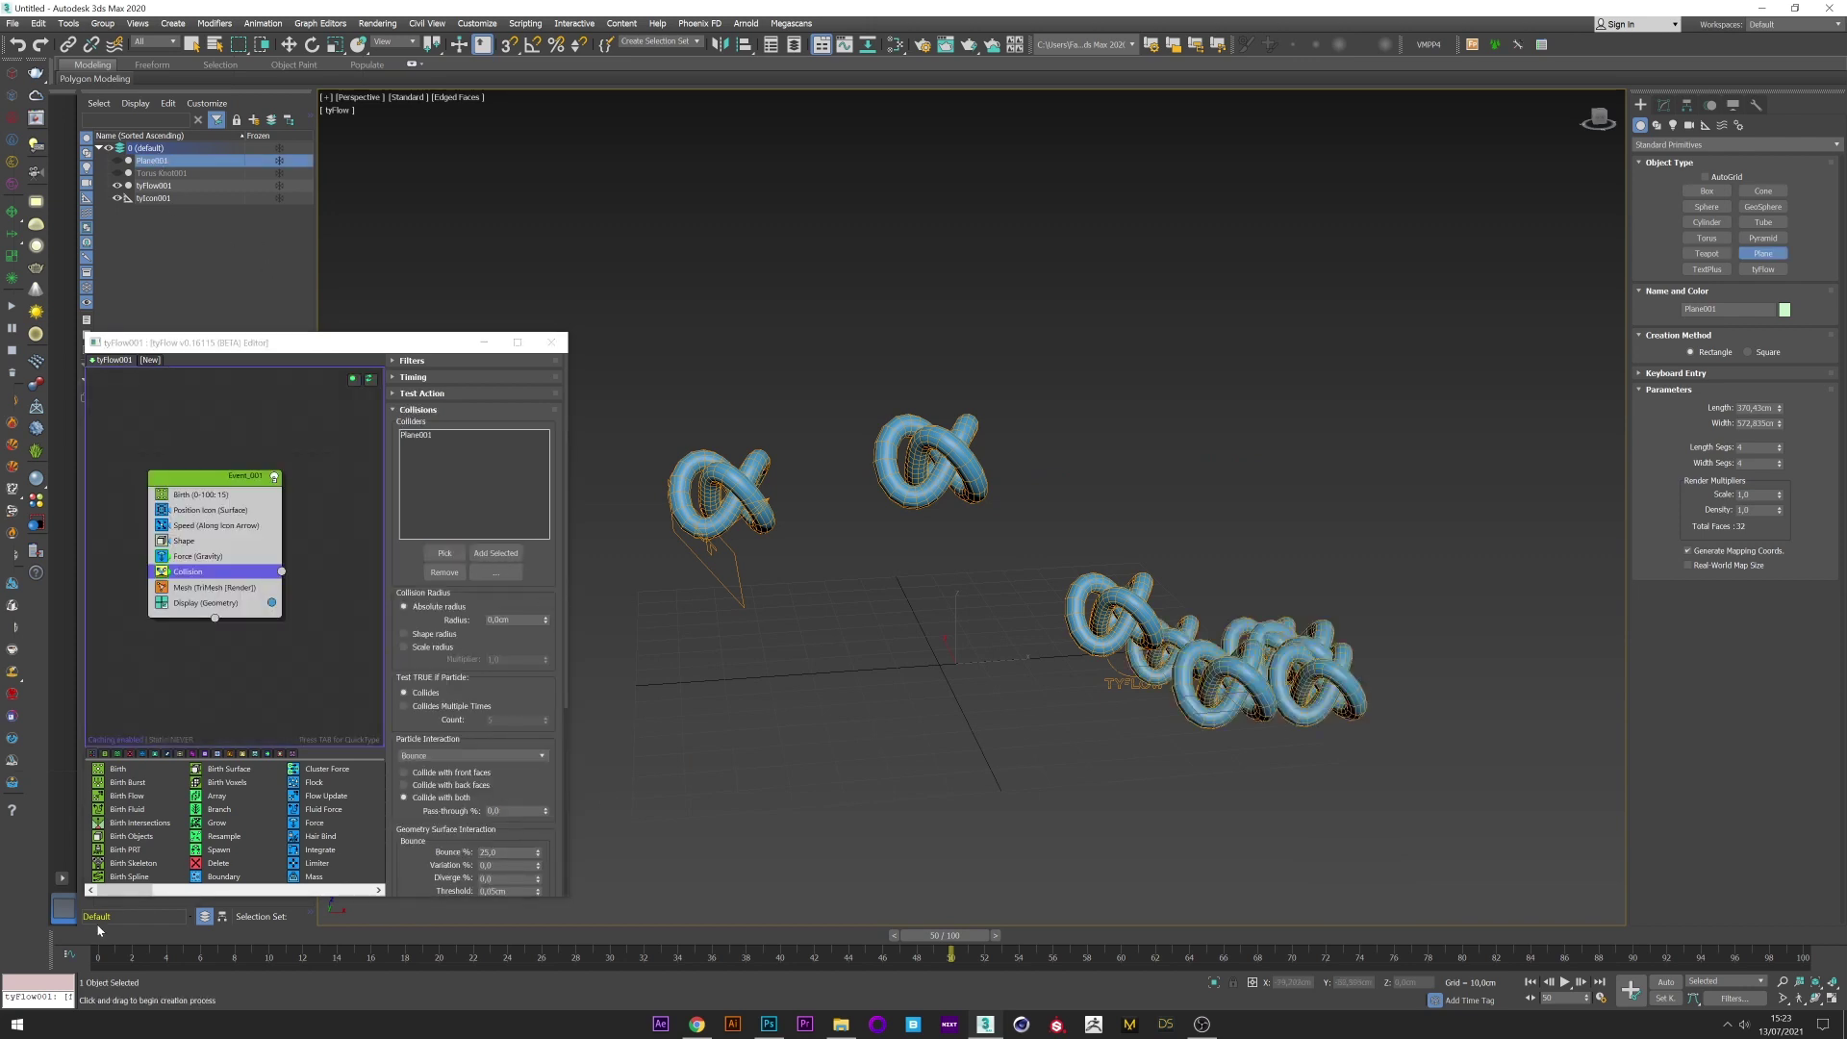
pyautogui.moveTo(99, 933); pyautogui.dragTo(1165, 780)
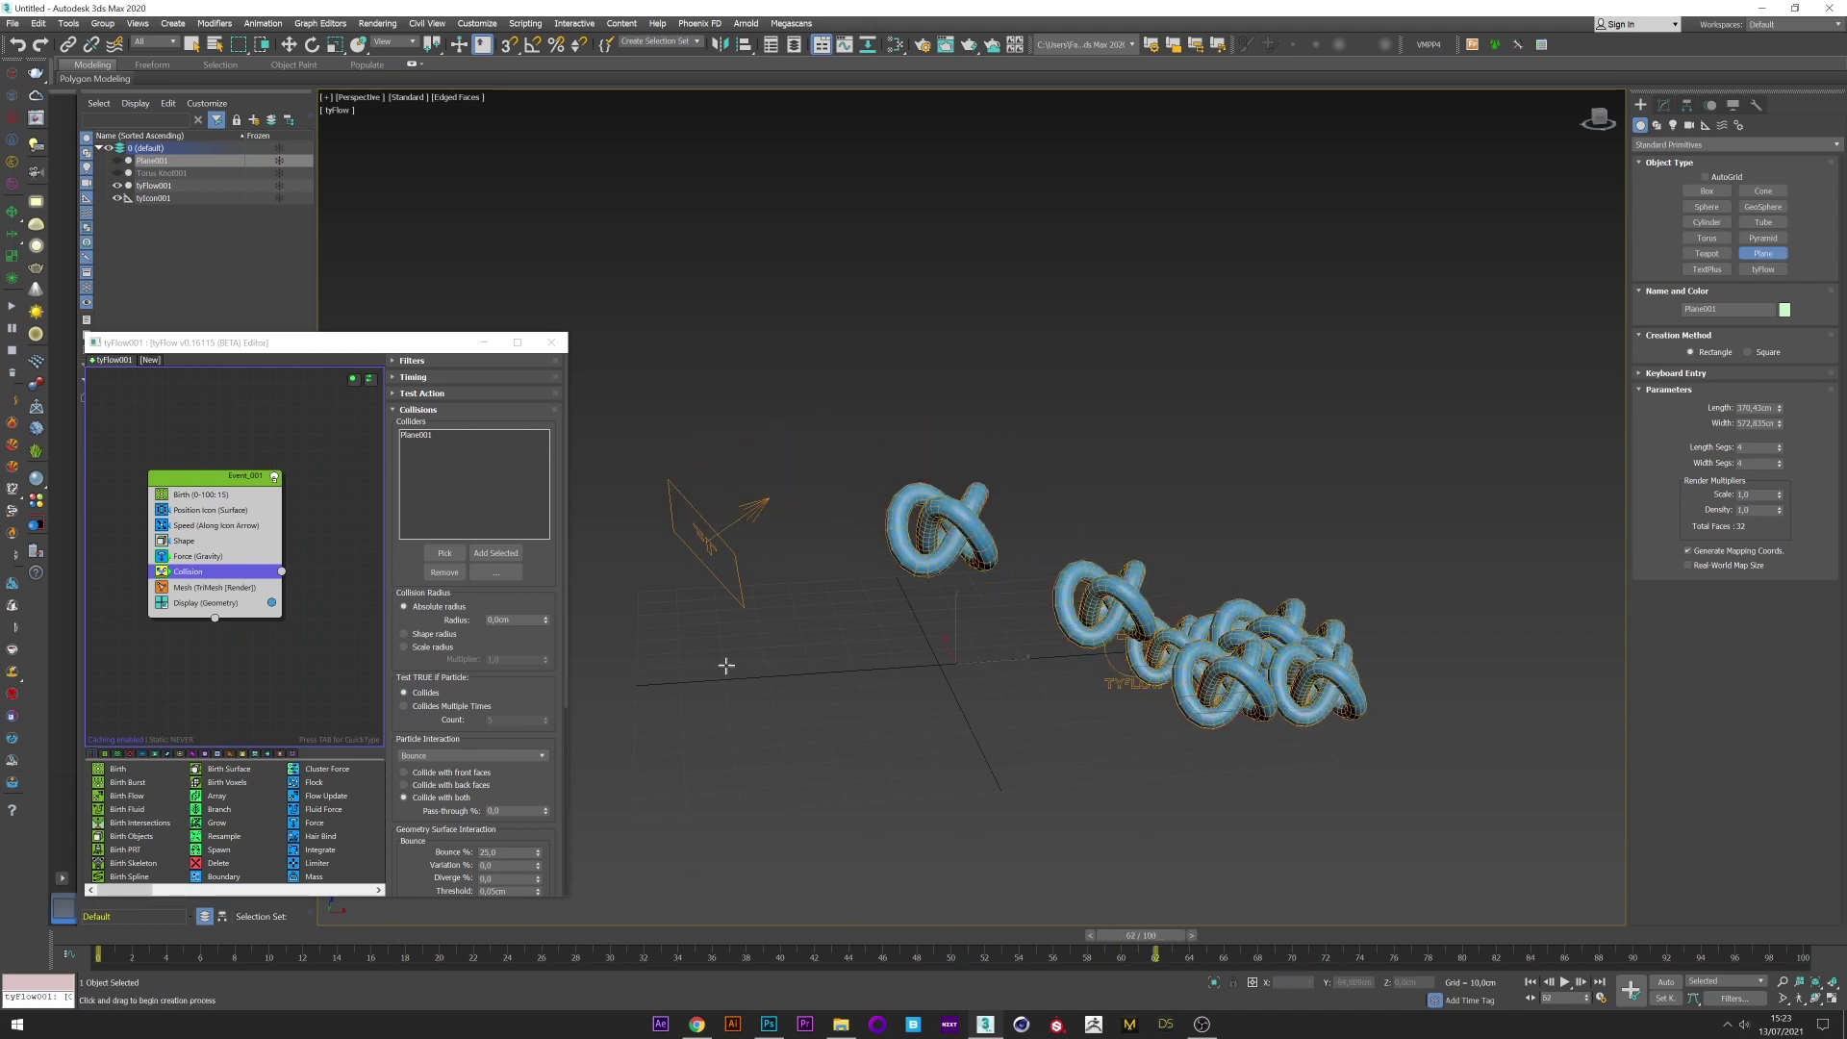
# Add a Cloth Bind operator after the Collision operator in Event_001.
pyautogui.press('Tab')
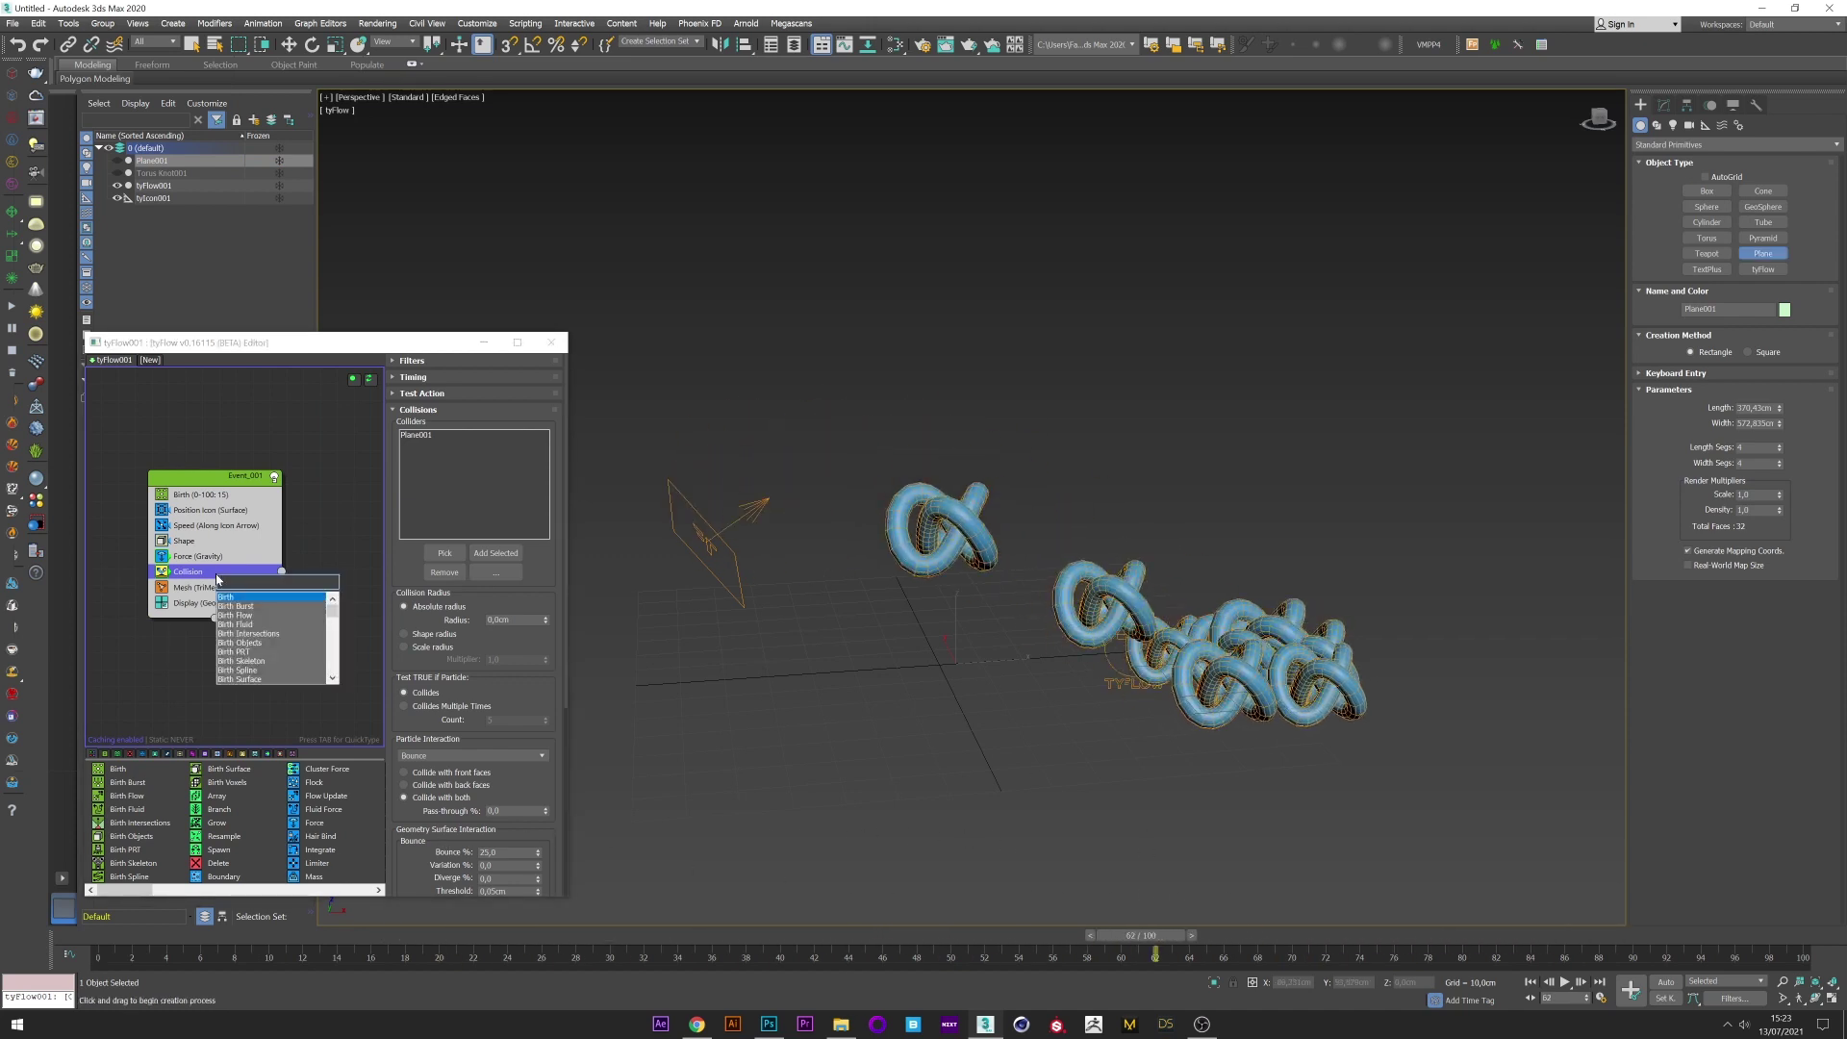
pyautogui.write('clo')
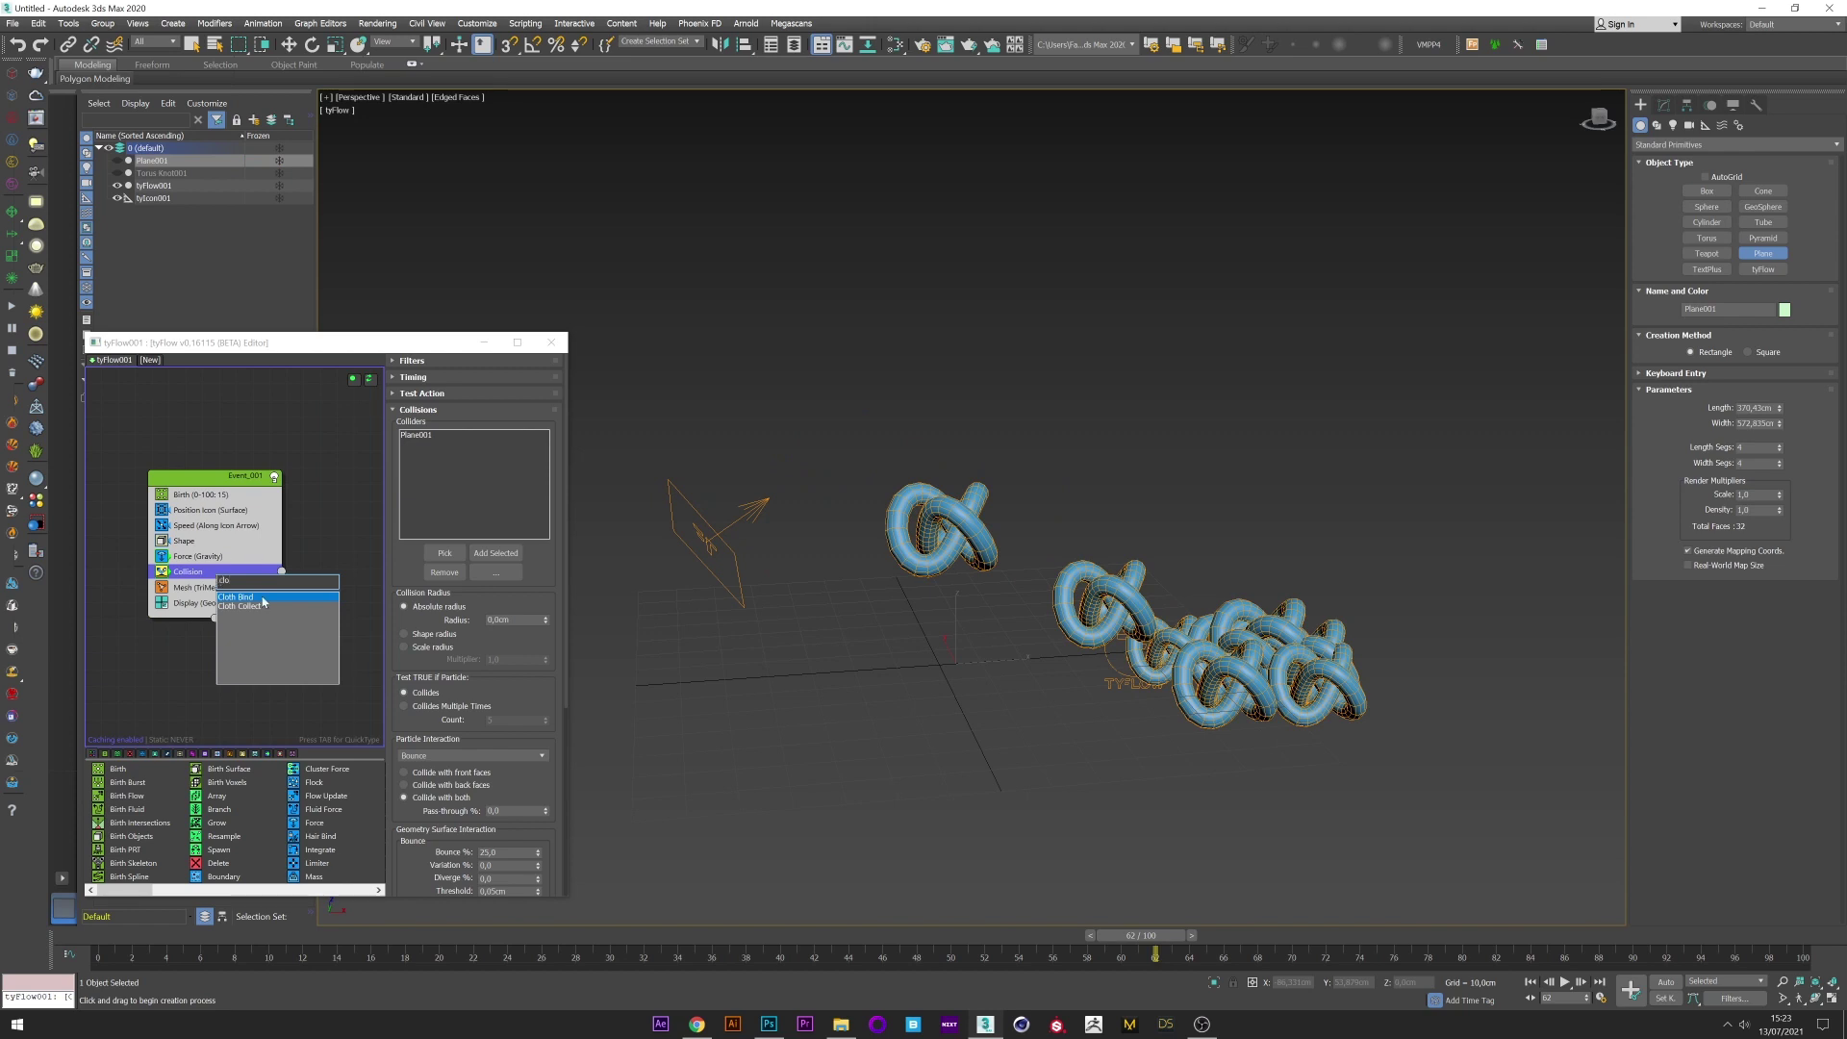
pyautogui.click(262, 598)
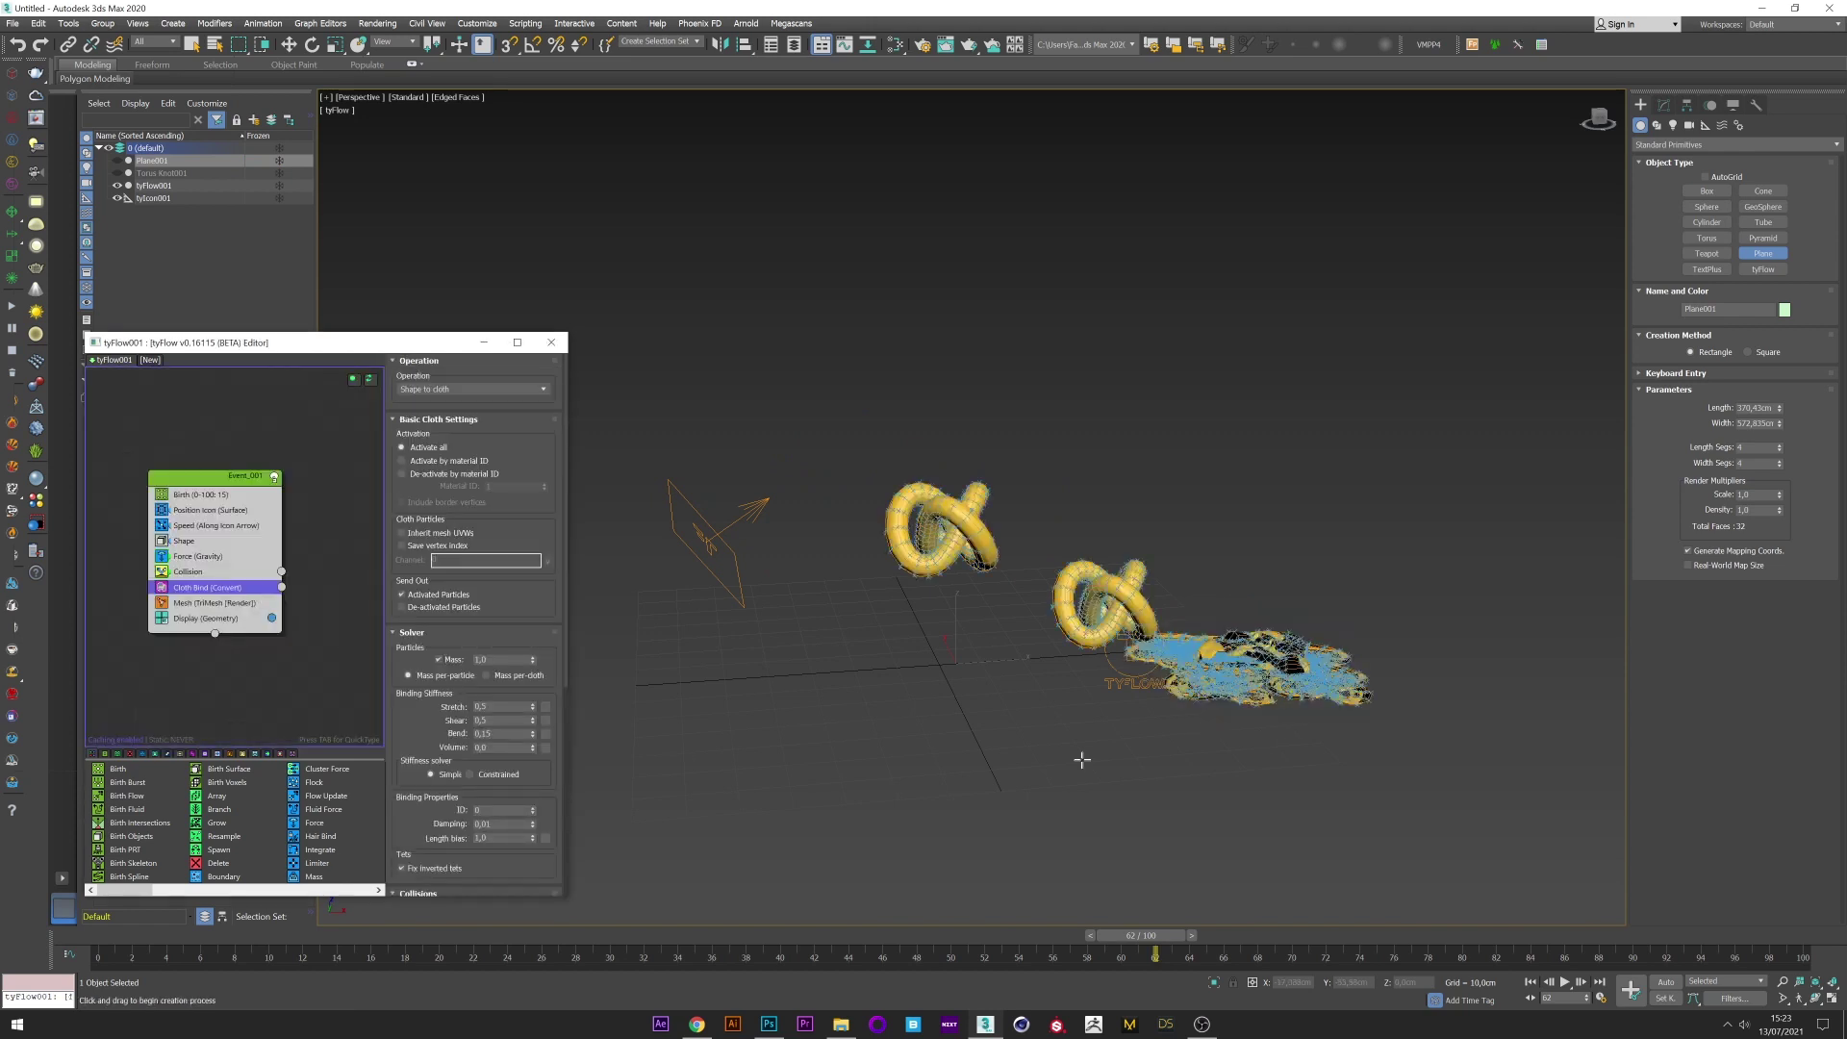
# Turn off edged faces and disable the Display operator to preview the cloth torus knots as plain shaded meshes.
pyautogui.press('F4')
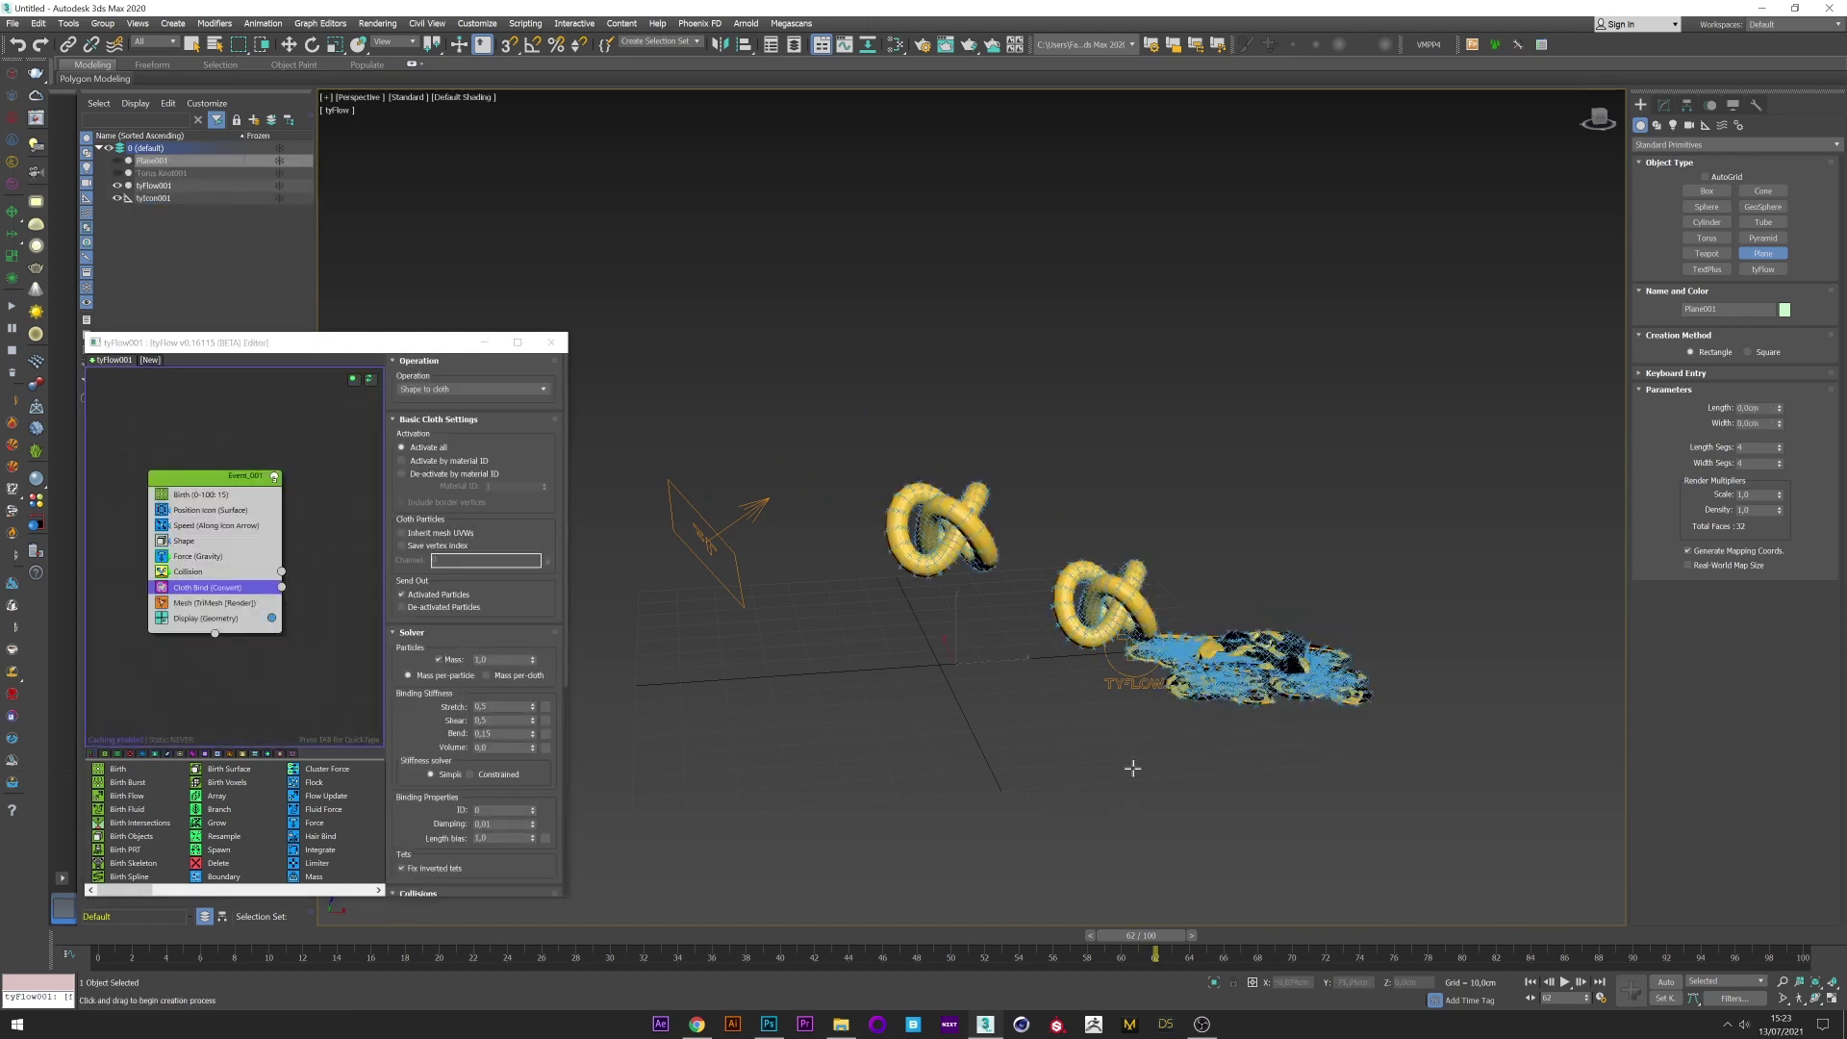
pyautogui.click(162, 619)
pyautogui.press('e')
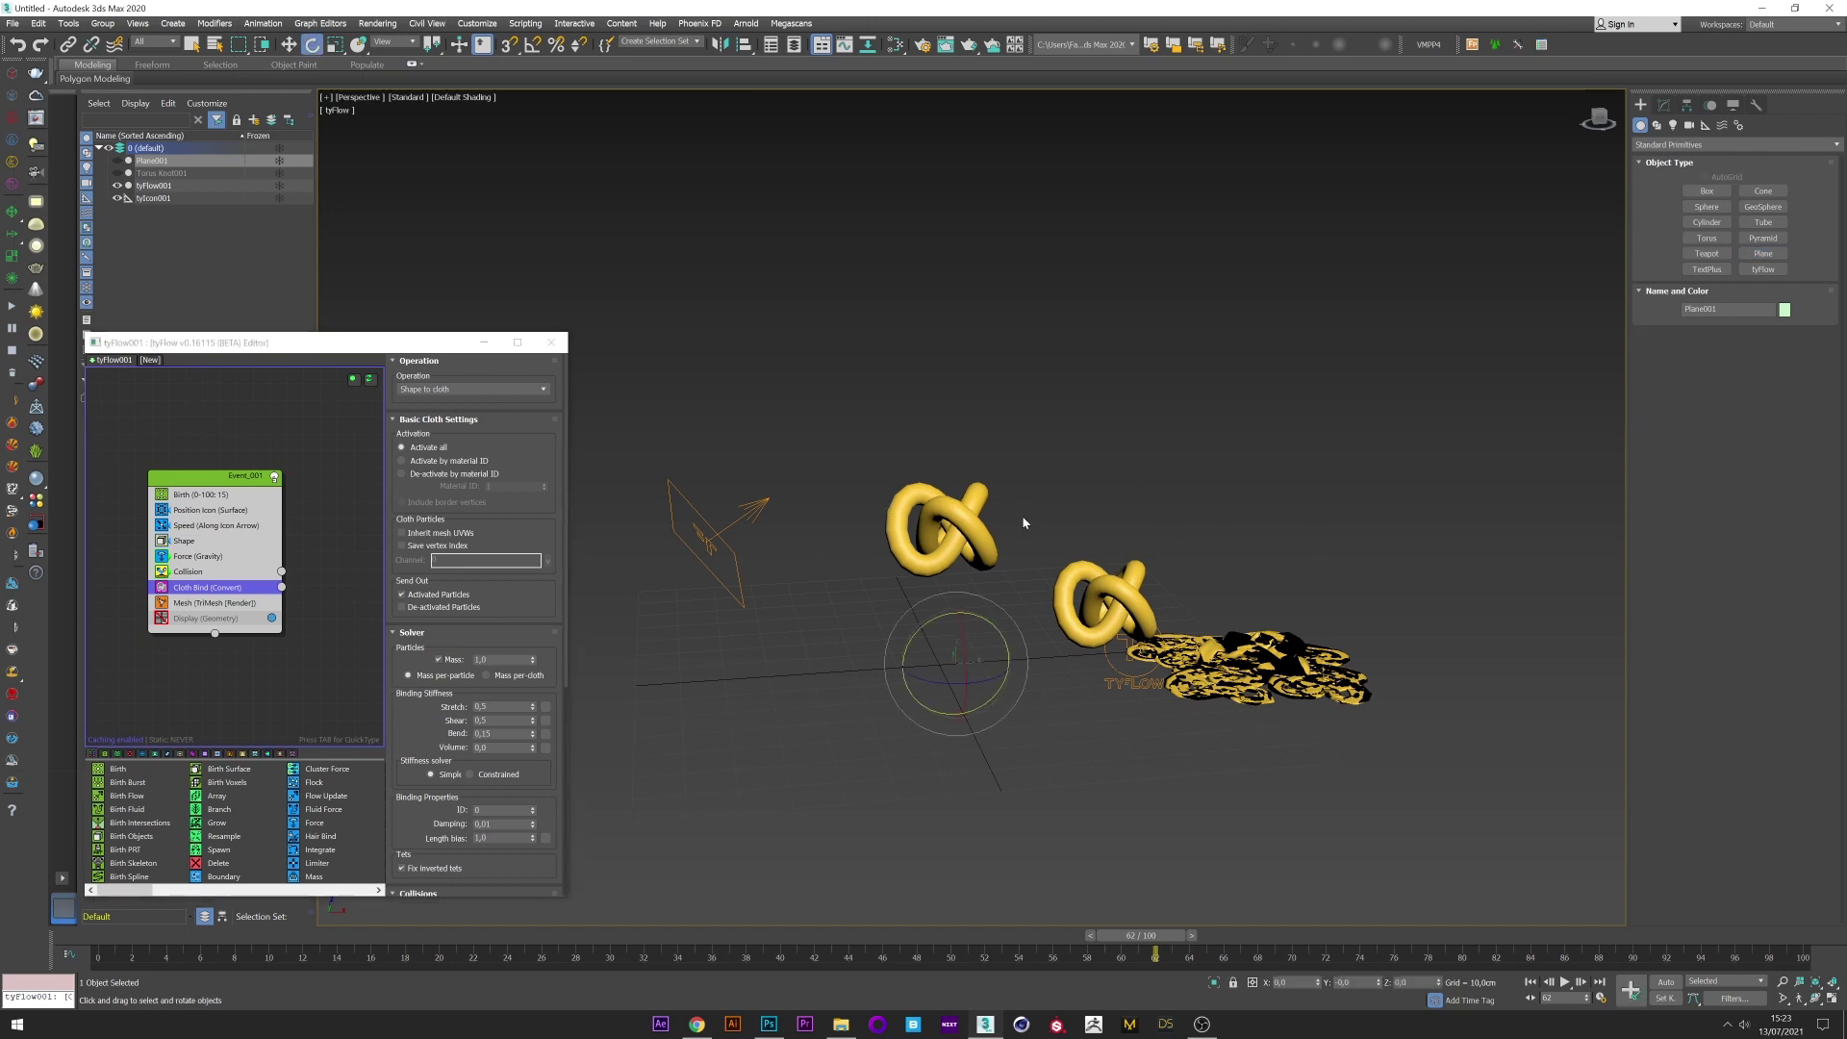
pyautogui.moveTo(132, 945); pyautogui.dragTo(979, 907)
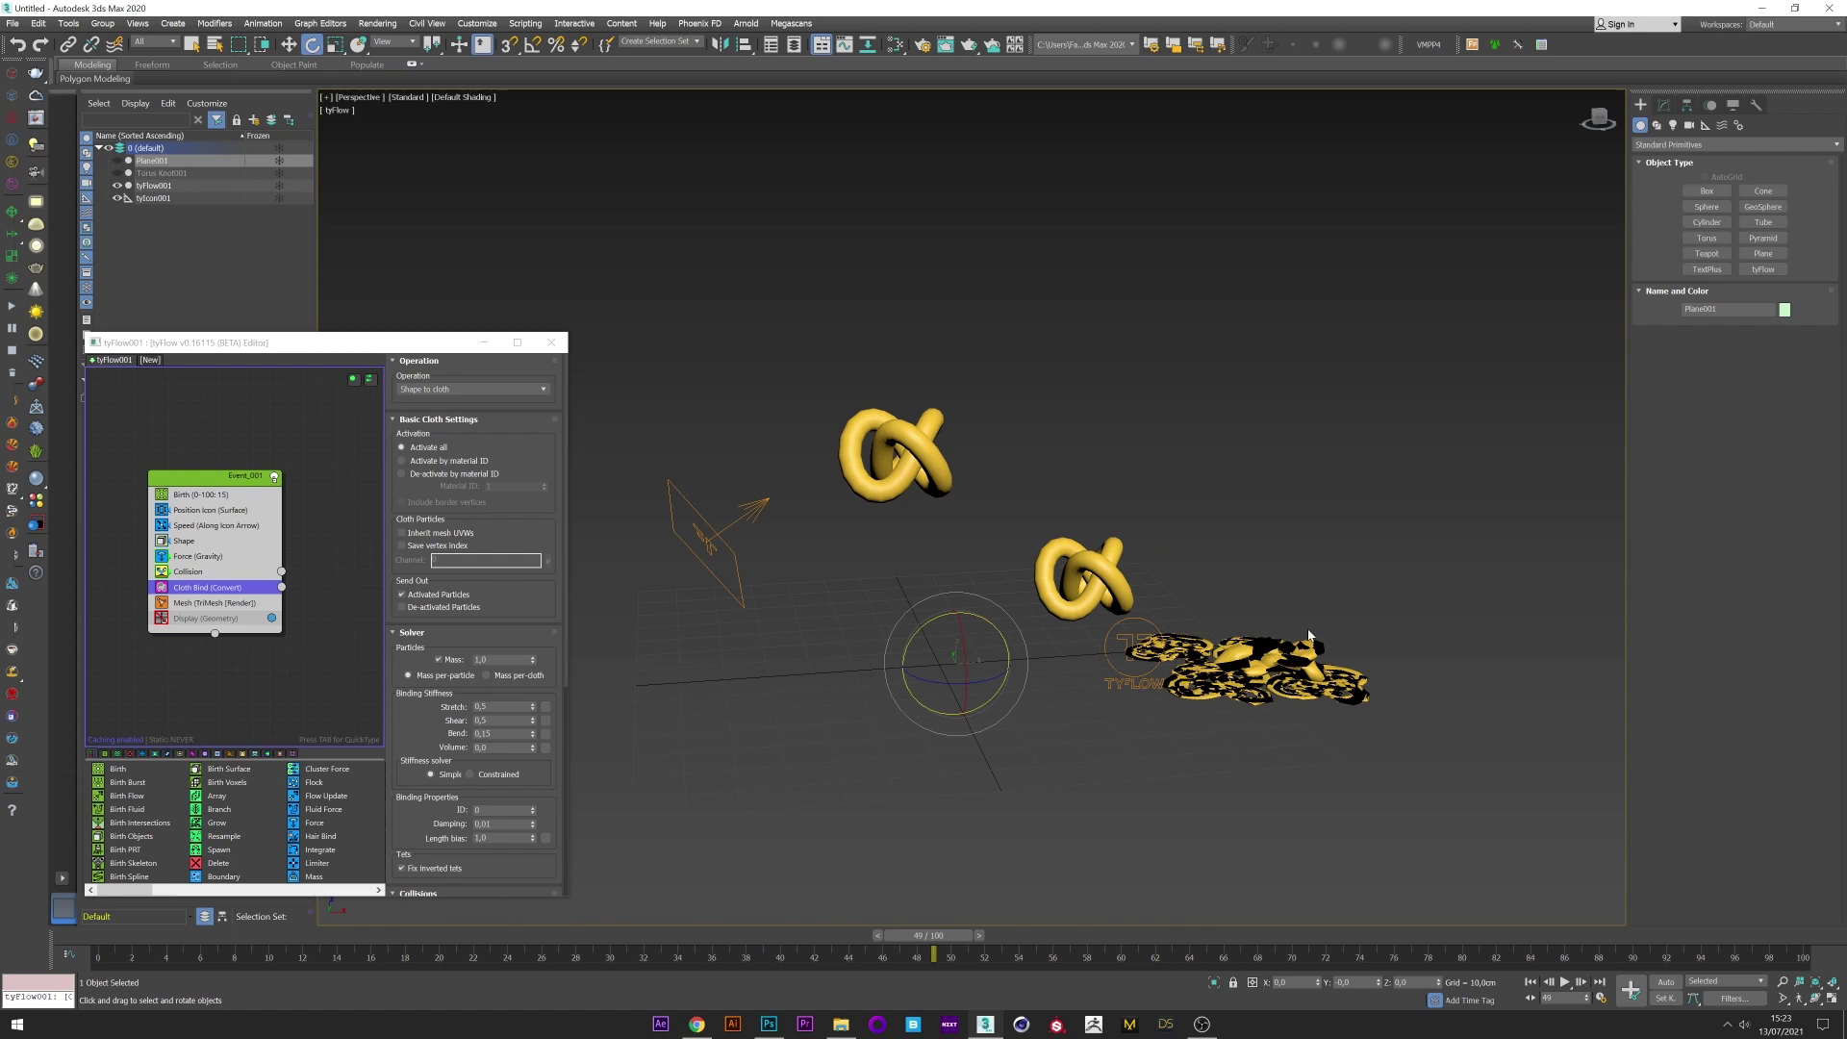
pyautogui.moveTo(131, 965); pyautogui.dragTo(99, 963)
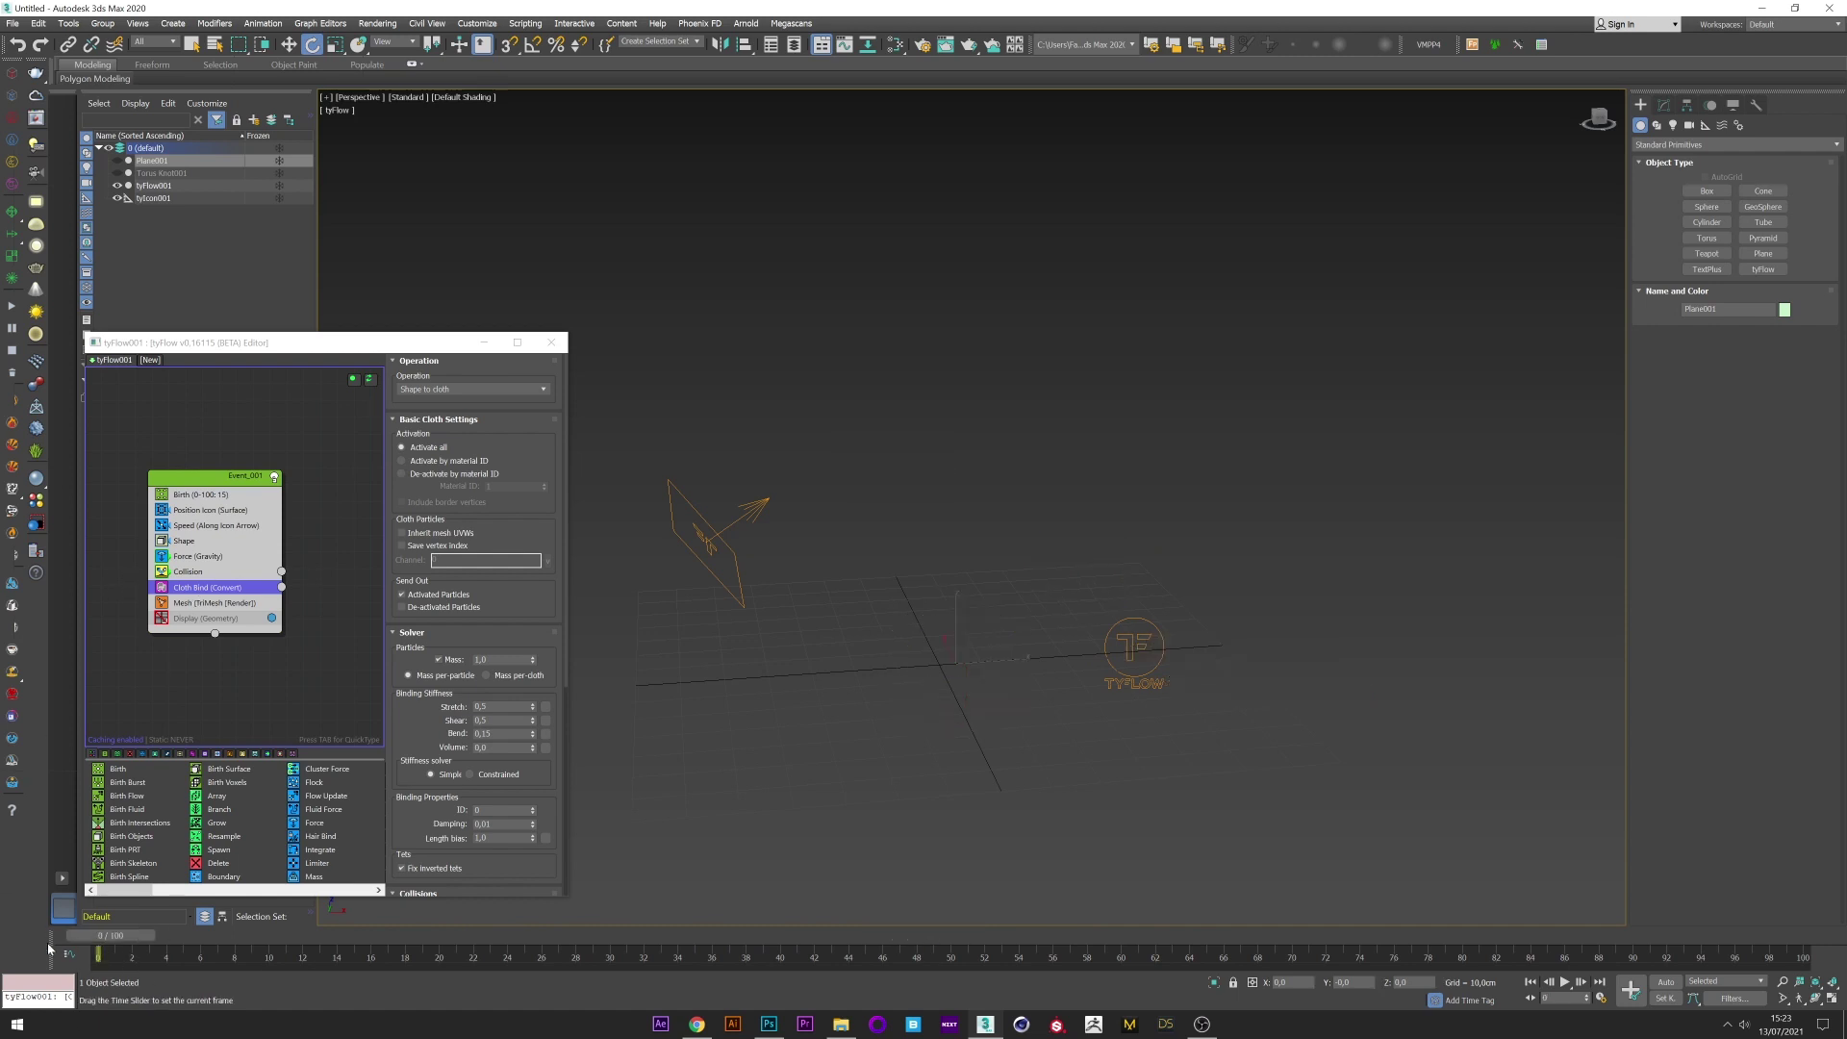
# Enable the CUDA collision solver in the Cloth Bind operator and set its Volume binding stiffness to 2.0.
pyautogui.moveTo(424, 798); pyautogui.dragTo(413, 574)
pyautogui.click(402, 680)
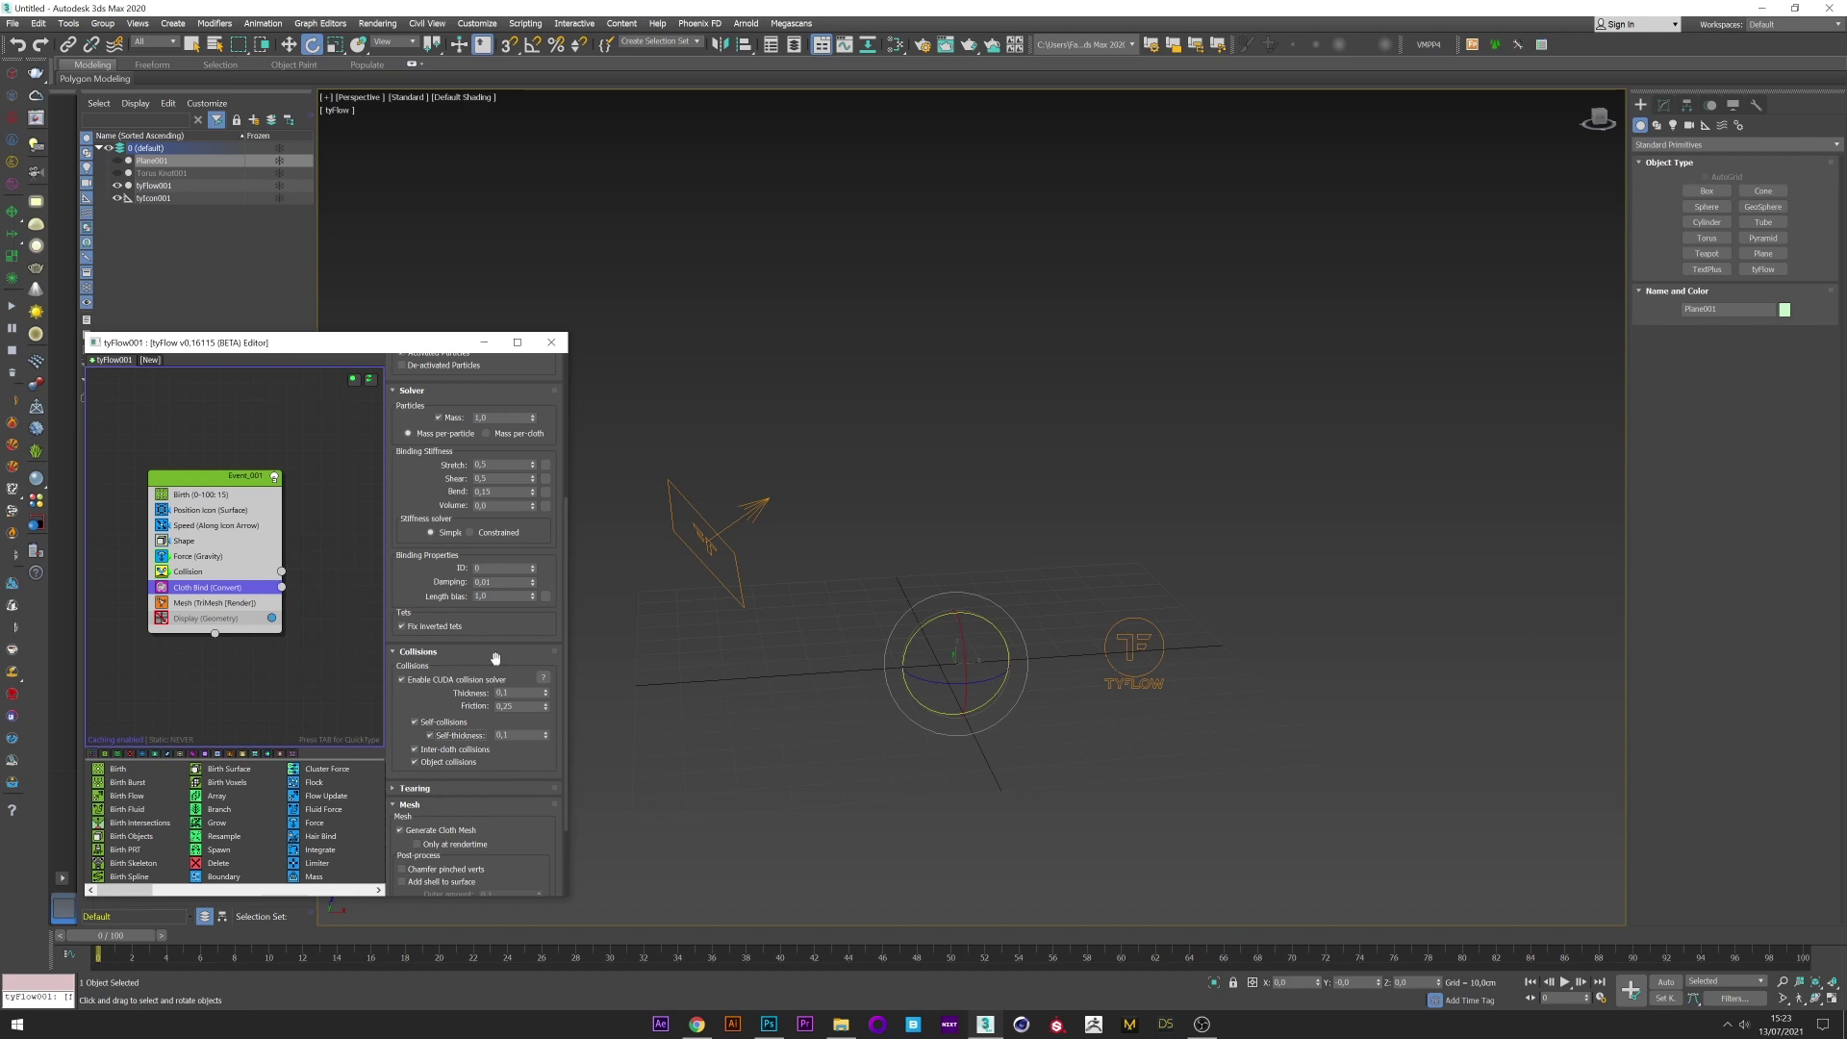
pyautogui.moveTo(140, 942); pyautogui.dragTo(810, 932)
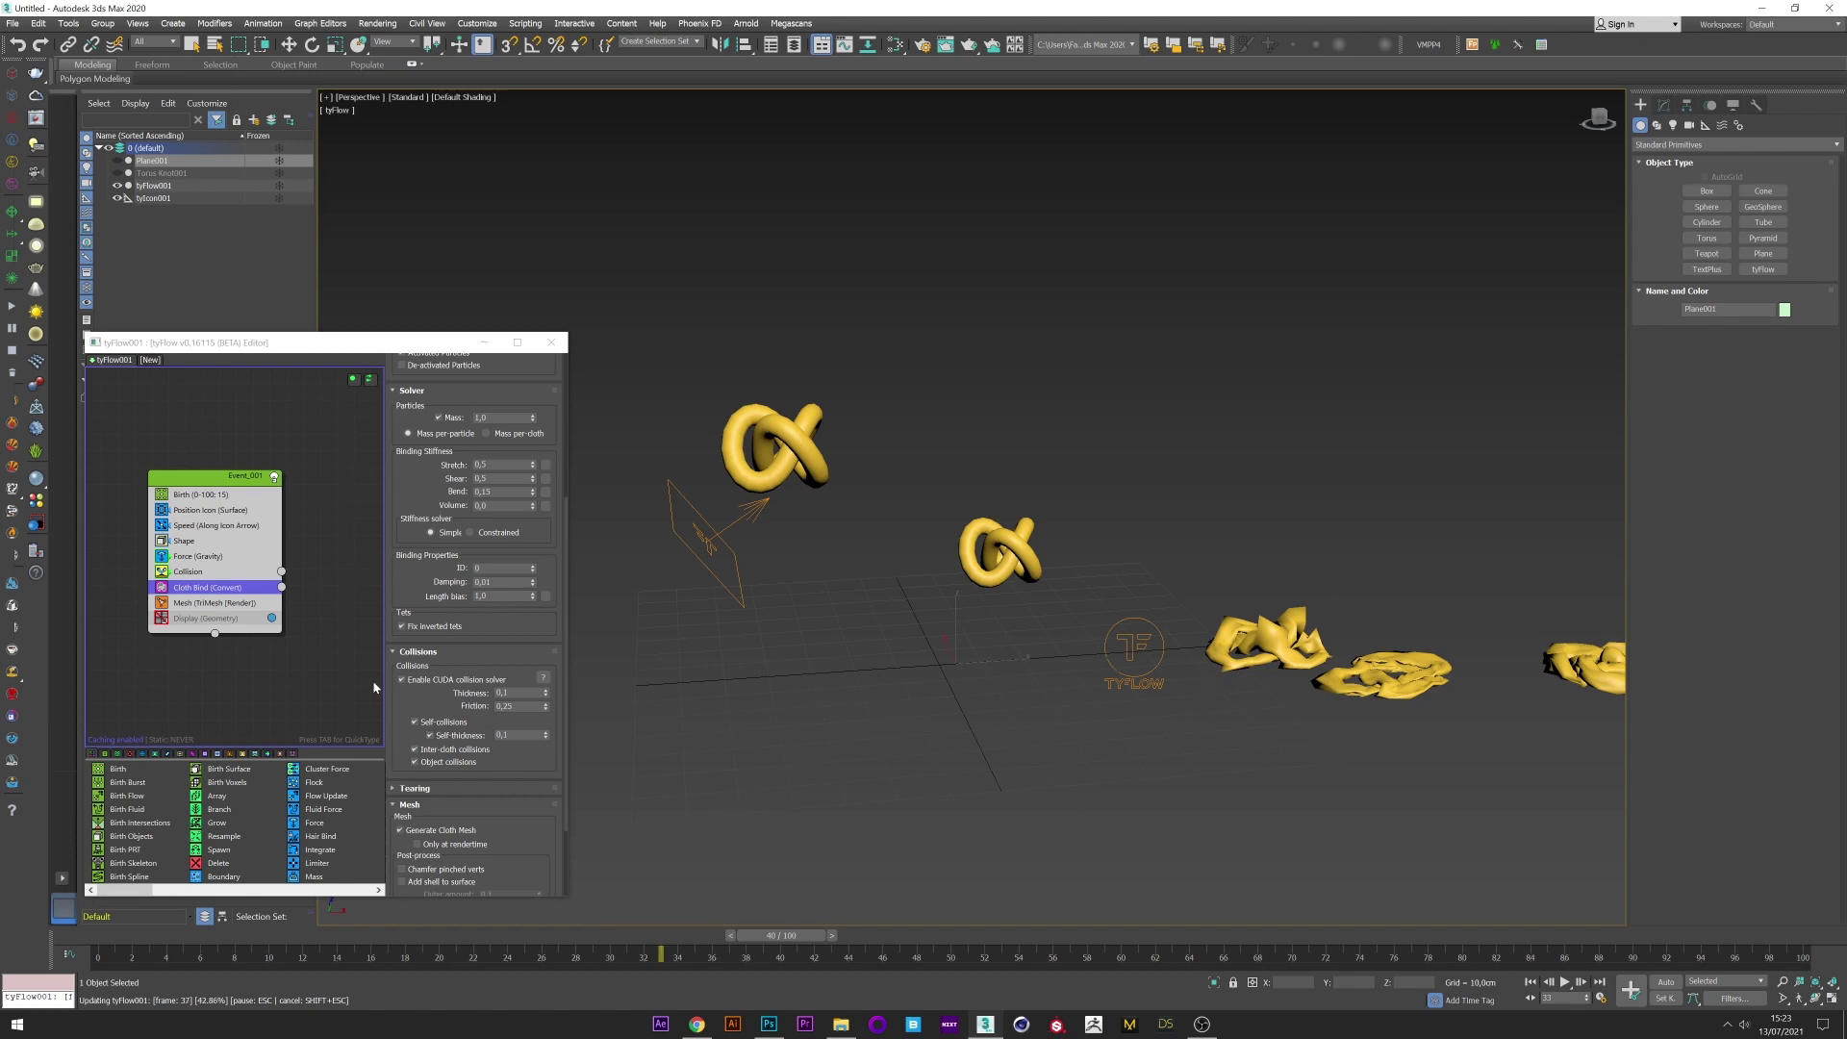
pyautogui.moveTo(413, 936); pyautogui.dragTo(108, 936)
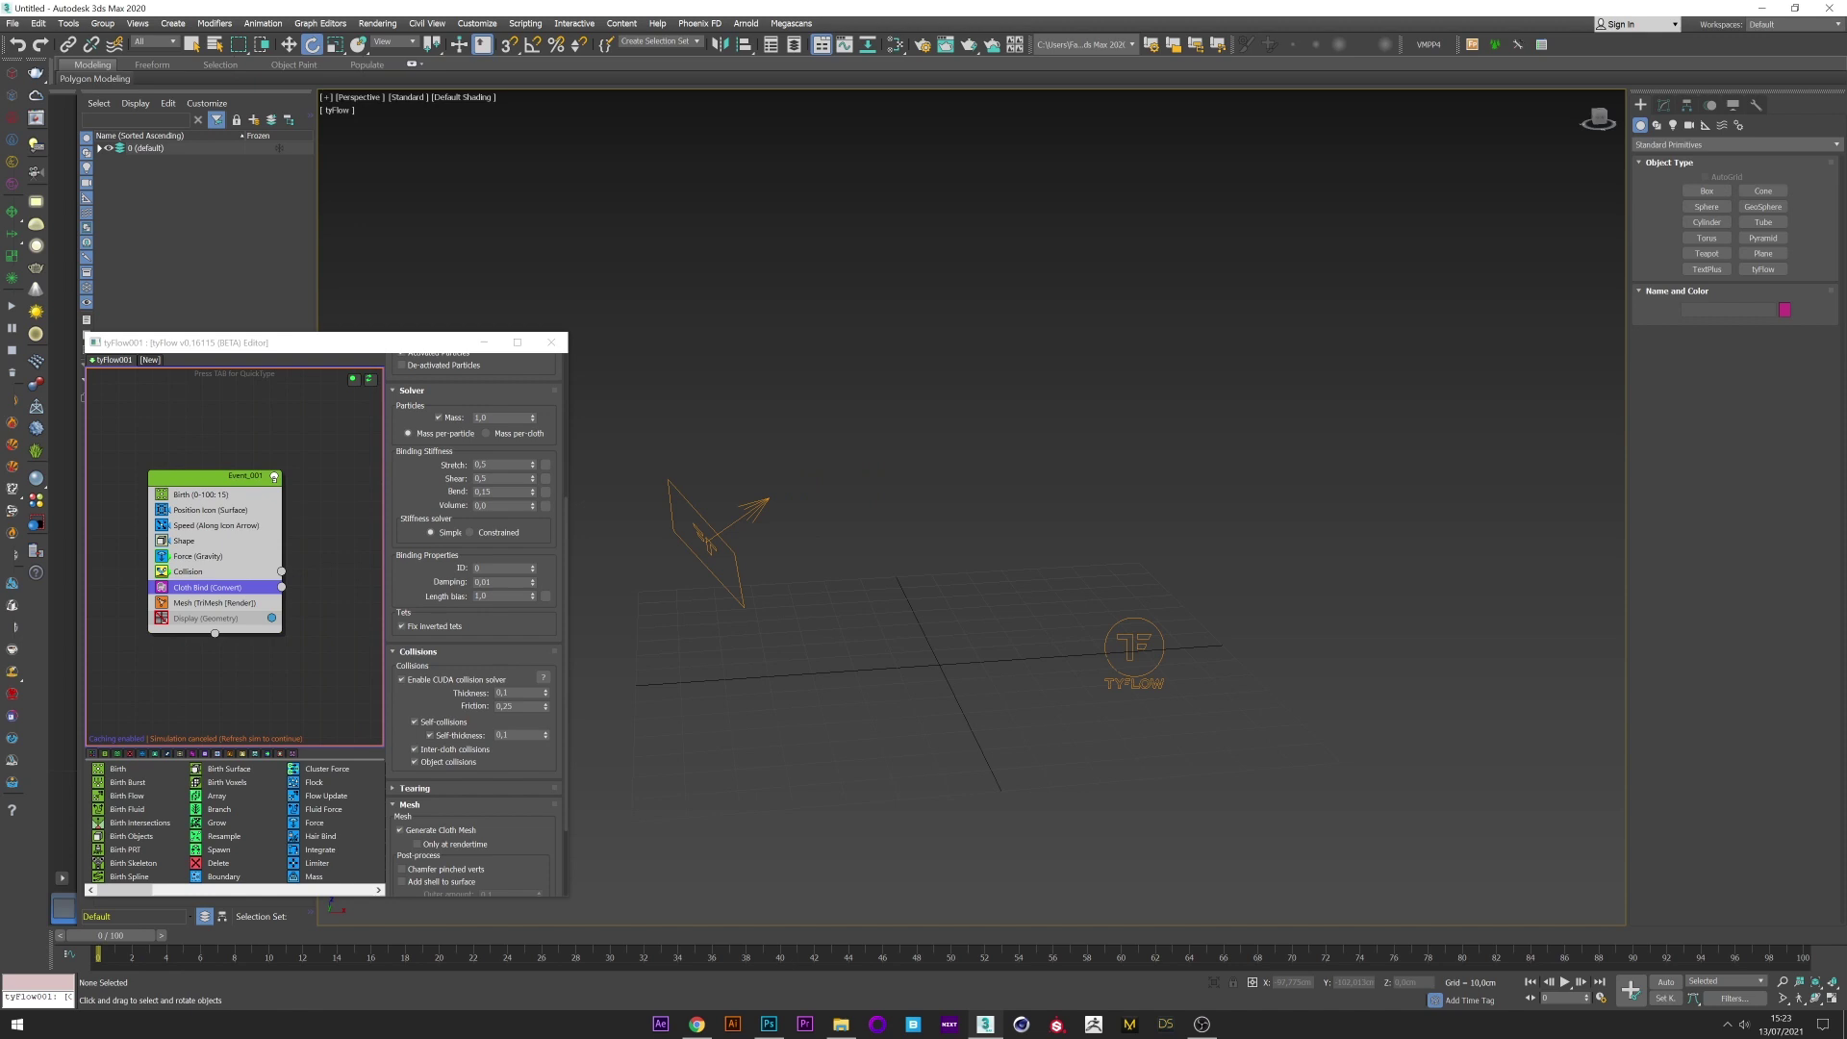
pyautogui.click(489, 506)
# Set tyFlow001's particle bind solver steps to 50 and its time step to 1/4 Frame.
pyautogui.click(99, 148)
pyautogui.click(154, 186)
pyautogui.click(1664, 106)
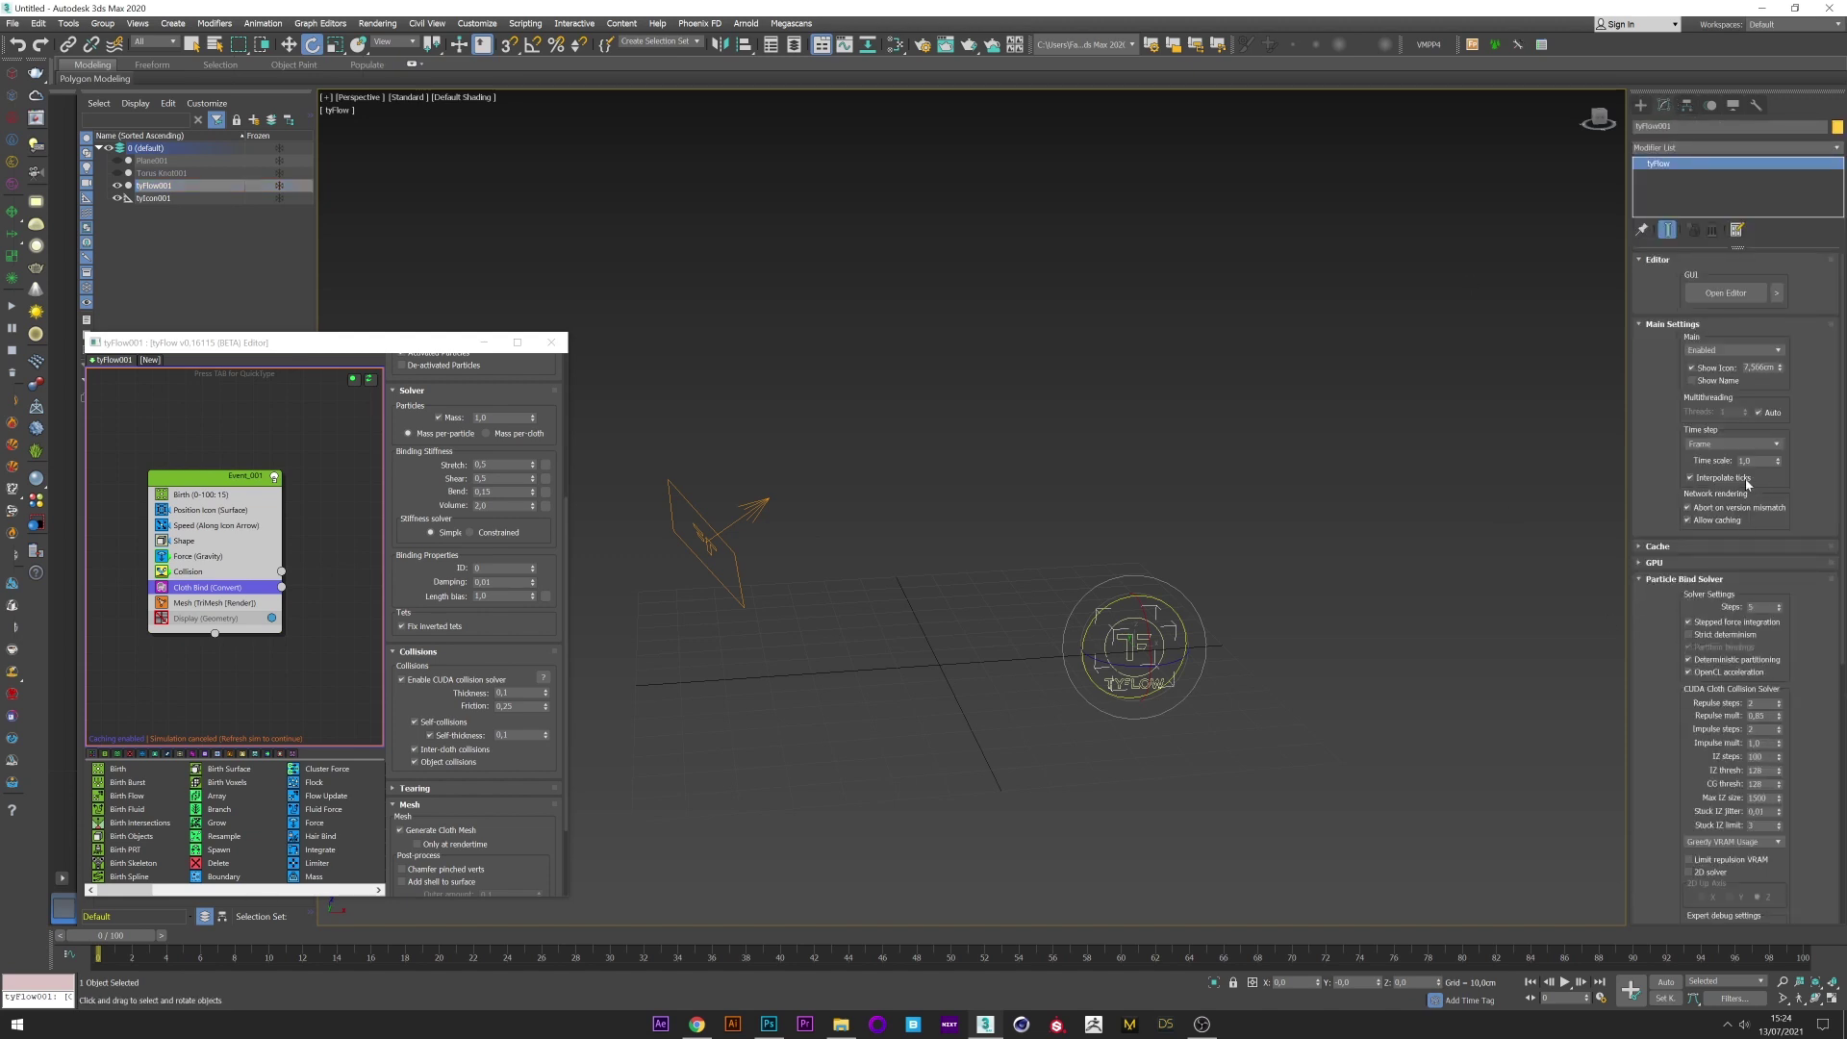
pyautogui.scroll(-1, 1674, 712)
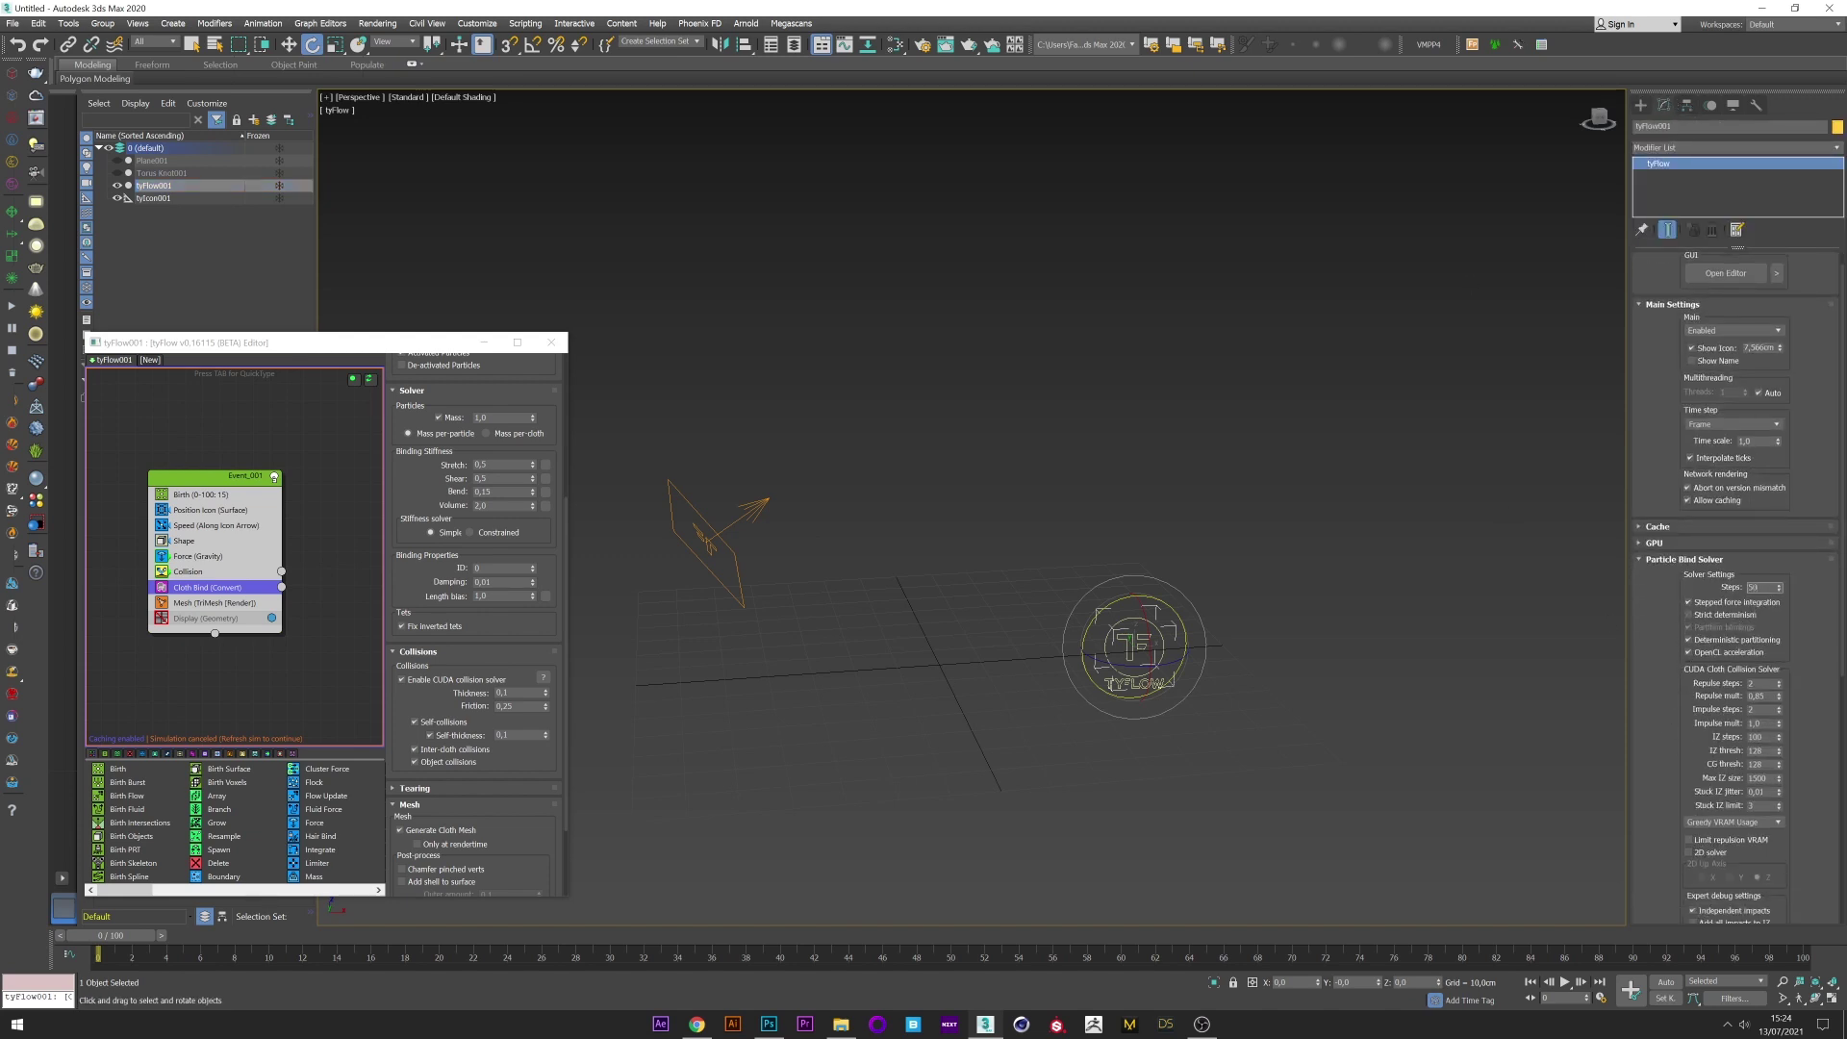
pyautogui.click(1722, 427)
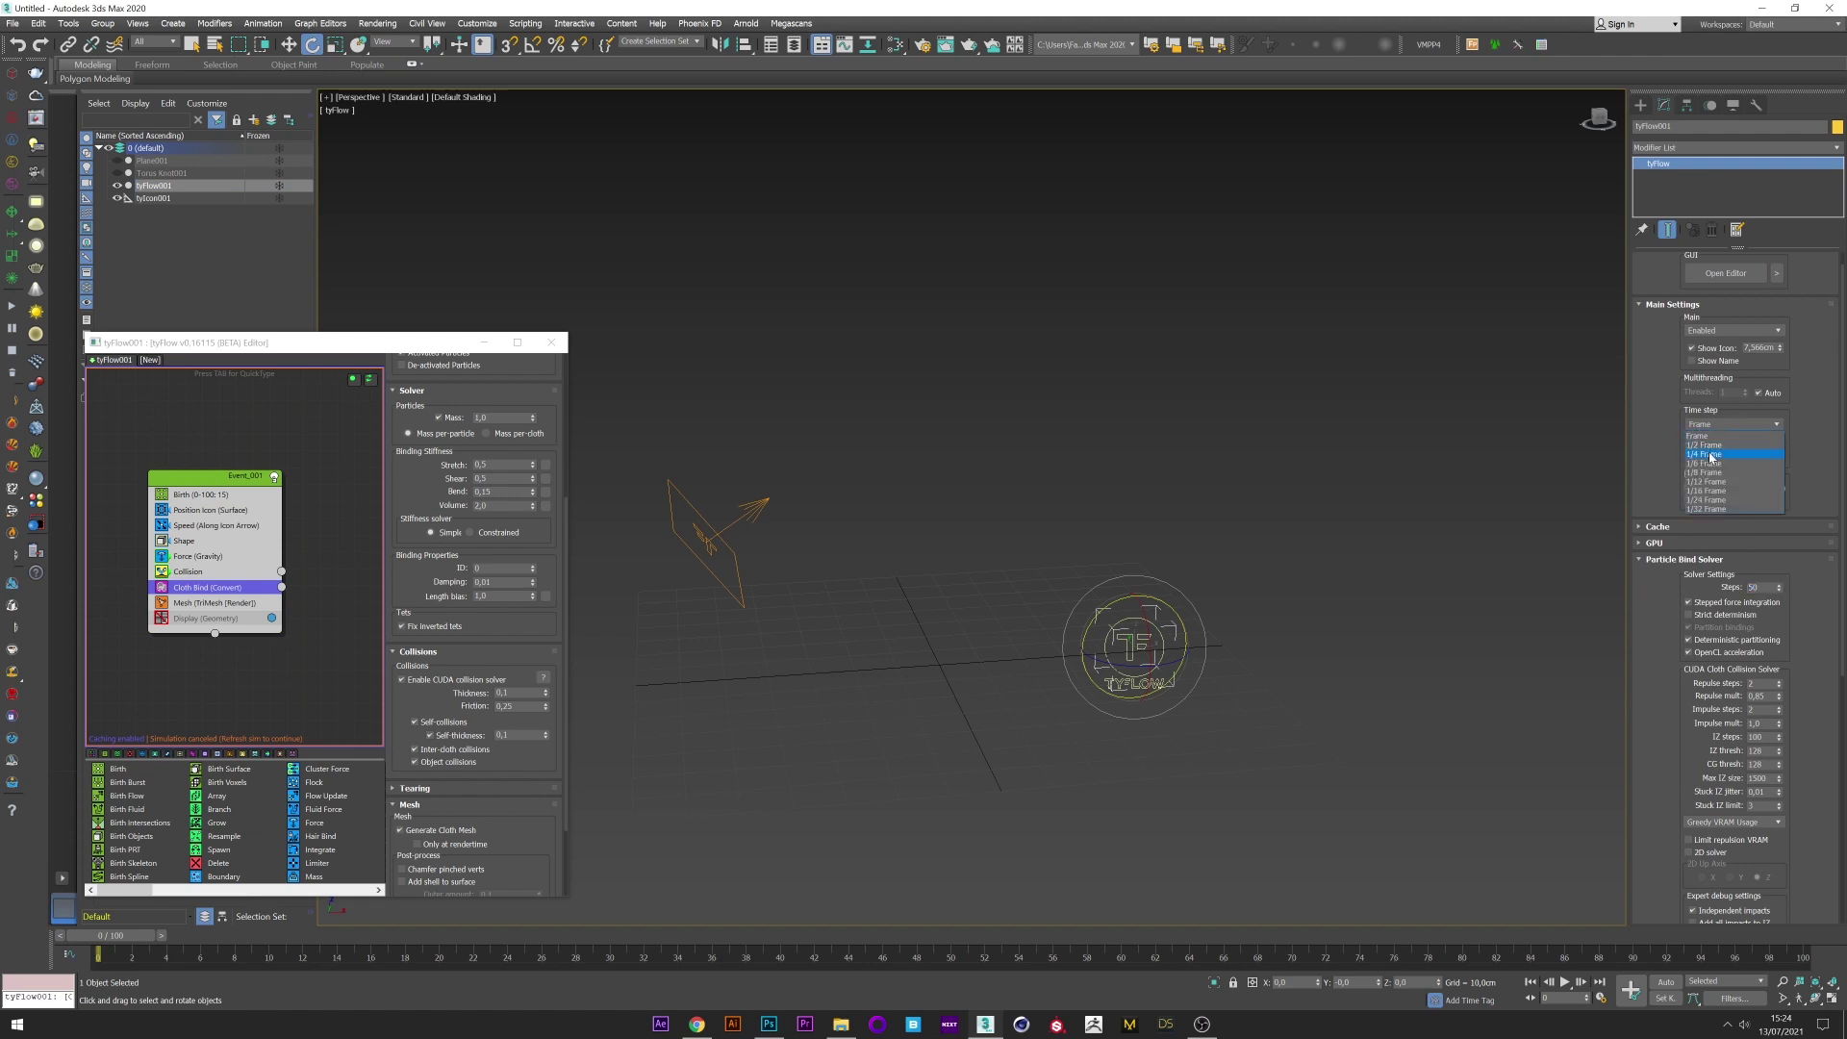
pyautogui.click(1711, 456)
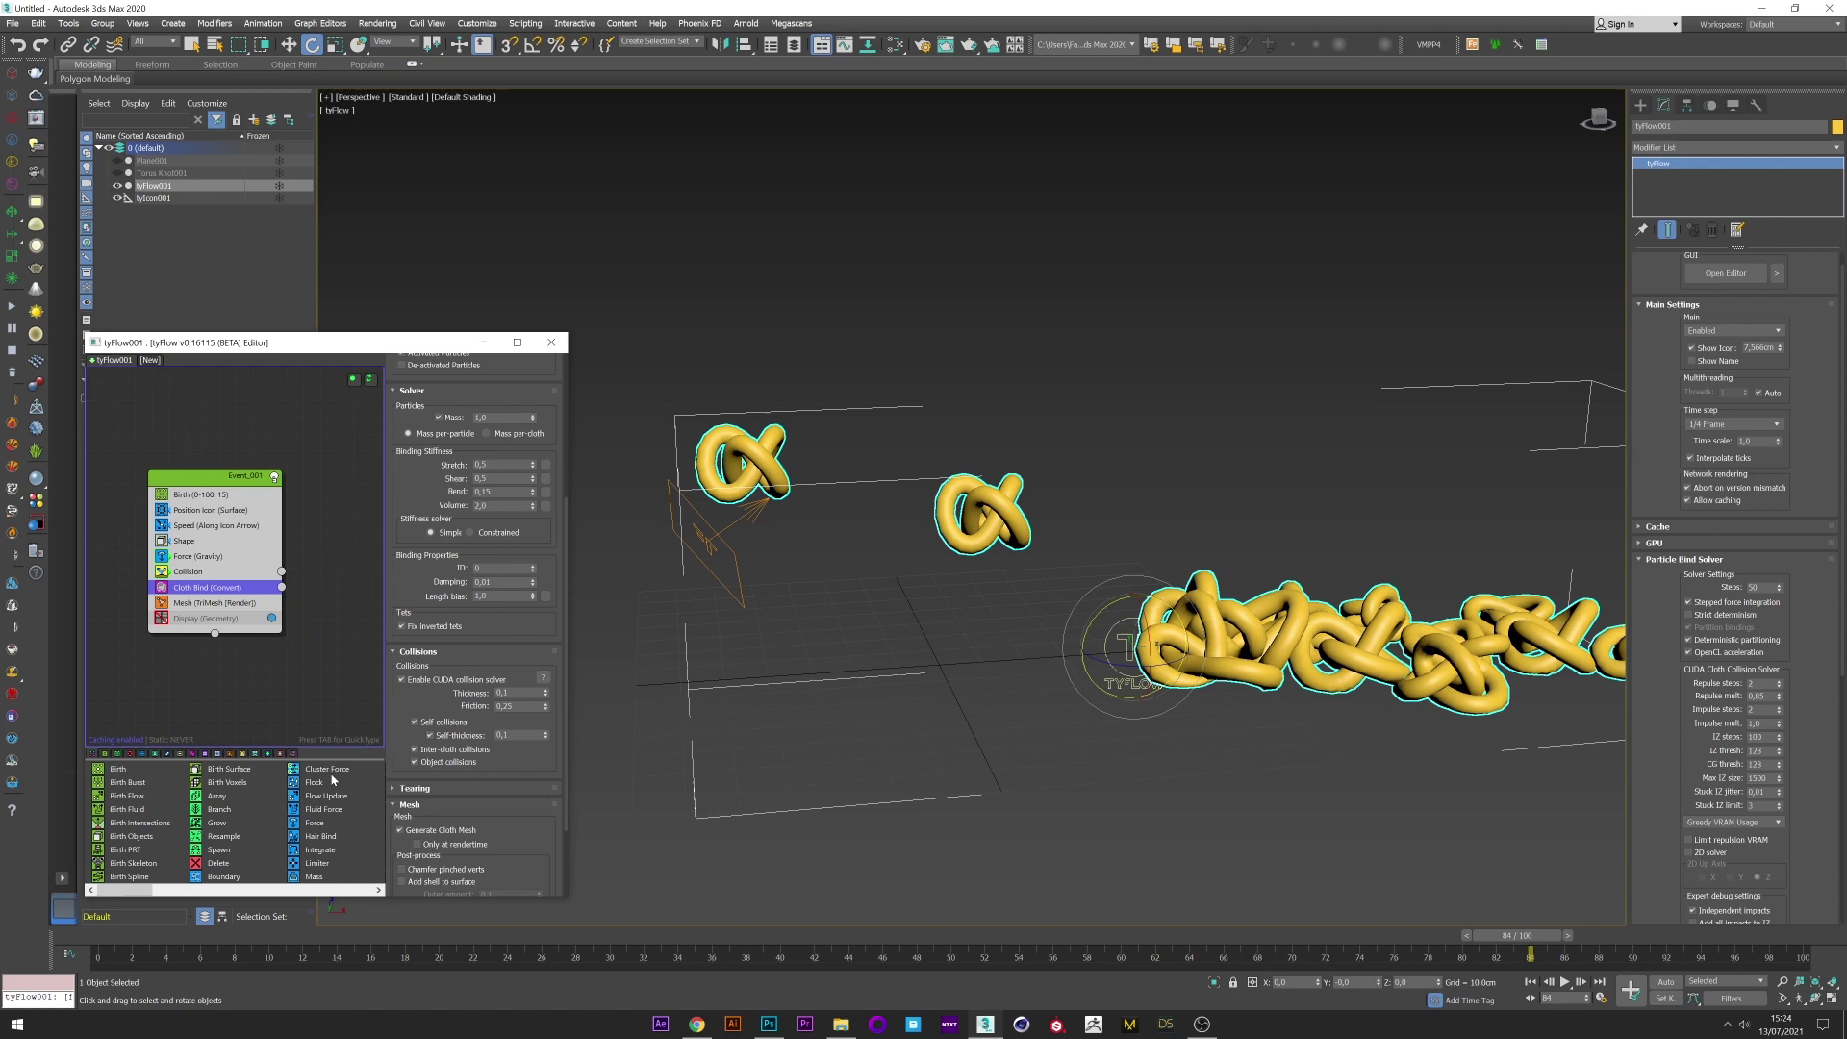
# Apply a TurboSmooth modifier with 2 iterations to tyFlow001 to smooth the torus knots.
pyautogui.keyDown('alt'); pyautogui.moveTo(1051, 683); pyautogui.dragTo(915, 644, button='middle'); pyautogui.keyUp('alt')
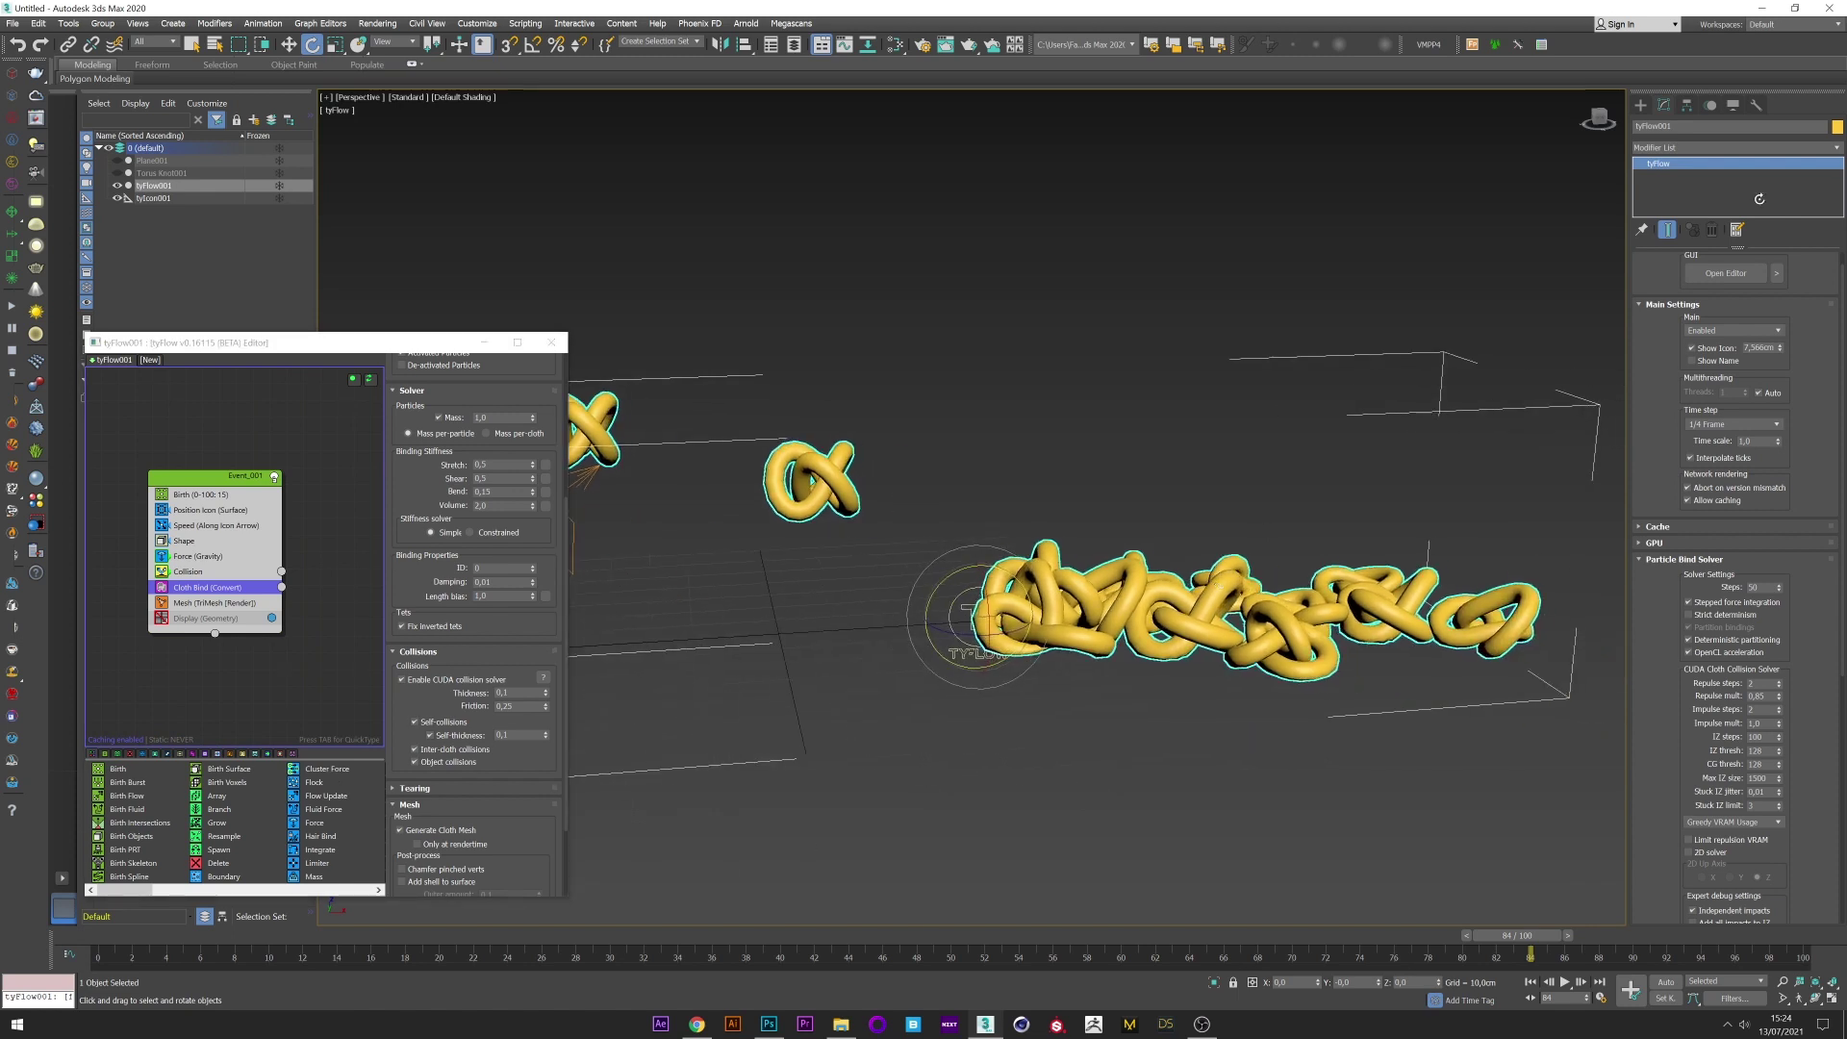
pyautogui.click(1699, 153)
pyautogui.scroll(-15, 1697, 481)
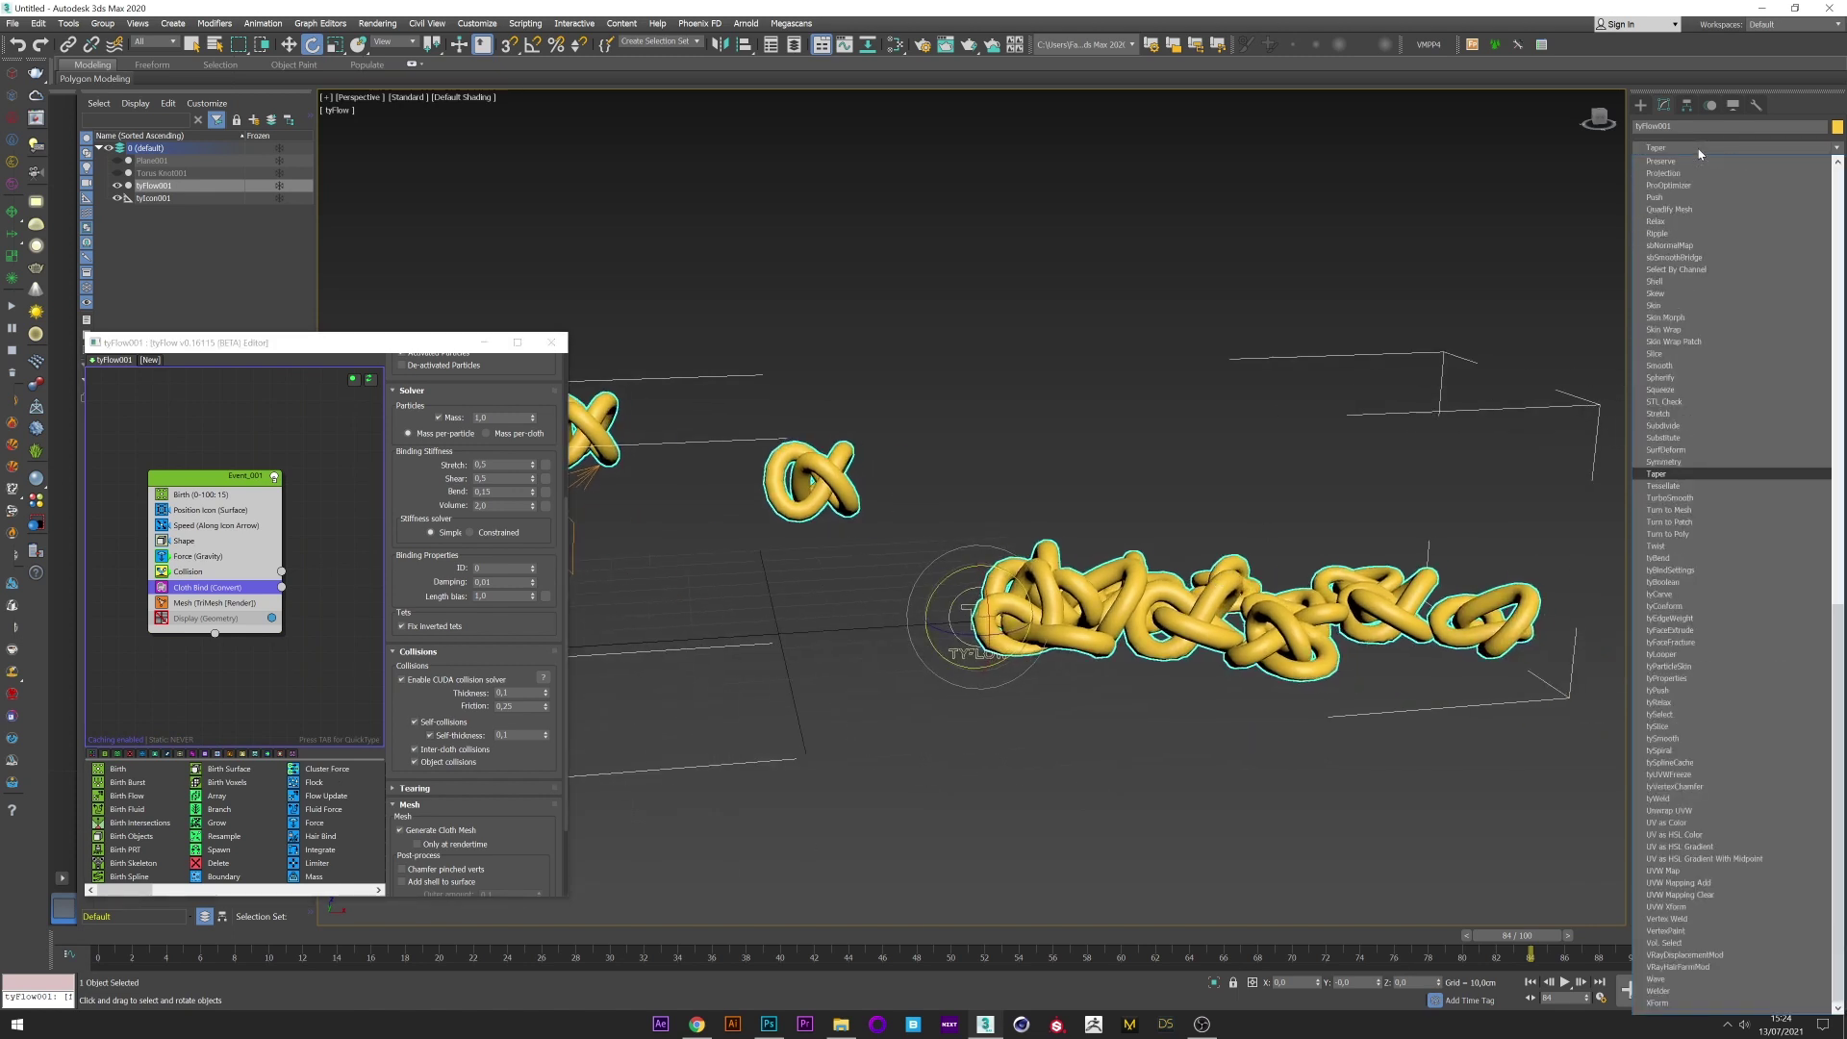
pyautogui.click(1695, 498)
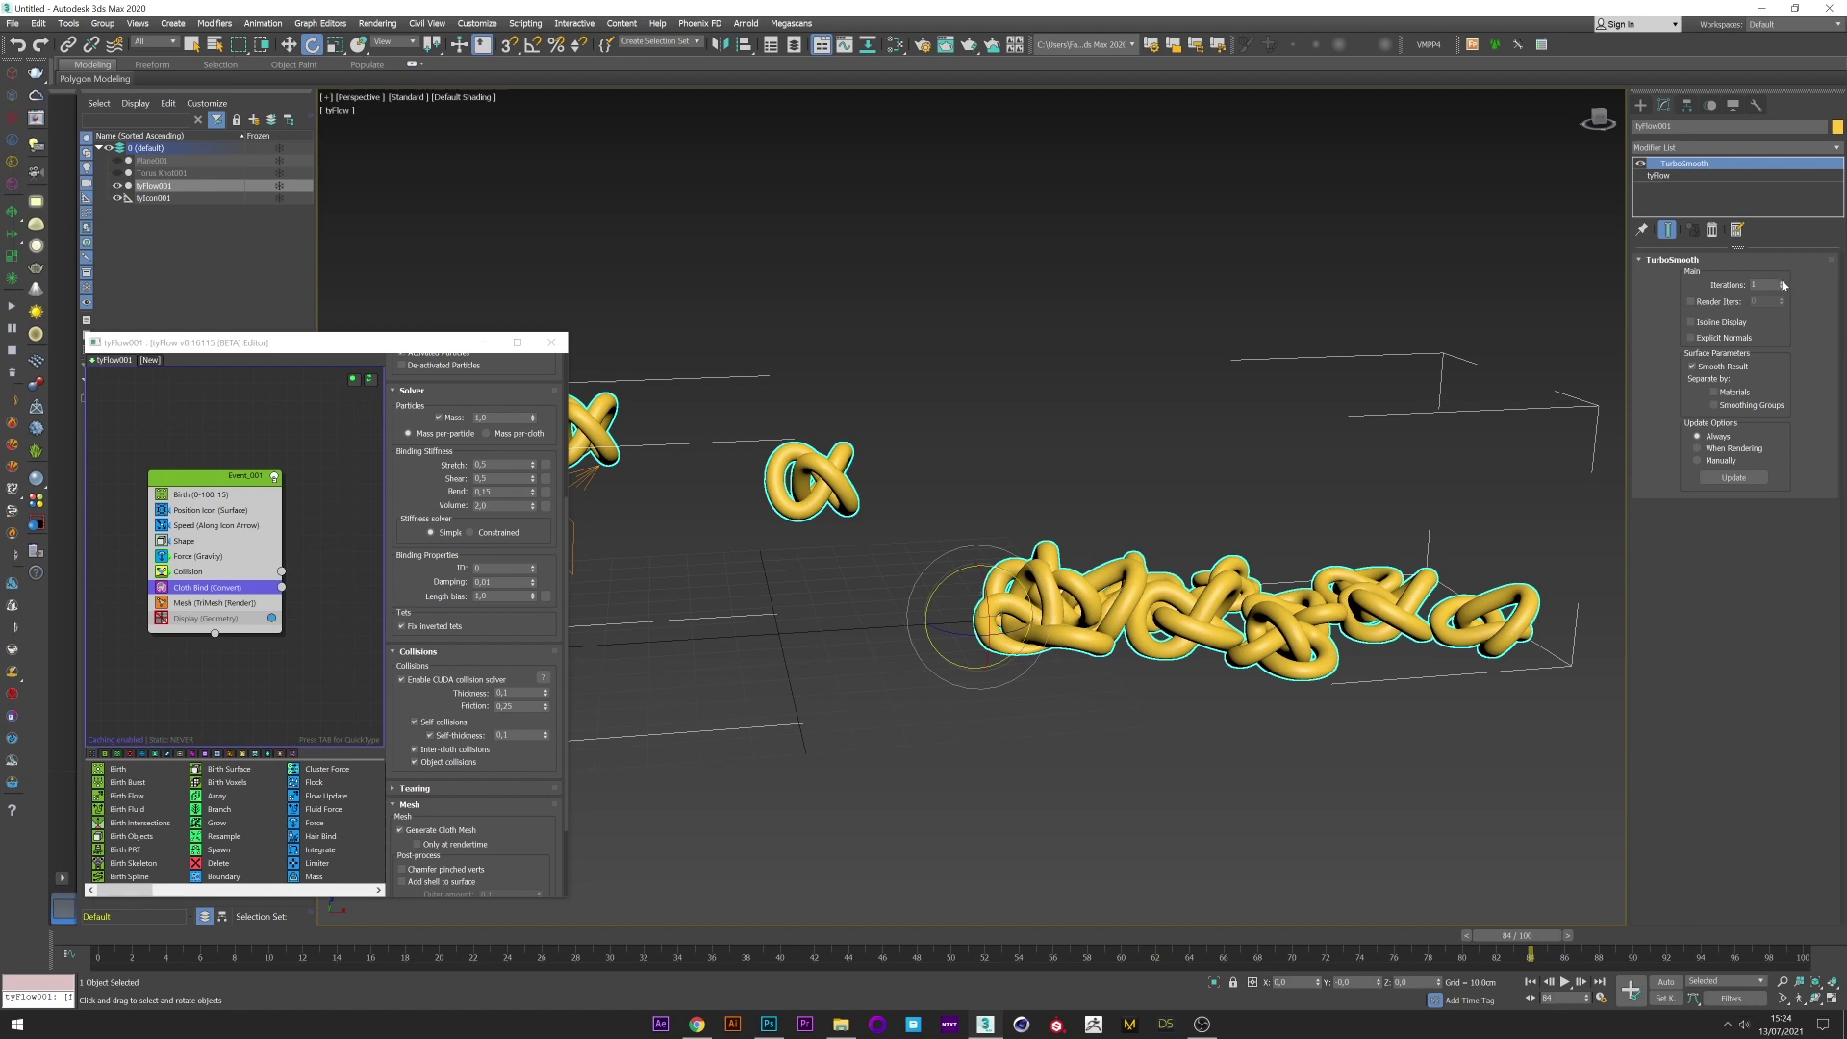
pyautogui.scroll(5, 1263, 525)
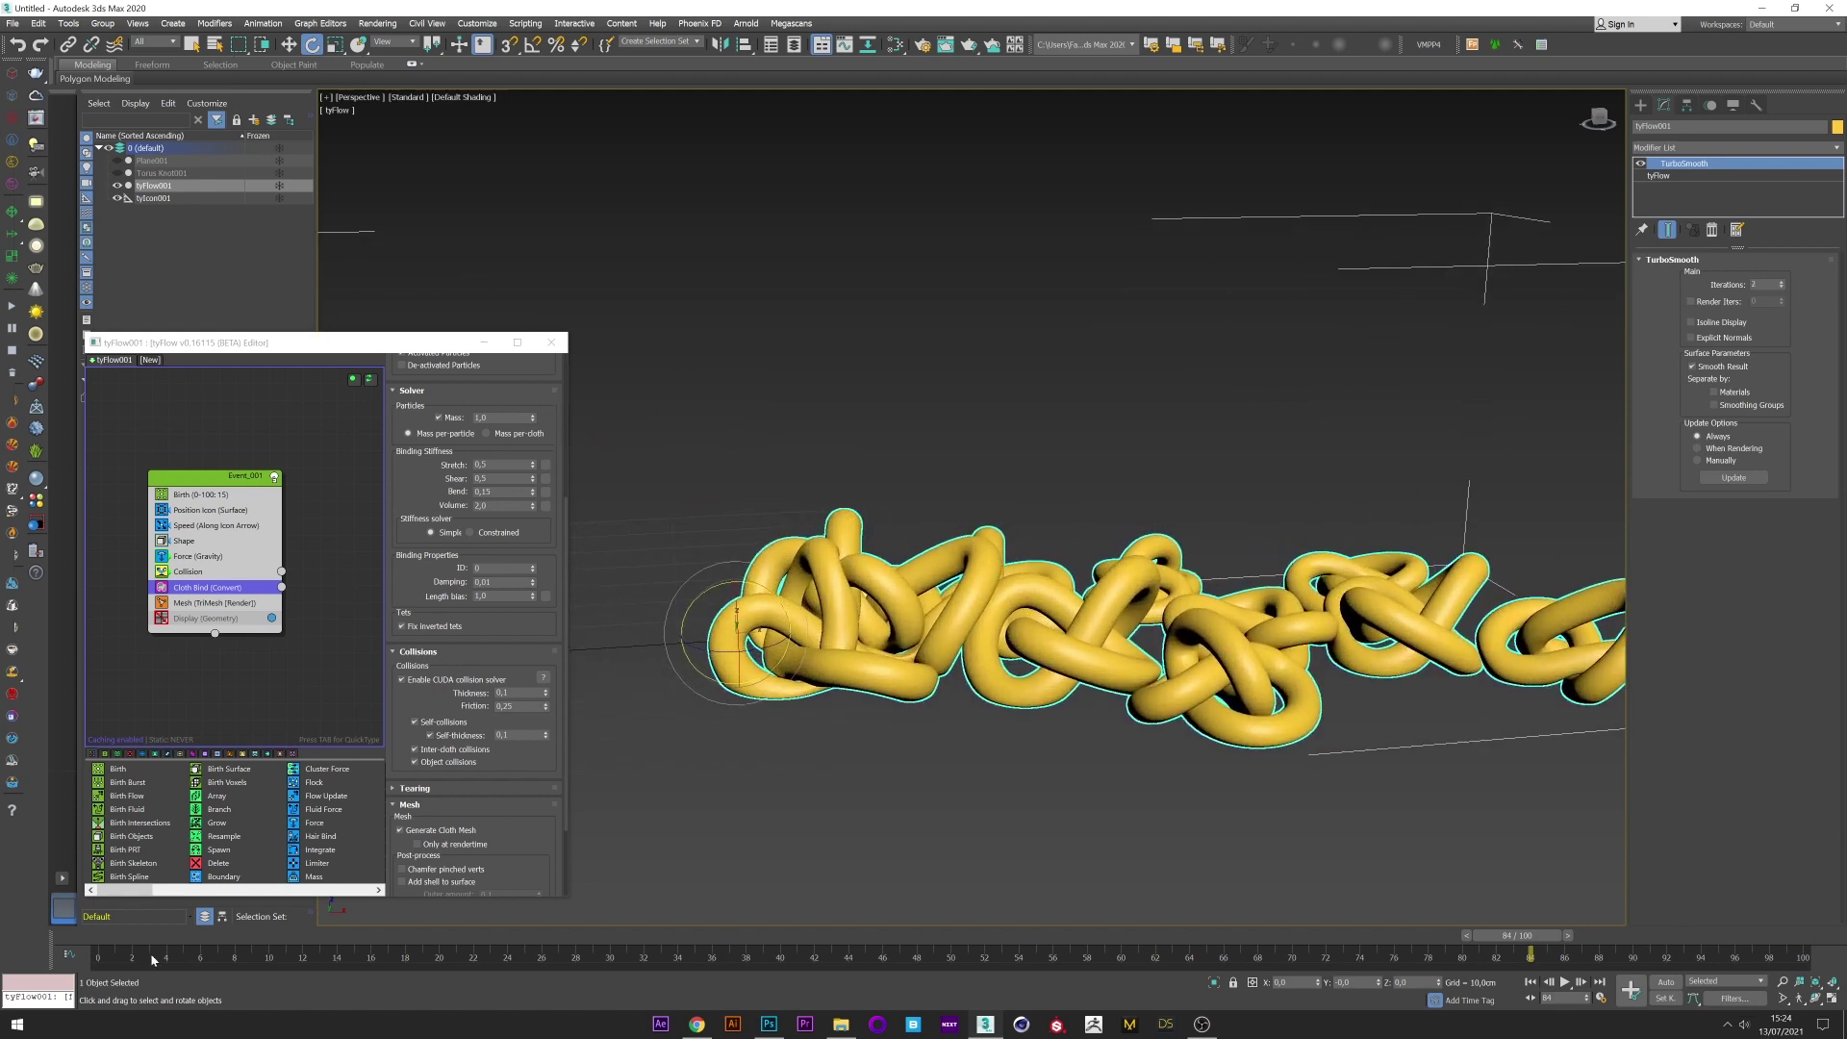
# Preview the smoothed soft-body torus knots along the timeline with the tyFlow editor minimized.
pyautogui.moveTo(132, 939); pyautogui.dragTo(618, 762)
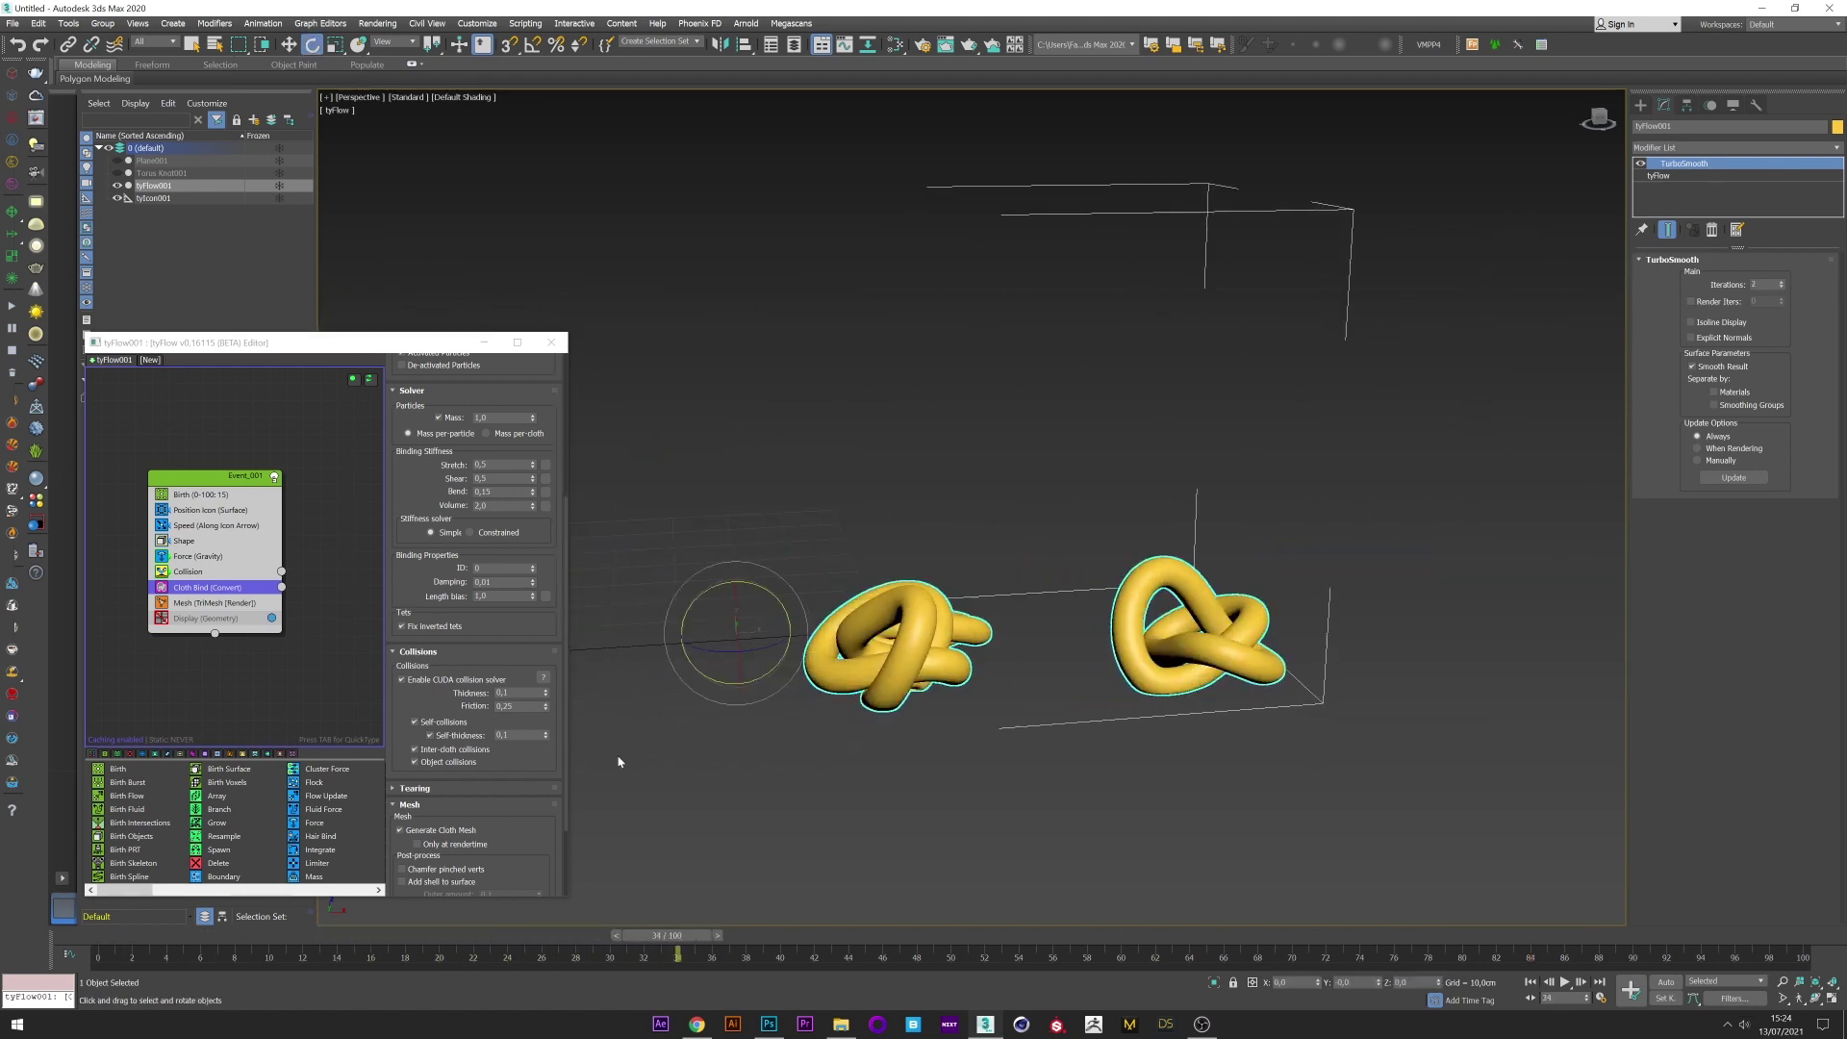
pyautogui.click(484, 343)
pyautogui.moveTo(673, 935); pyautogui.dragTo(1472, 869)
pyautogui.press('e')
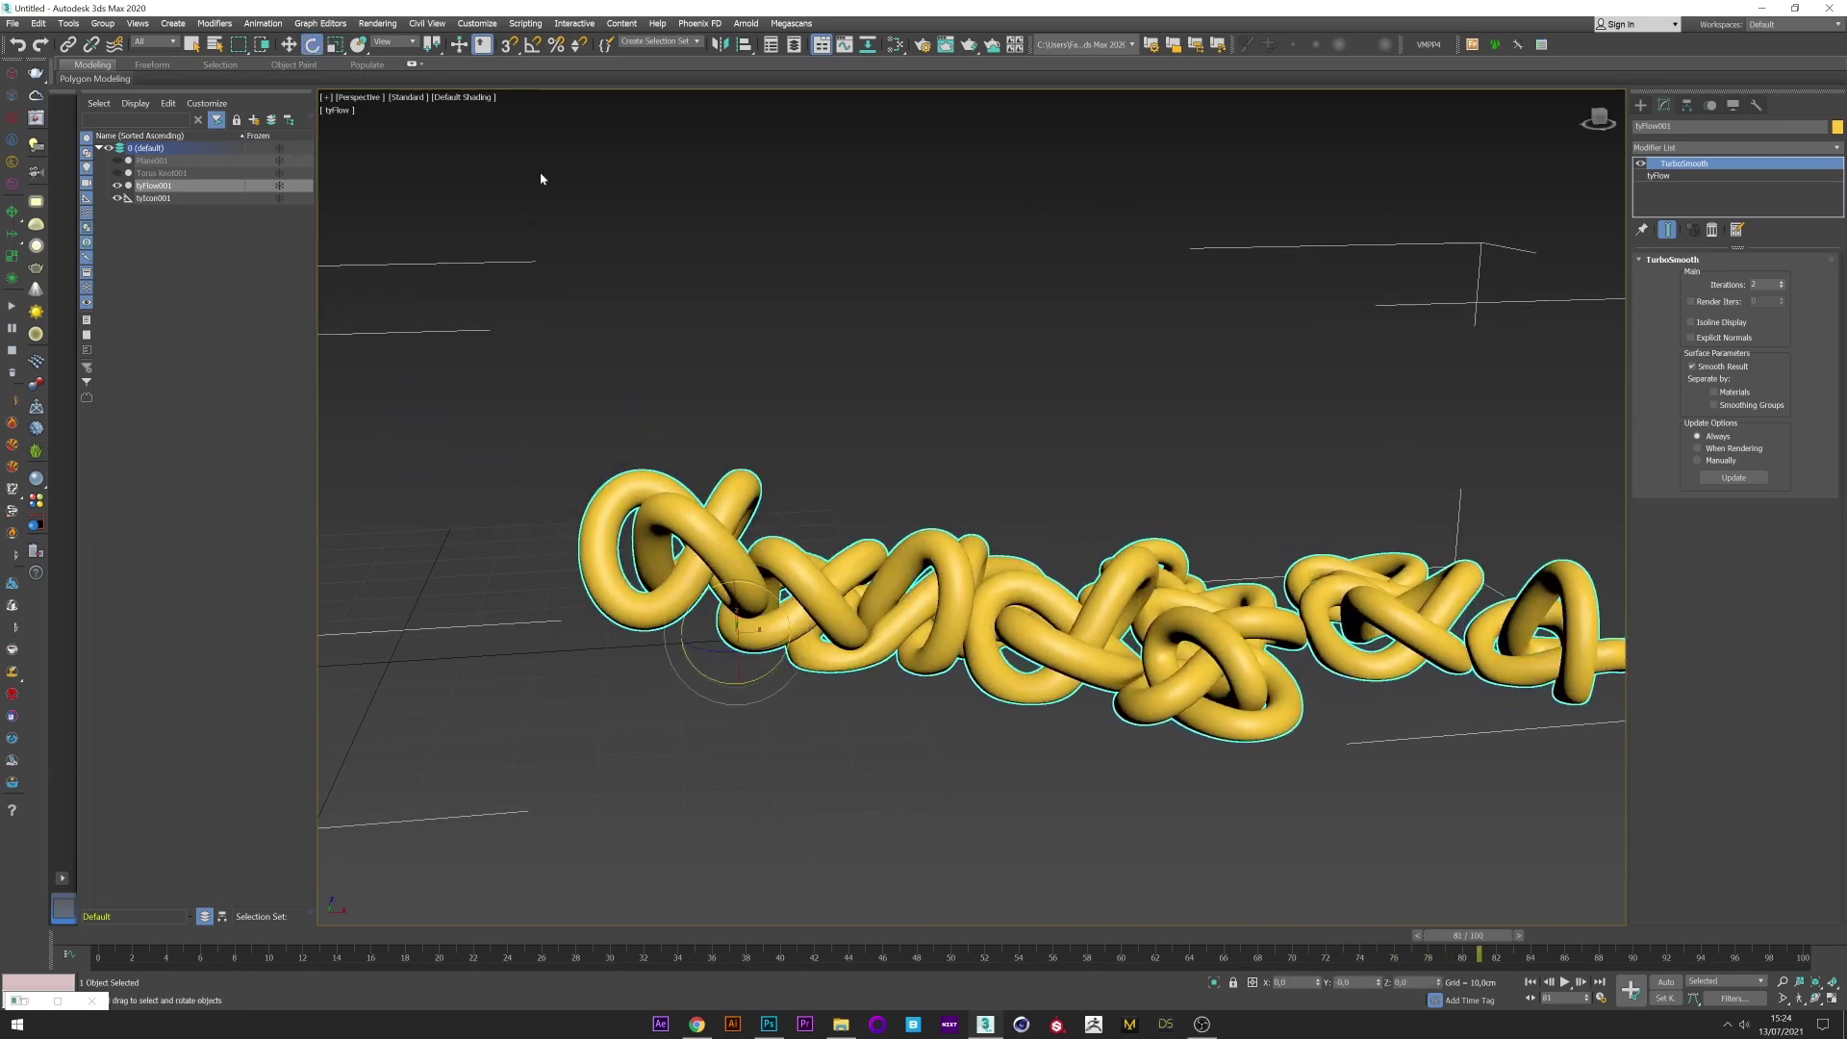
# Change tyFlow001's time step to 1/6 Frame beneath the TurboSmooth modifier.
pyautogui.click(1658, 176)
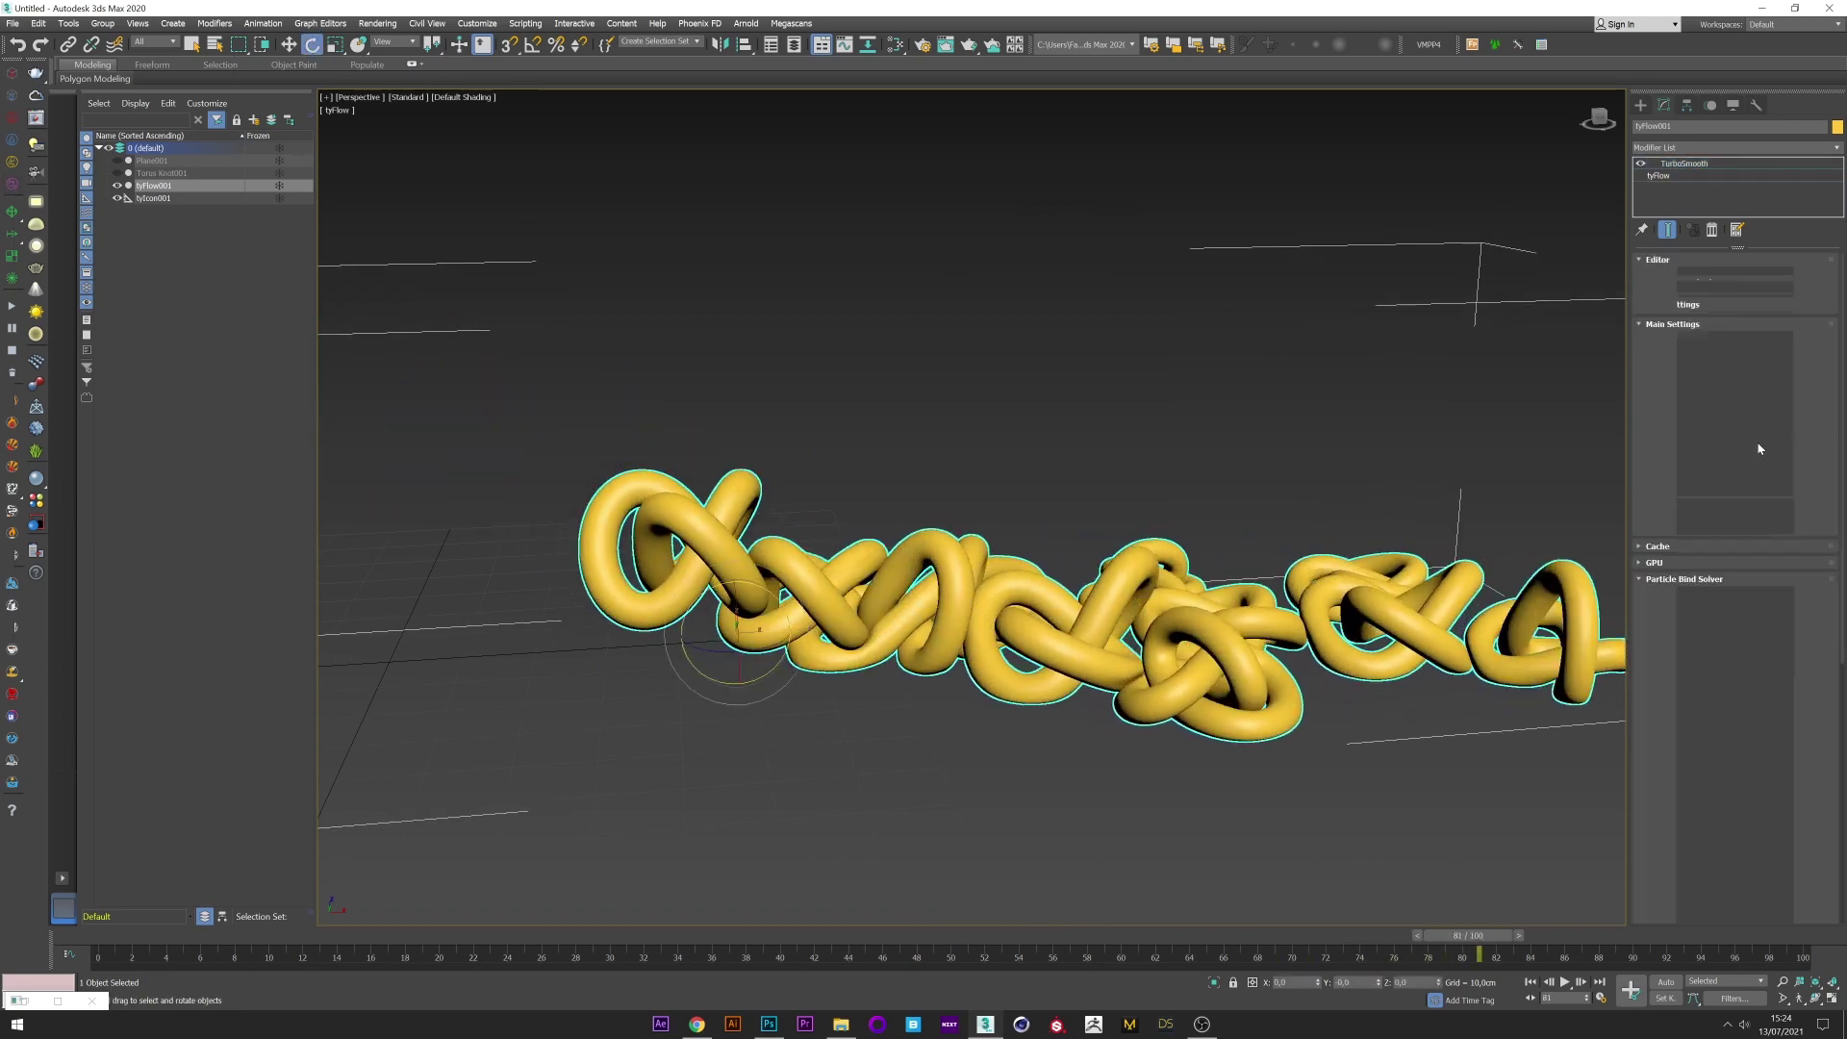
pyautogui.click(1720, 445)
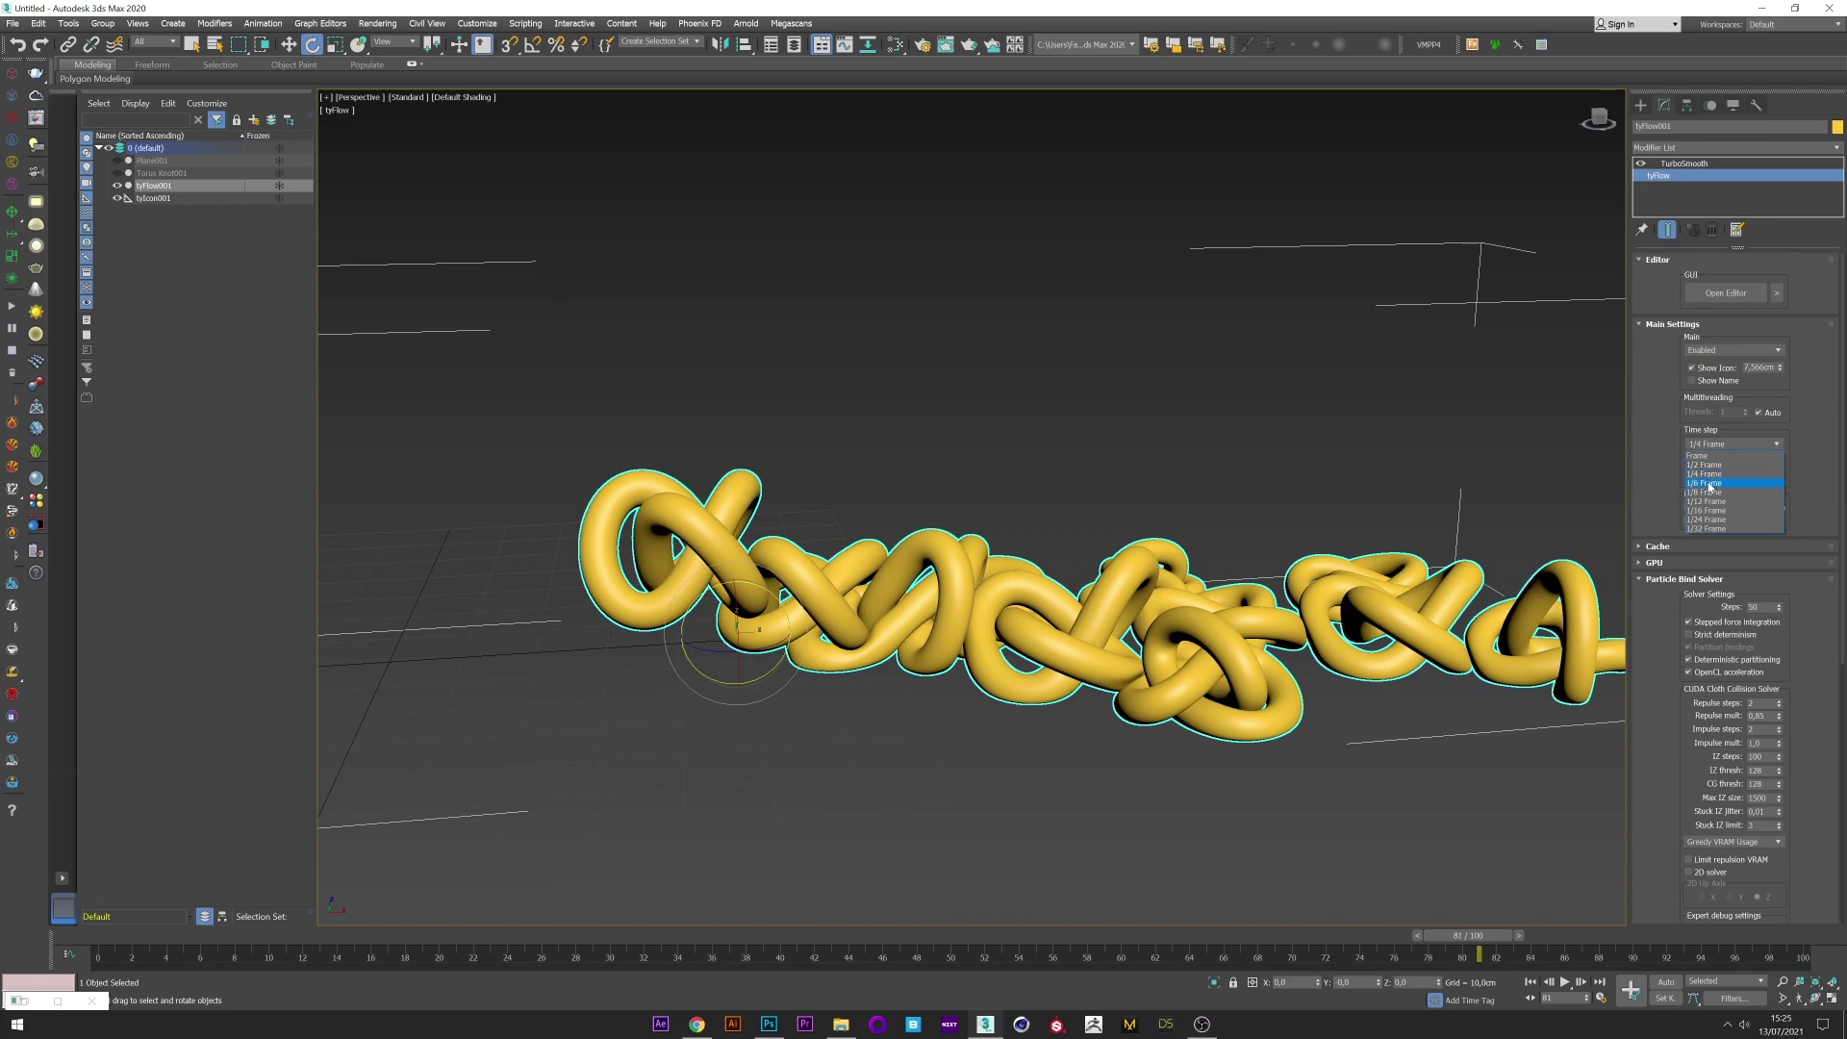
pyautogui.click(1709, 484)
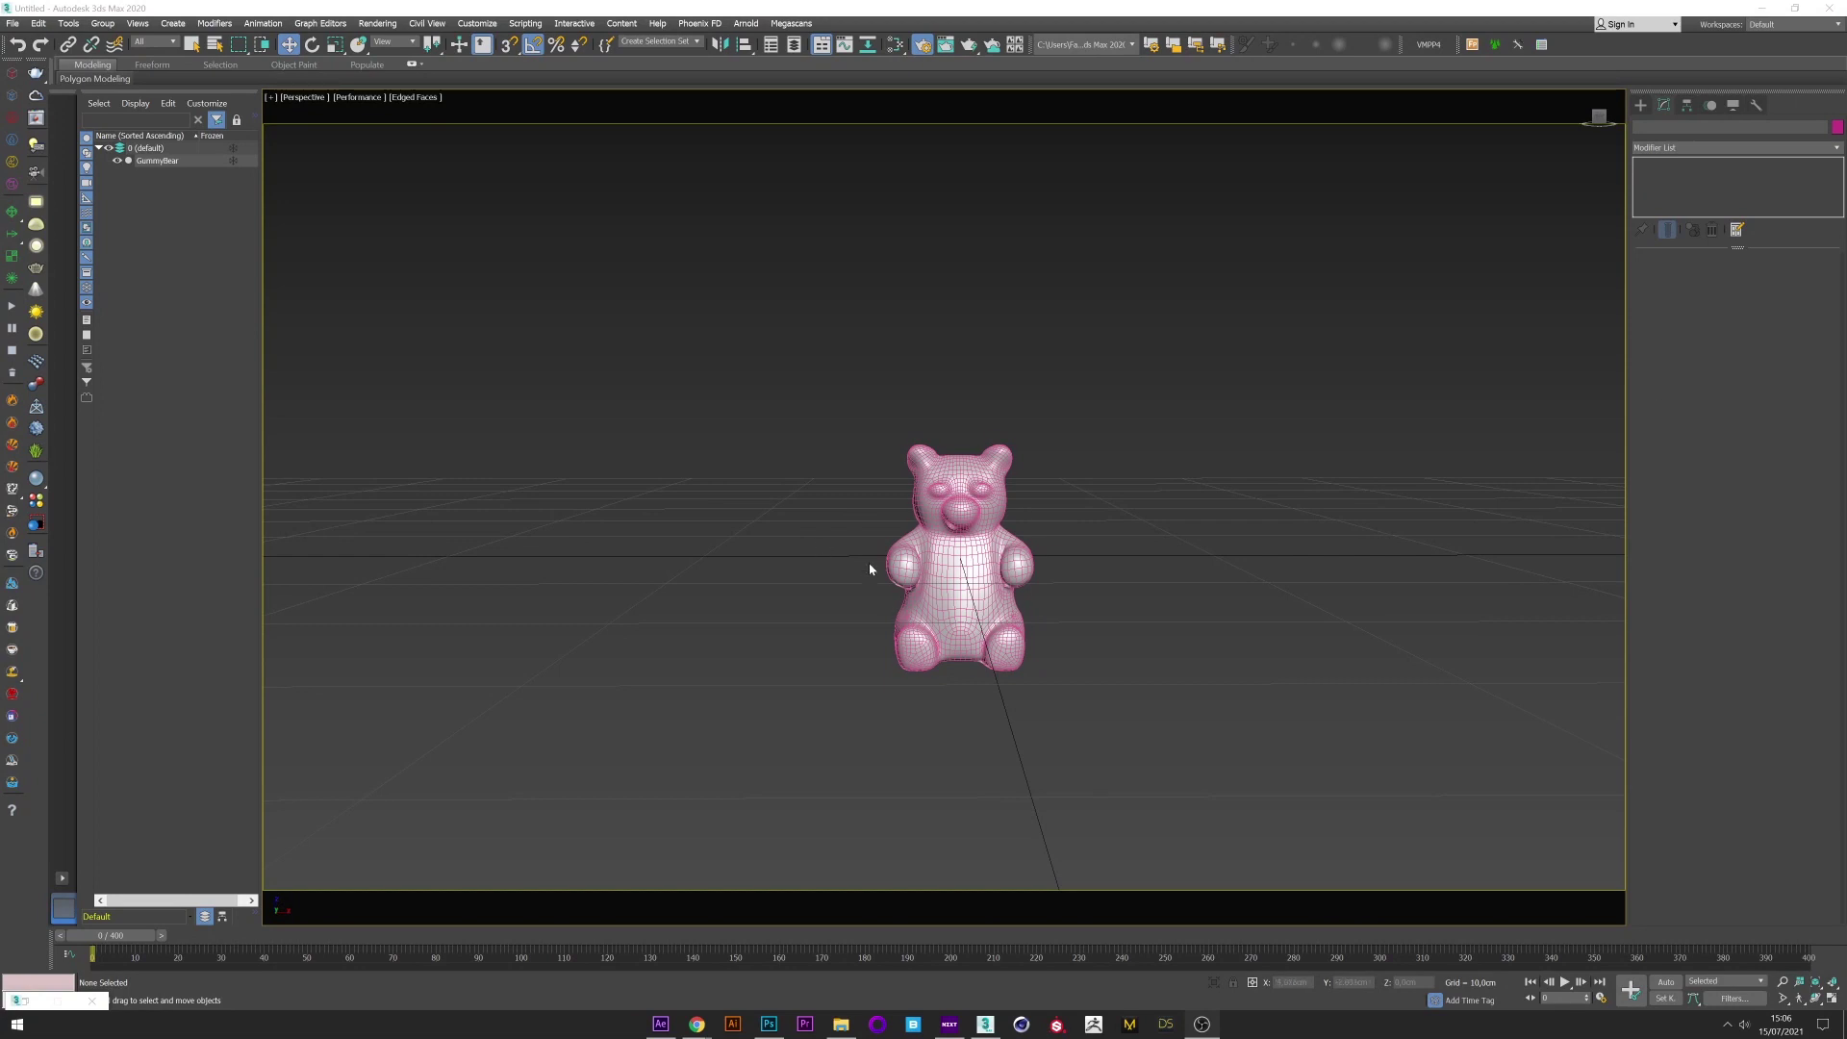
# Create a tyFlow object beside the gummy bear and open its editor.
pyautogui.scroll(5, 936, 552)
pyautogui.moveTo(936, 553)
pyautogui.keyDown('alt'); pyautogui.mouseDown(button='middle')
pyautogui.moveTo(1034, 570)
pyautogui.moveTo(919, 578)
pyautogui.moveTo(947, 586)
pyautogui.mouseUp(button='middle'); pyautogui.keyUp('alt')
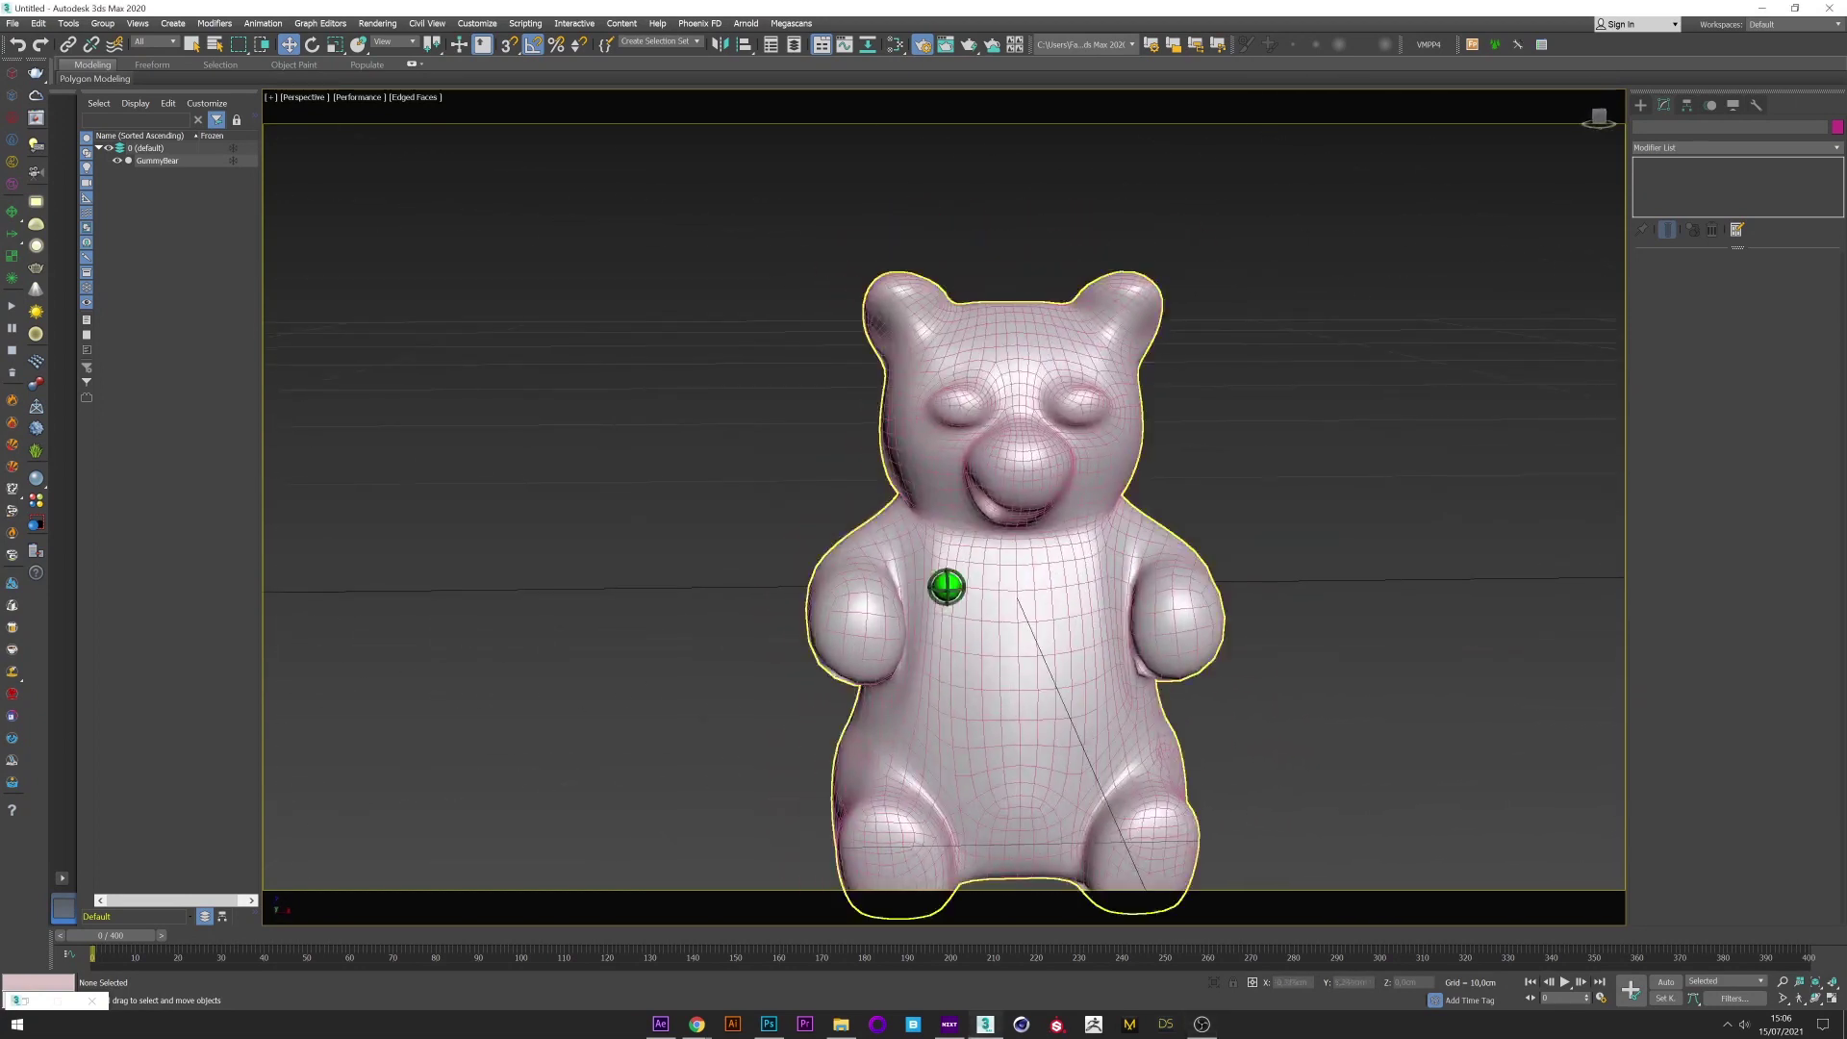
pyautogui.scroll(-8, 946, 586)
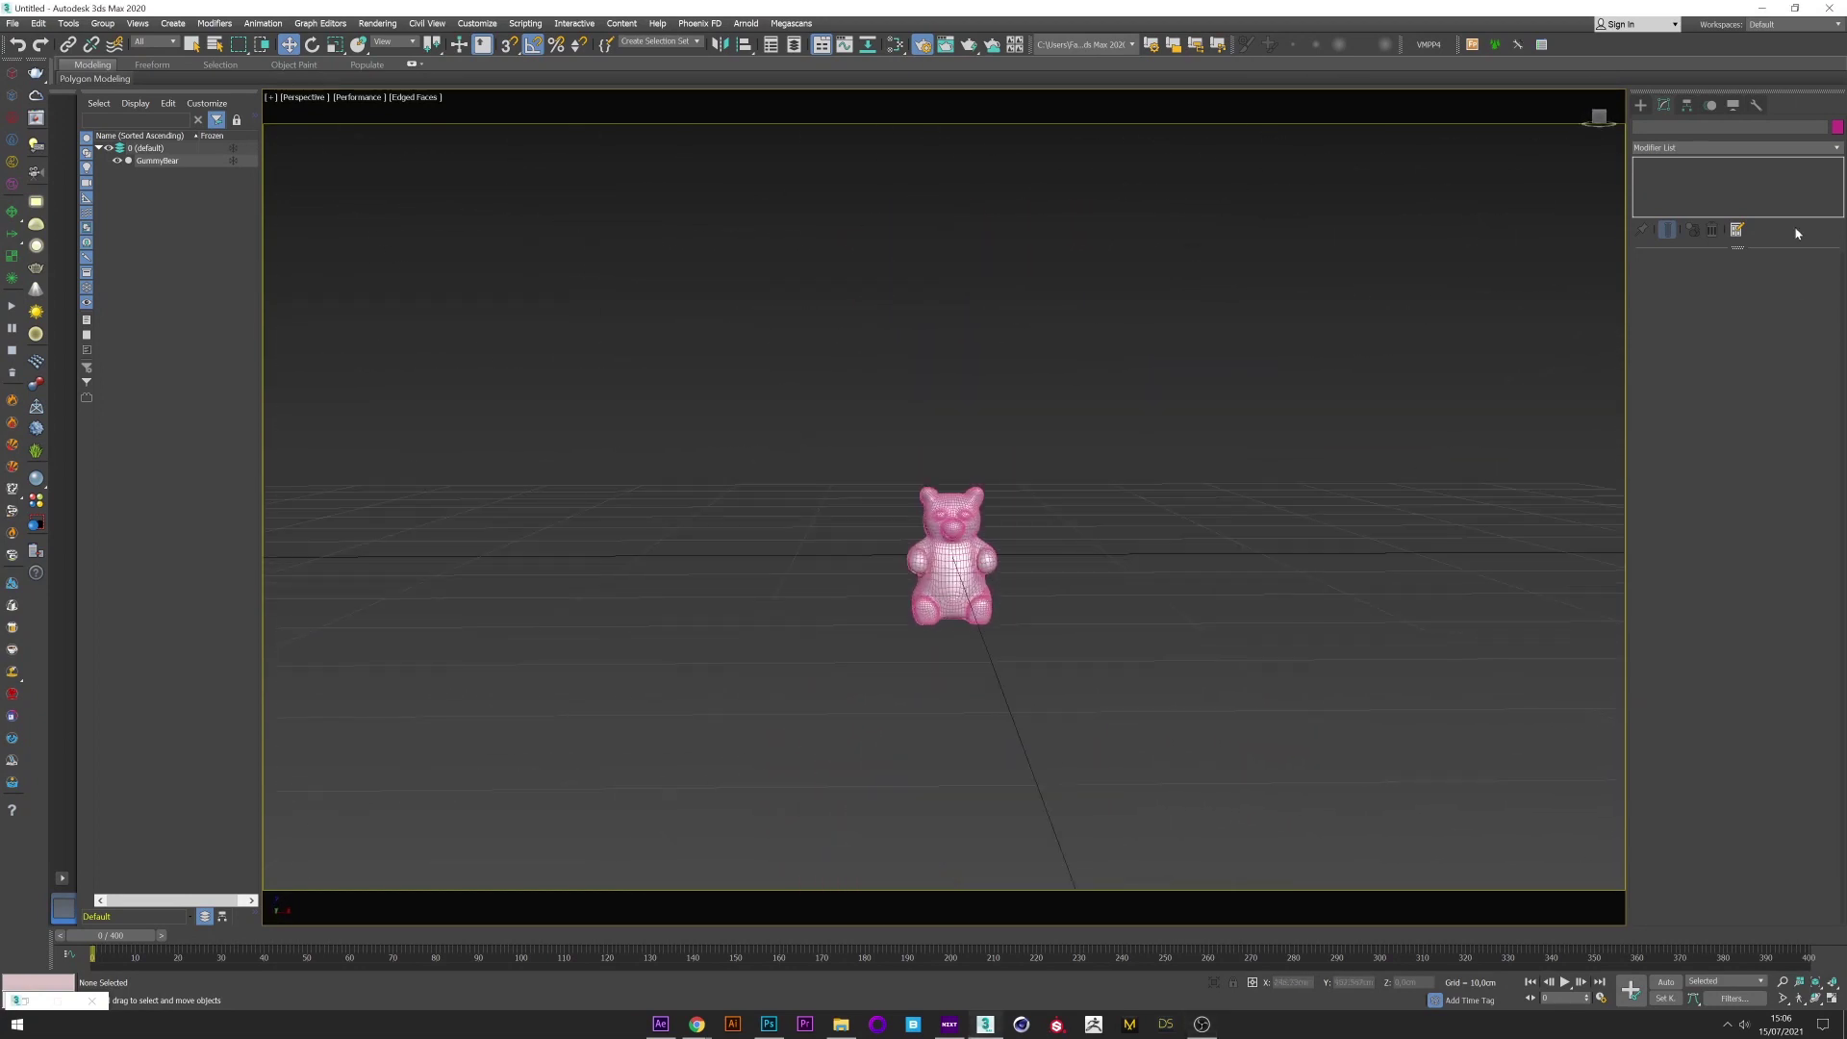
pyautogui.click(1640, 105)
pyautogui.click(1762, 270)
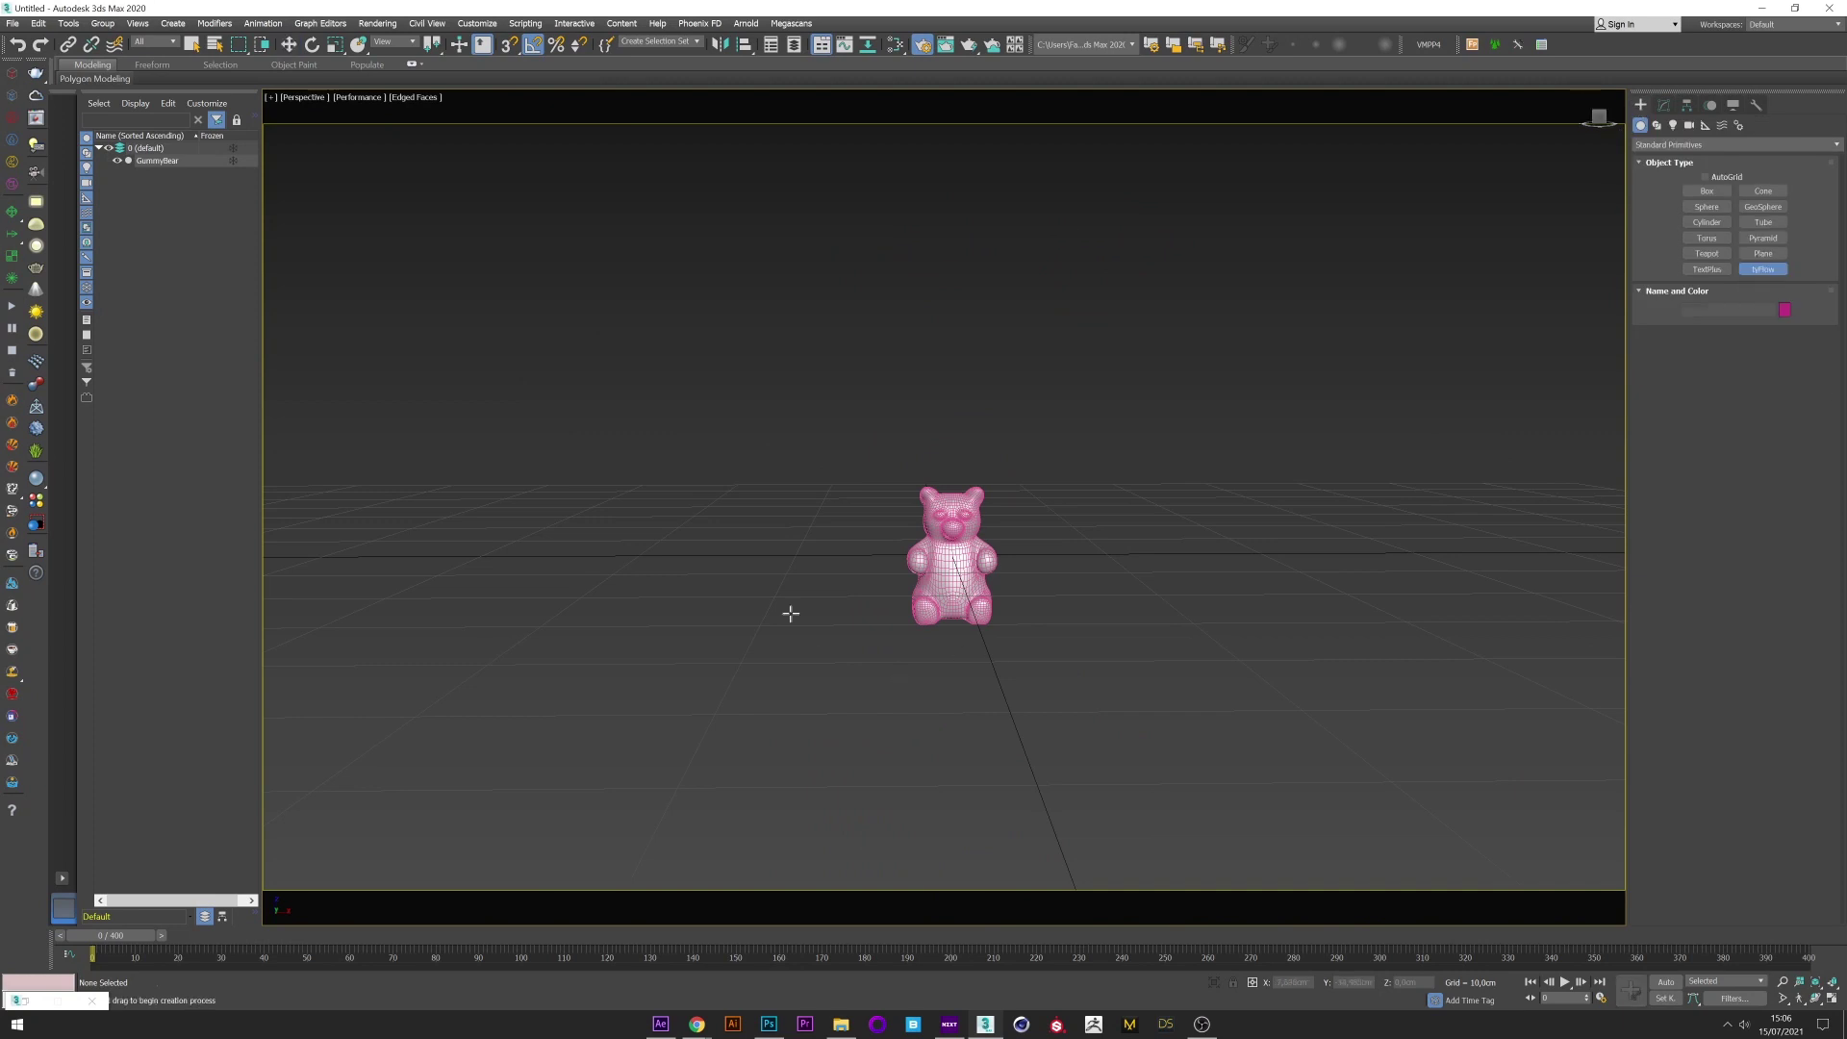
pyautogui.moveTo(689, 560); pyautogui.dragTo(685, 576)
pyautogui.click(1664, 105)
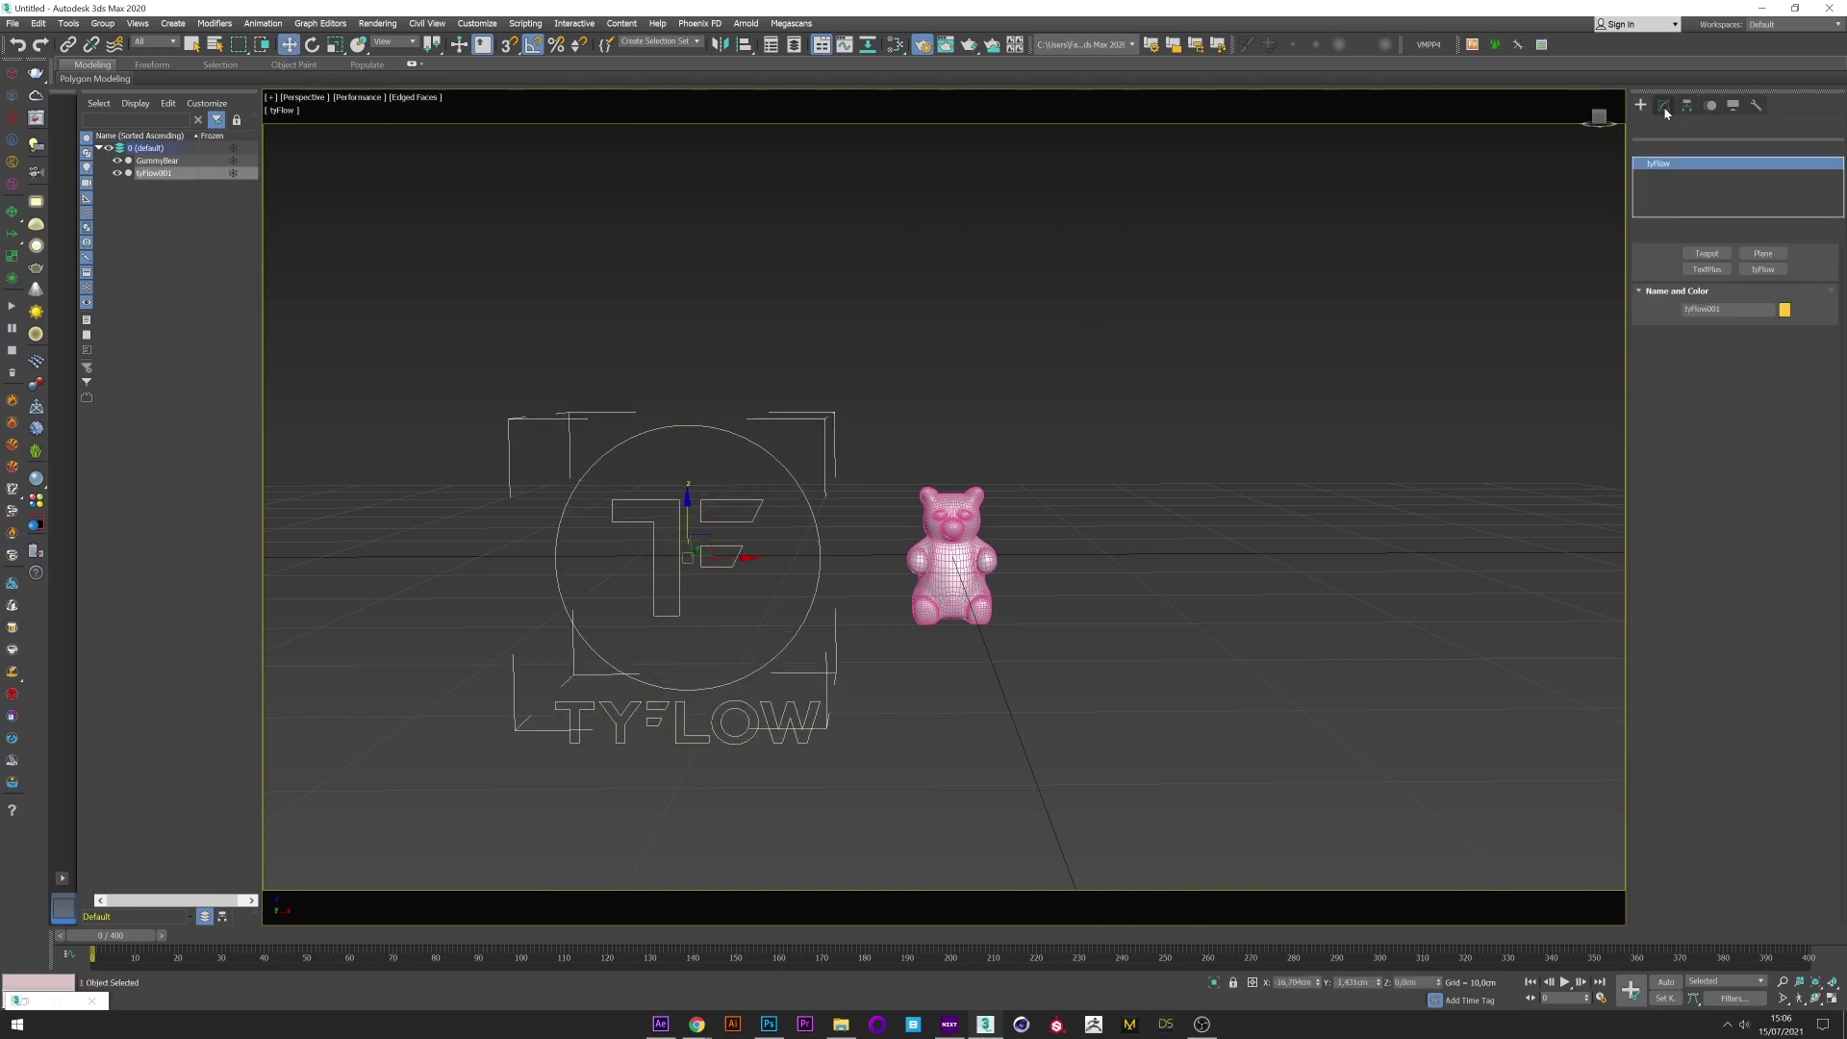
pyautogui.click(1725, 294)
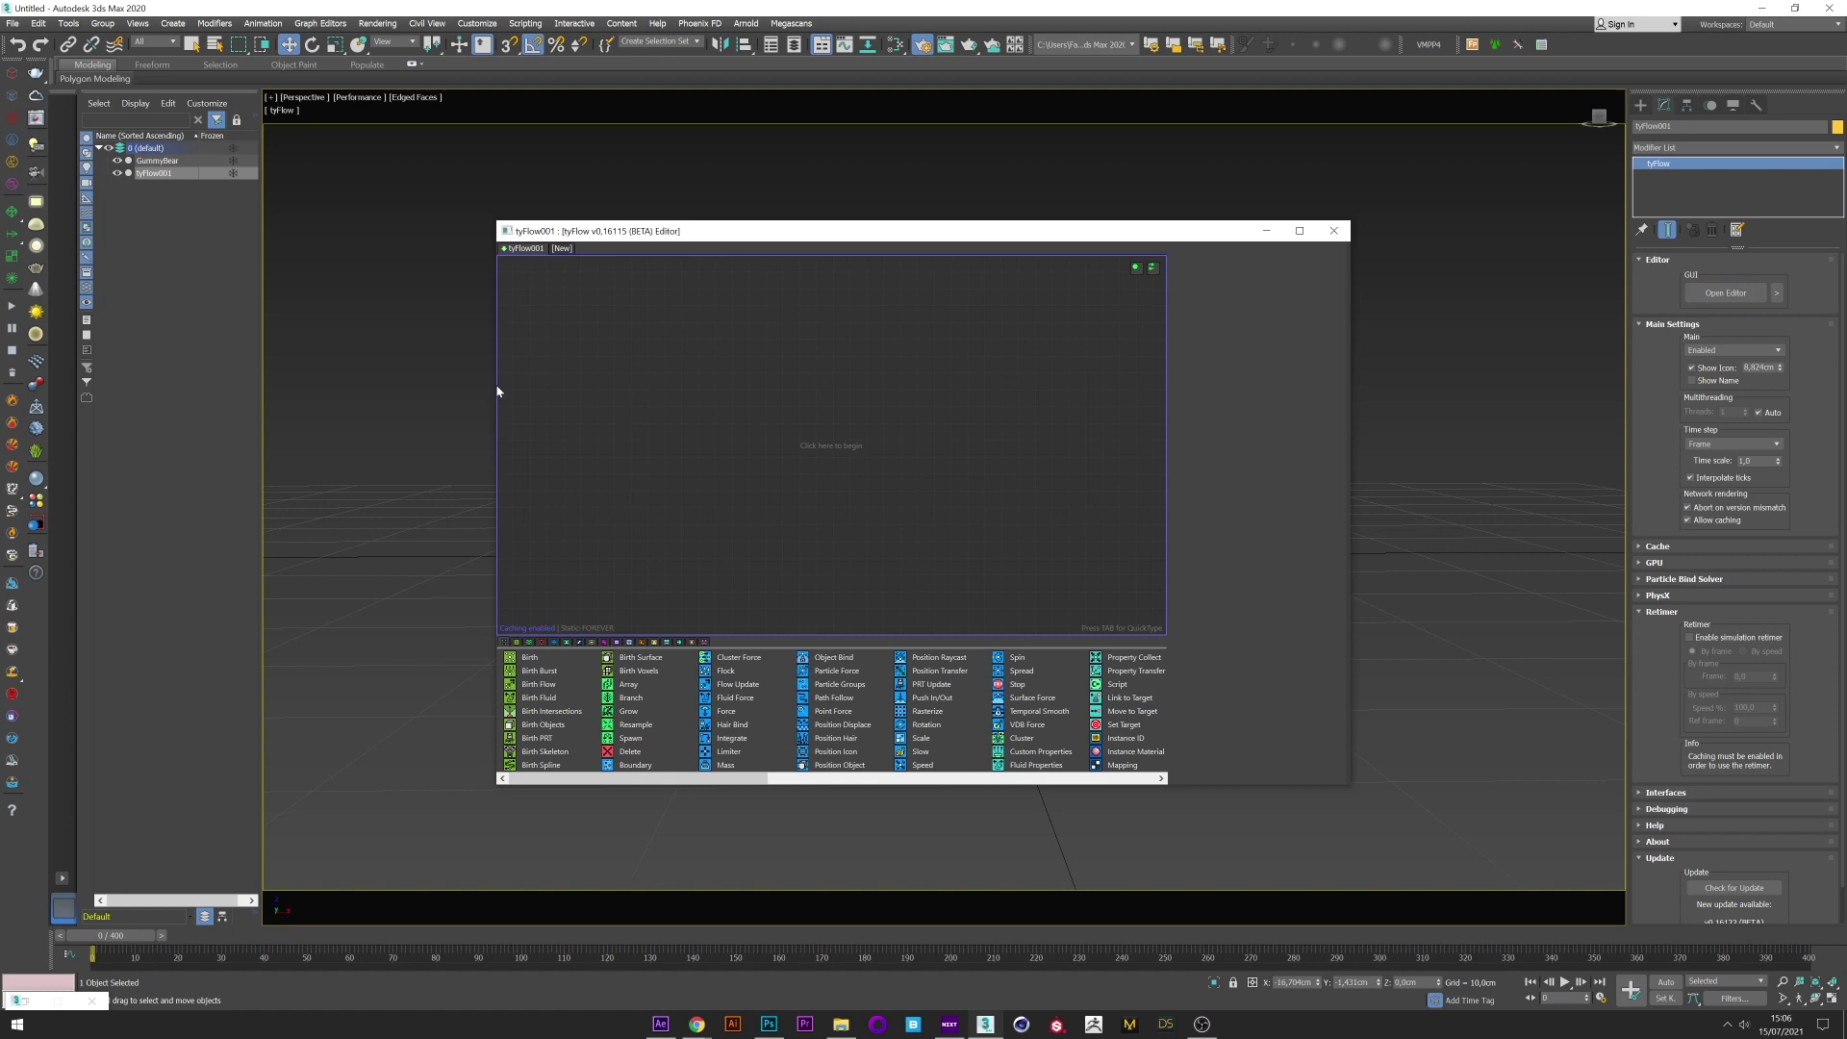
# Narrow the tyFlow editor, move it clear of the gummy bear, and create an event with a Birth Objects operator.
pyautogui.moveTo(494, 384); pyautogui.dragTo(802, 384)
pyautogui.moveTo(956, 224); pyautogui.dragTo(1238, 239)
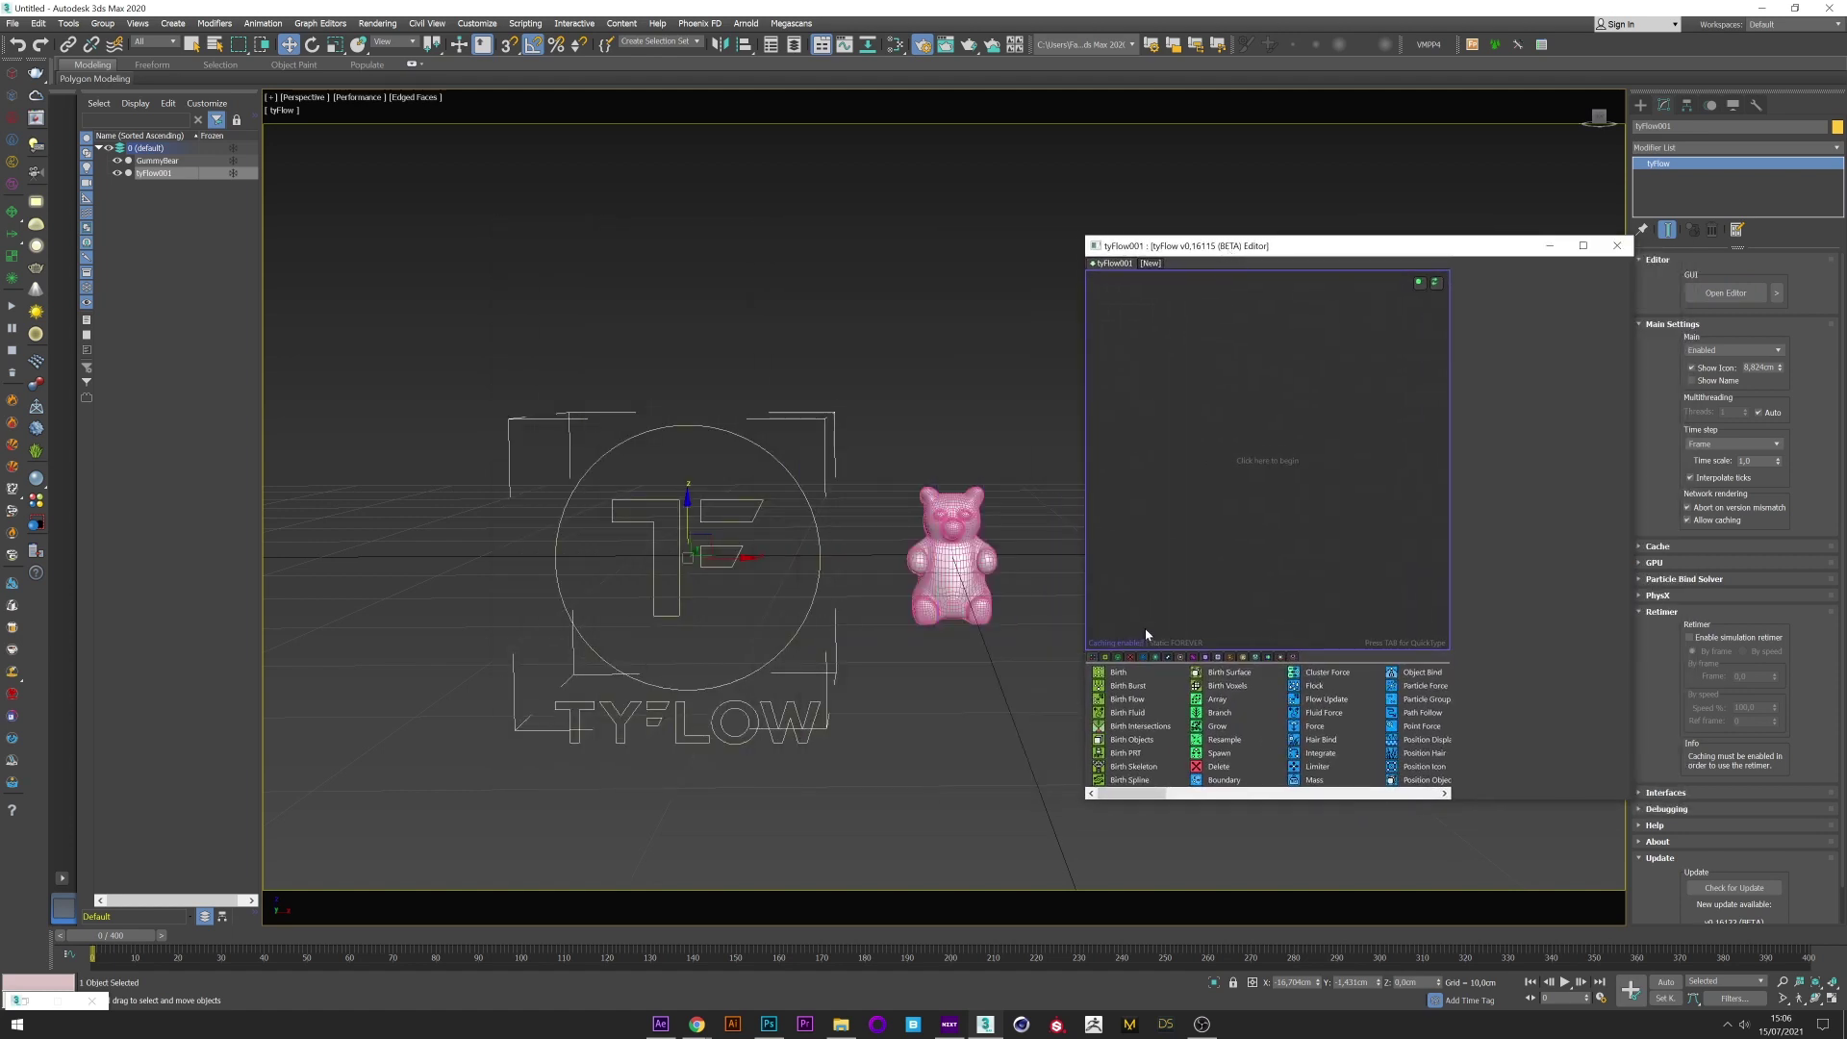
pyautogui.moveTo(1133, 739); pyautogui.dragTo(1133, 700)
pyautogui.moveTo(1150, 320); pyautogui.dragTo(1150, 320)
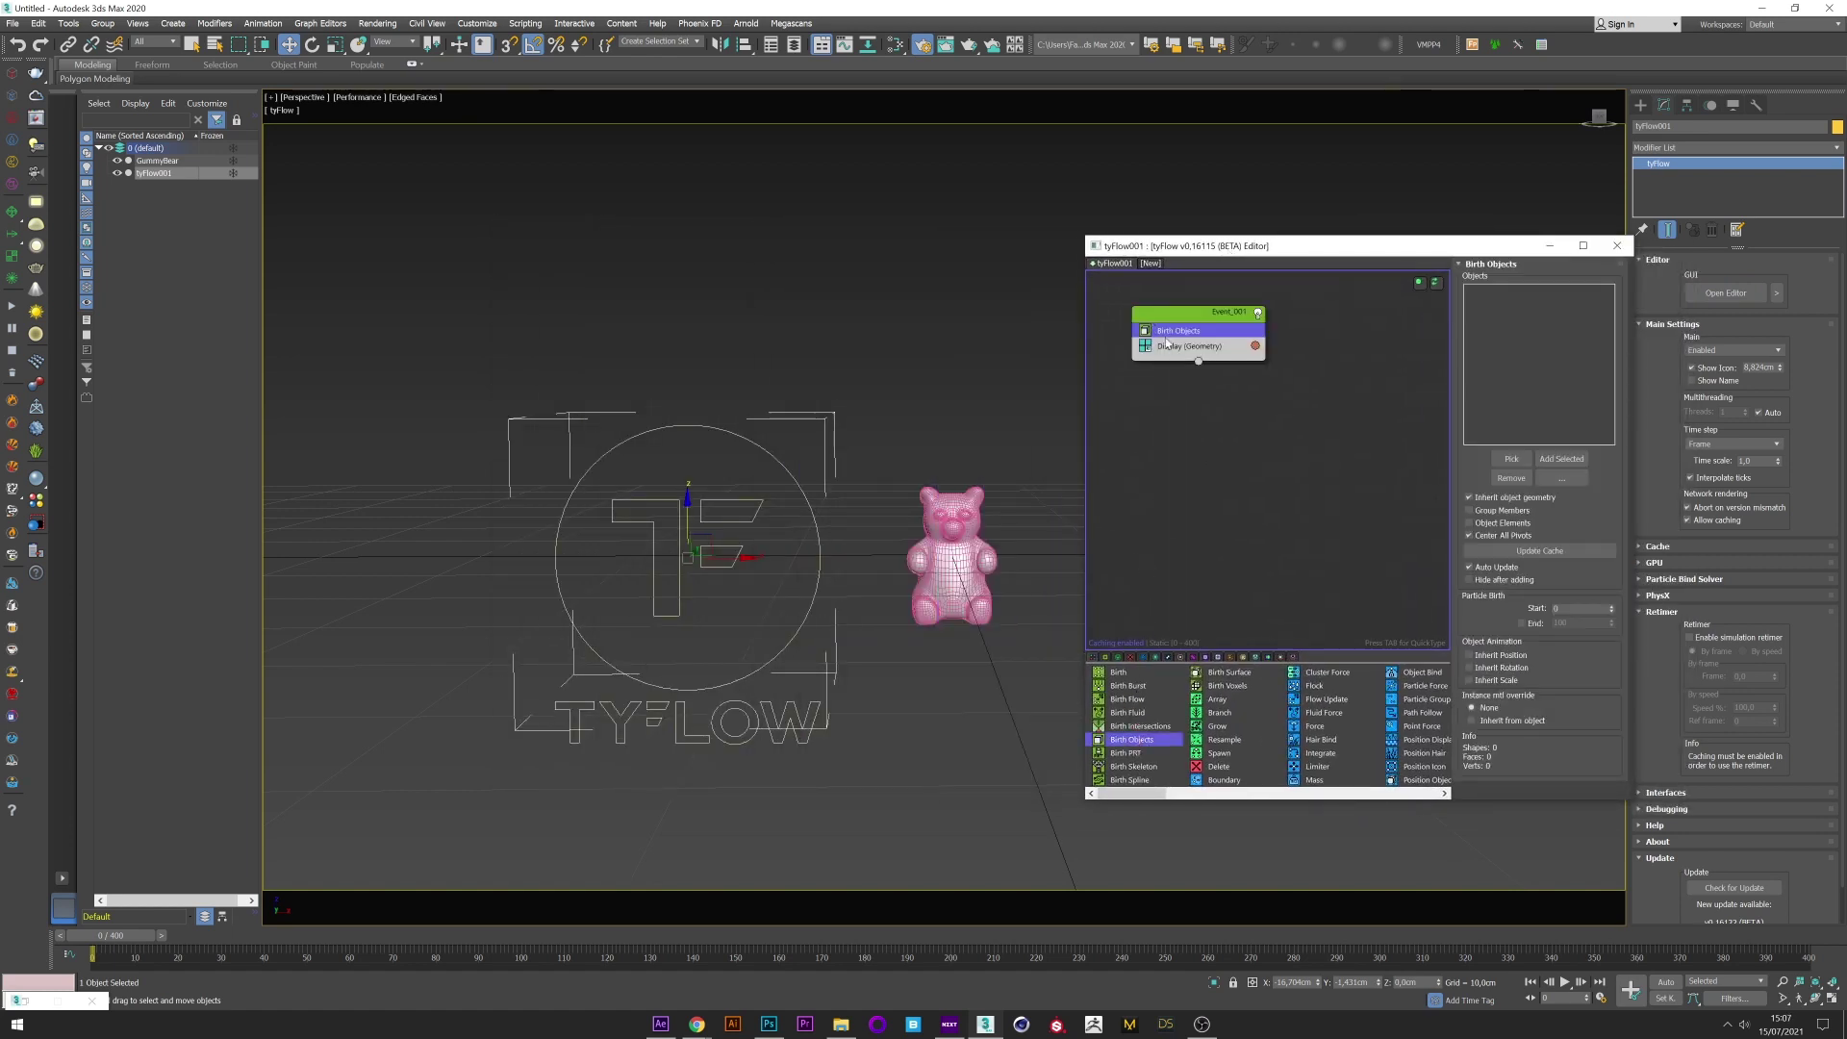
# Add GummyBear as the Birth Objects source and hide the original model.
pyautogui.click(157, 160)
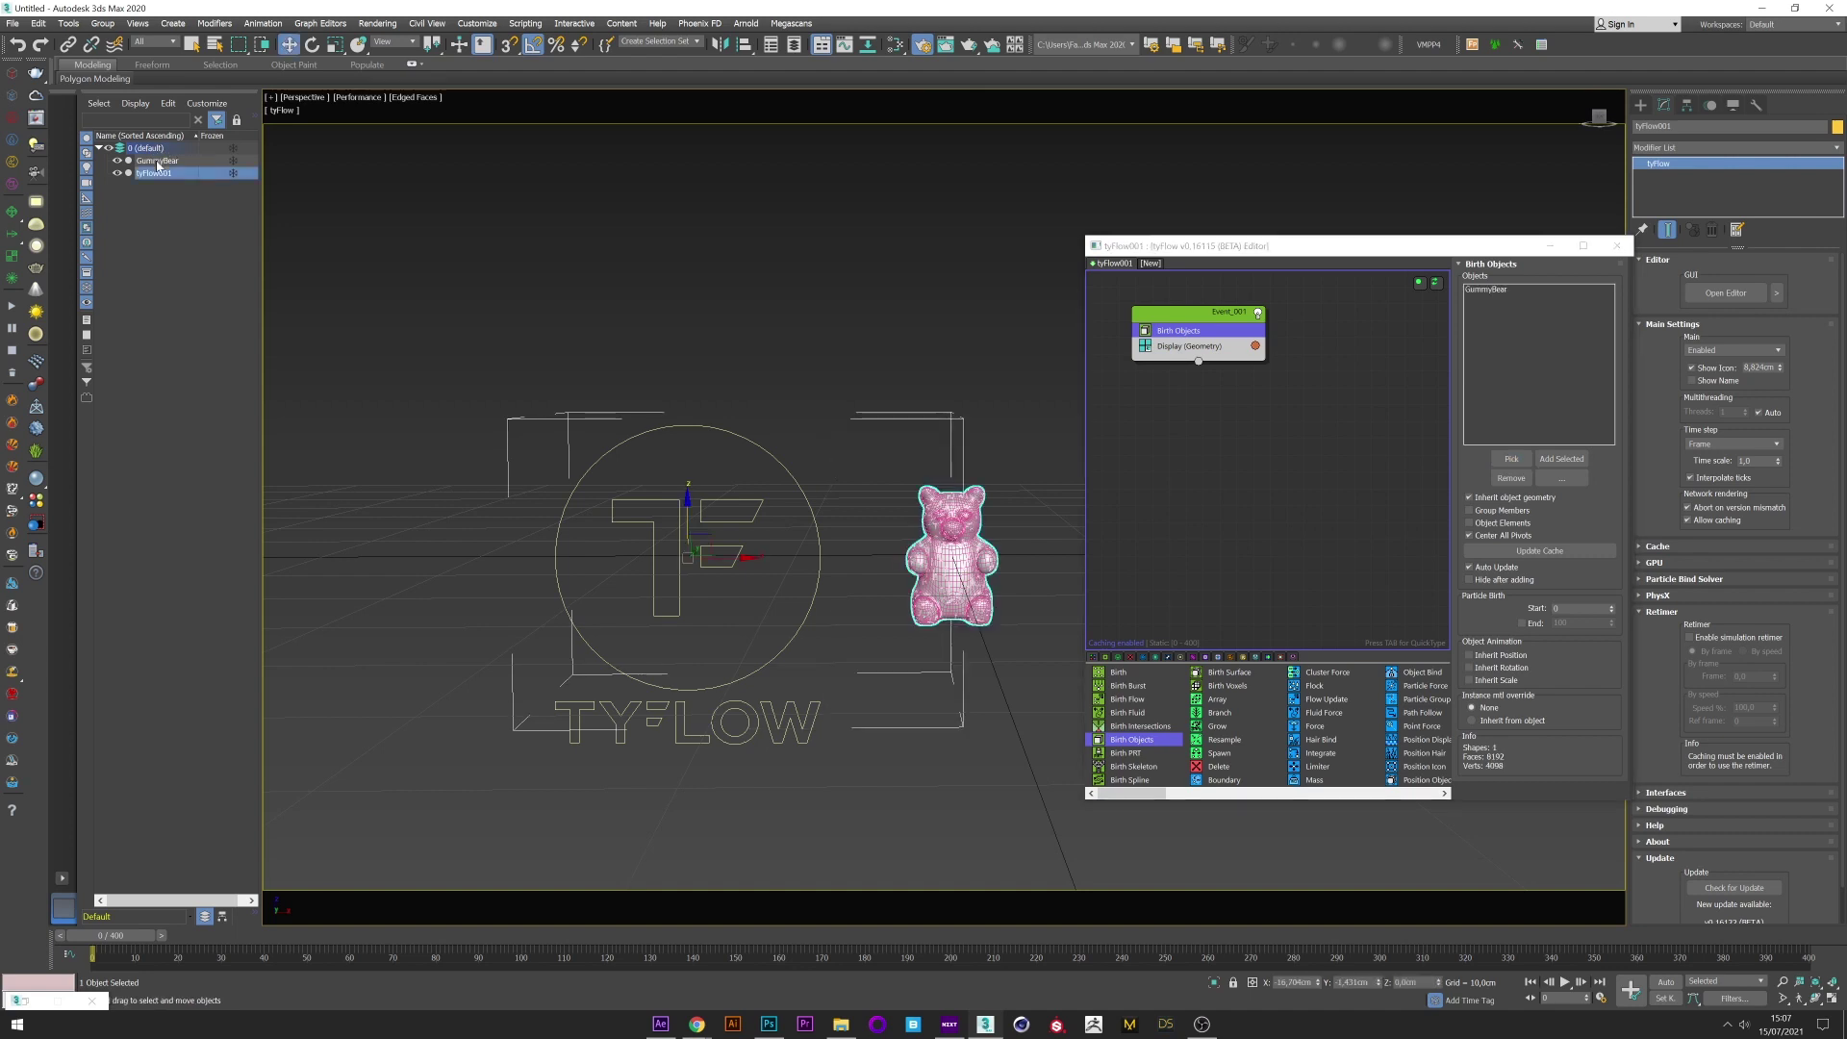
pyautogui.click(117, 160)
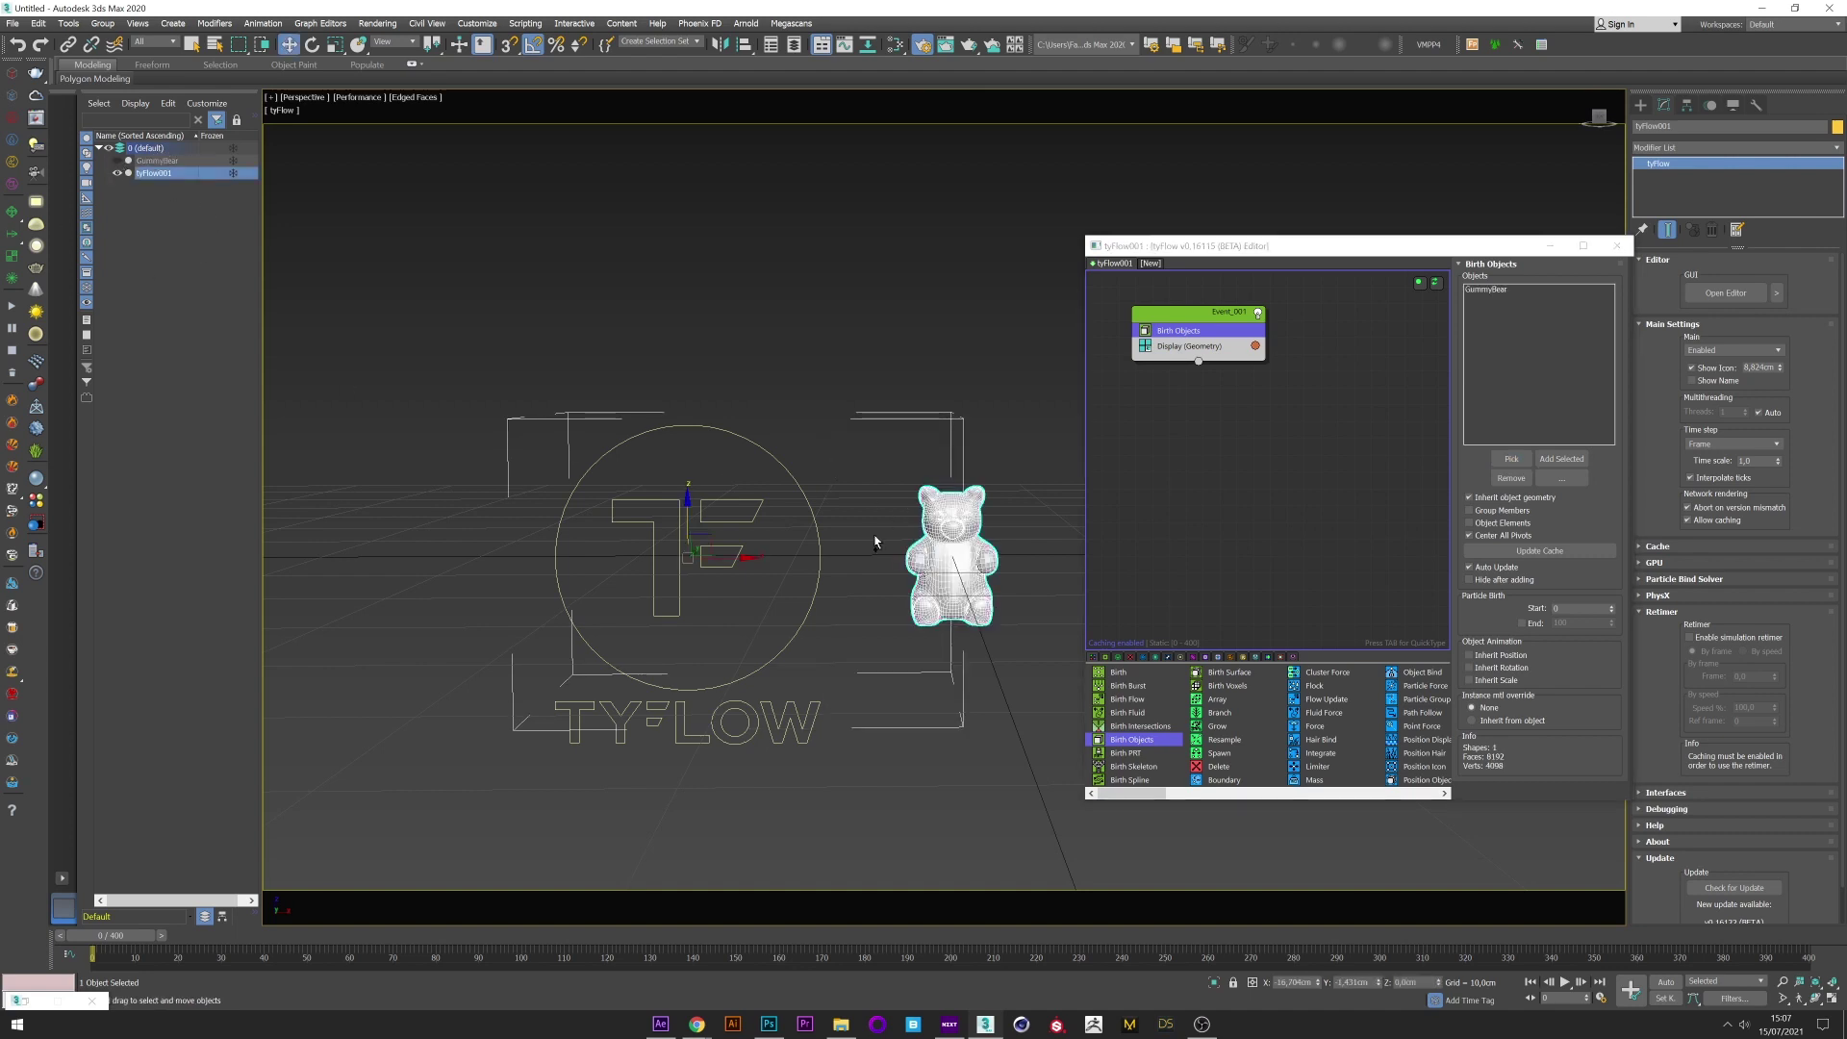
pyautogui.press('z')
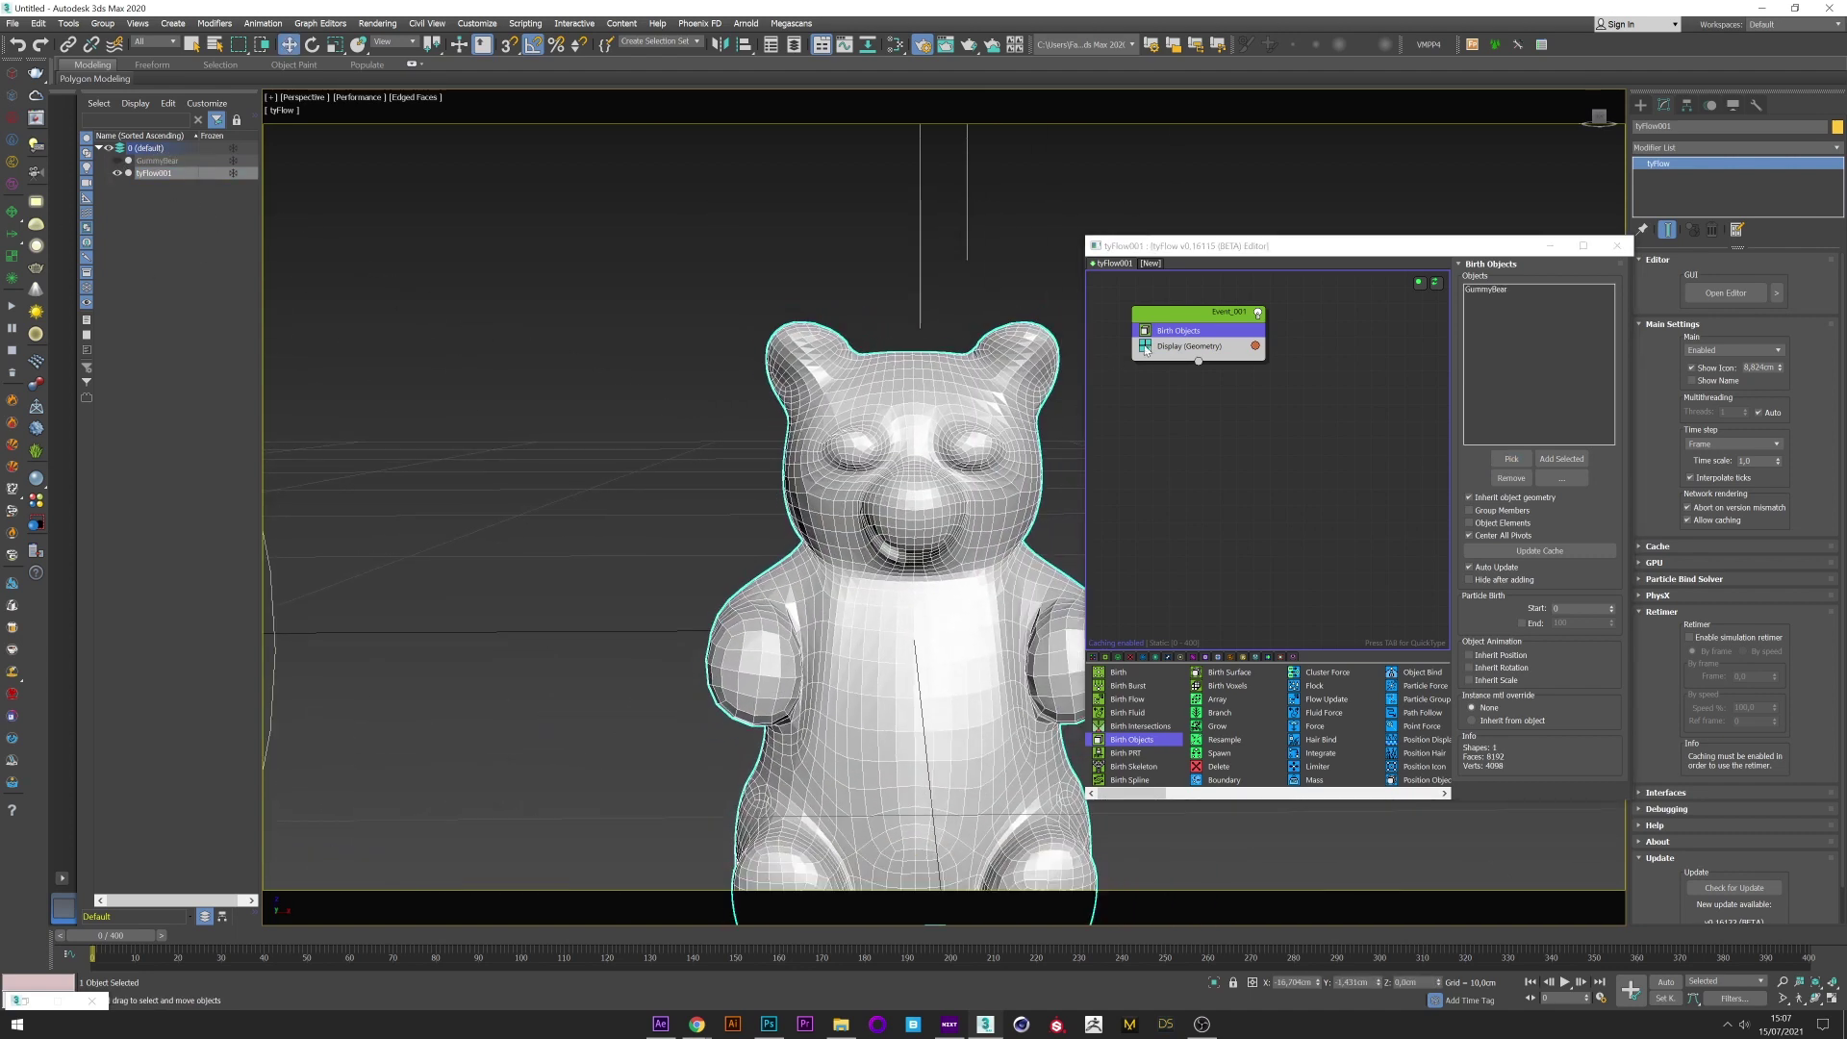
# Insert a Tets operator below Birth Objects and set its SDF radius to 0,5 cm.
pyautogui.press('Tab')
pyautogui.write('tet')
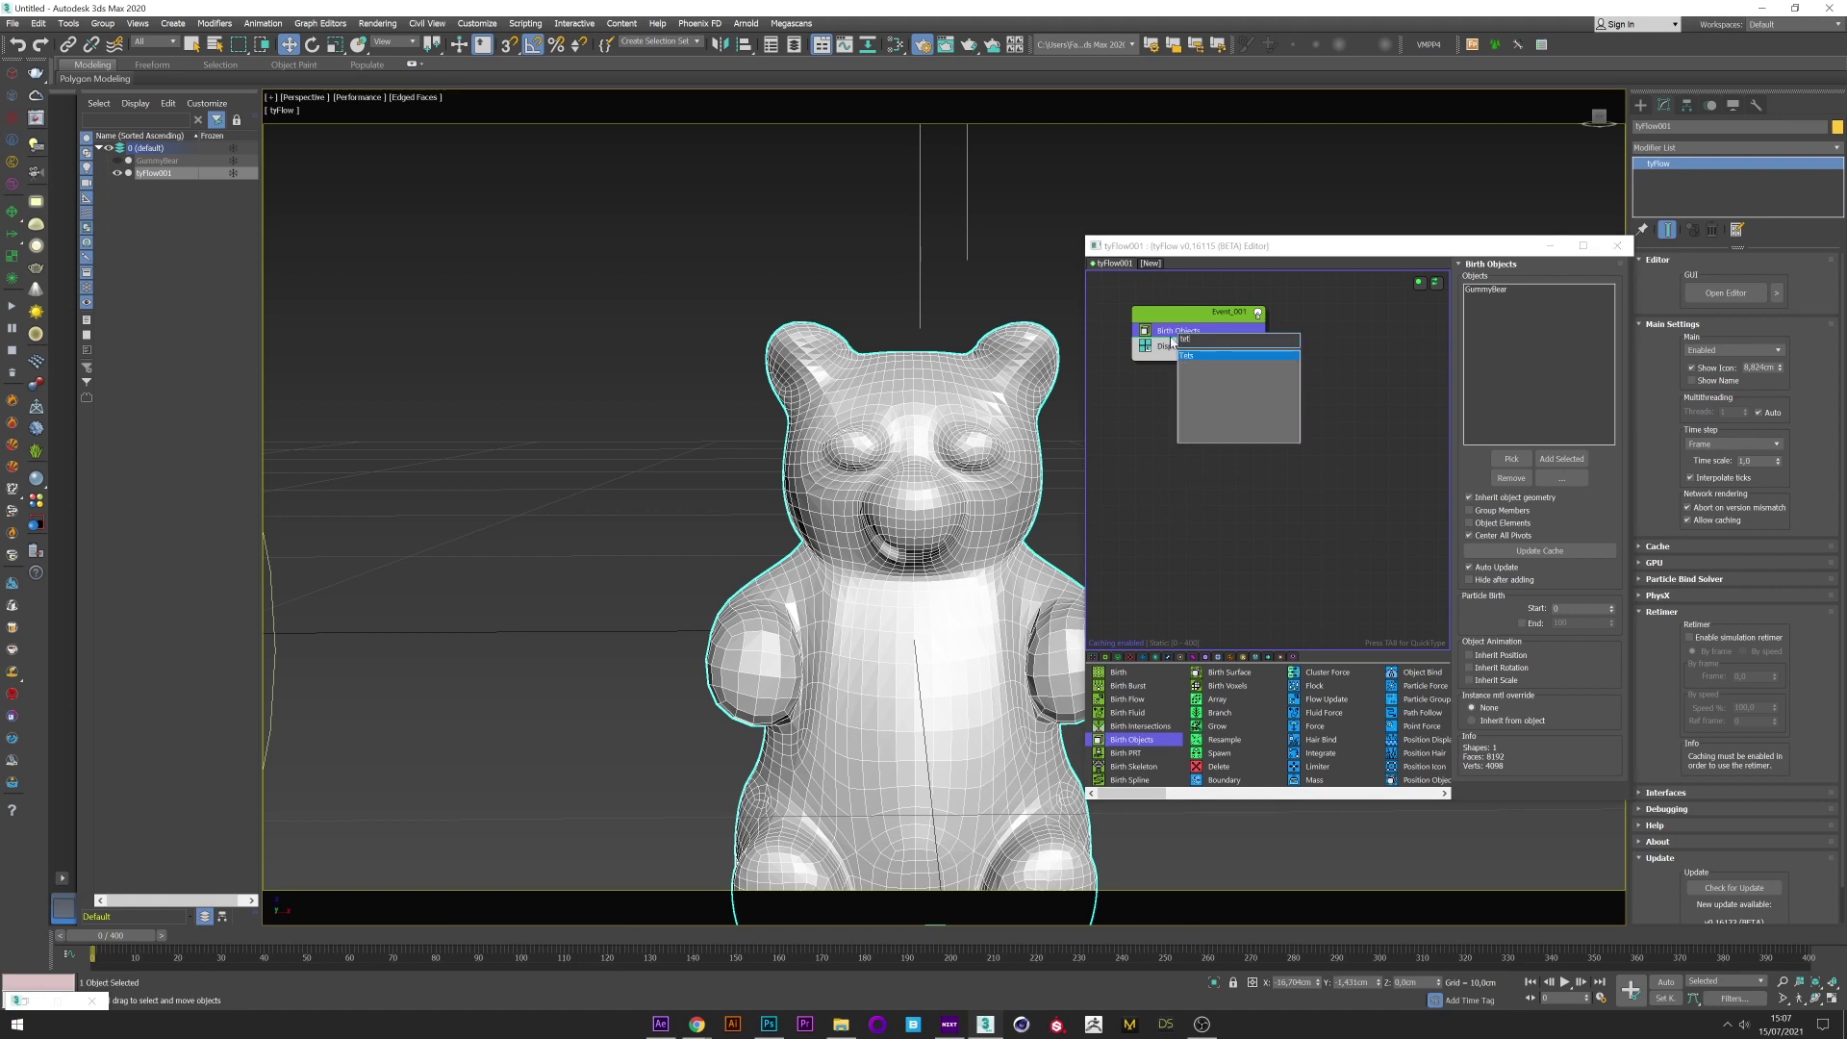
pyautogui.click(1205, 356)
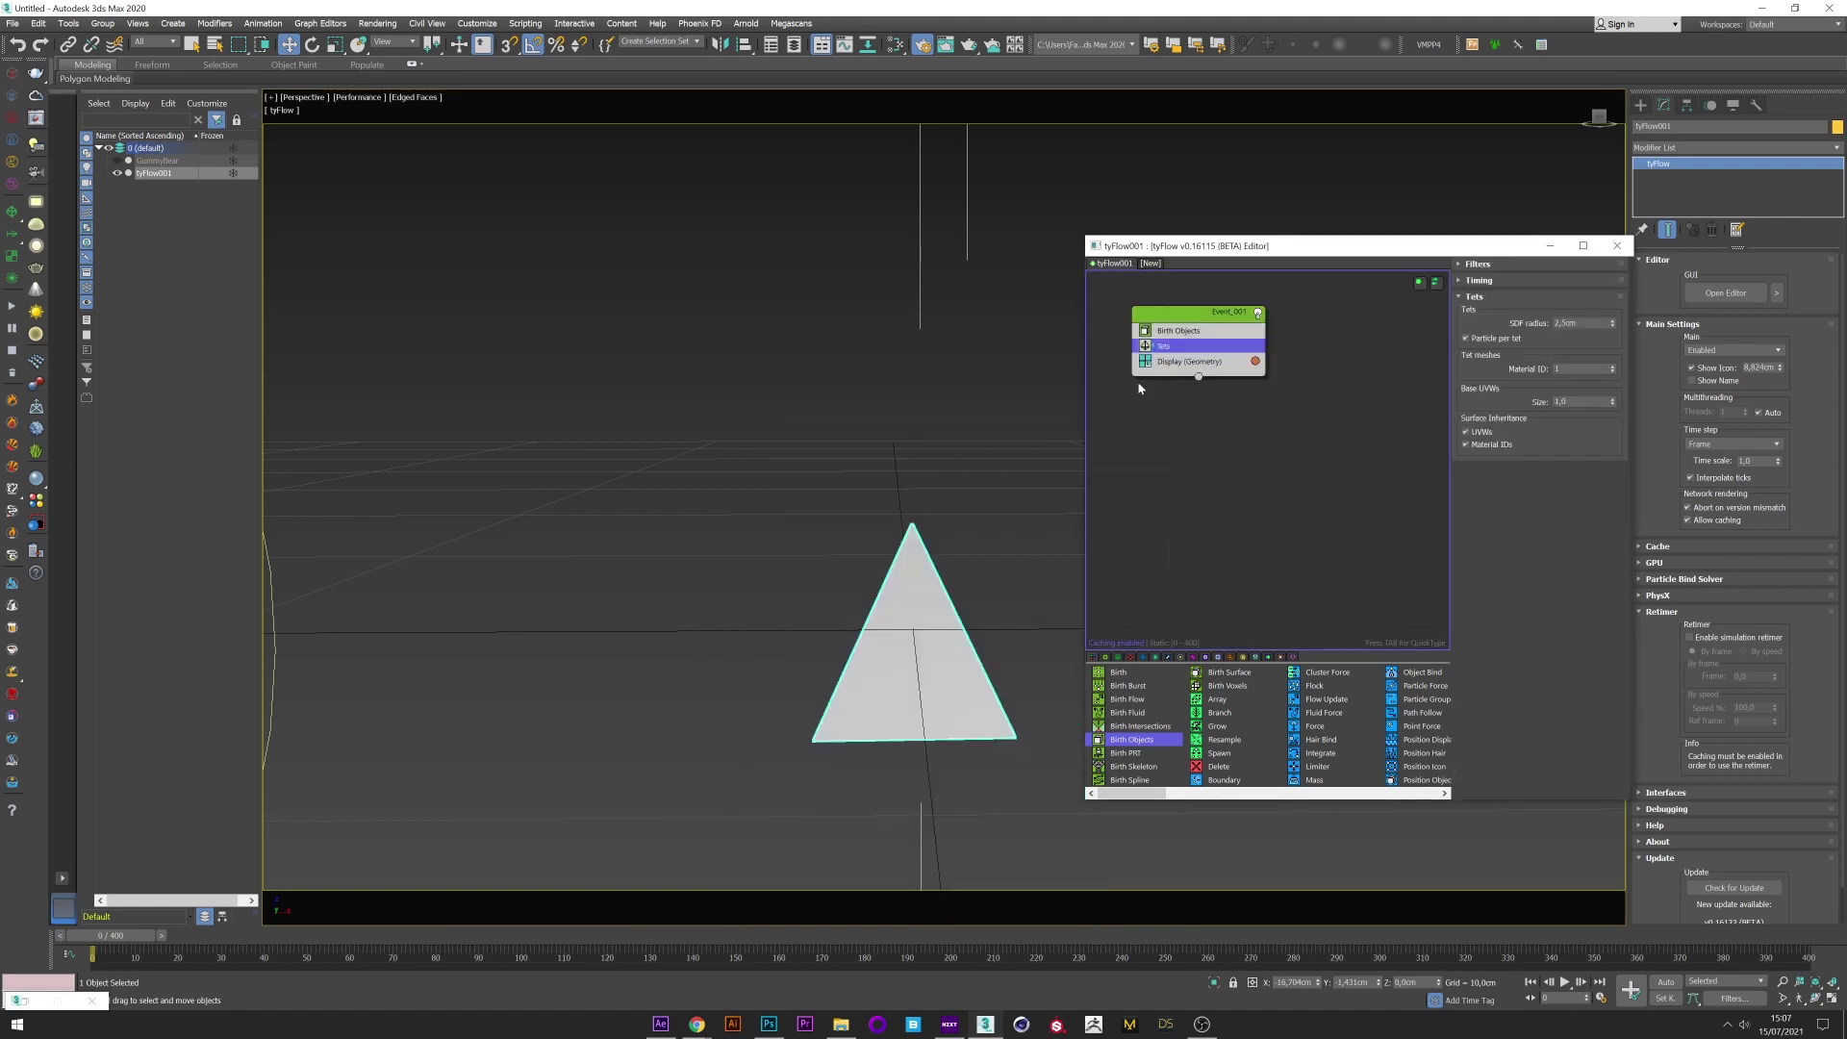
pyautogui.doubleClick(1568, 324)
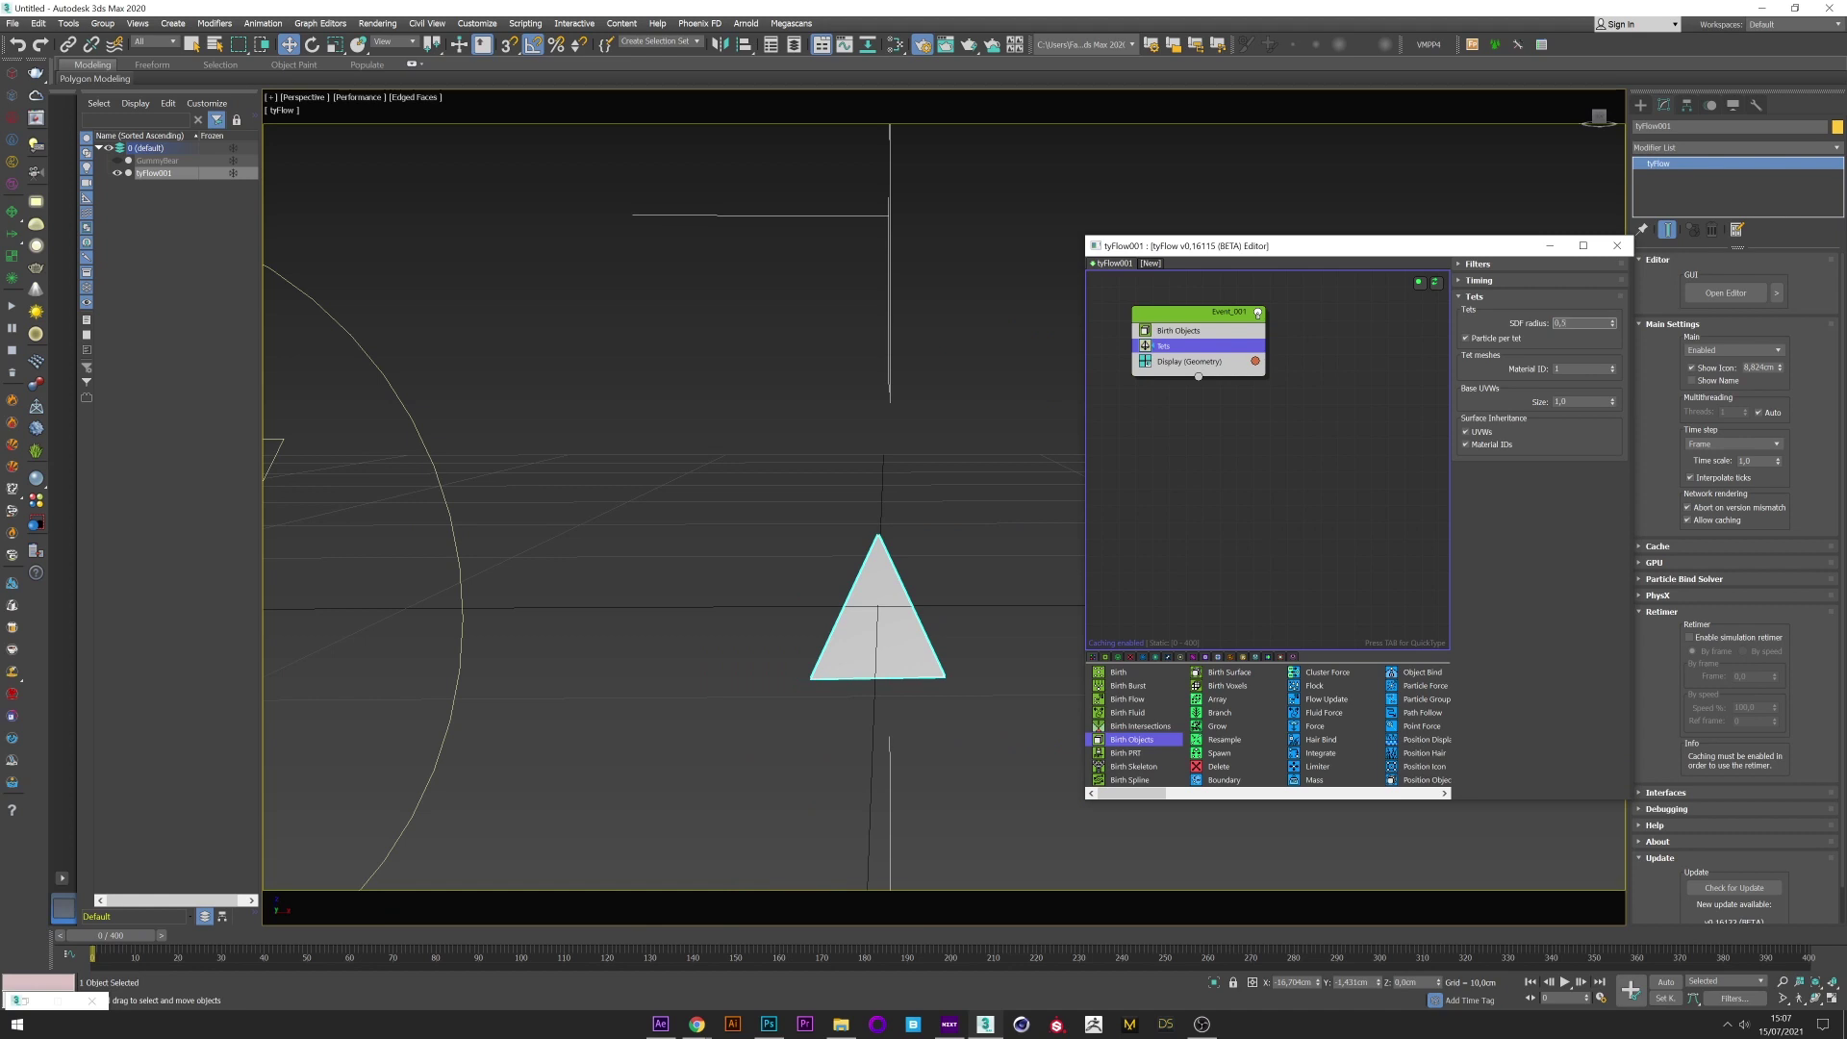
pyautogui.write('0,5')
pyautogui.press('Return')
pyautogui.keyDown('alt'); pyautogui.moveTo(1037, 539); pyautogui.dragTo(974, 545, button='middle'); pyautogui.keyUp('alt')
# Add a Cloth Bind operator to the bear's event and minimize the tyFlow editor.
pyautogui.press('Tab')
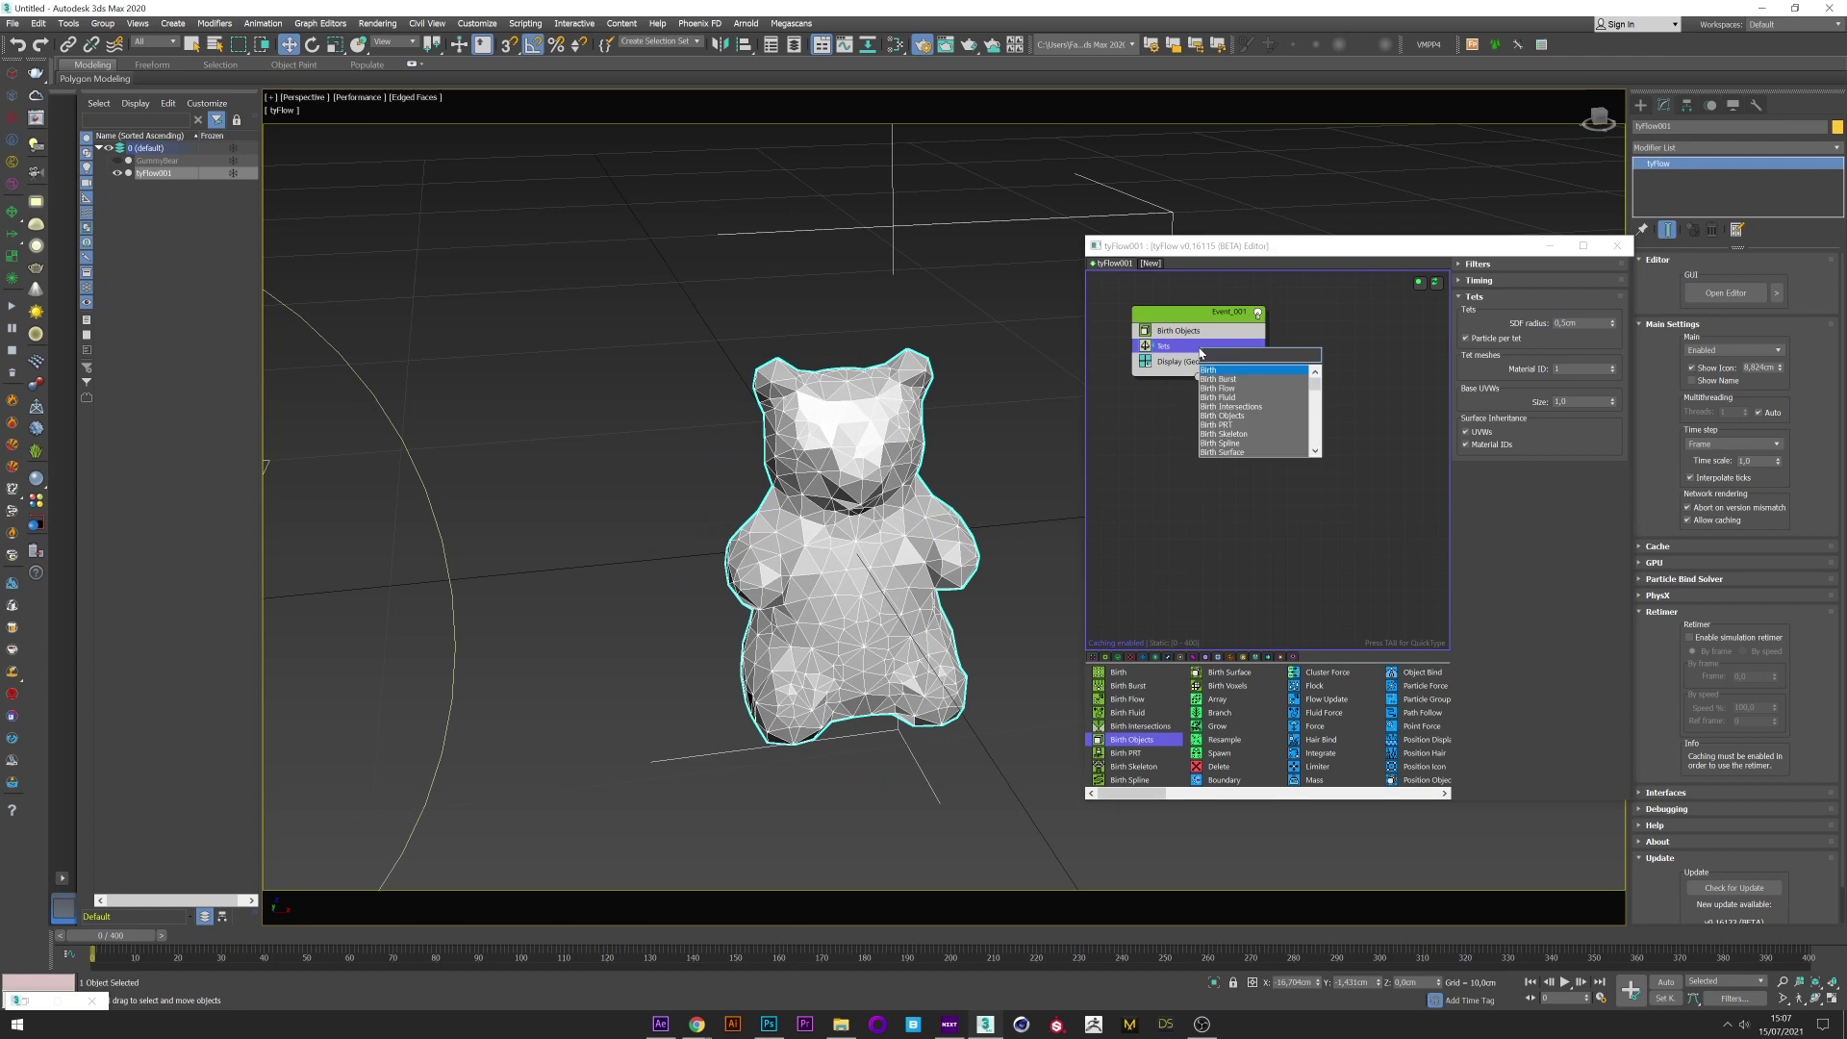
pyautogui.write('clo')
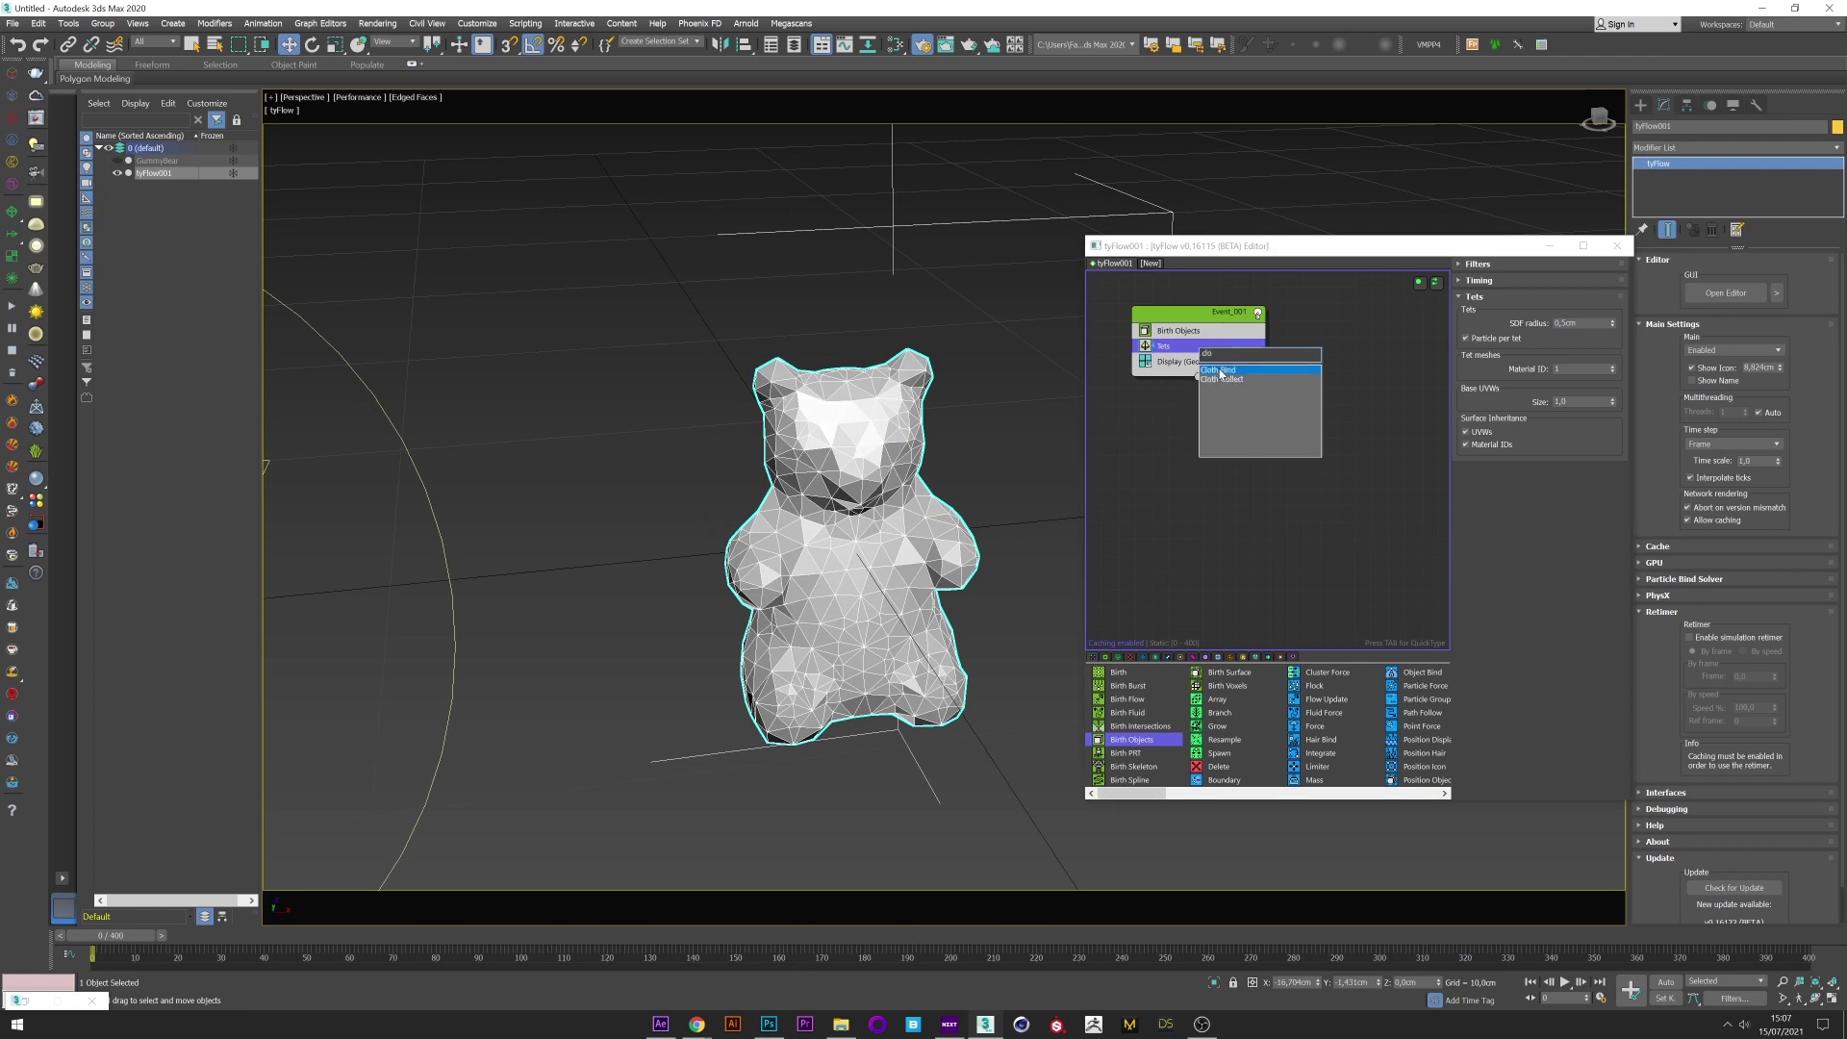
pyautogui.click(1220, 369)
pyautogui.click(1550, 247)
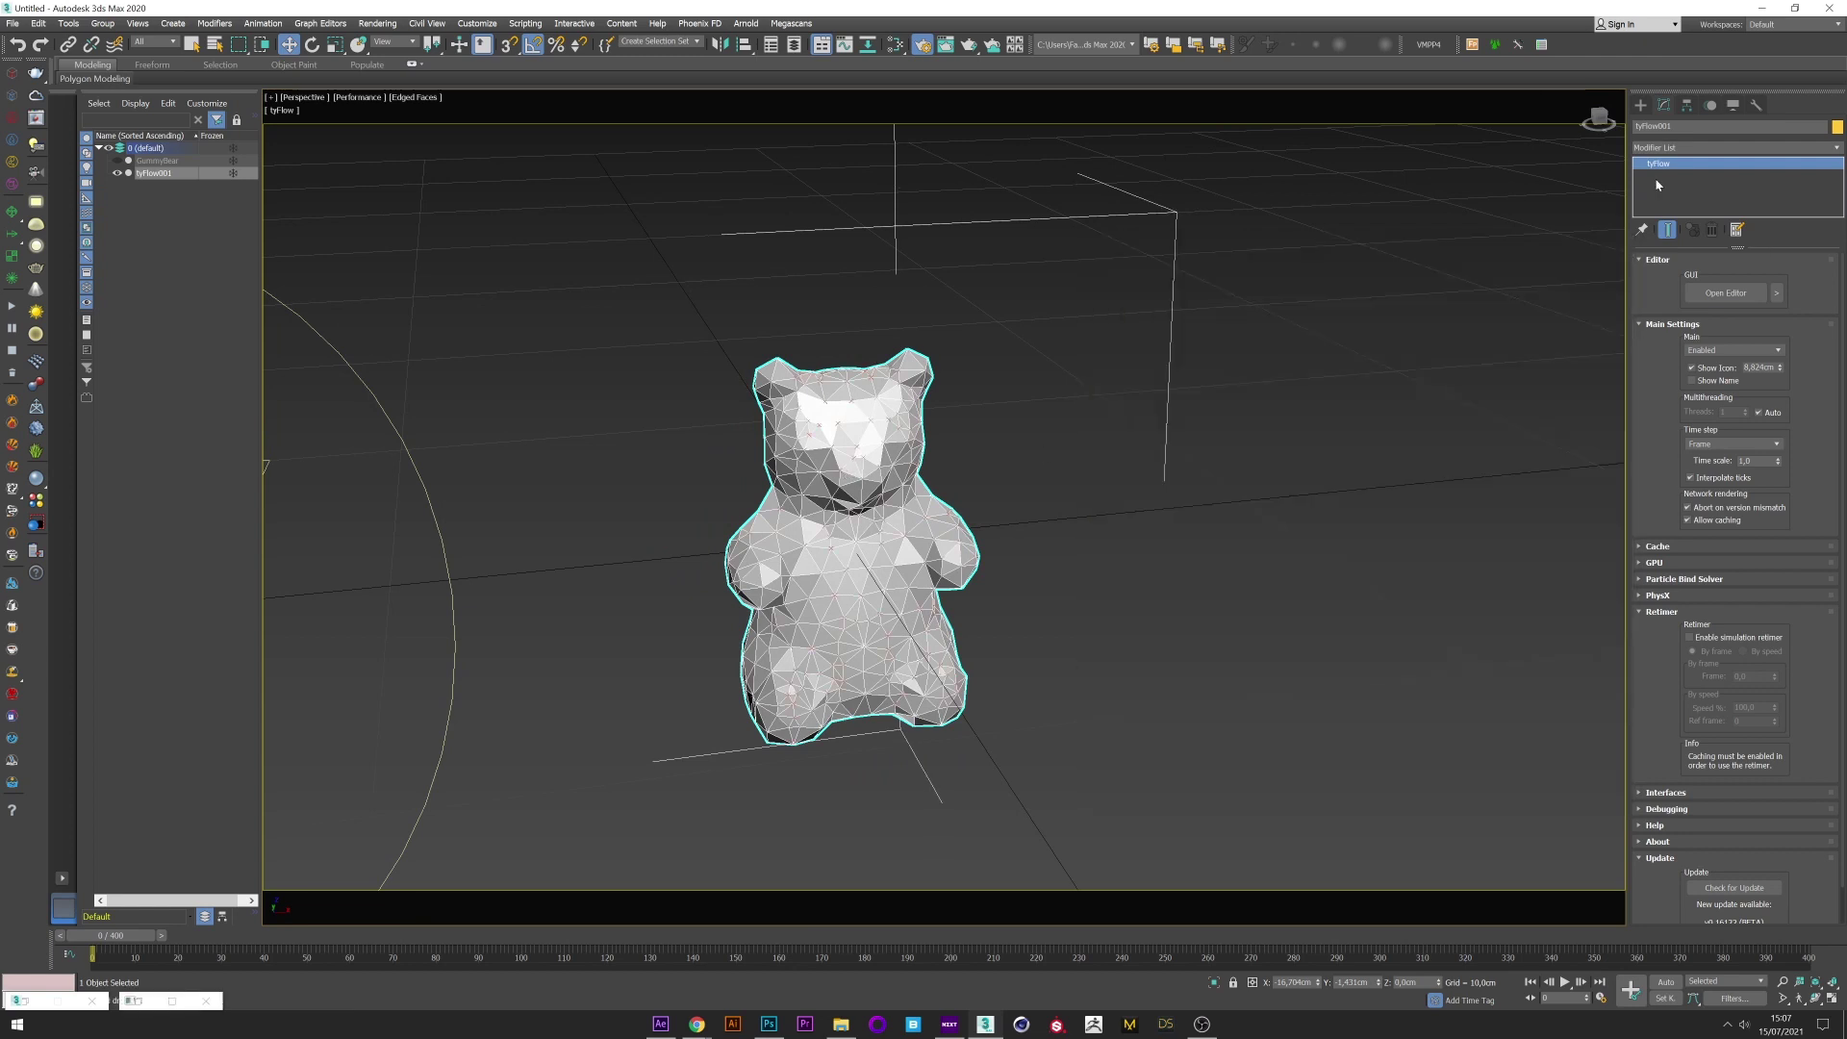
# Apply a tyWeld modifier to the tetrahedral bear and convert it to an Editable Poly.
pyautogui.click(1670, 147)
pyautogui.write('tyw')
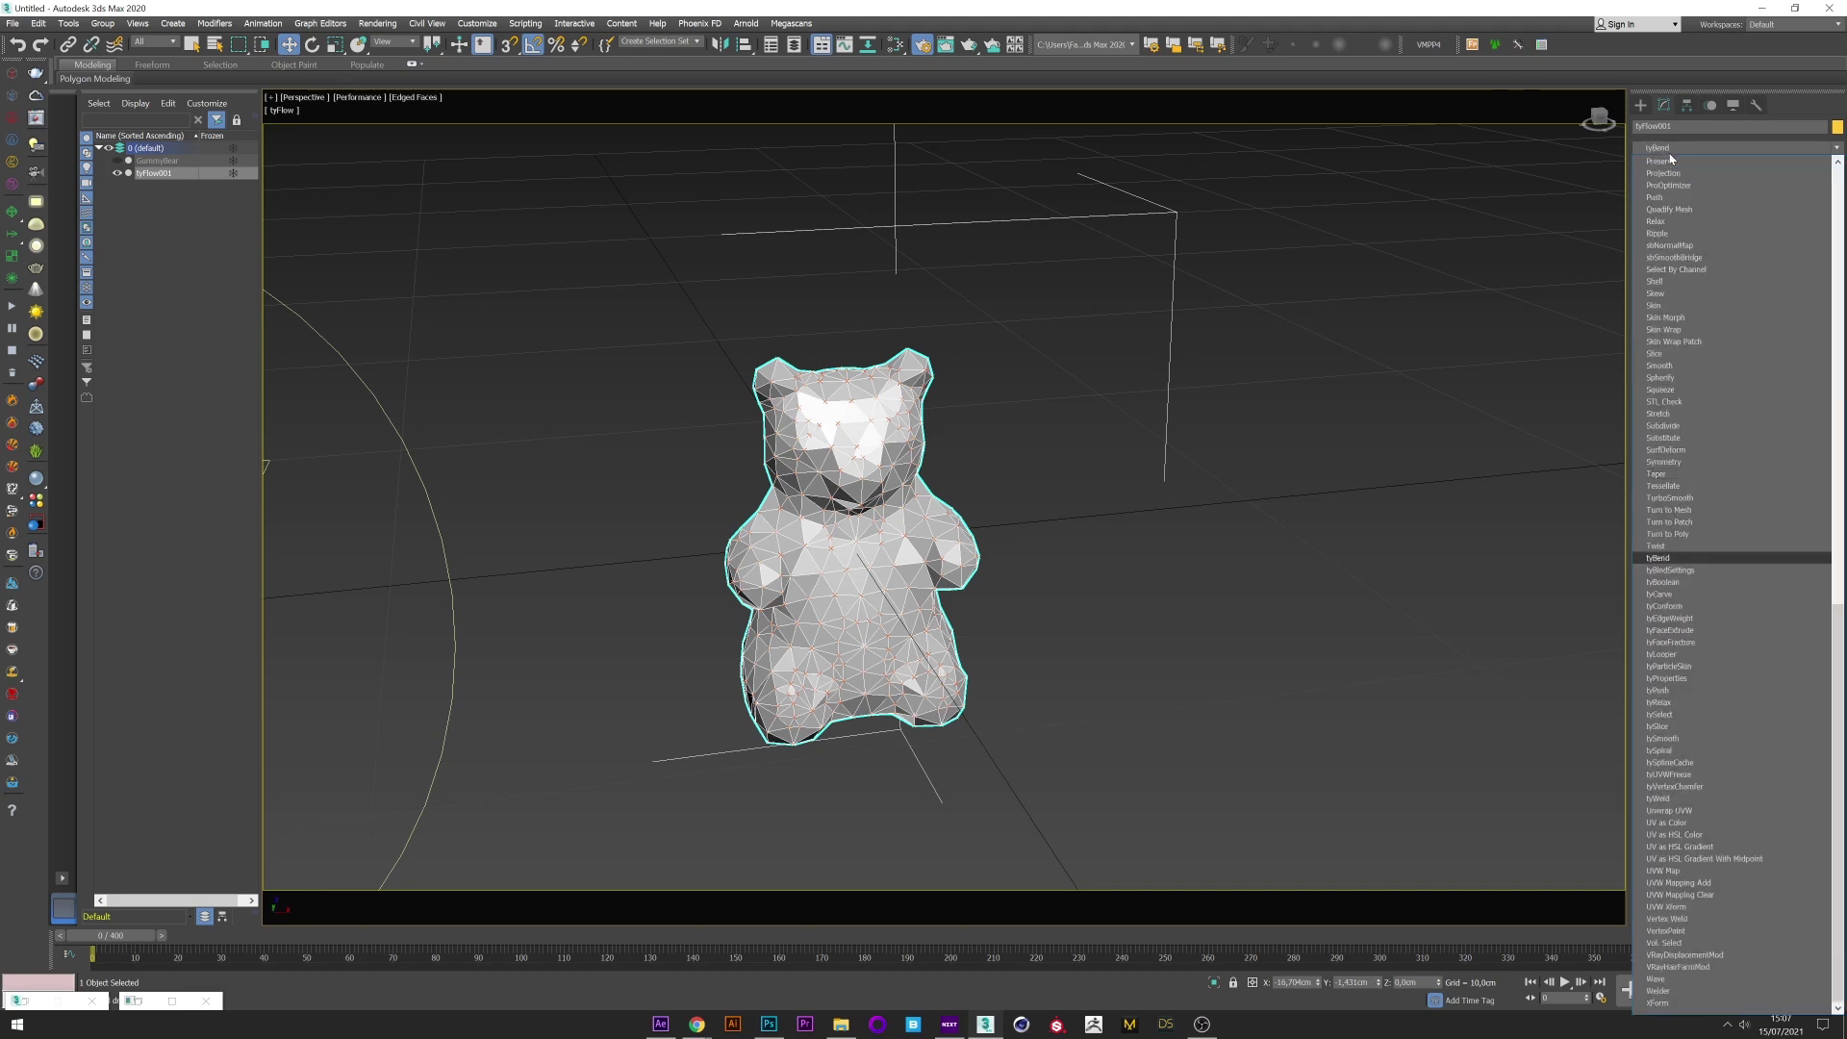
pyautogui.click(1672, 800)
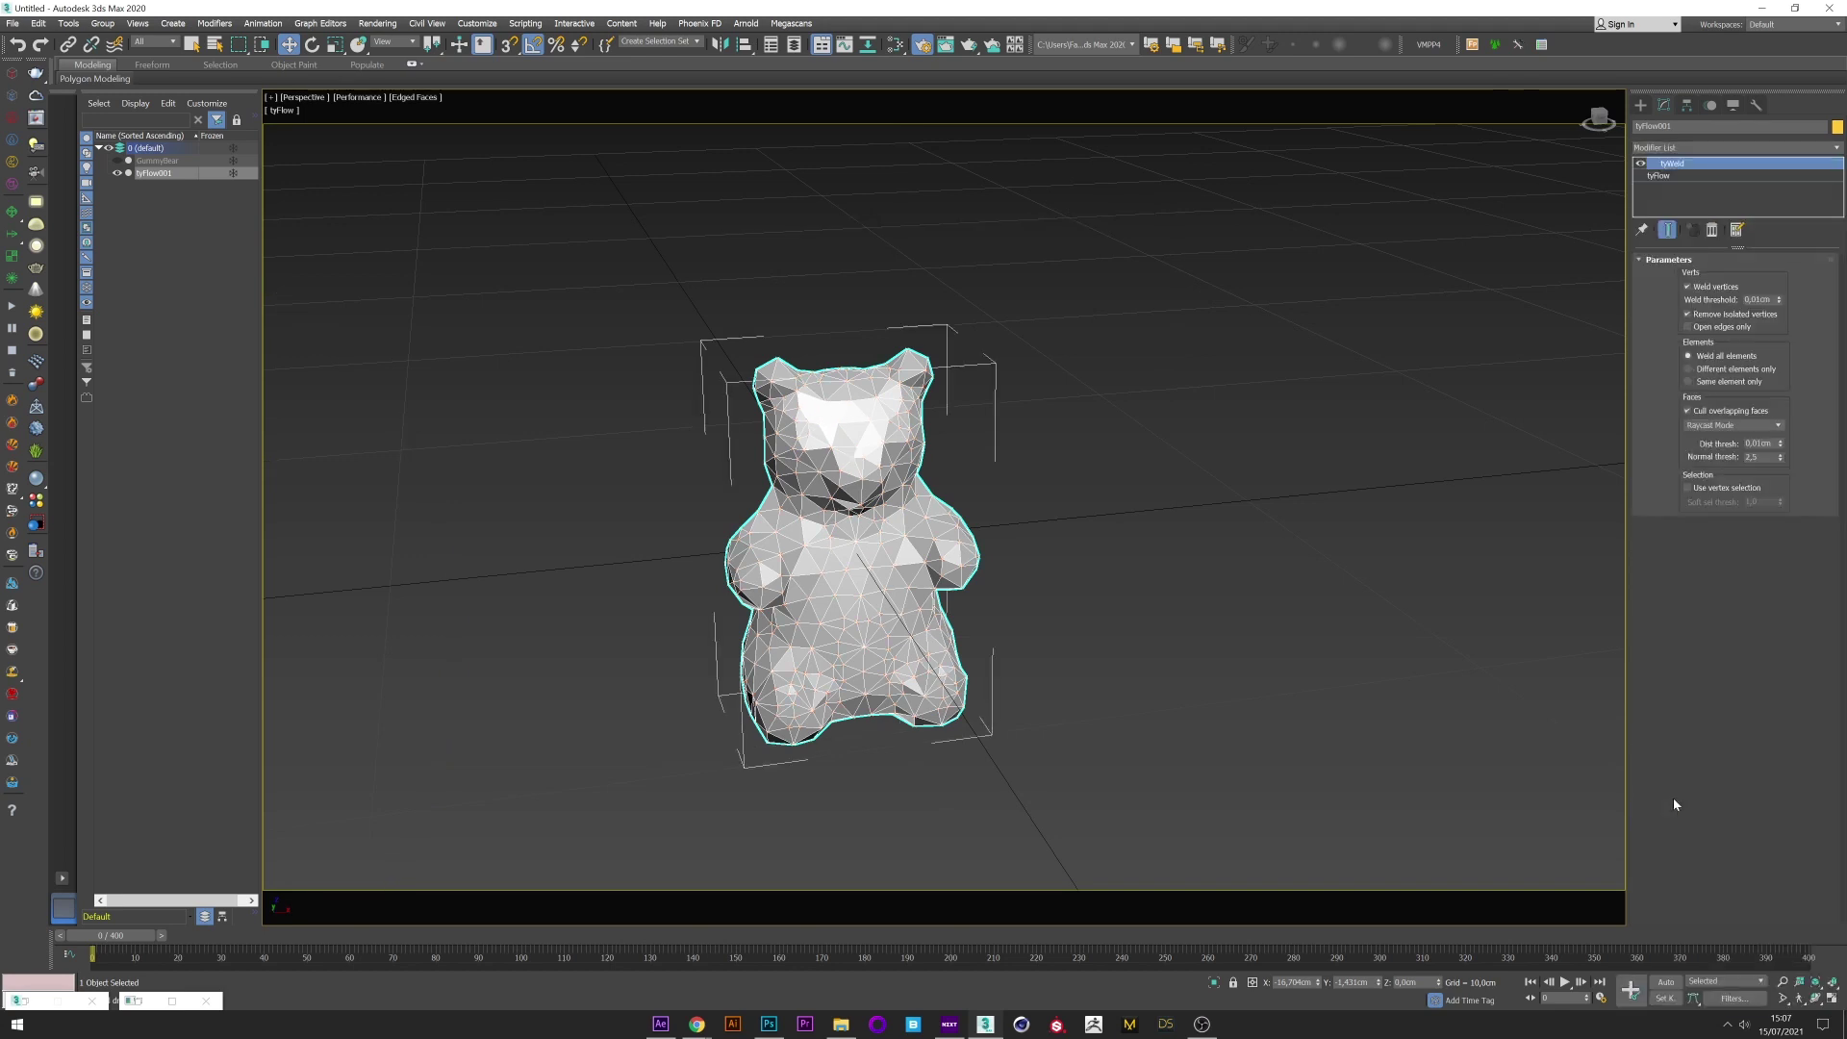
pyautogui.rightClick(838, 463)
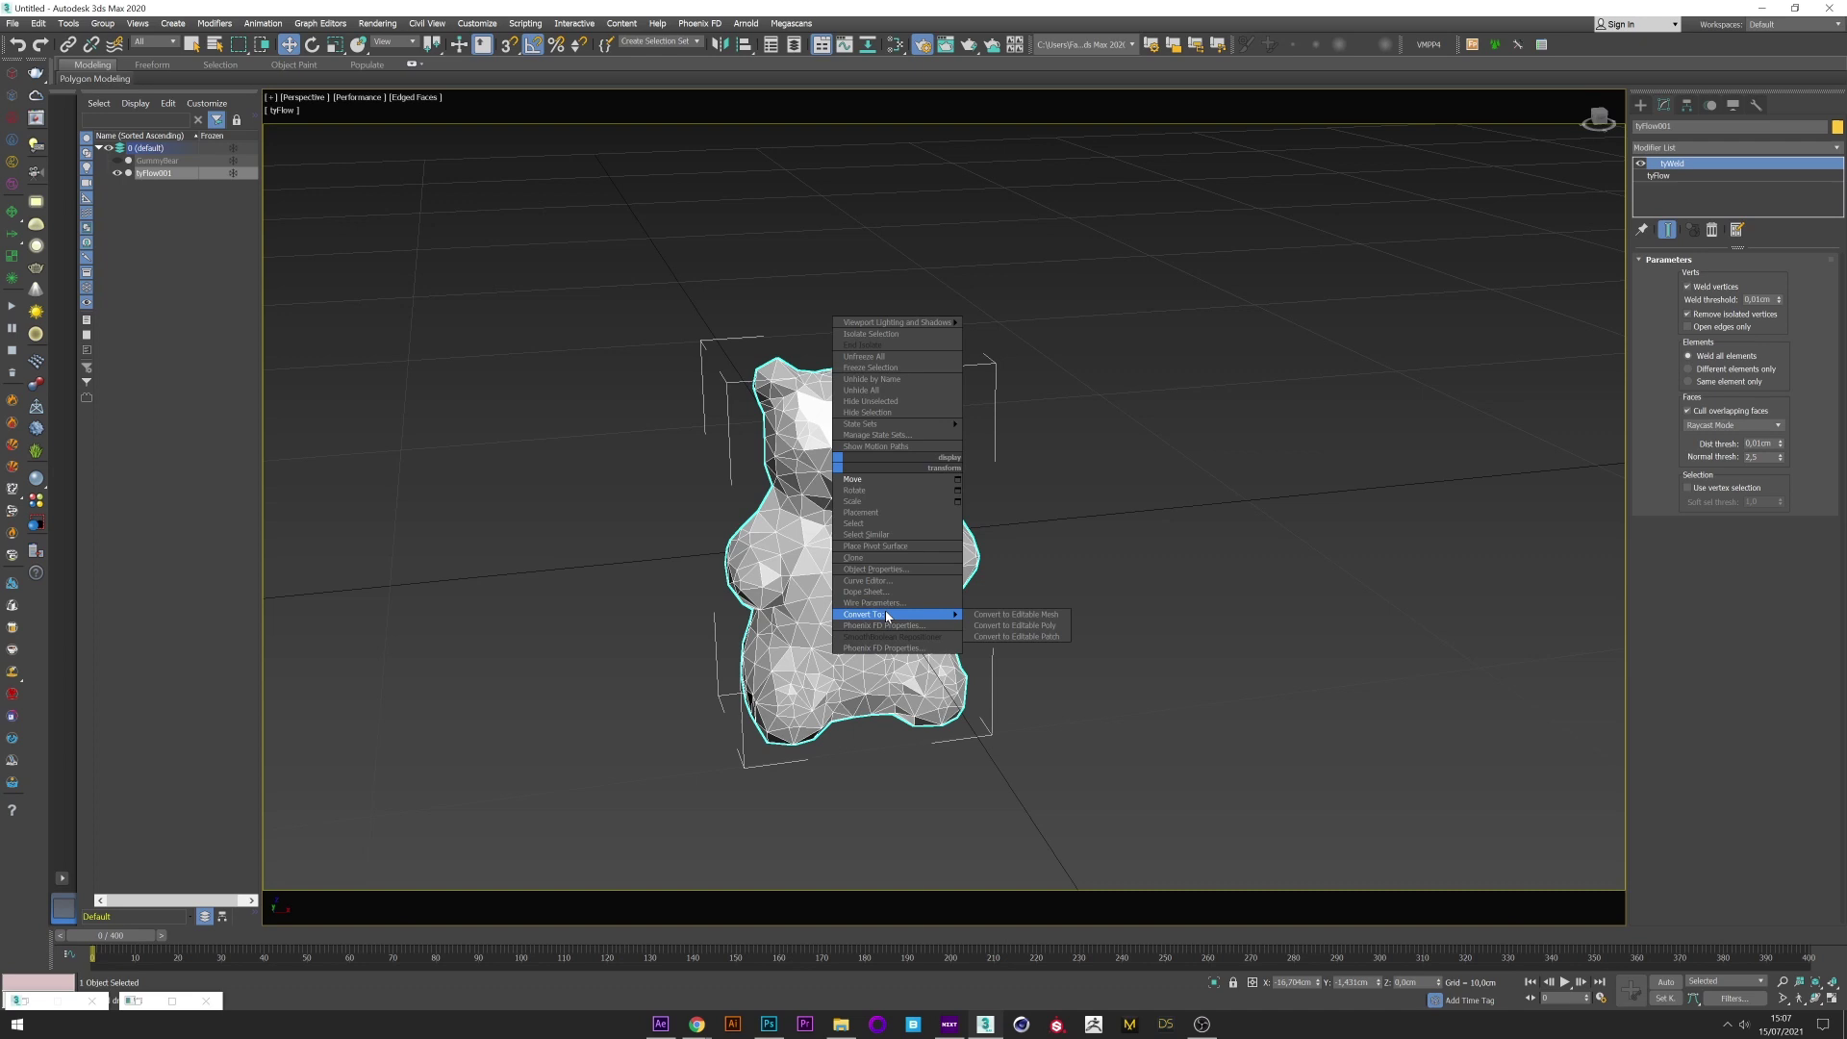
pyautogui.click(990, 625)
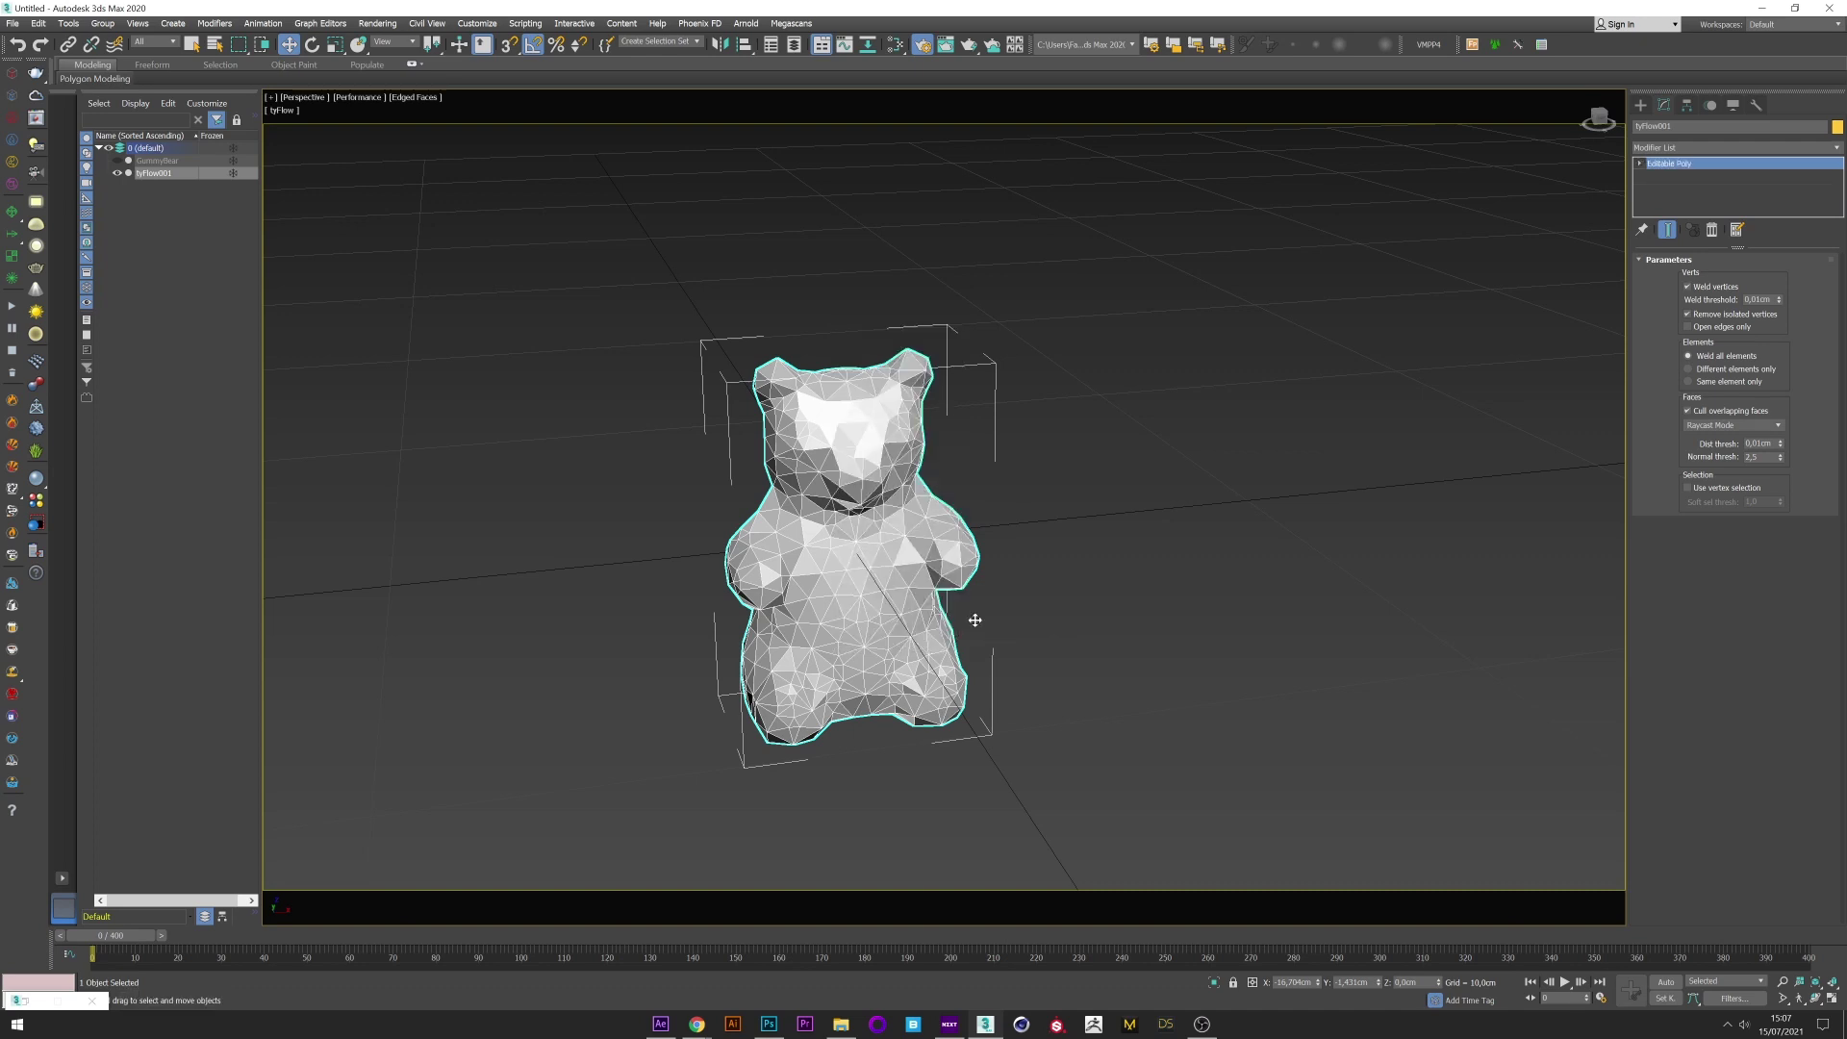
# Rename the converted bear mesh as LowQ.
pyautogui.click(154, 174)
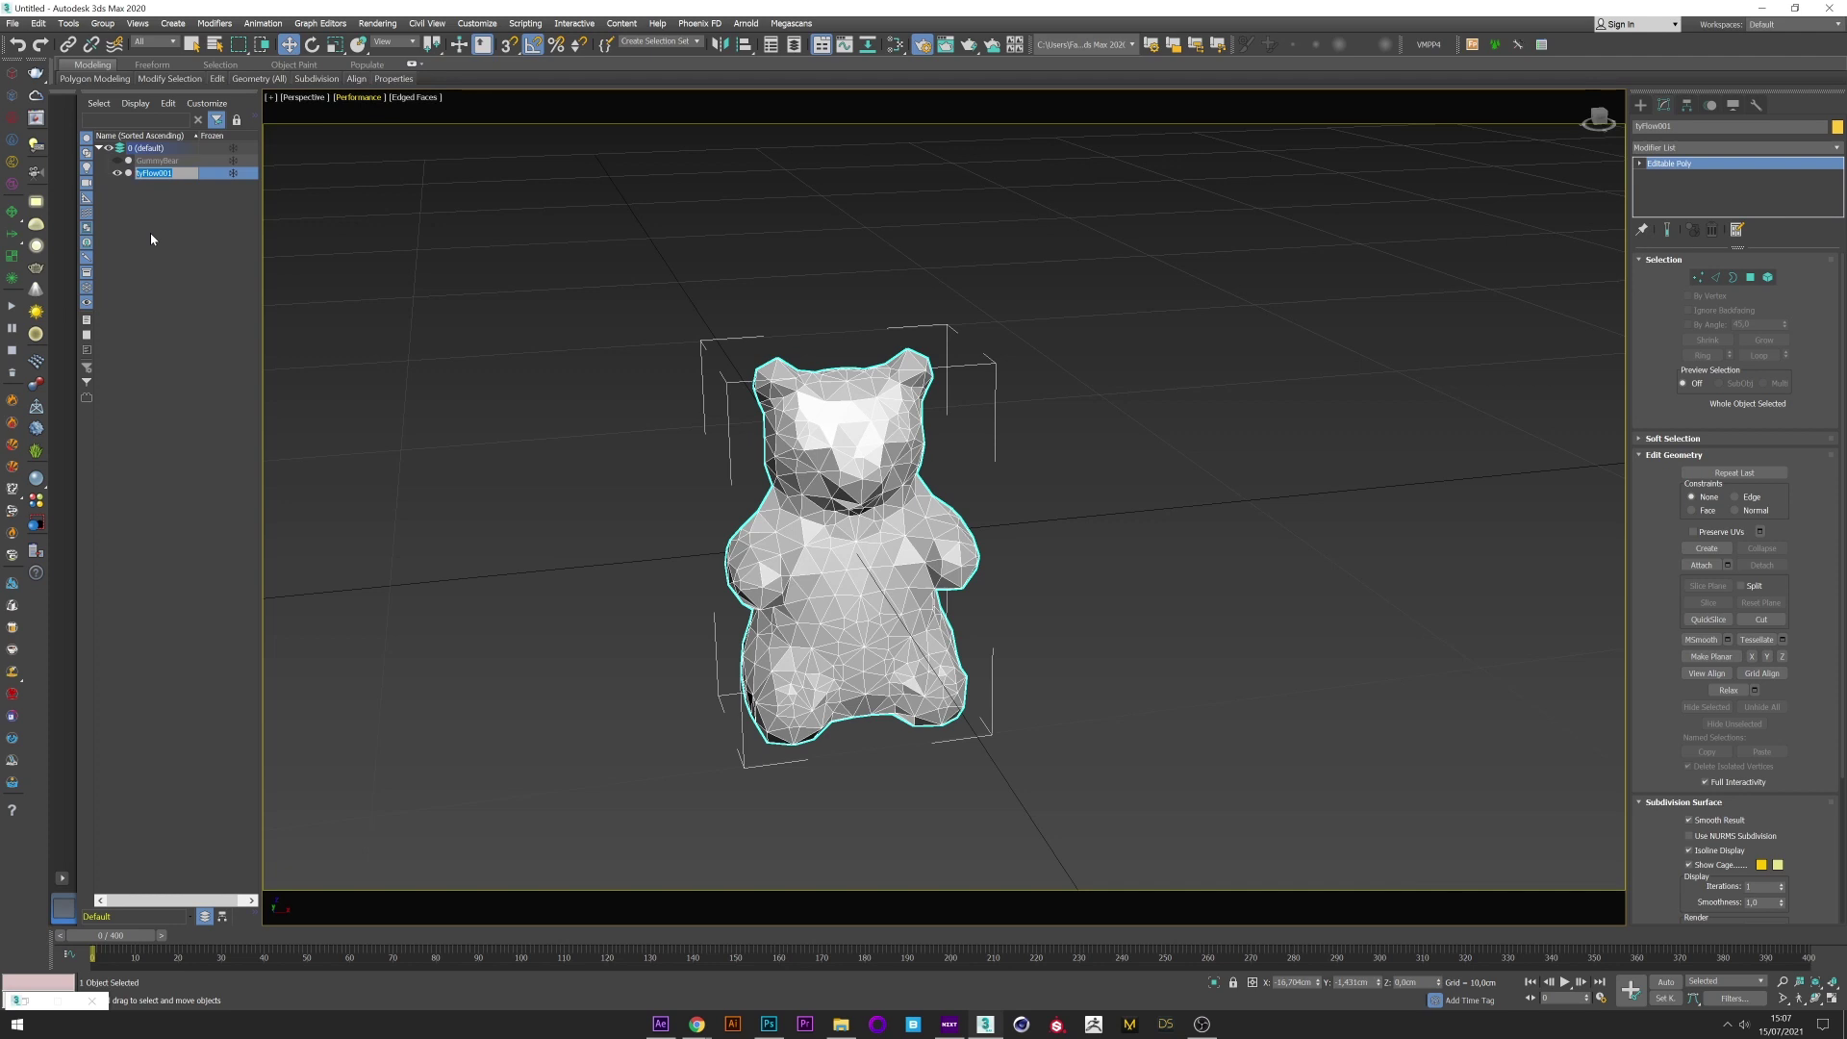
pyautogui.write('Low')
pyautogui.press('capslock')
pyautogui.write('Q')
pyautogui.press('Return')
# Create a new tyFlow object beside the low-poly bear.
pyautogui.click(1640, 105)
pyautogui.scroll(-1, 1424, 348)
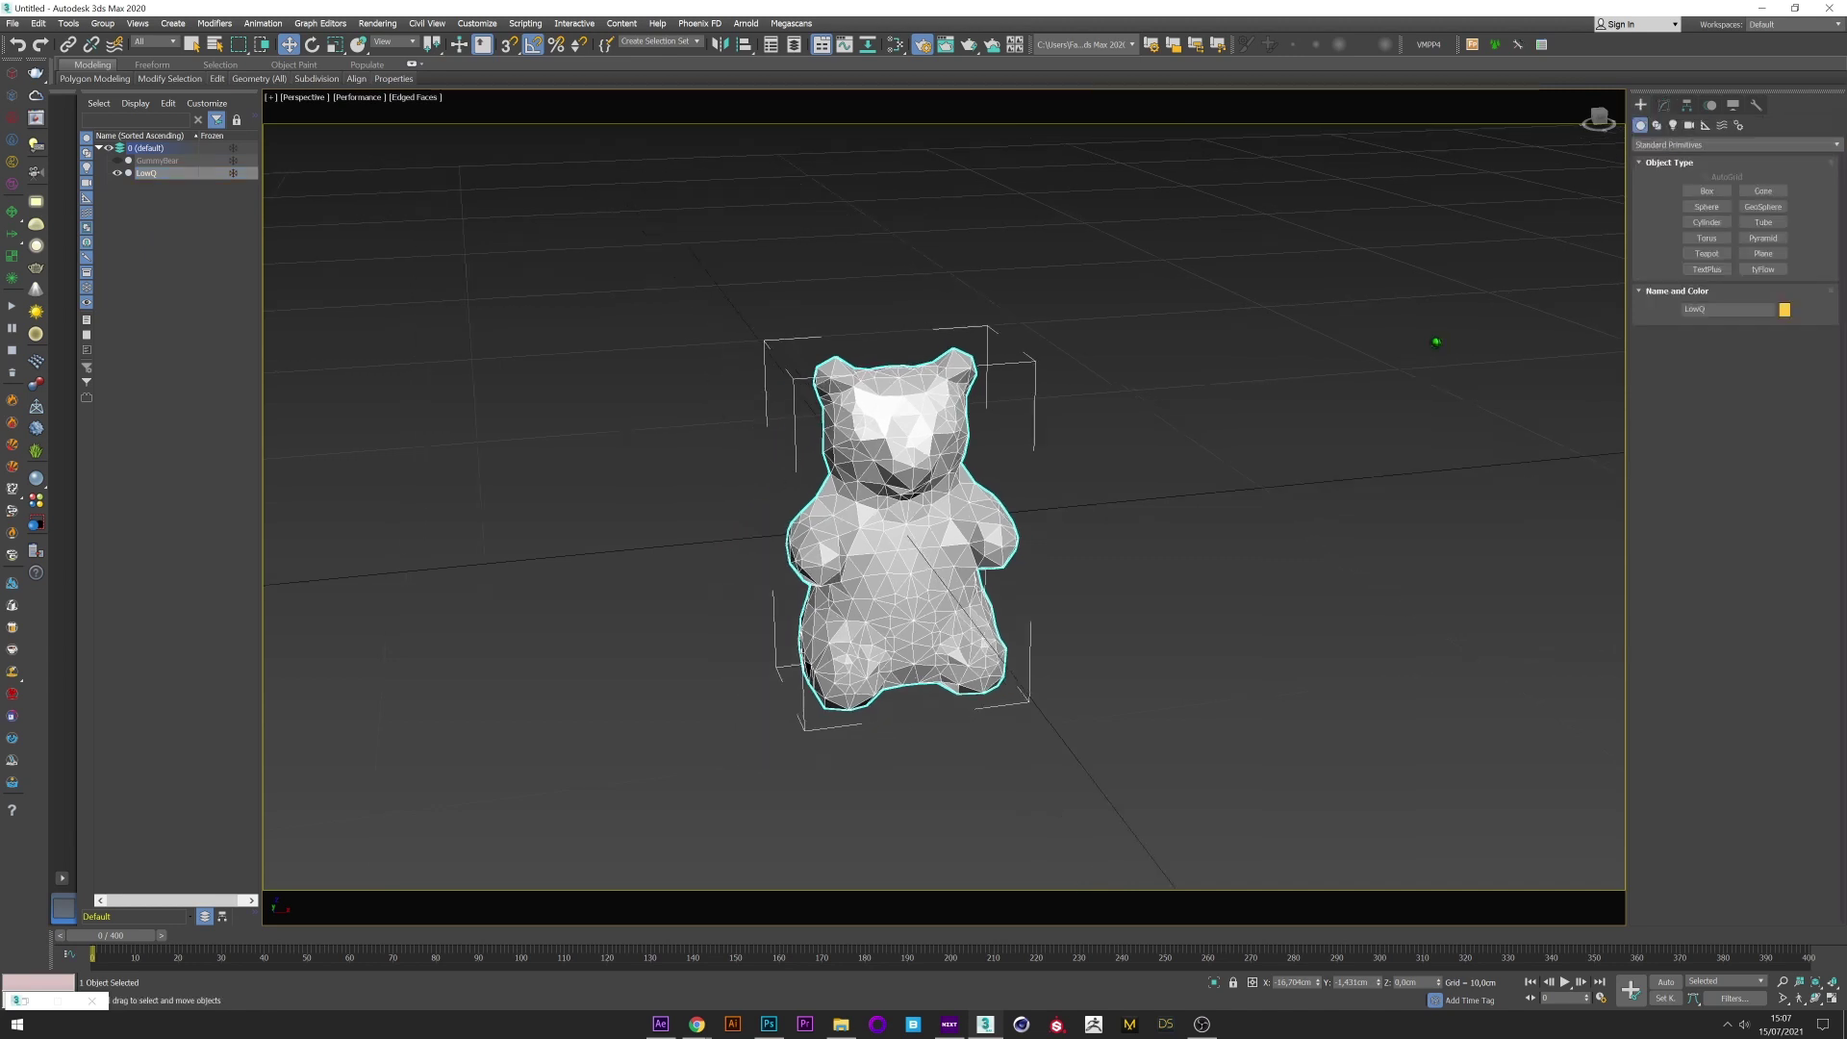
pyautogui.scroll(-1, 1436, 342)
pyautogui.click(1764, 269)
pyautogui.moveTo(1304, 520); pyautogui.dragTo(1329, 558)
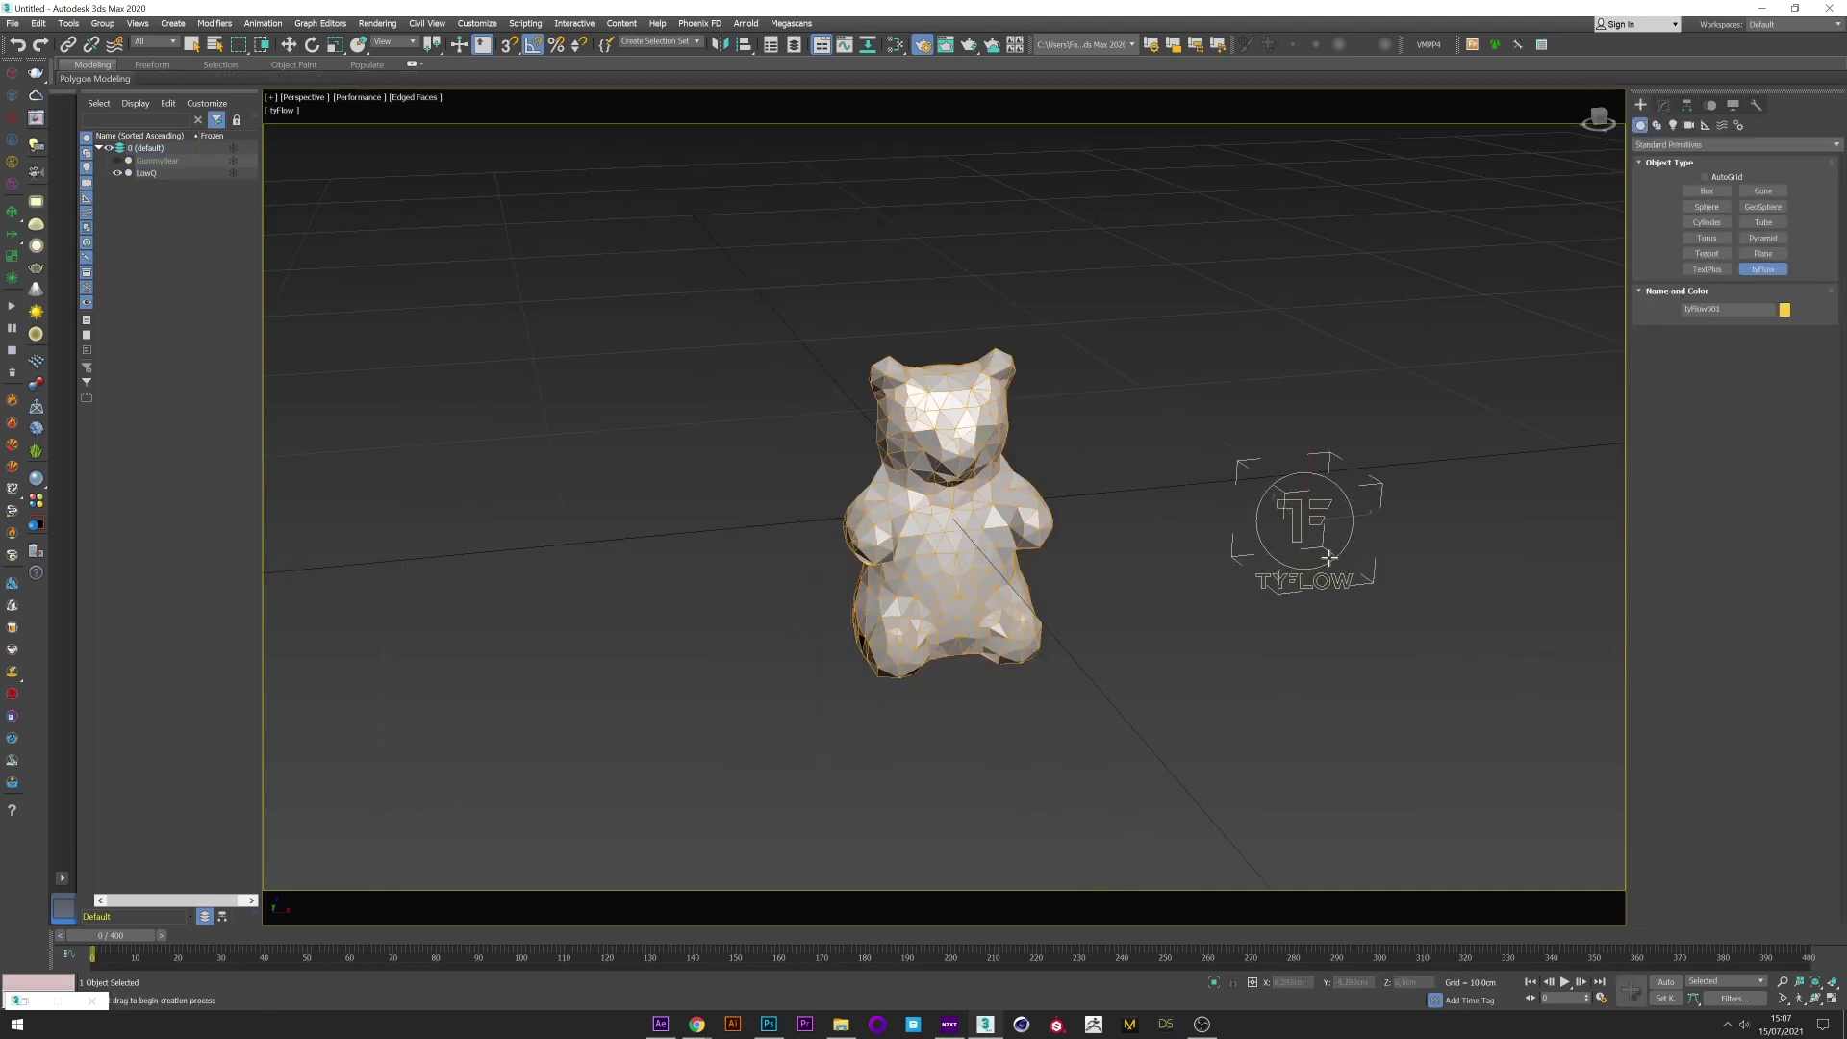
pyautogui.rightClick(1328, 558)
pyautogui.rightClick(1328, 558)
pyautogui.click(1352, 563)
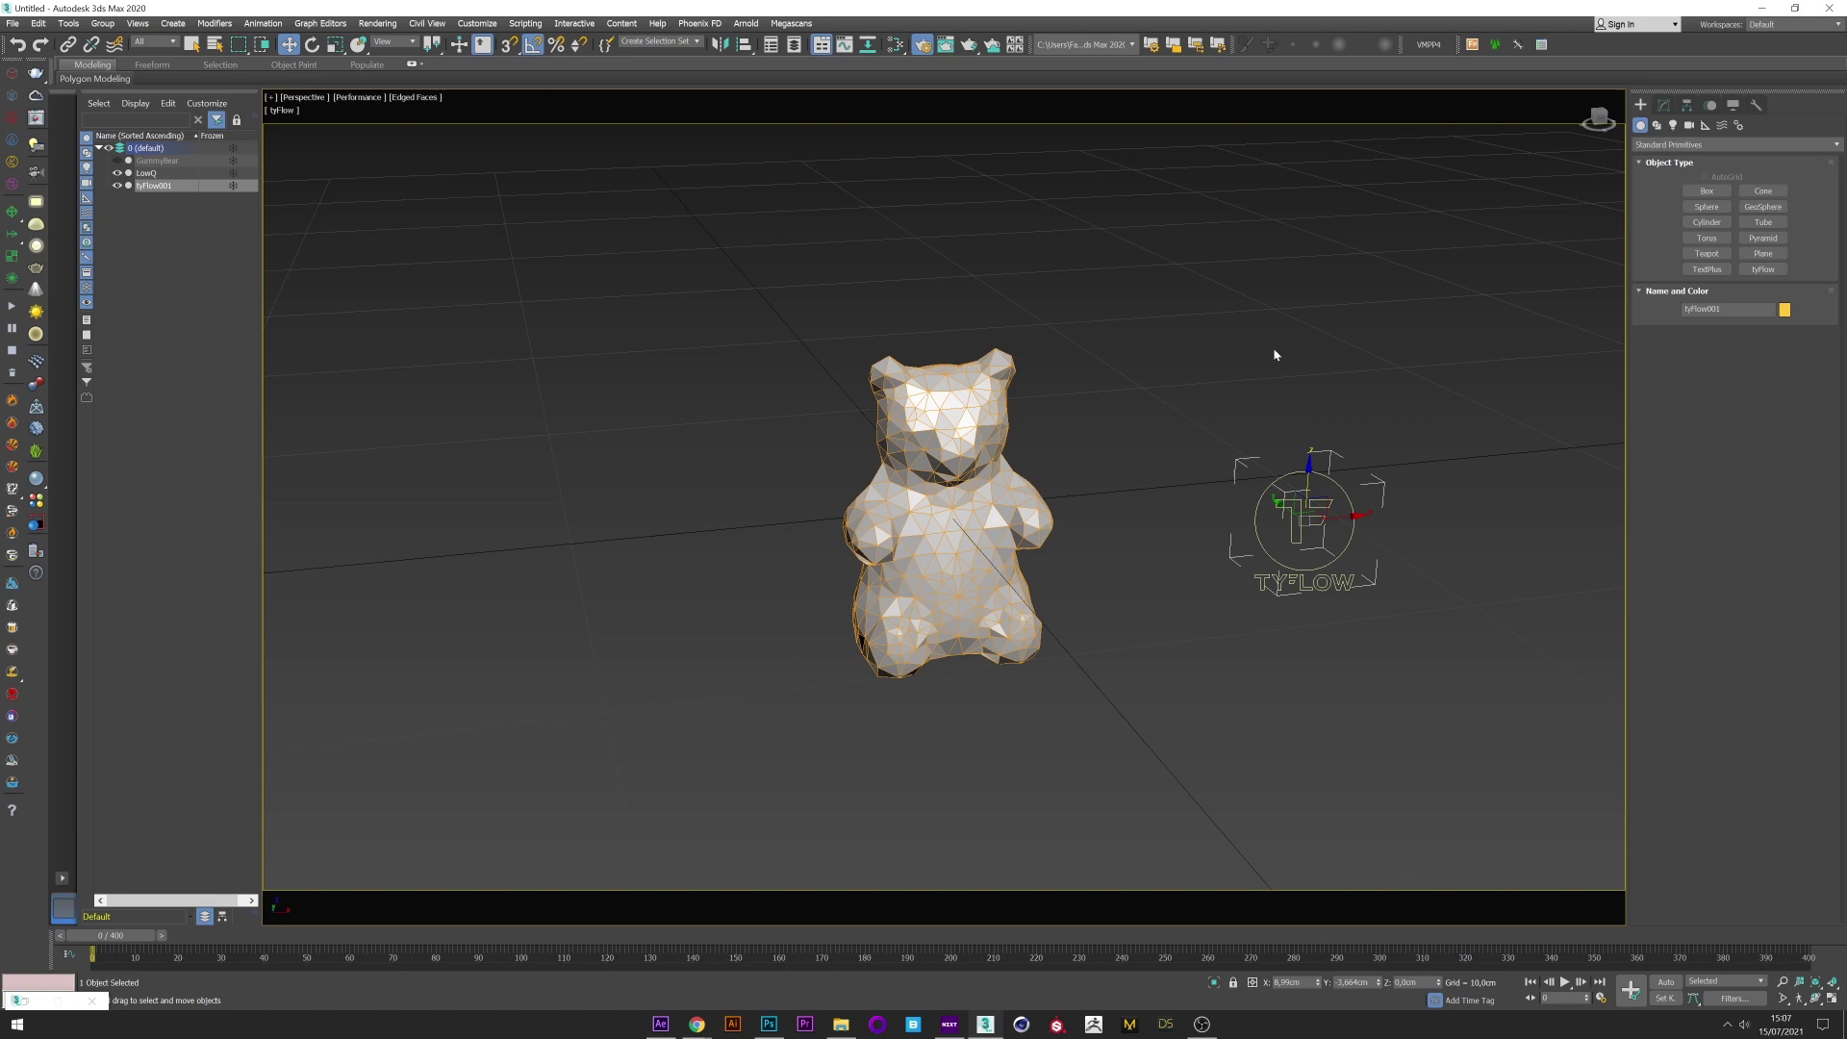
# Center the pivot of the LowQ bear to the object.
pyautogui.click(948, 481)
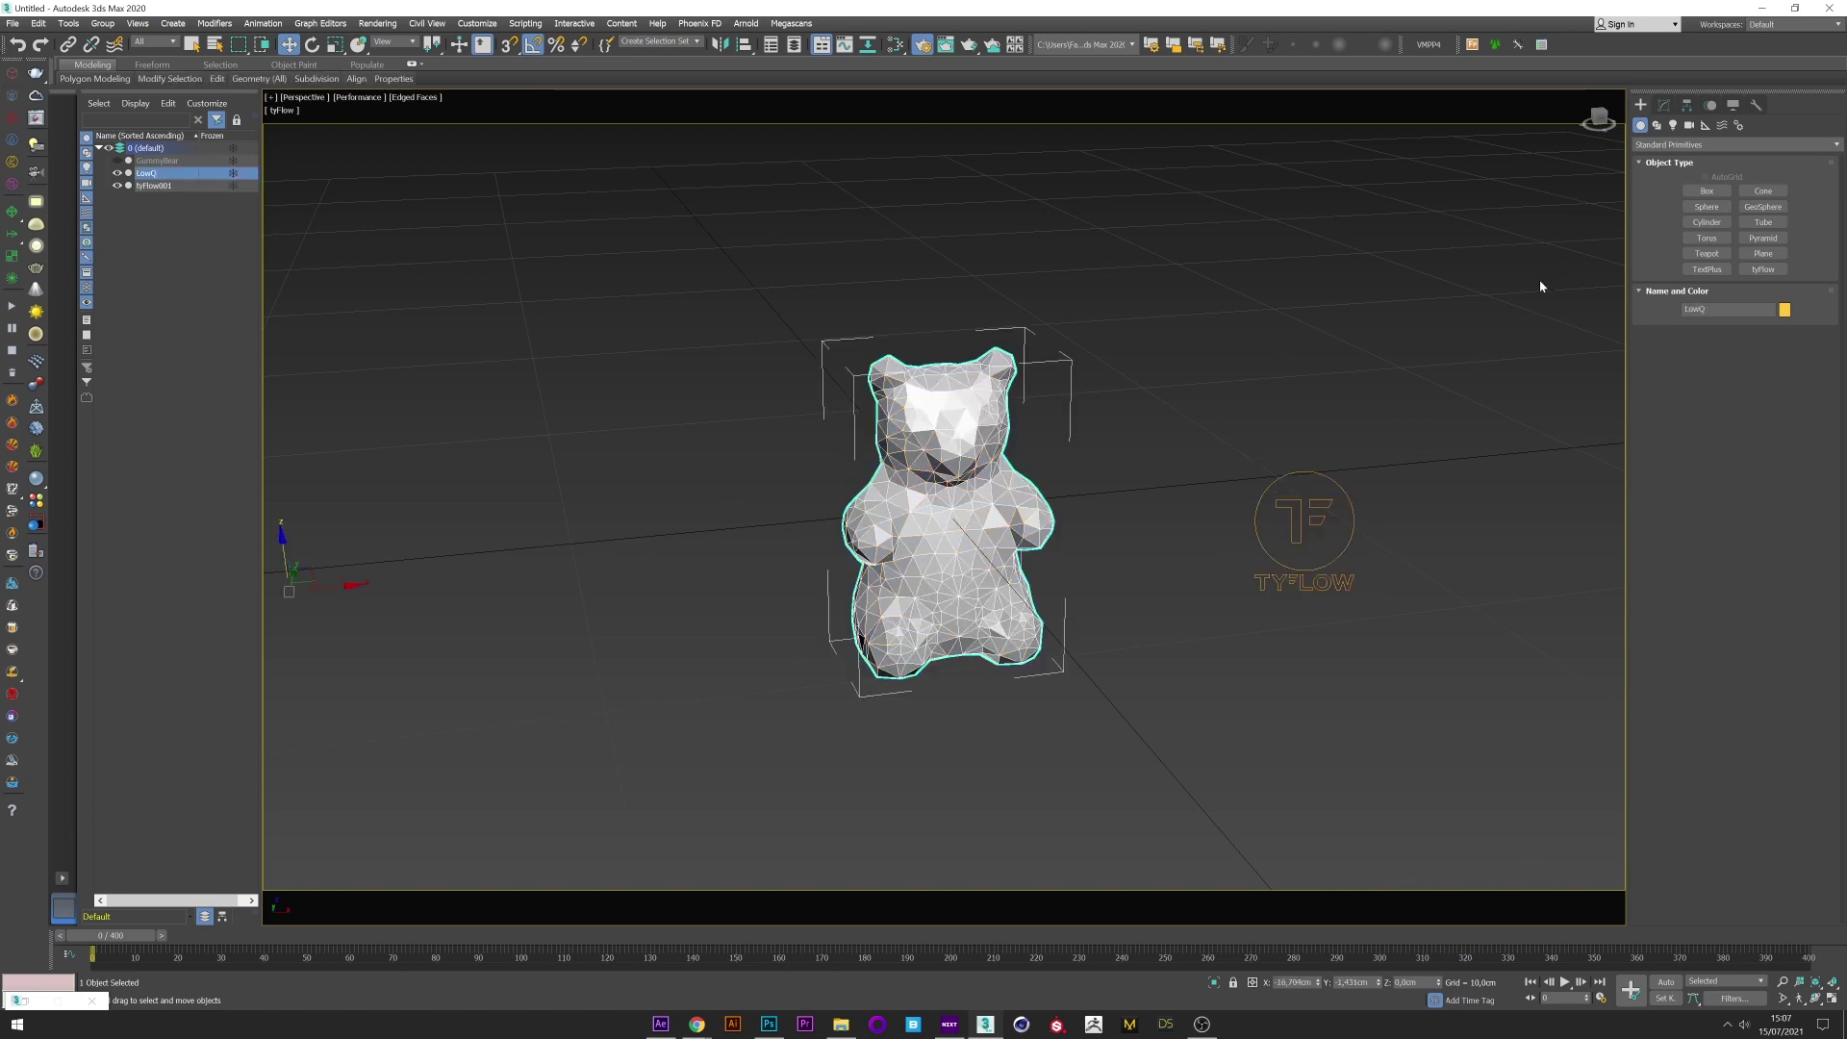
pyautogui.click(1687, 106)
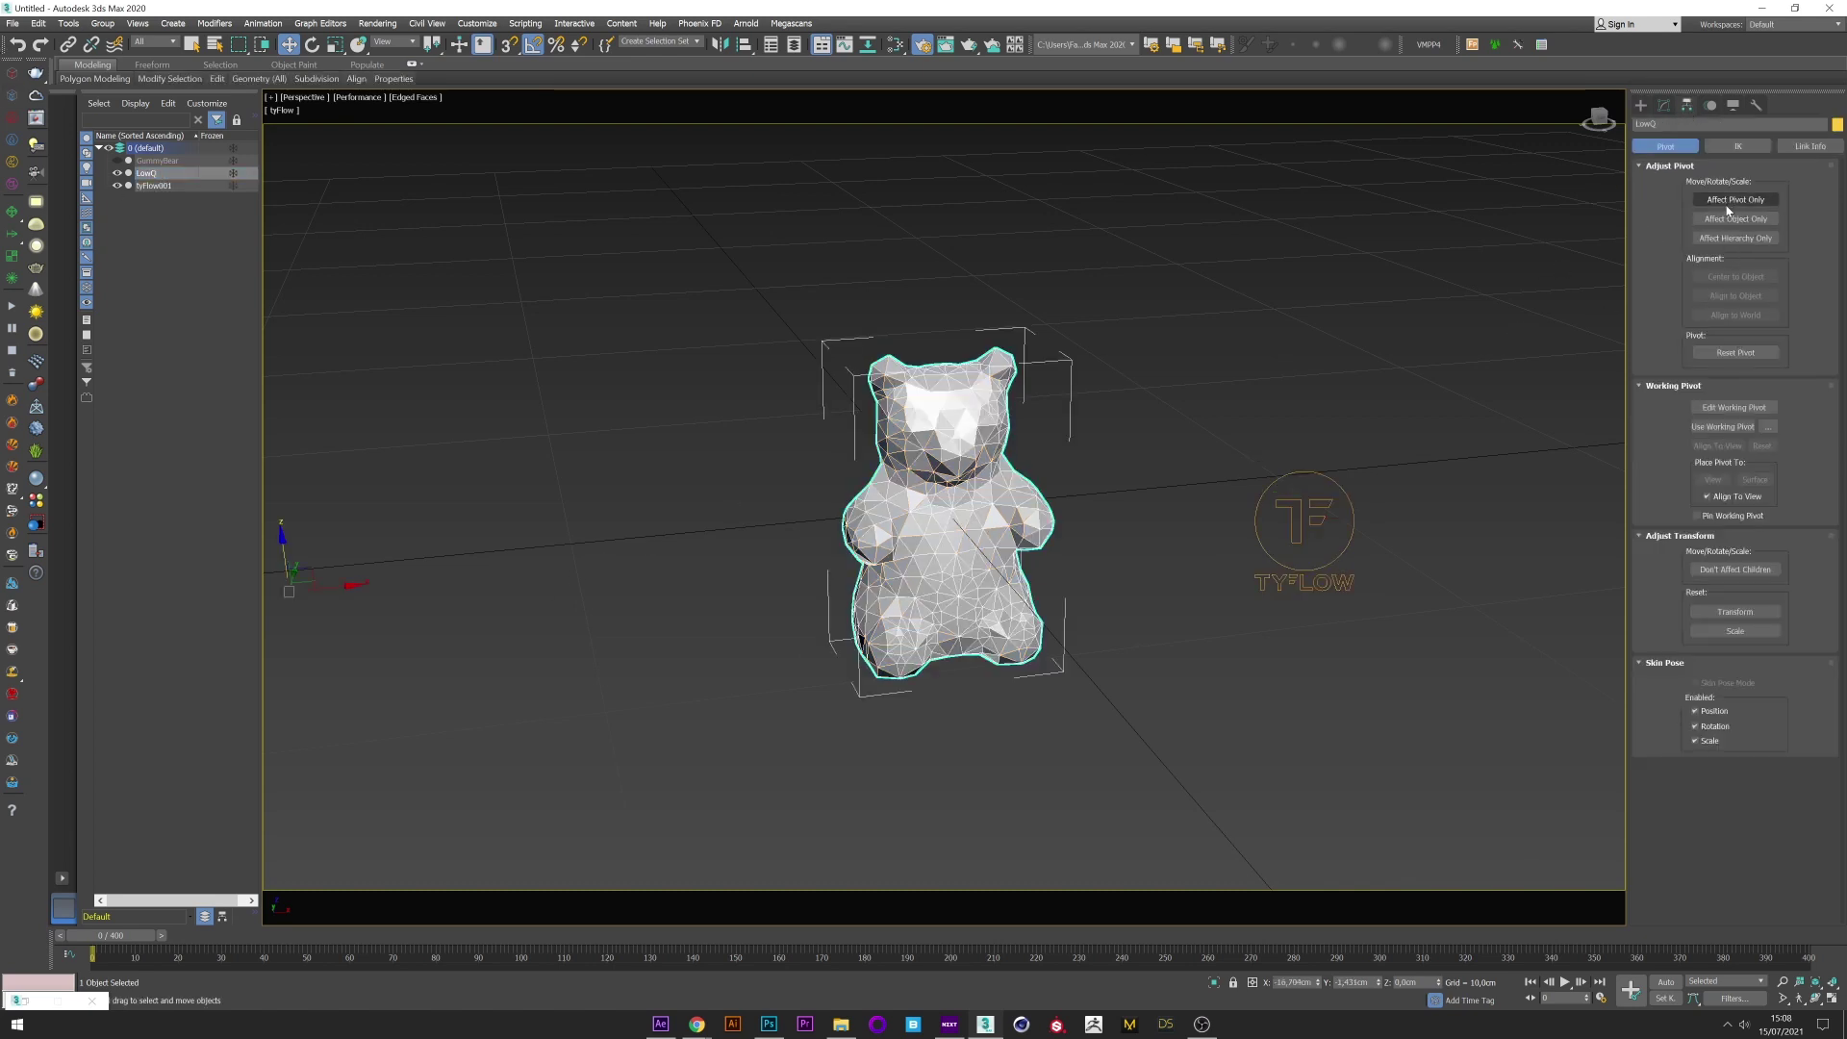
pyautogui.click(1735, 200)
pyautogui.click(1722, 279)
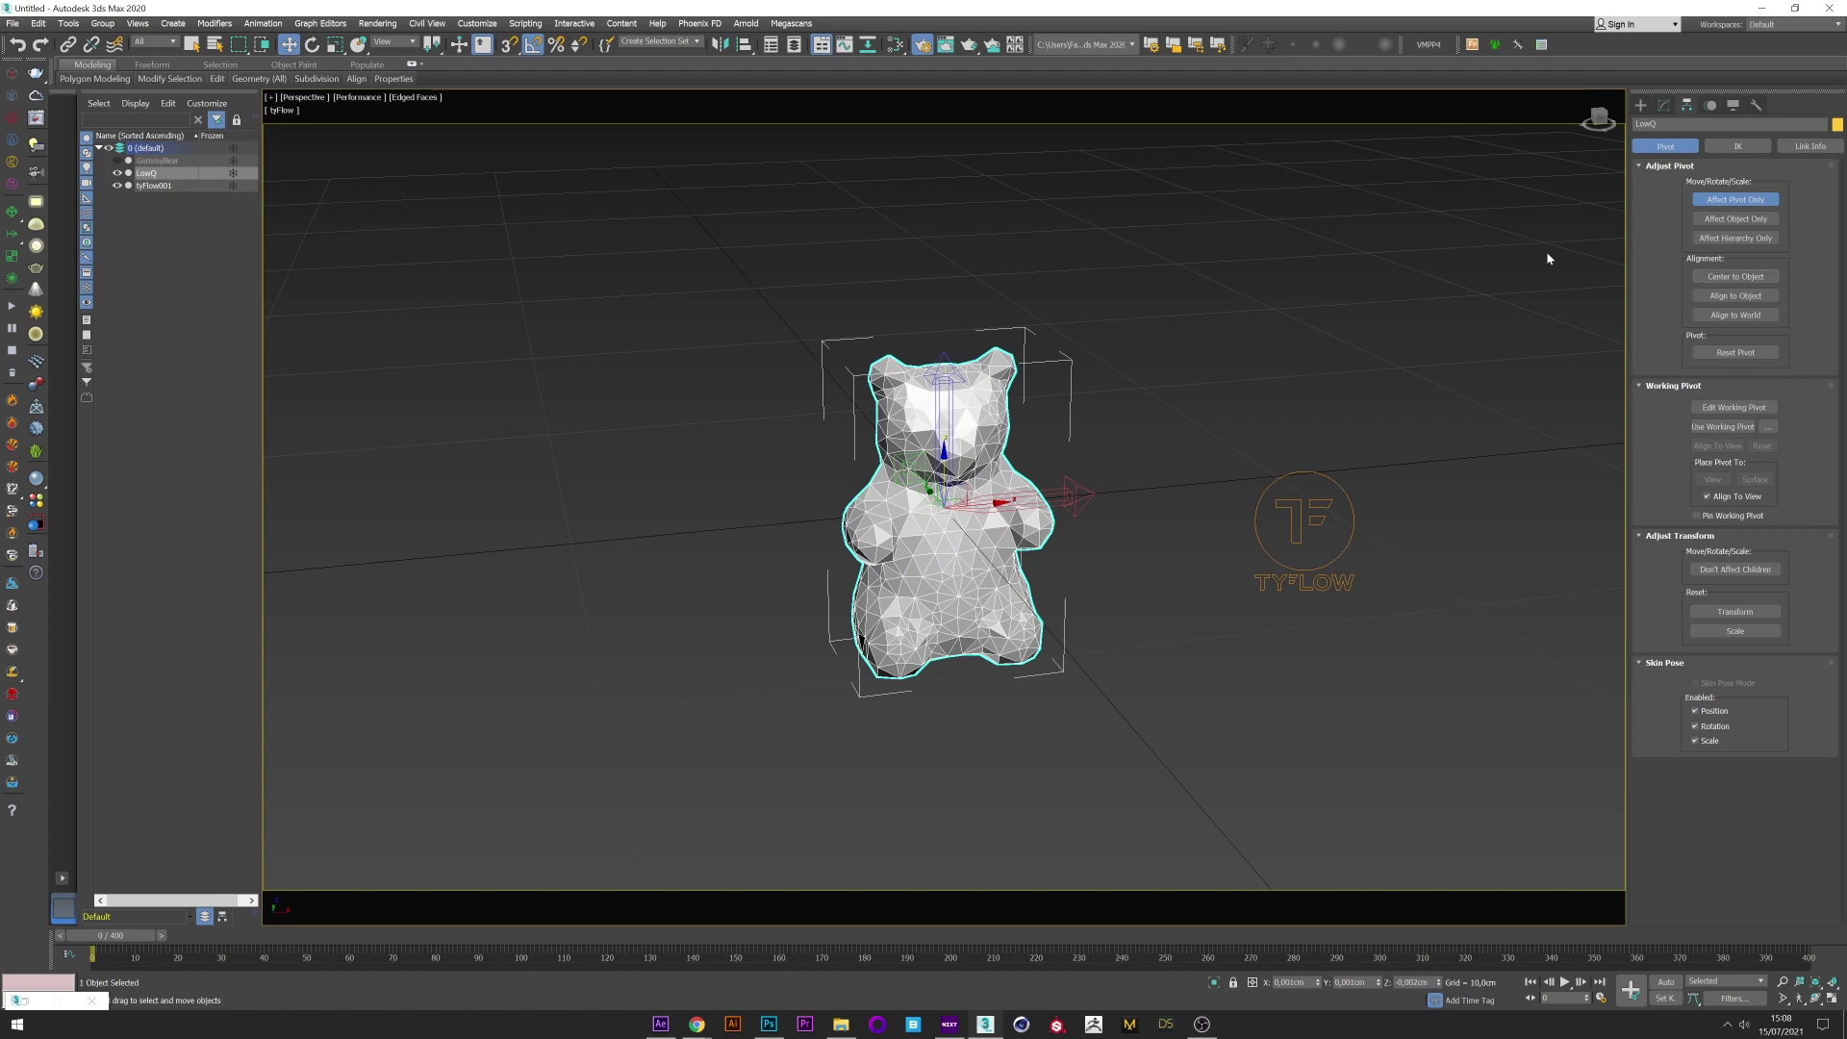
pyautogui.click(1735, 199)
# Open the new tyFlow's editor, create an event with a Birth Surface operator, and move the editor off the bear.
pyautogui.click(1302, 570)
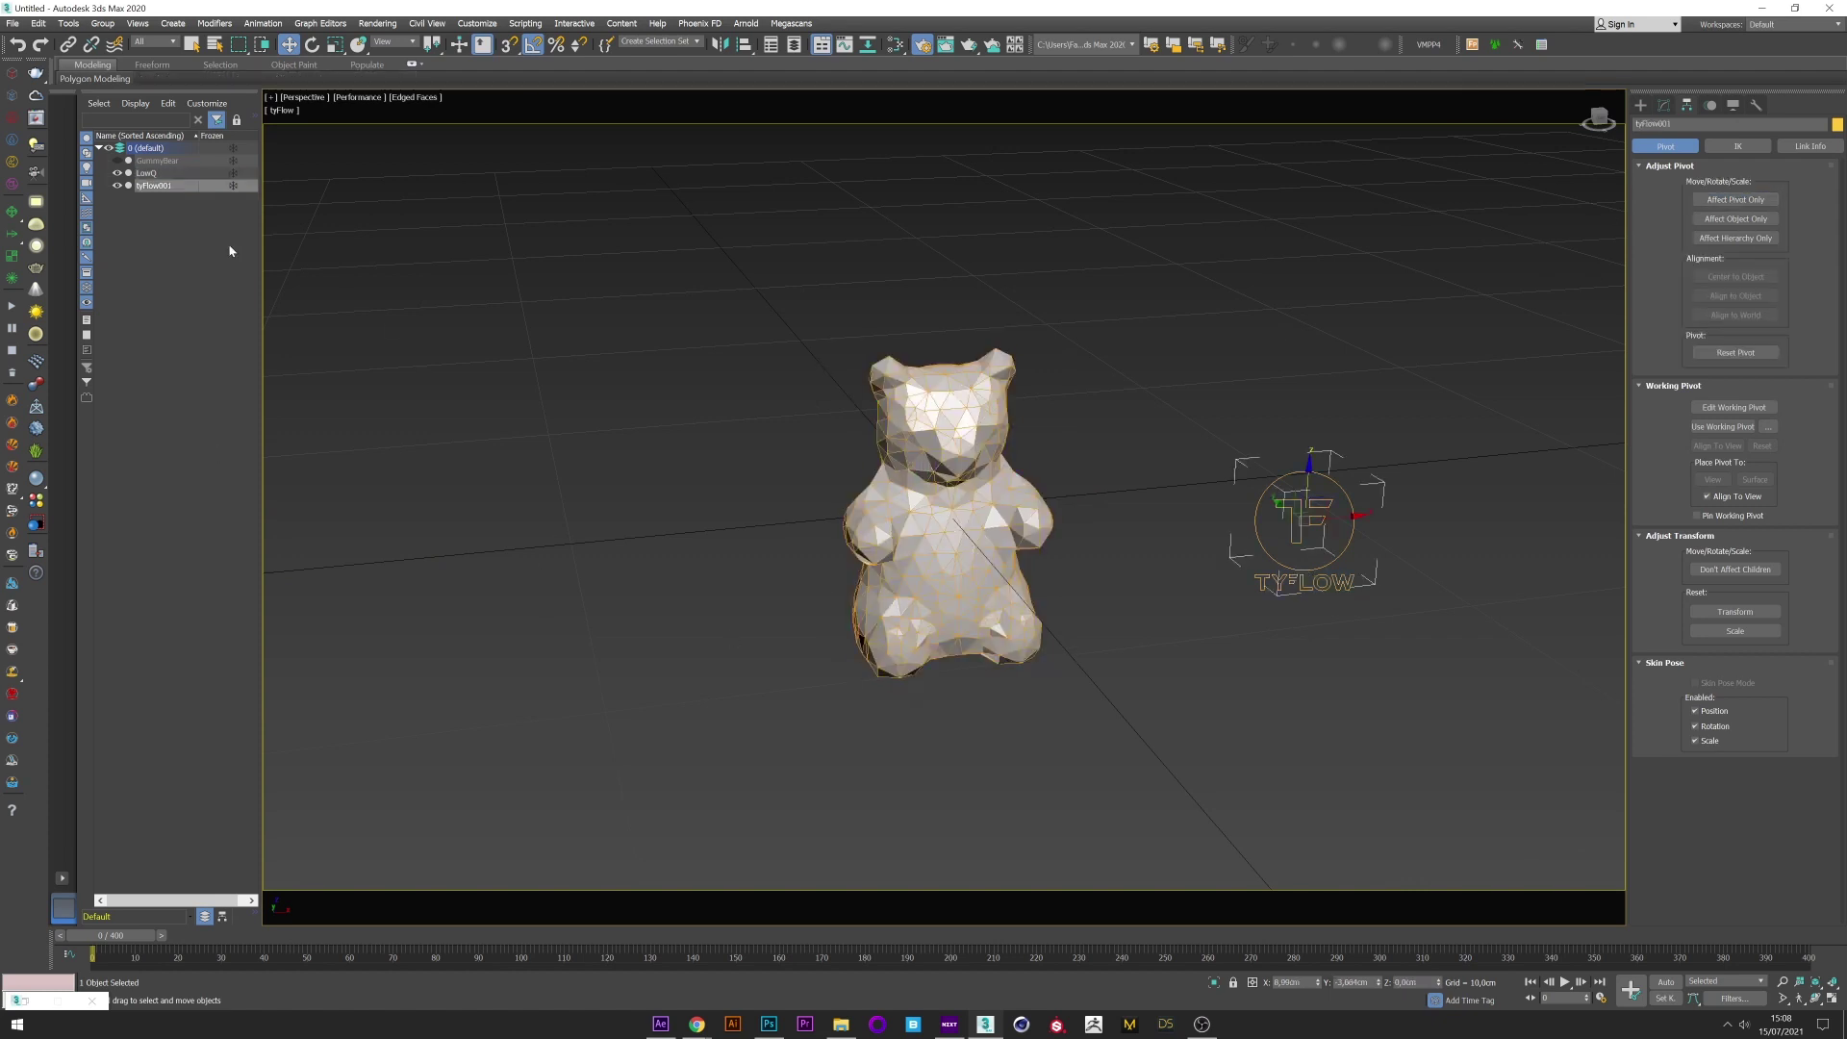
pyautogui.click(1664, 106)
pyautogui.click(1726, 292)
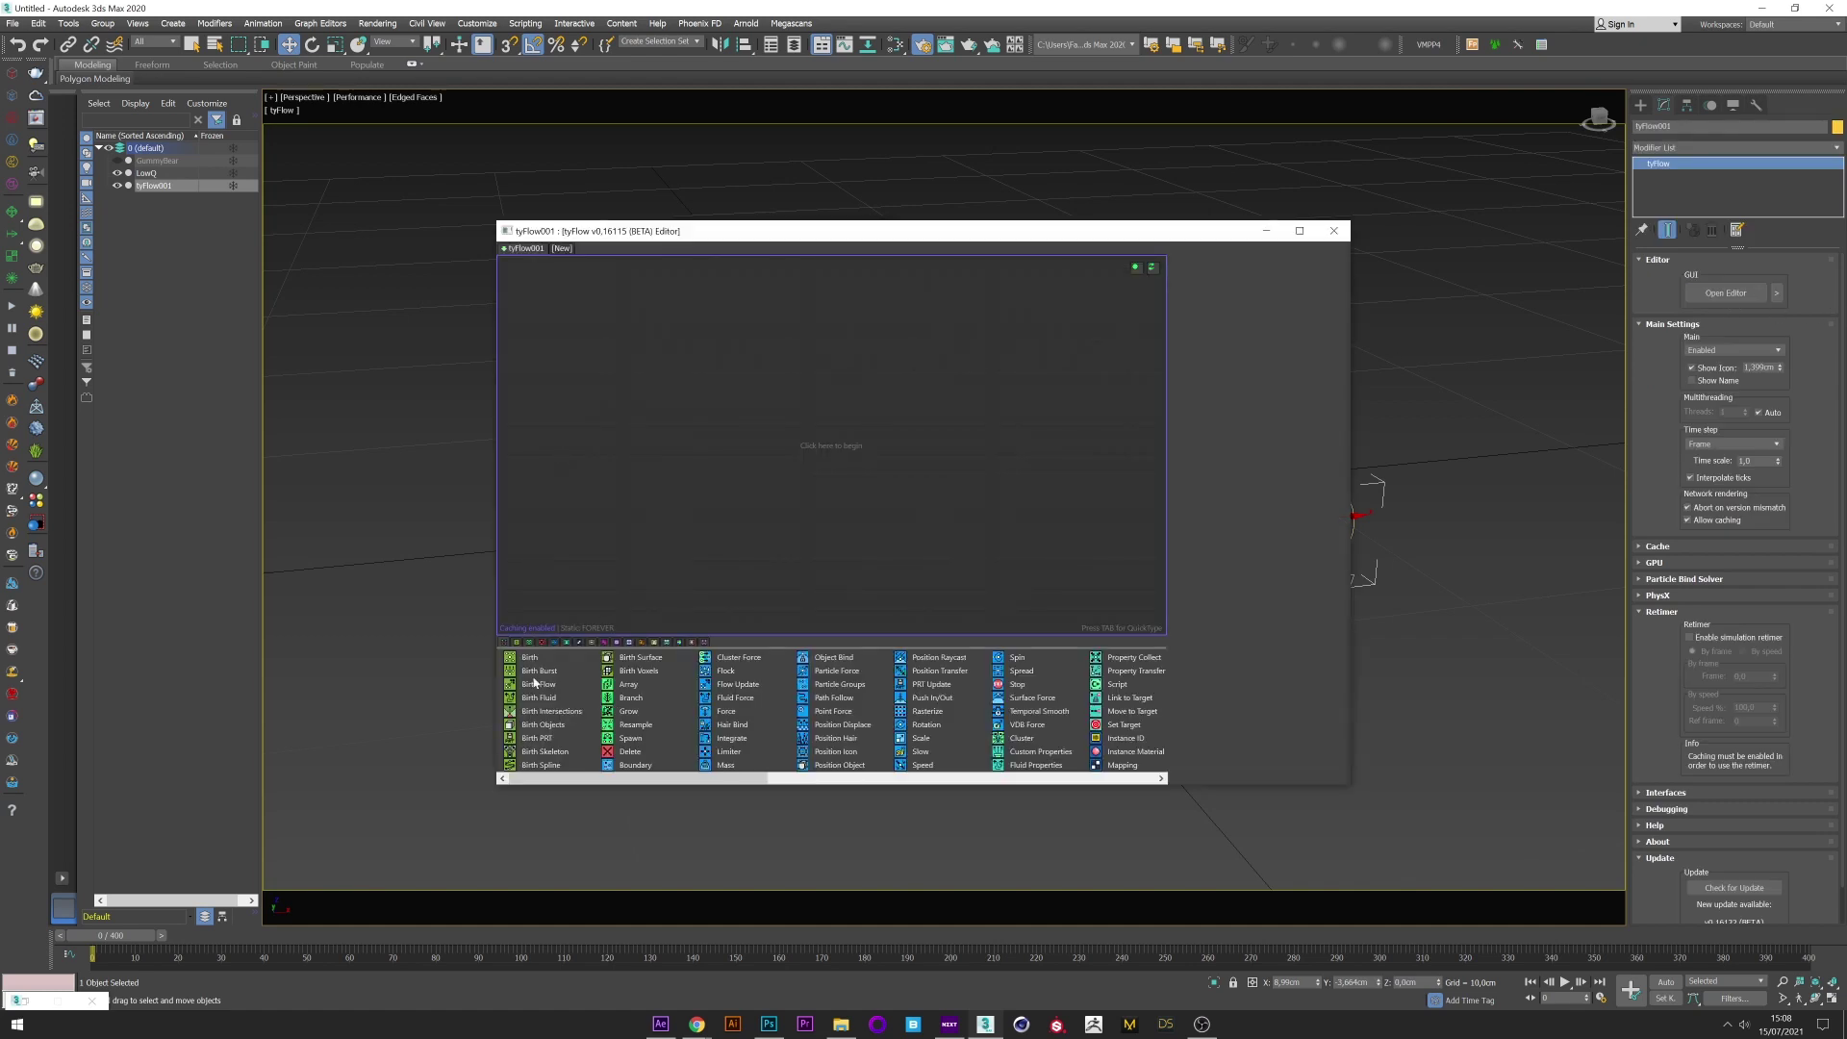
pyautogui.moveTo(635, 658); pyautogui.dragTo(684, 443)
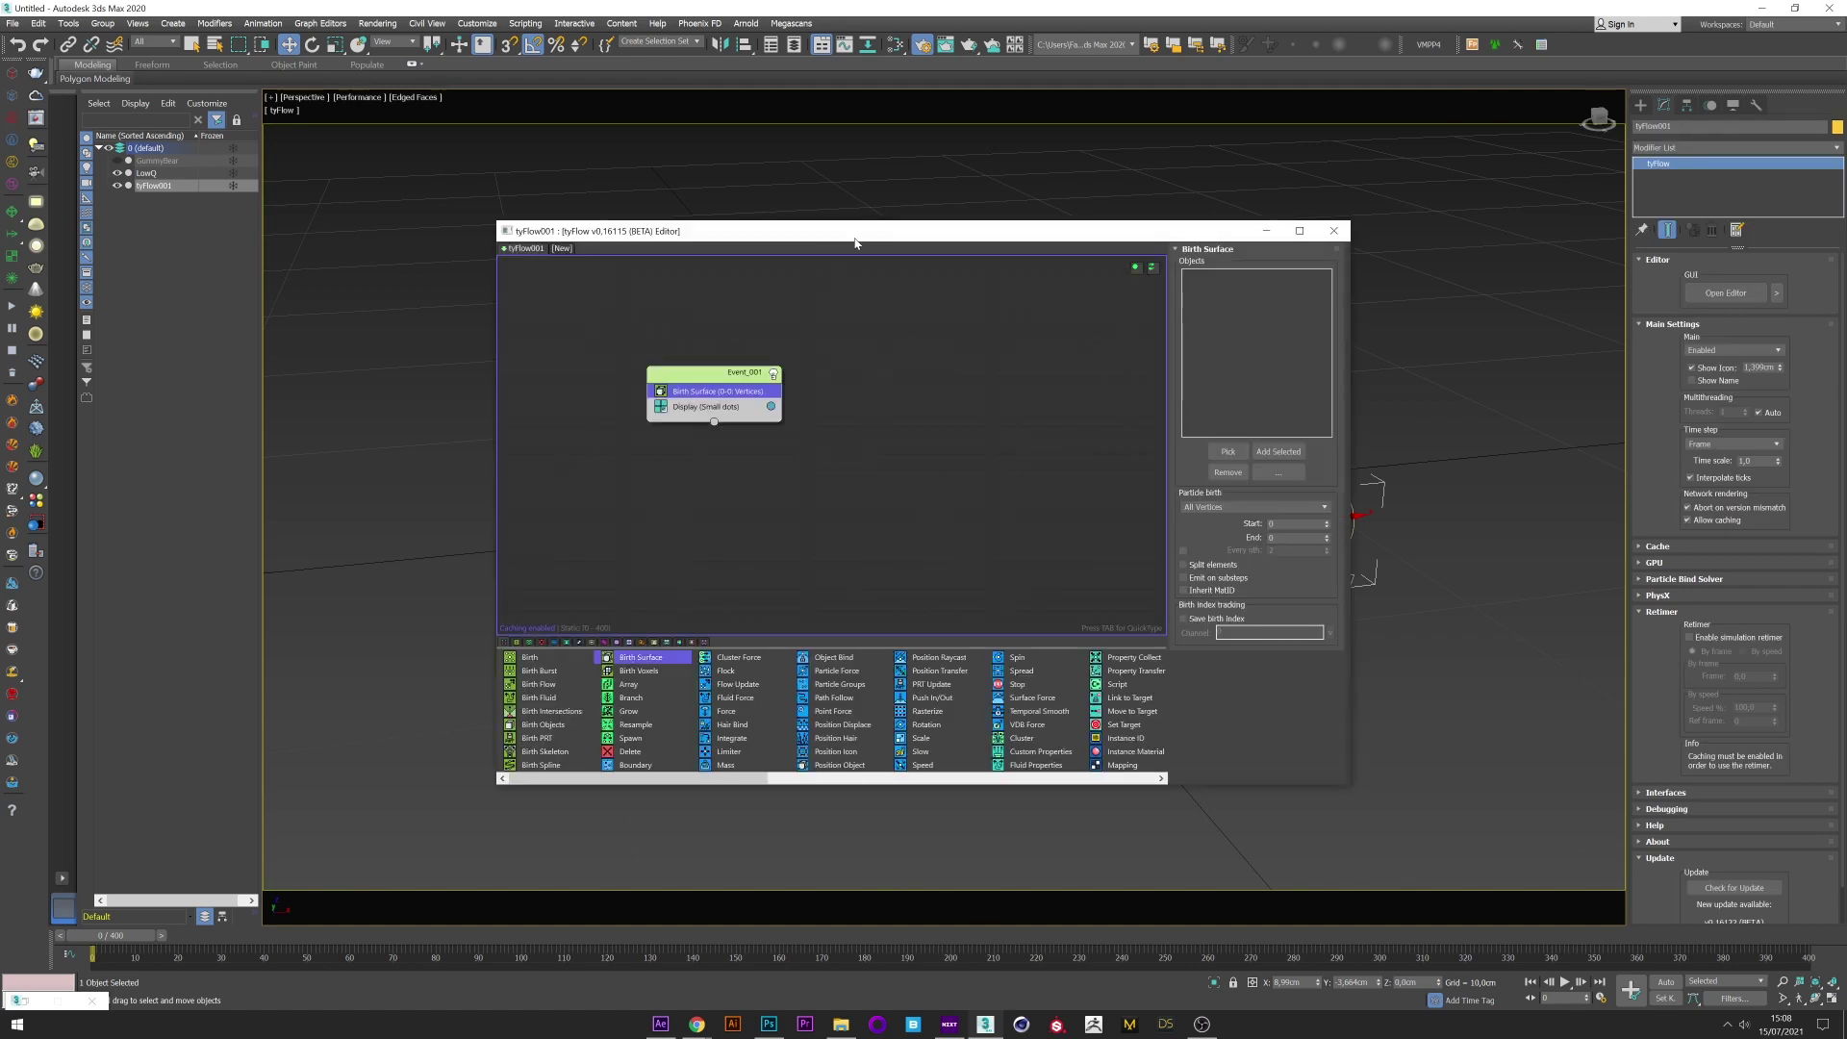
pyautogui.moveTo(855, 244); pyautogui.dragTo(456, 508)
# Pick the LowQ bear as the Birth Surface source object and close the editor.
pyautogui.click(828, 716)
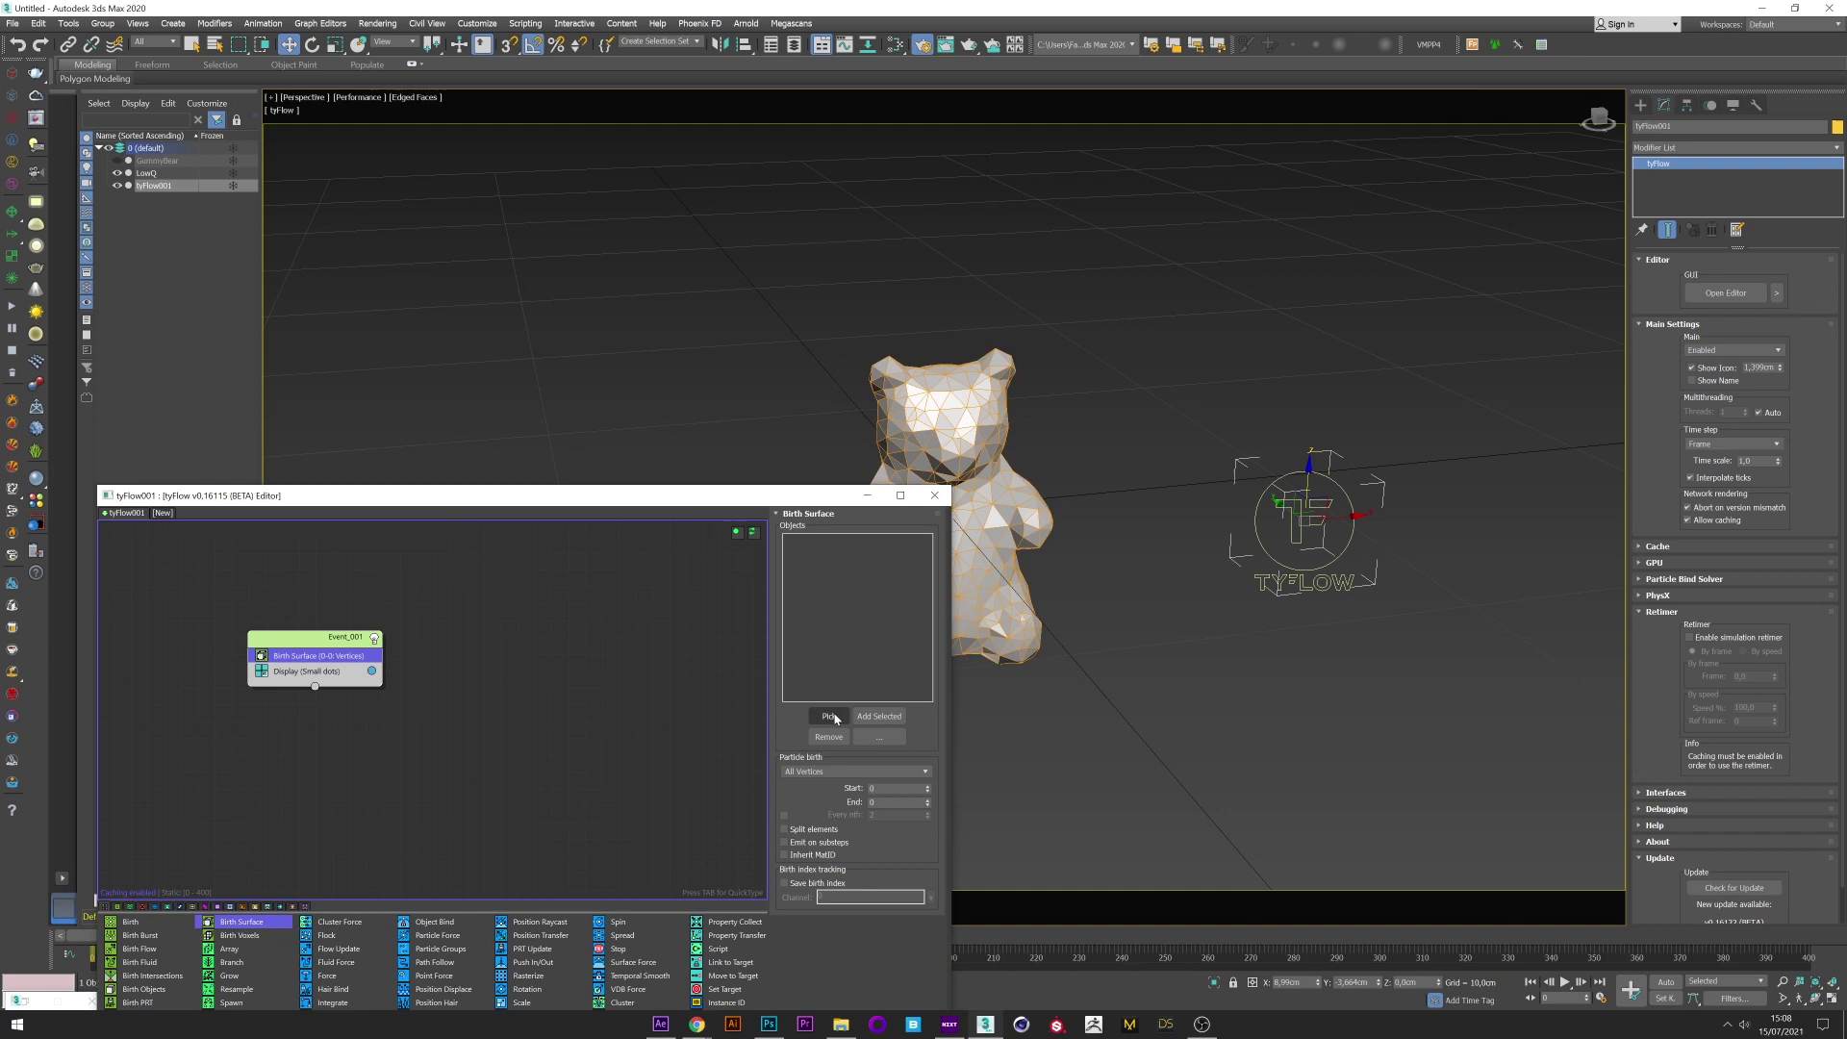
pyautogui.click(957, 415)
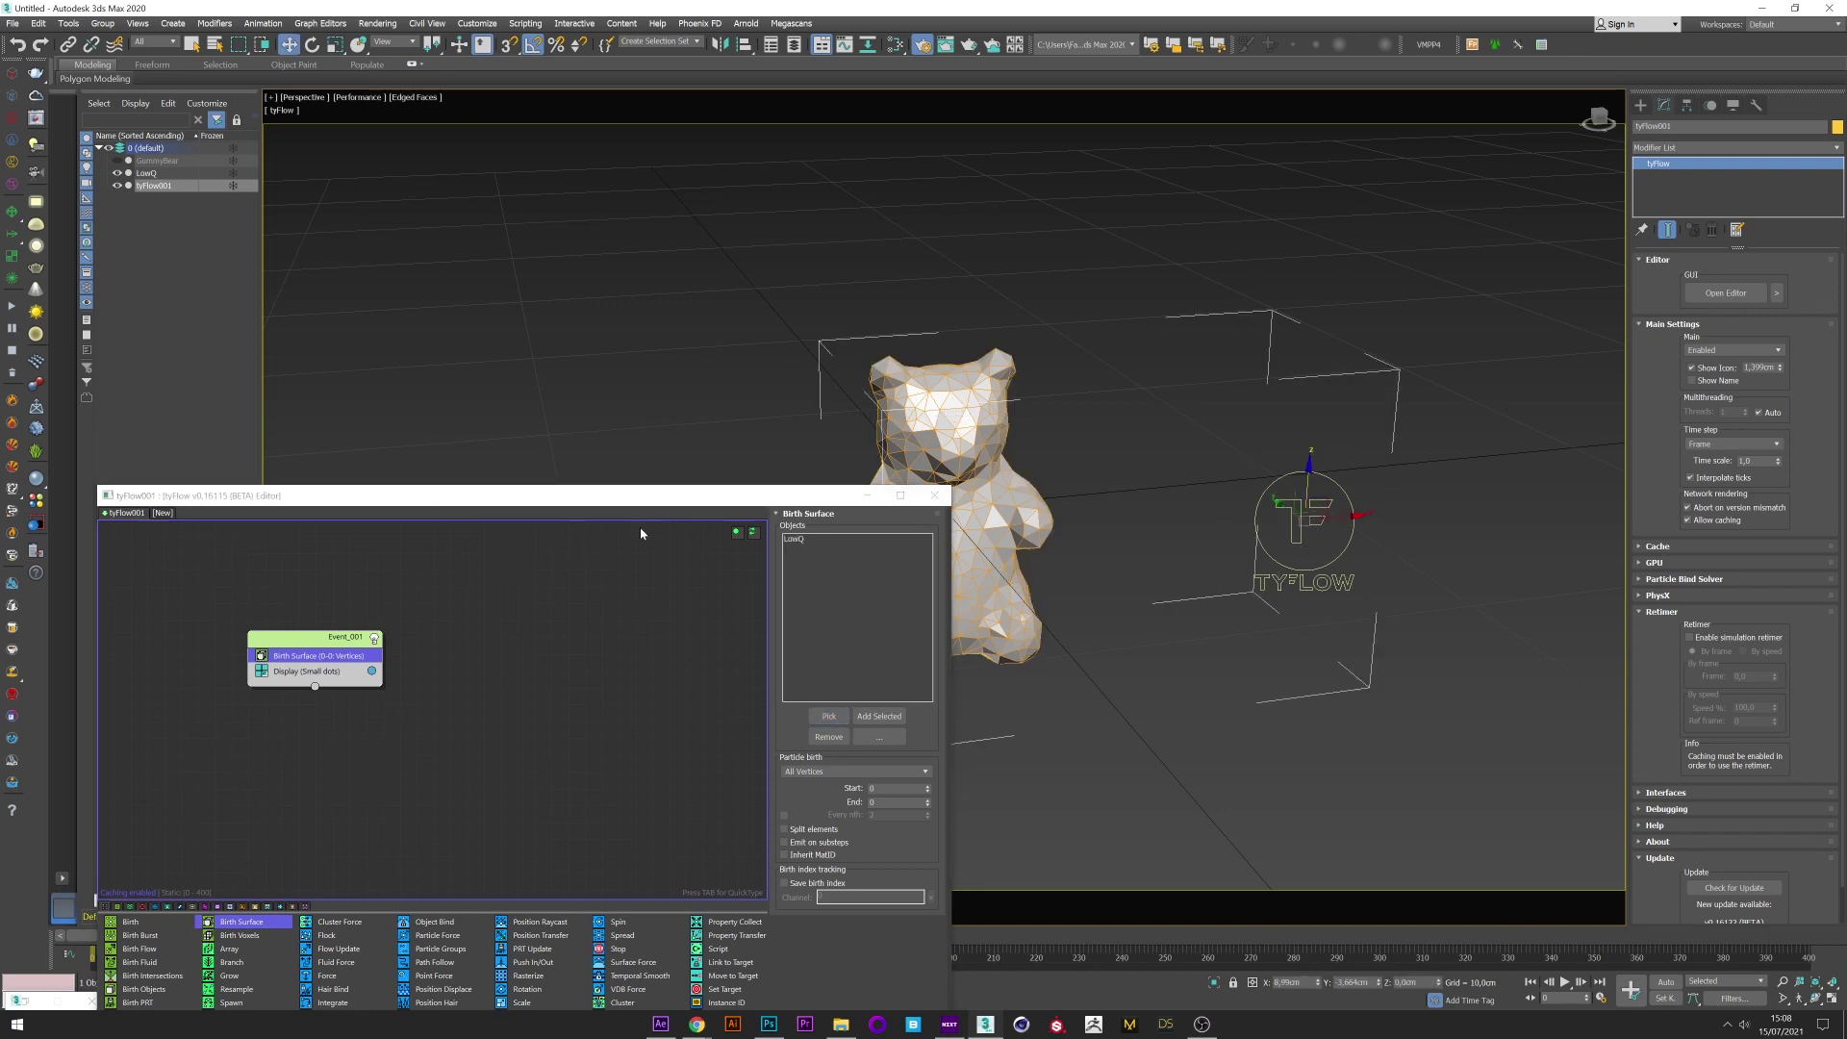
pyautogui.click(934, 495)
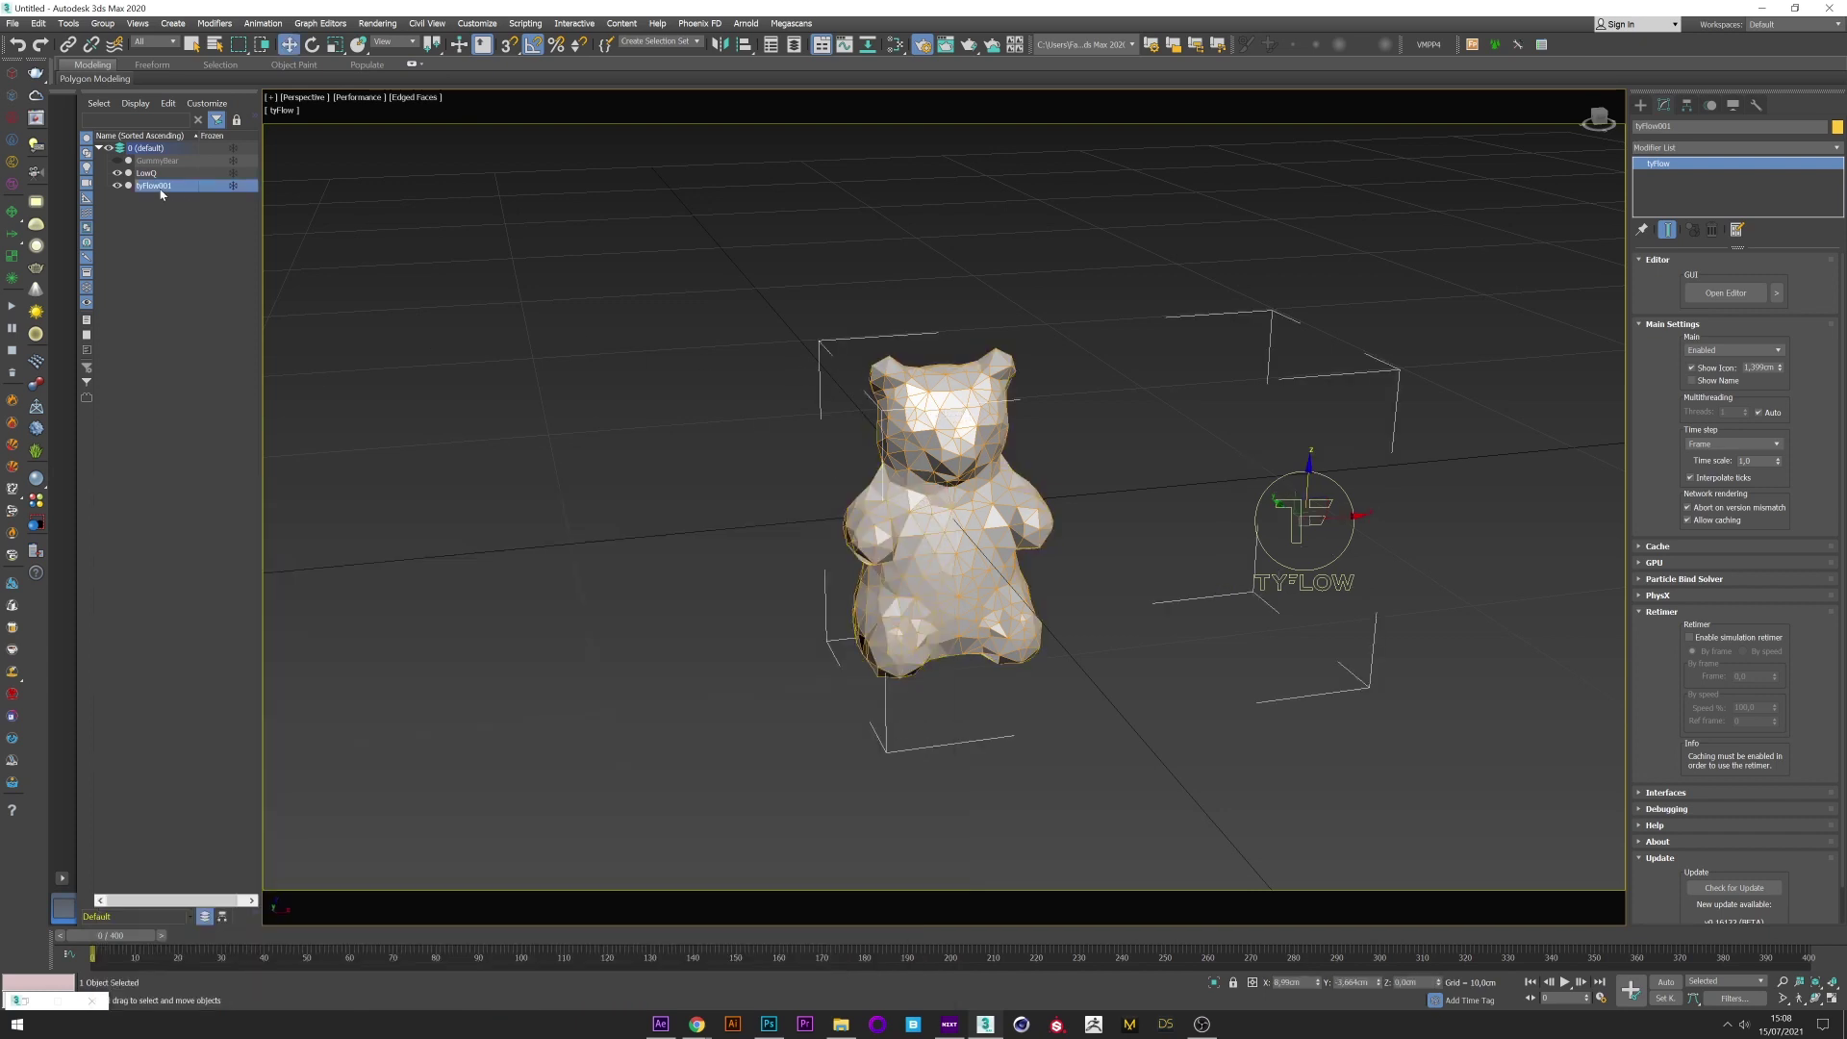
# Rename the new tyFlow object as Particle.
pyautogui.rightClick(152, 187)
pyautogui.click(198, 248)
pyautogui.press('capslock')
pyautogui.write('pO')
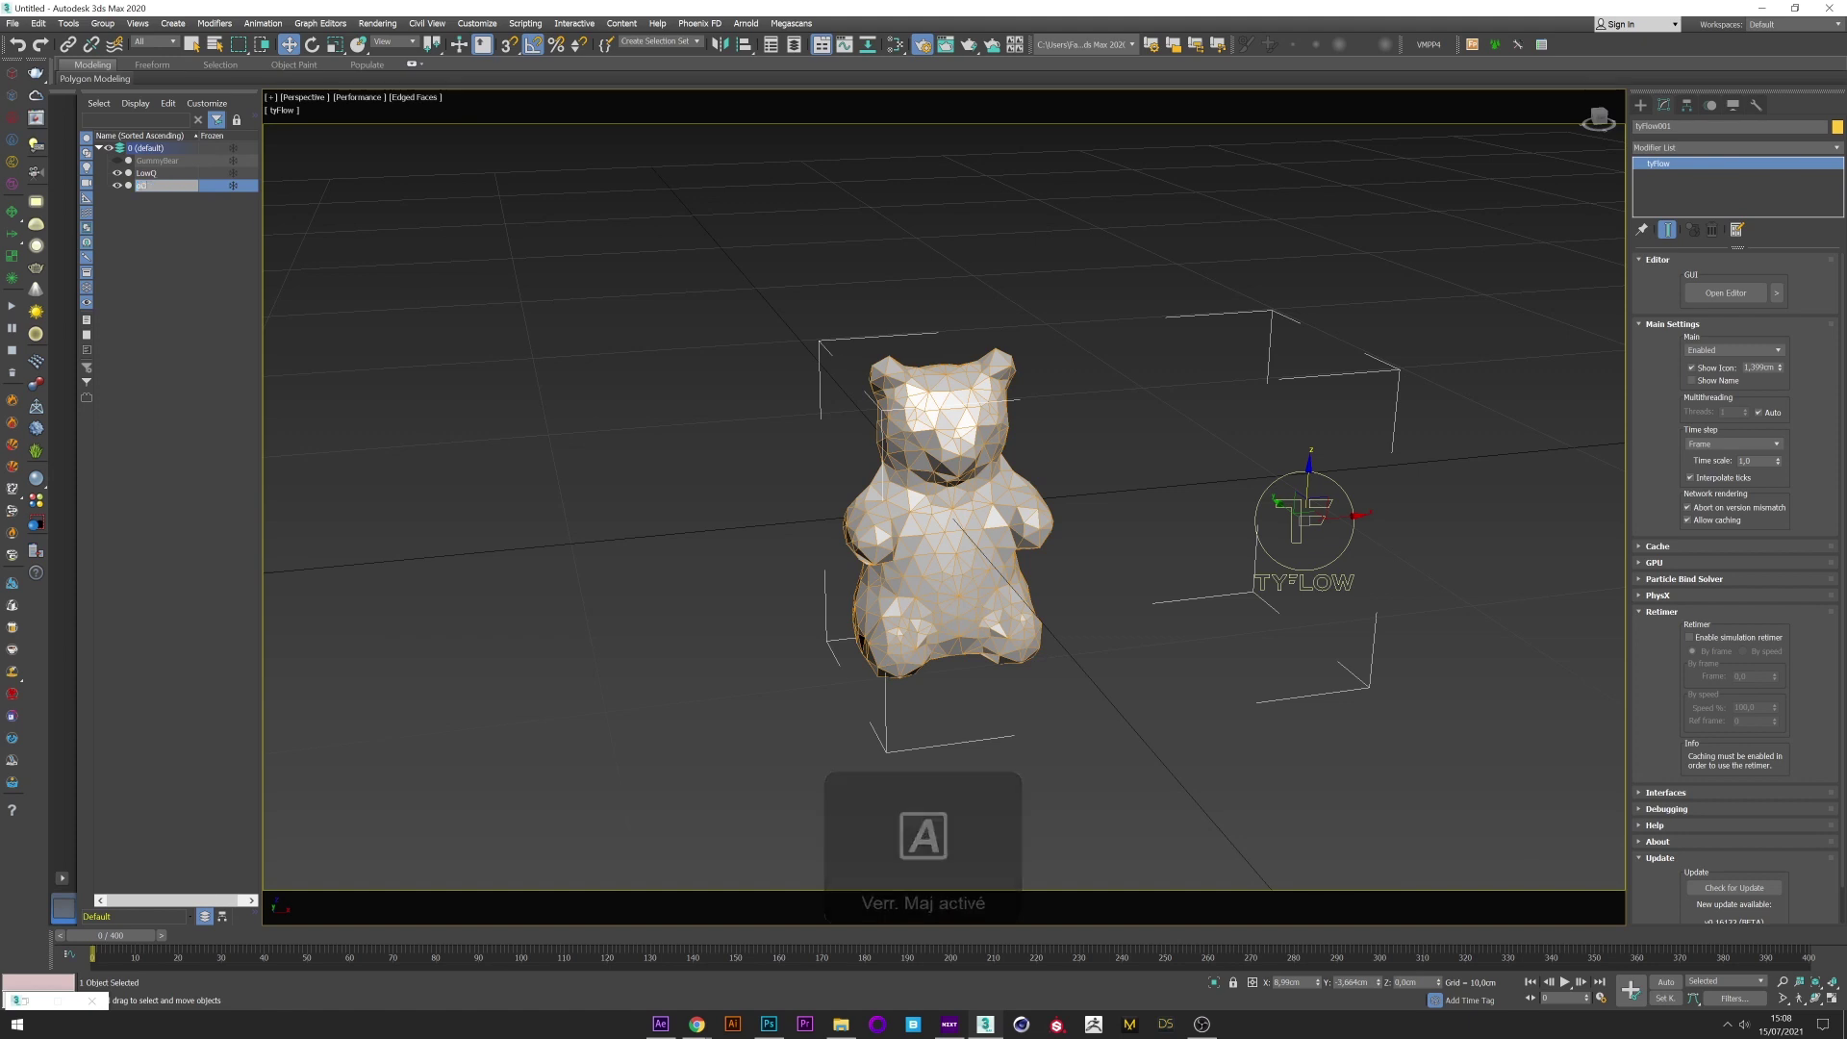
pyautogui.press('BackSpace')
pyautogui.press('capslock')
pyautogui.write('article')
pyautogui.press('Return')
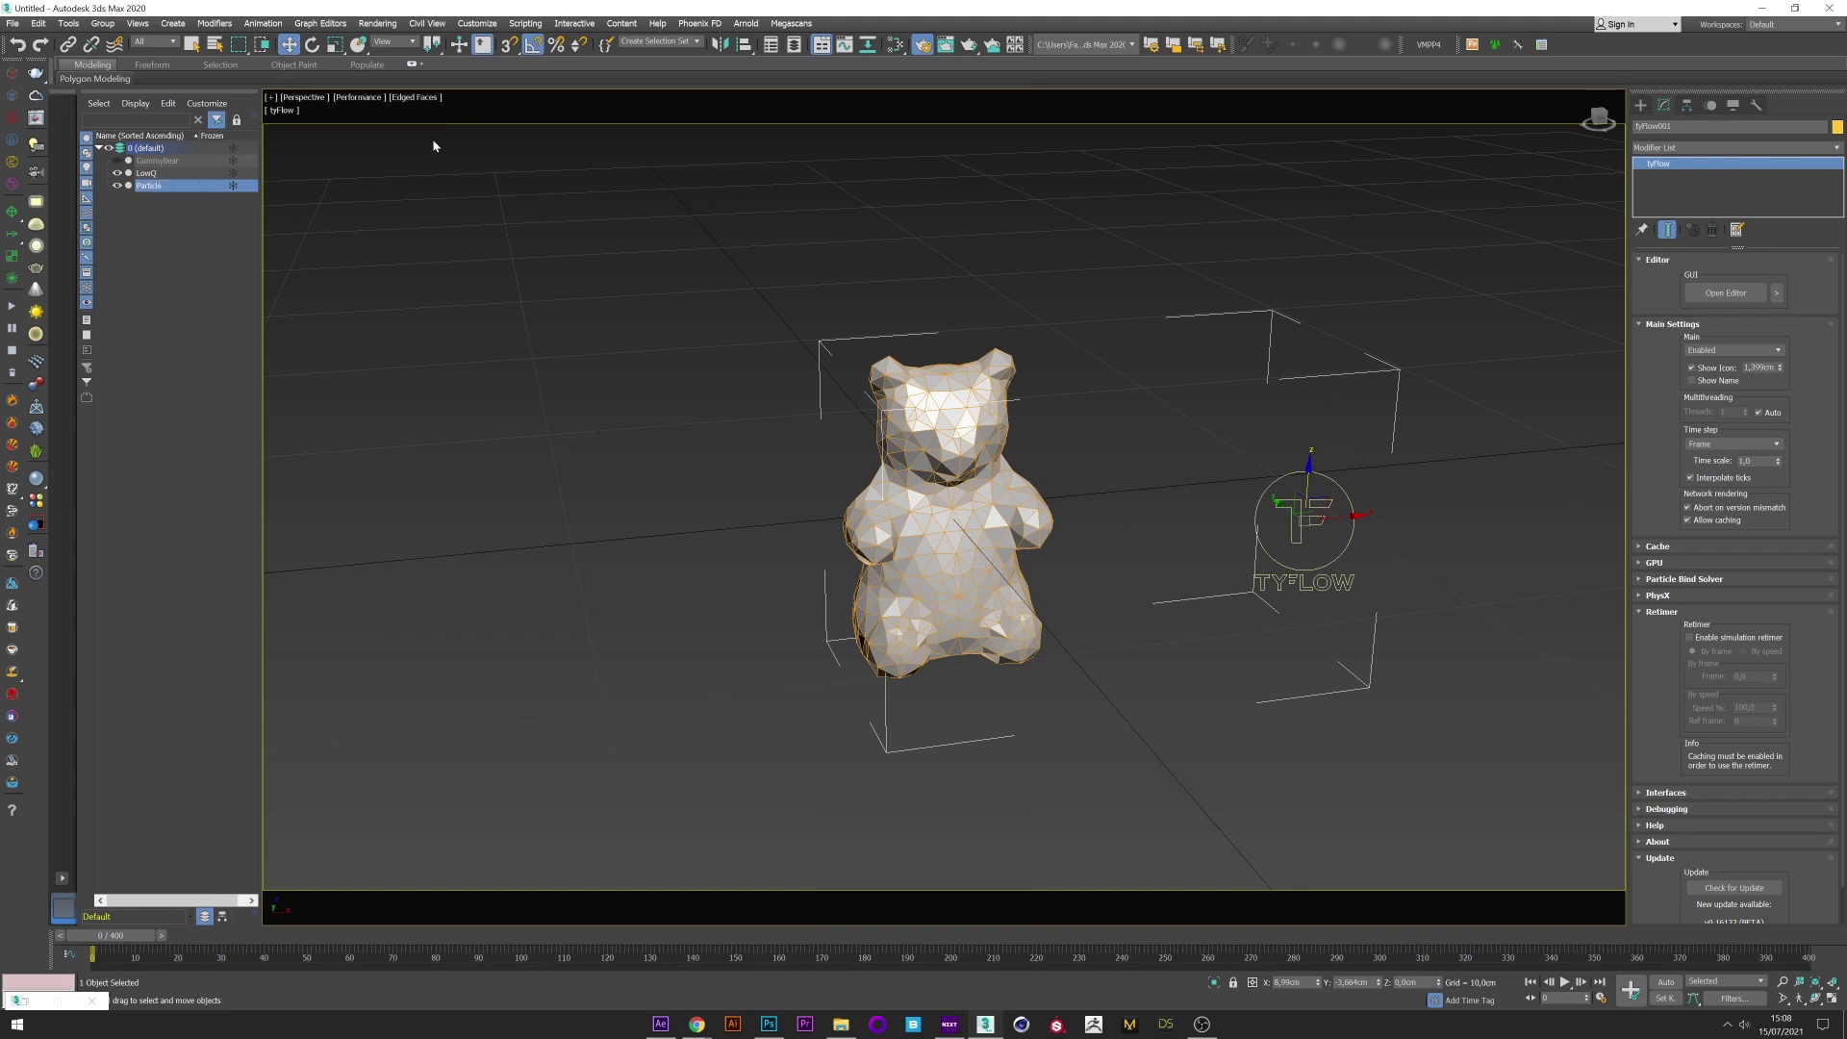
# Hide the LowQ mesh to check the particles, and hide the Particle object too.
pyautogui.click(117, 174)
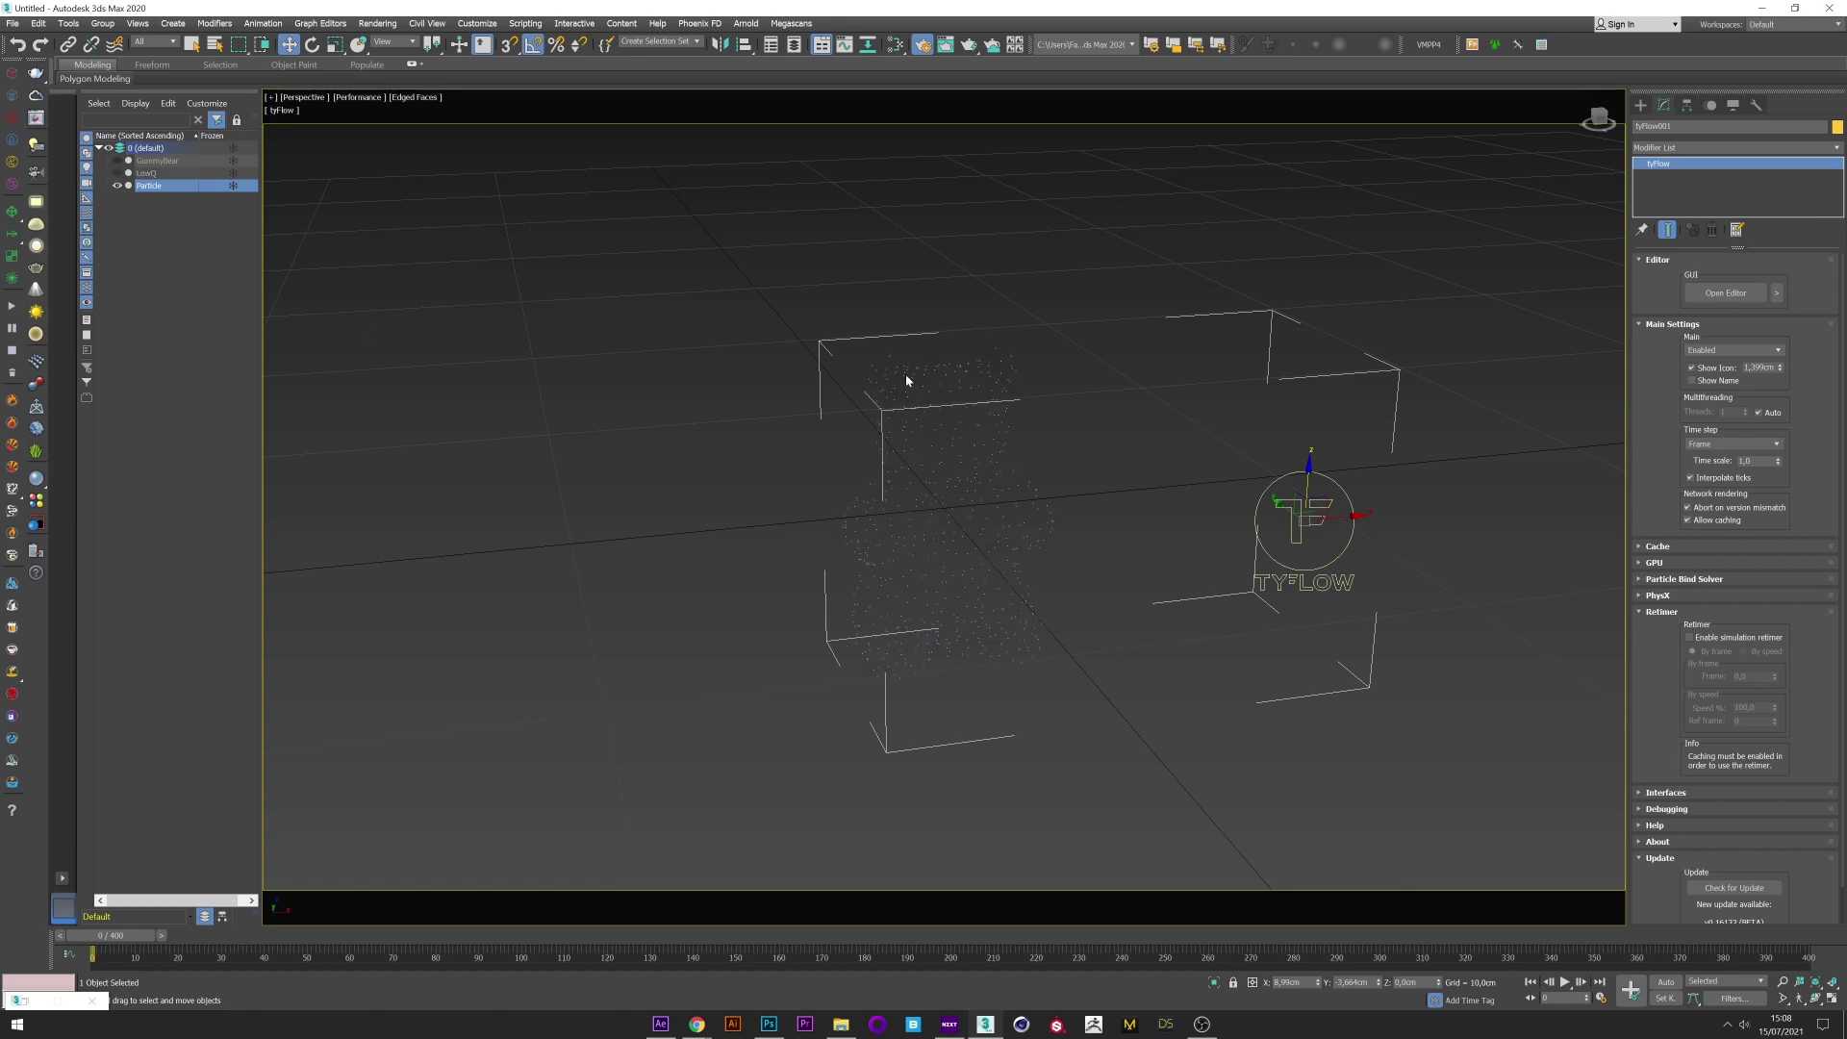
pyautogui.click(118, 173)
pyautogui.click(117, 173)
pyautogui.click(117, 186)
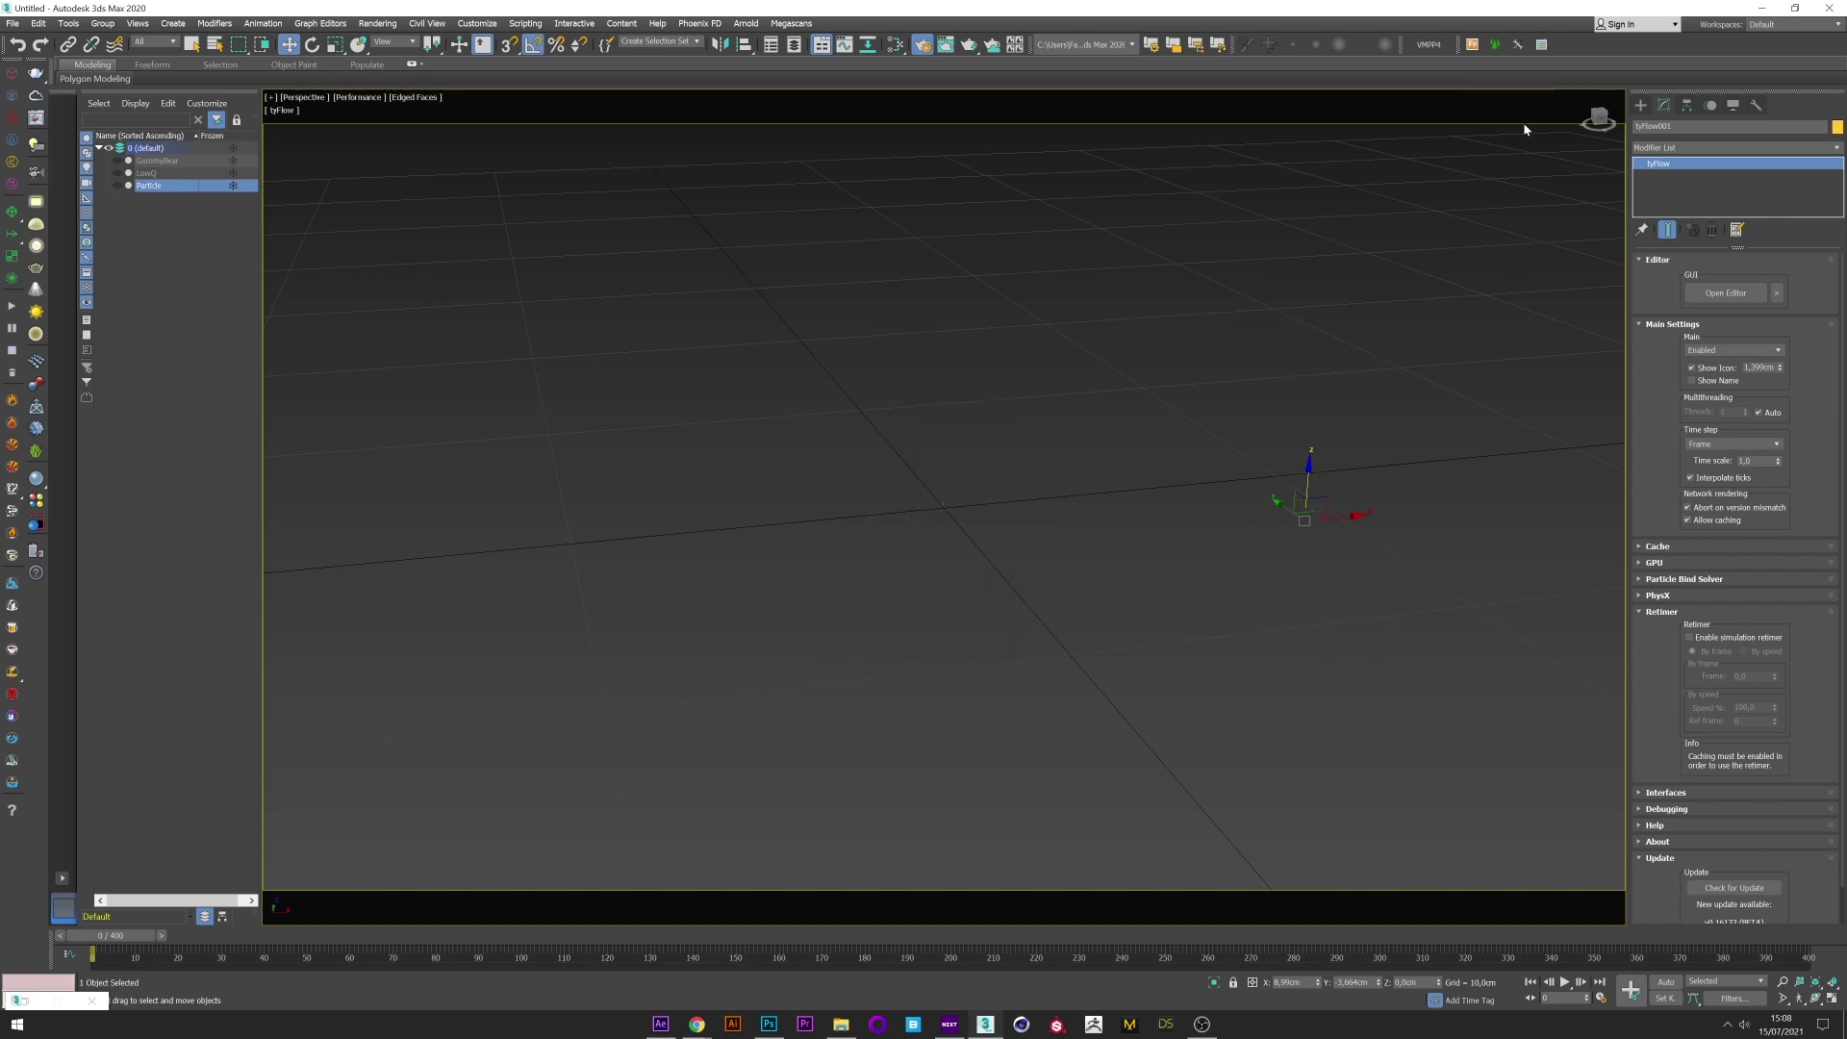
# Unhide the original GummyBear model and apply a tyParticleSkin modifier to it.
pyautogui.click(1641, 105)
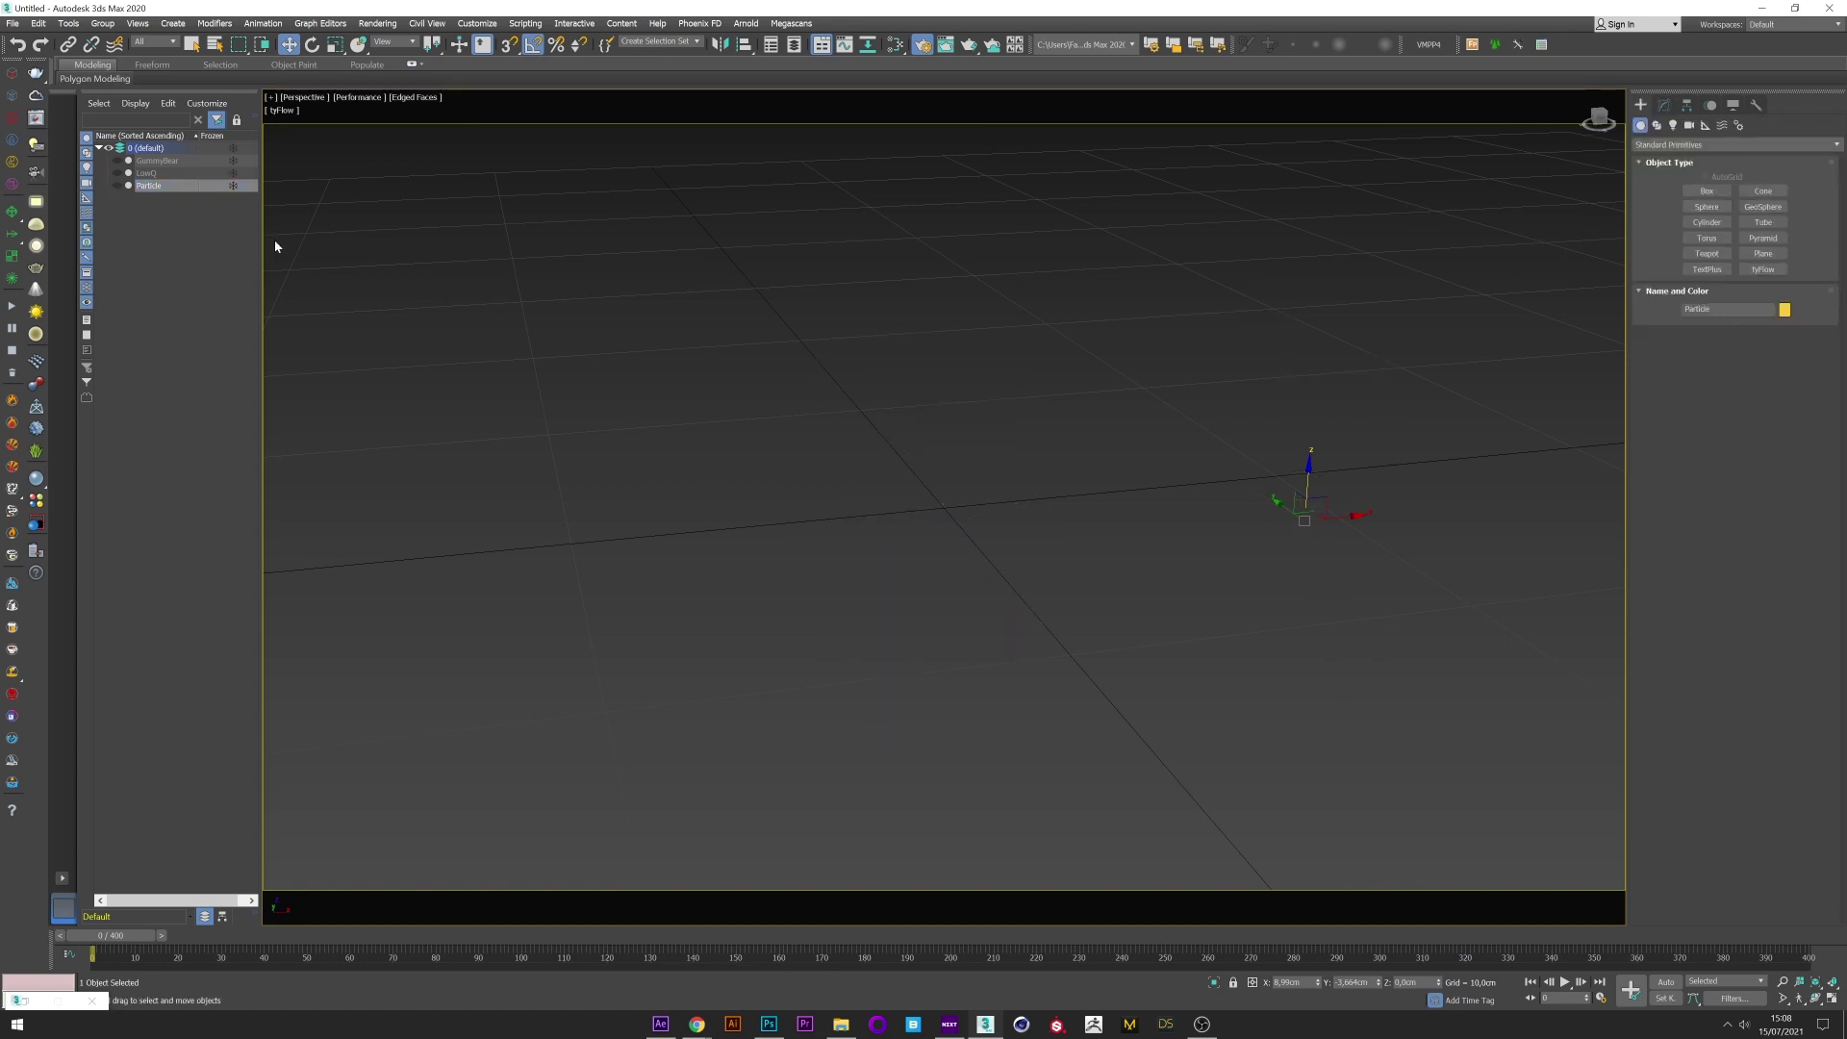
pyautogui.click(155, 162)
pyautogui.click(118, 161)
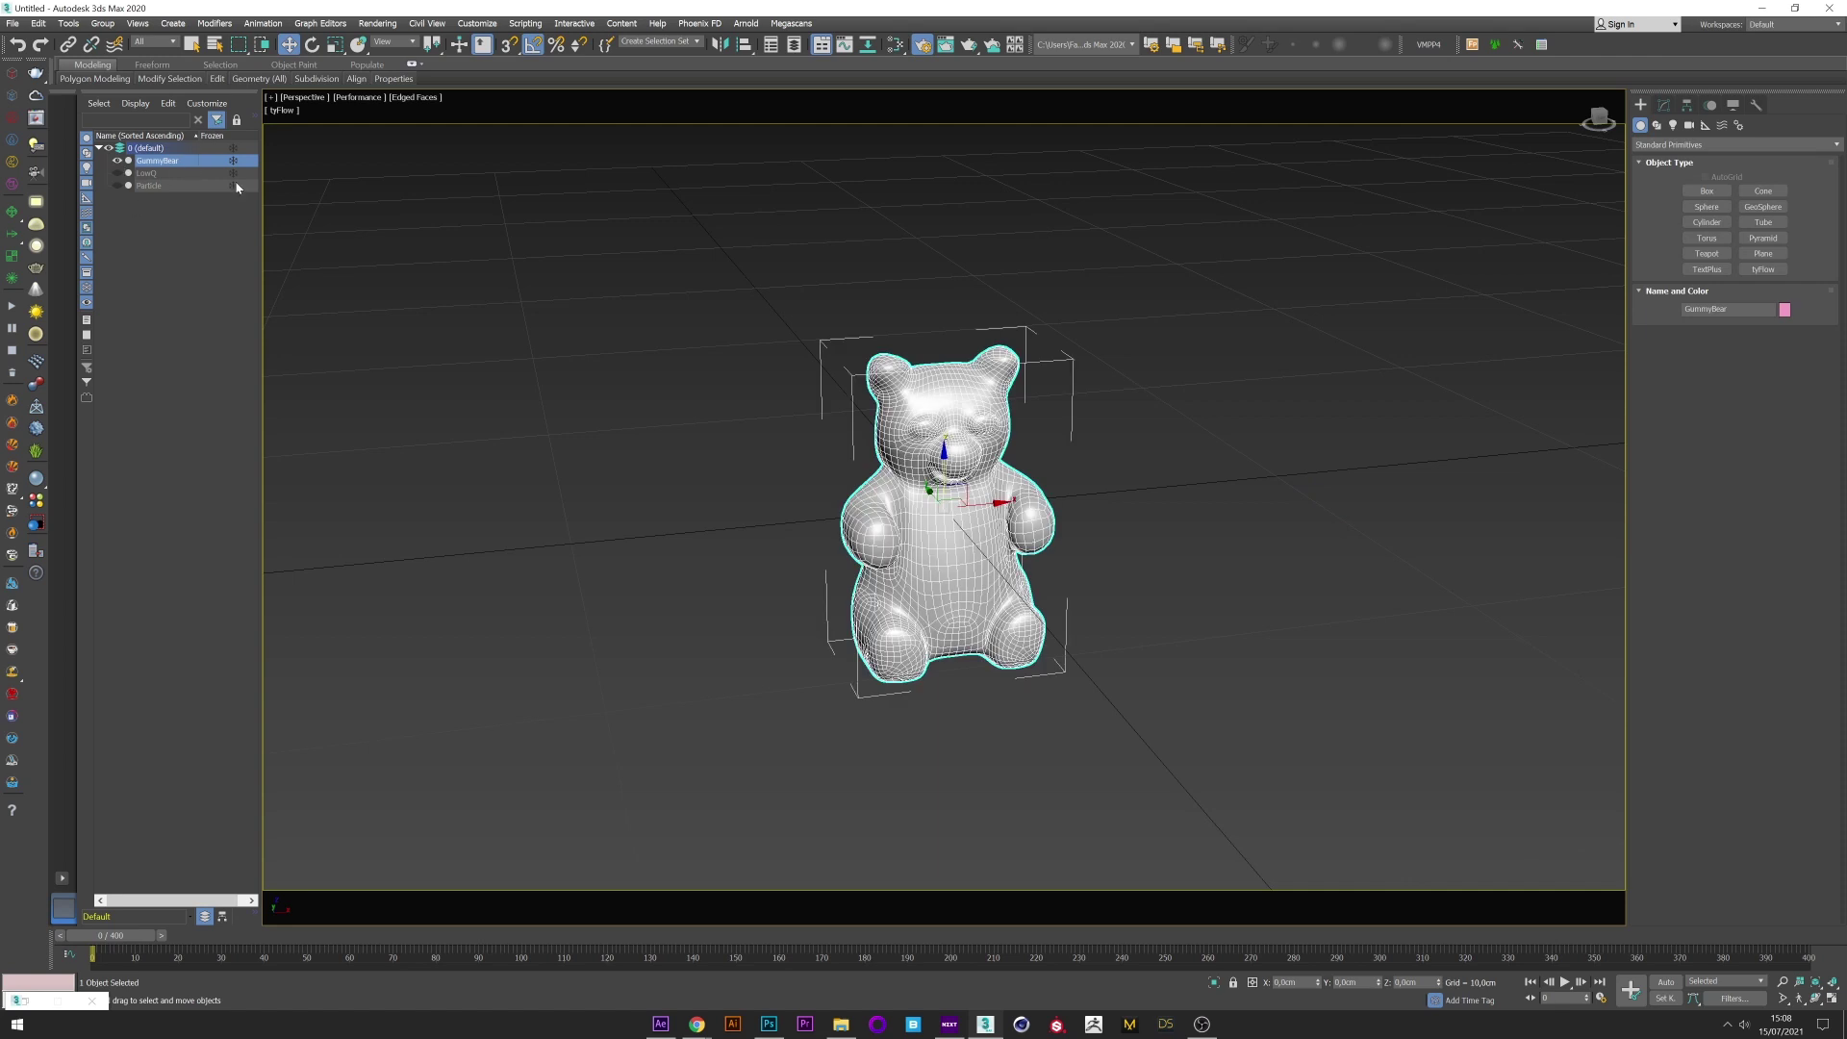
pyautogui.click(1664, 105)
pyautogui.click(1674, 148)
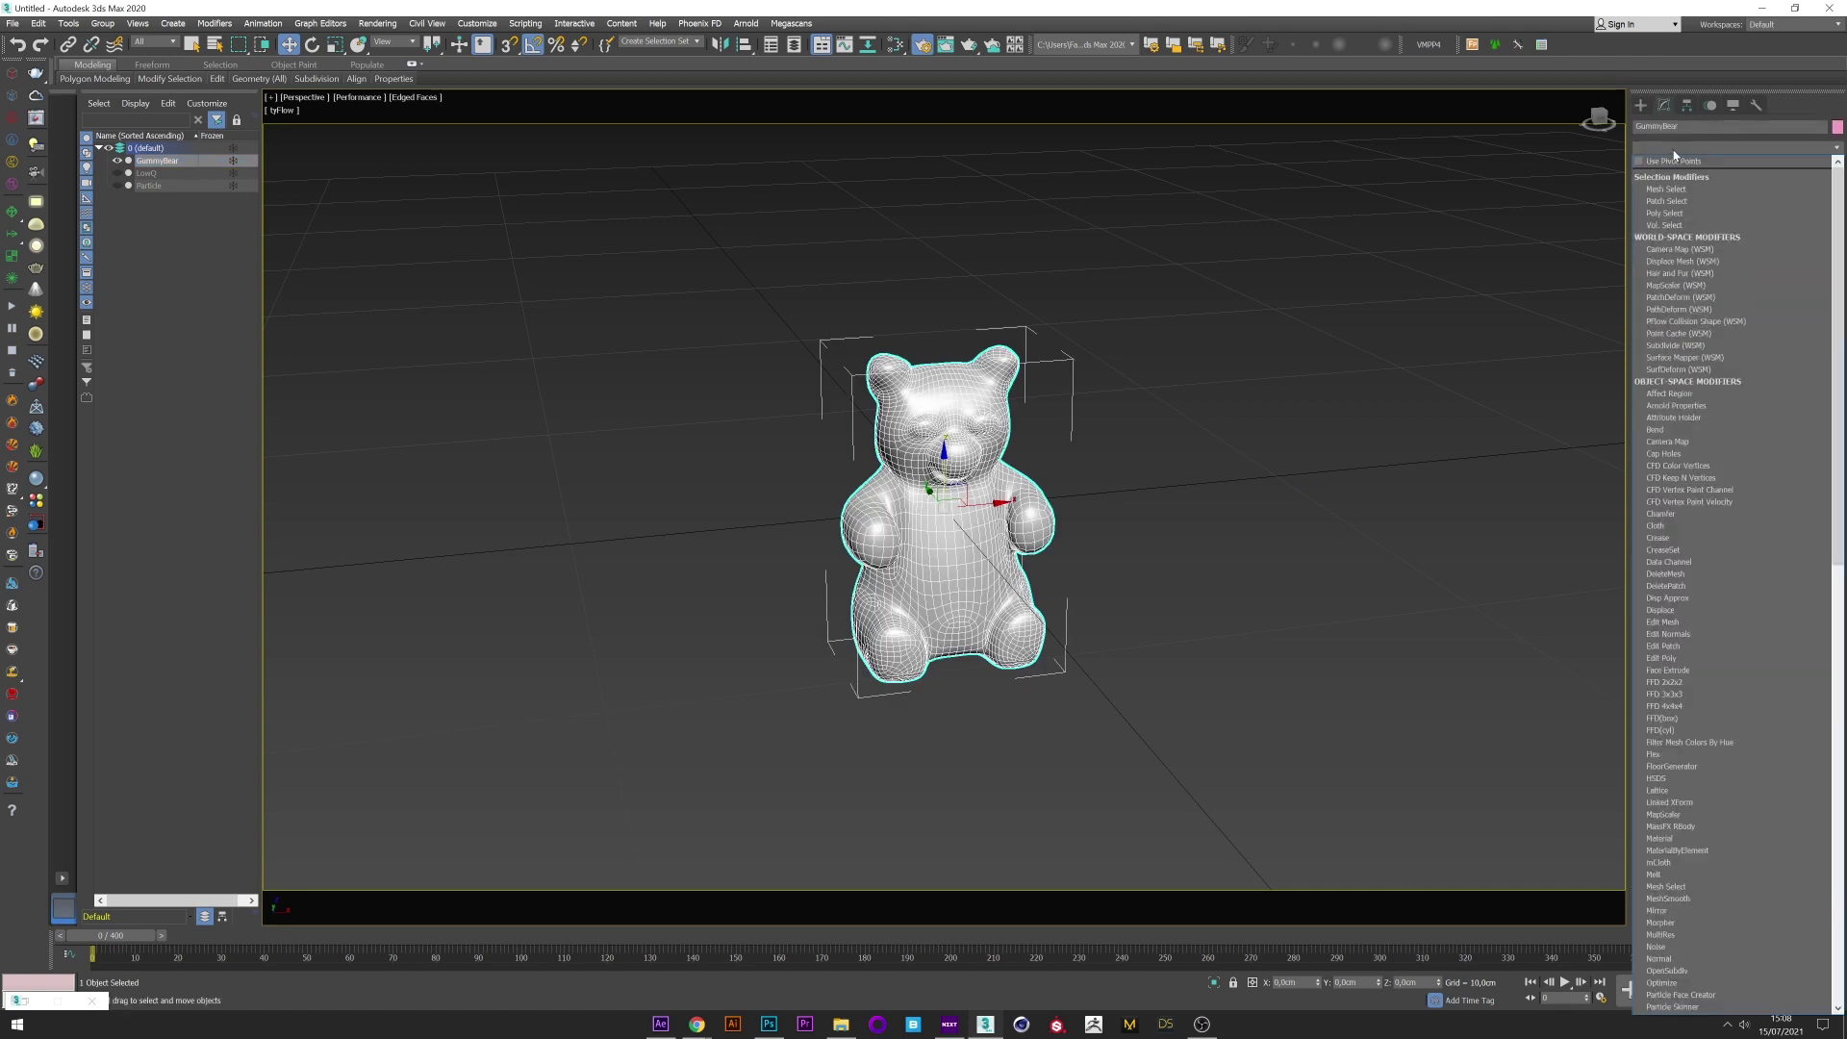
pyautogui.scroll(-20, 1714, 395)
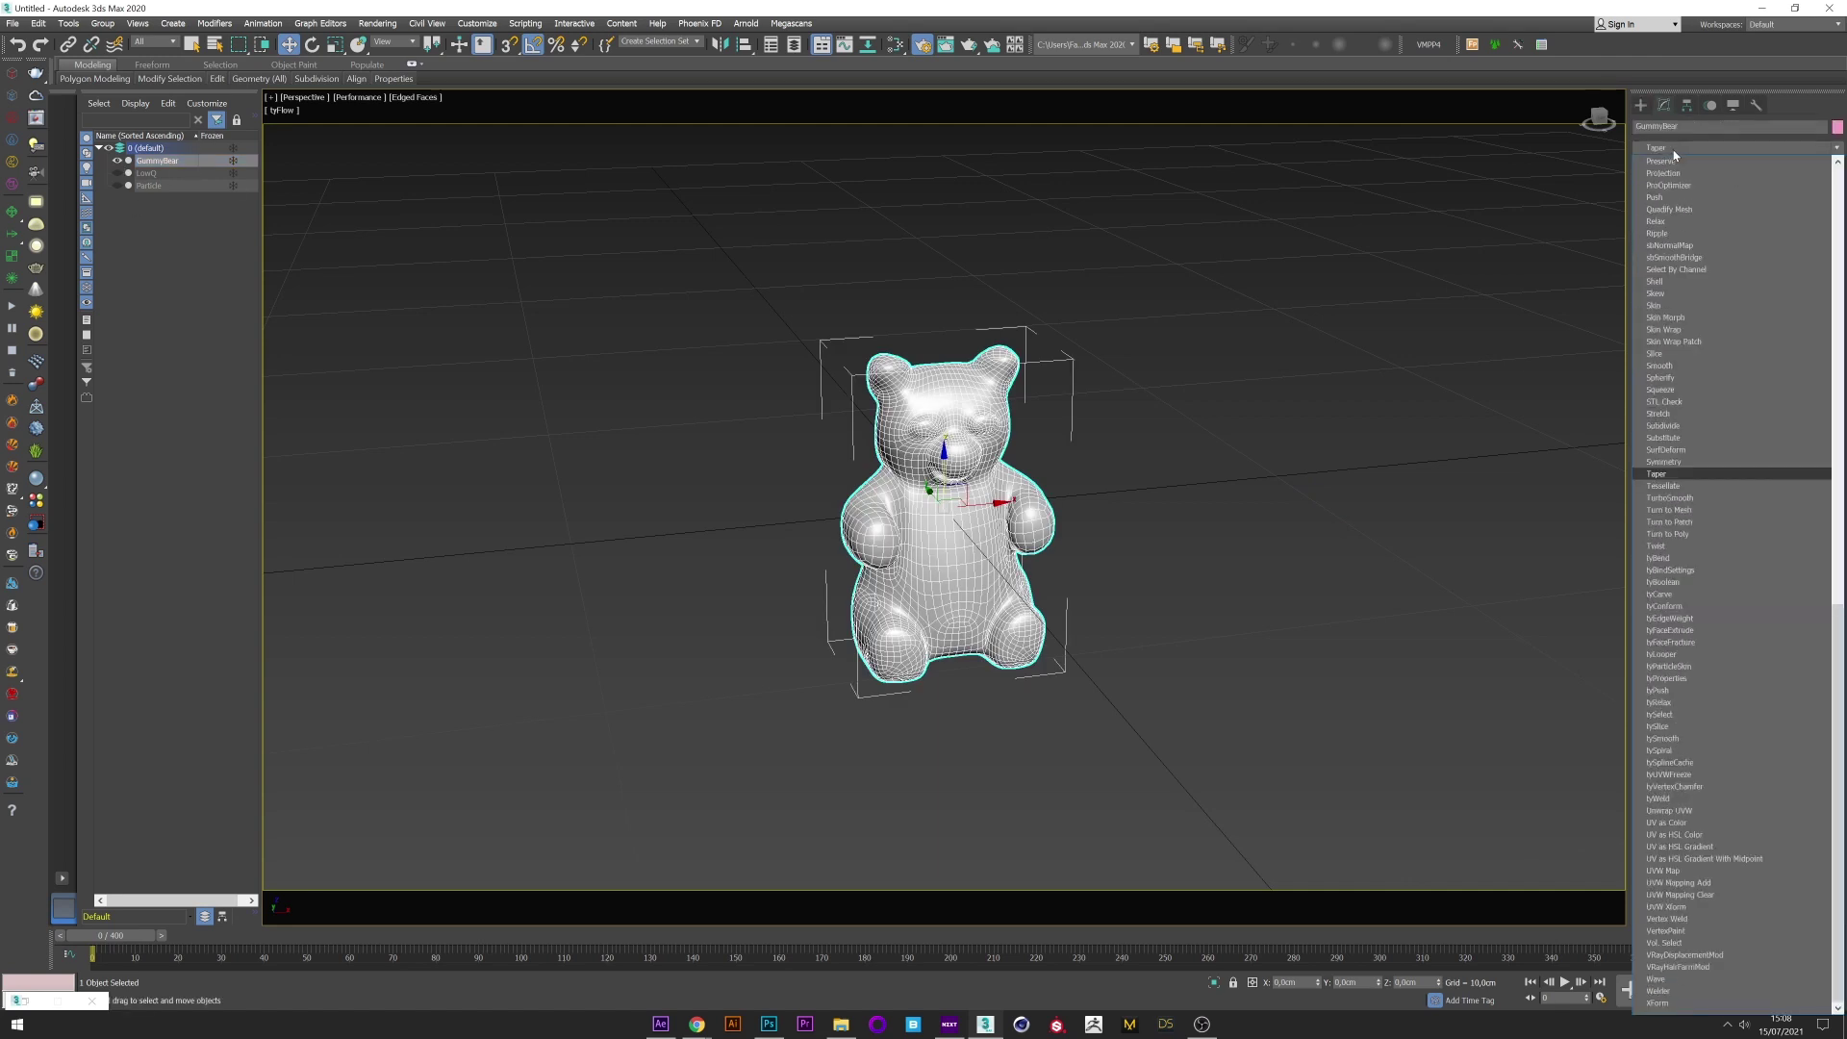
pyautogui.click(1671, 667)
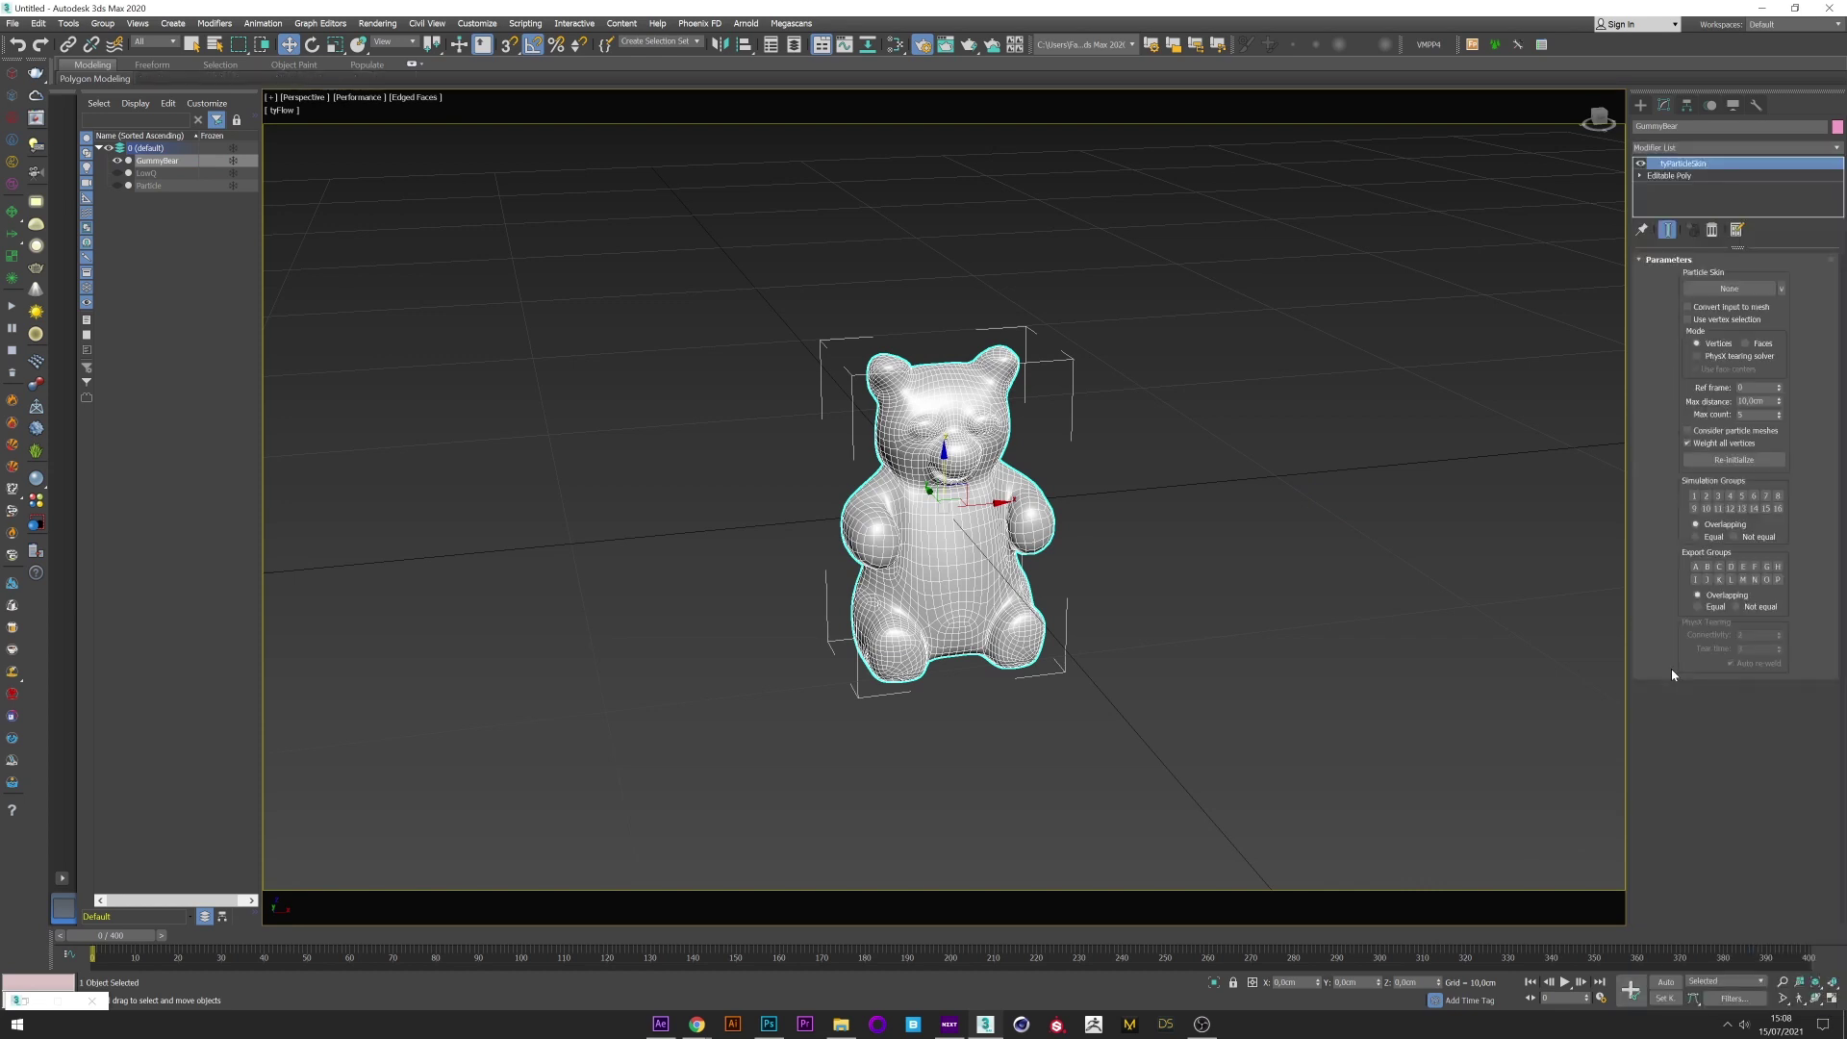
# Assign the Particle flow as the tyParticleSkin source on GummyBear, and hide the GummyBear model.
pyautogui.click(1740, 291)
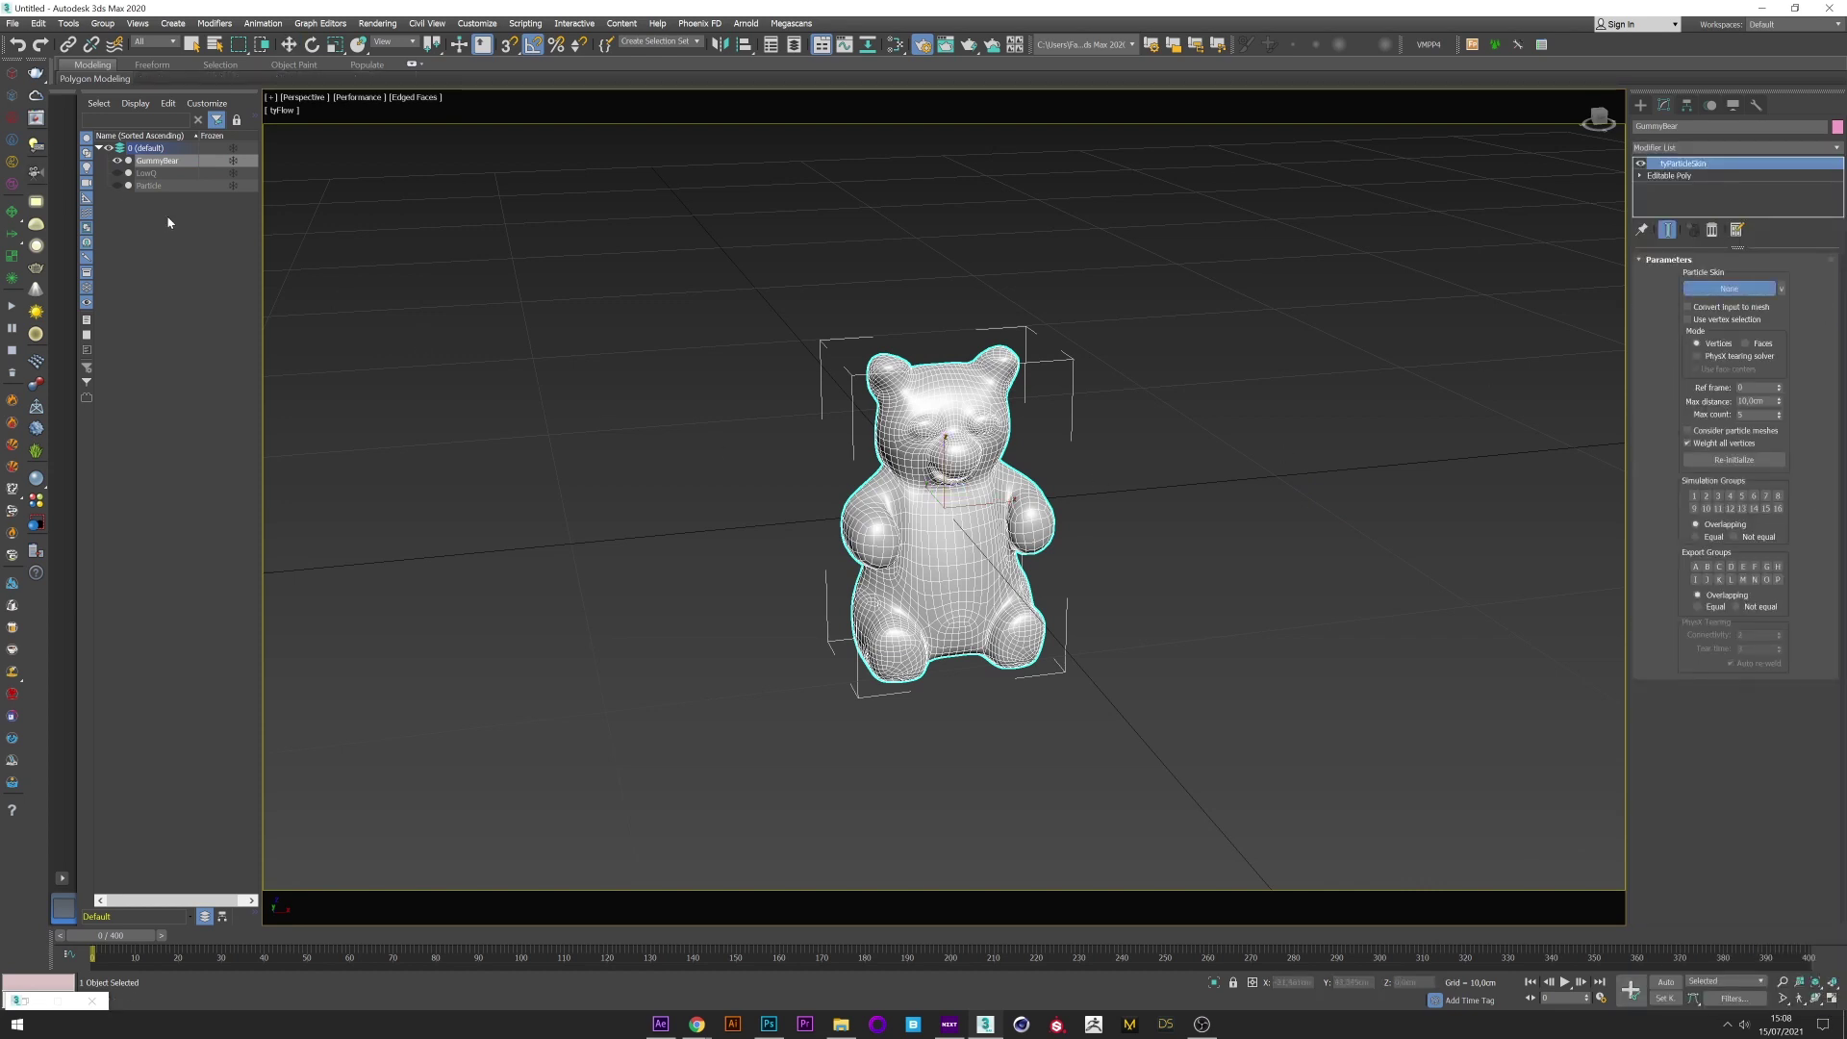
pyautogui.click(151, 186)
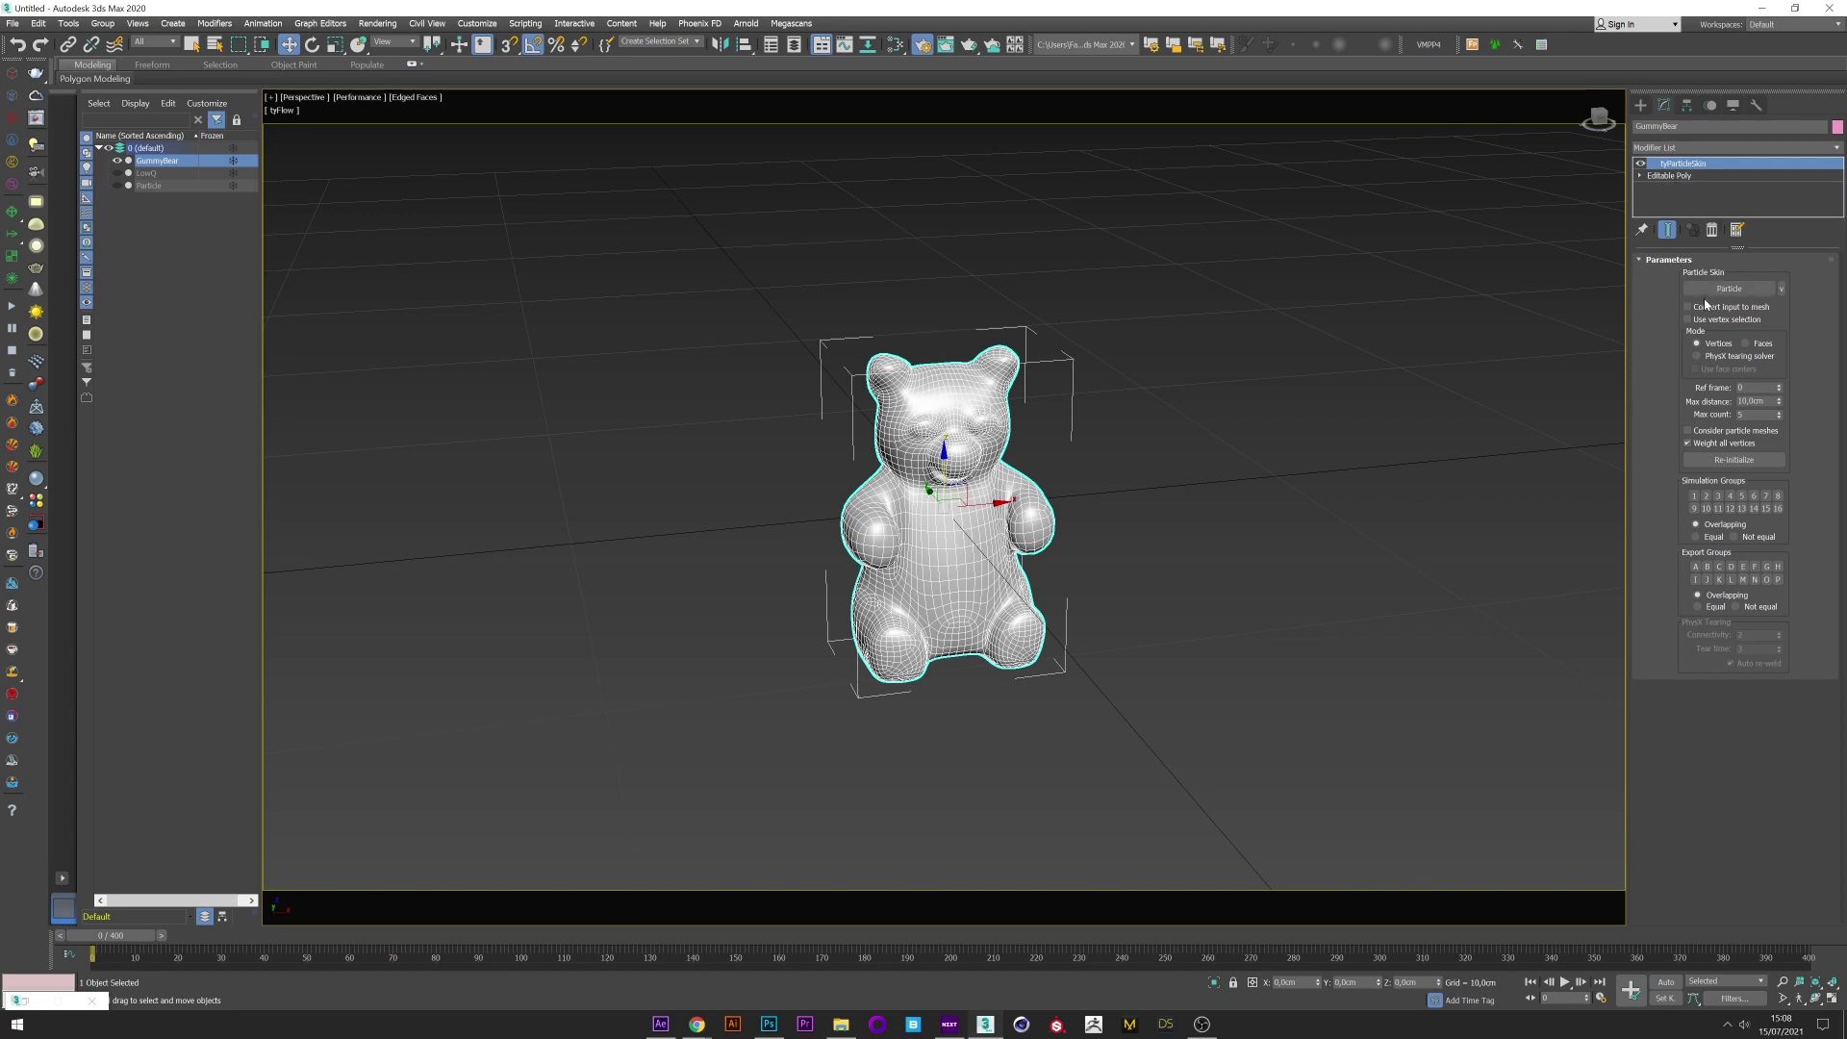
pyautogui.click(117, 164)
pyautogui.rightClick(768, 384)
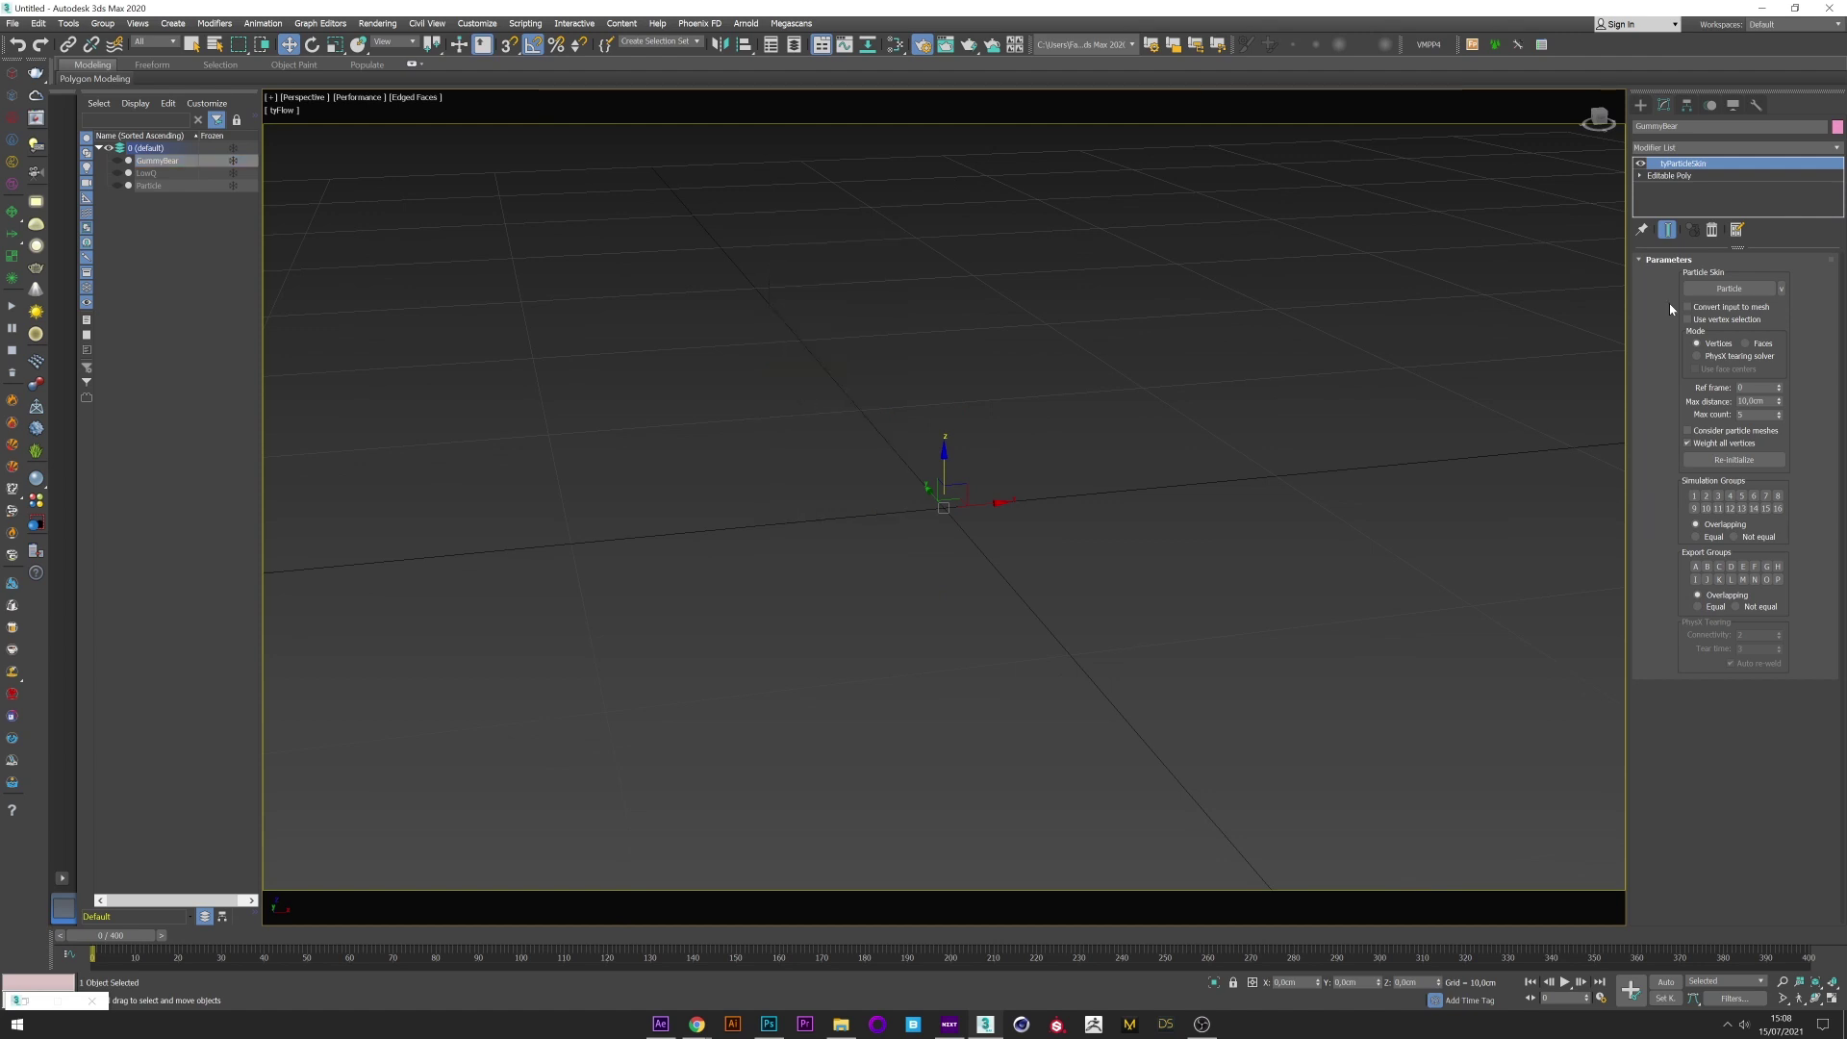
# Create a tyActor helper near the centre of the grid.
pyautogui.click(1640, 105)
pyautogui.click(1704, 126)
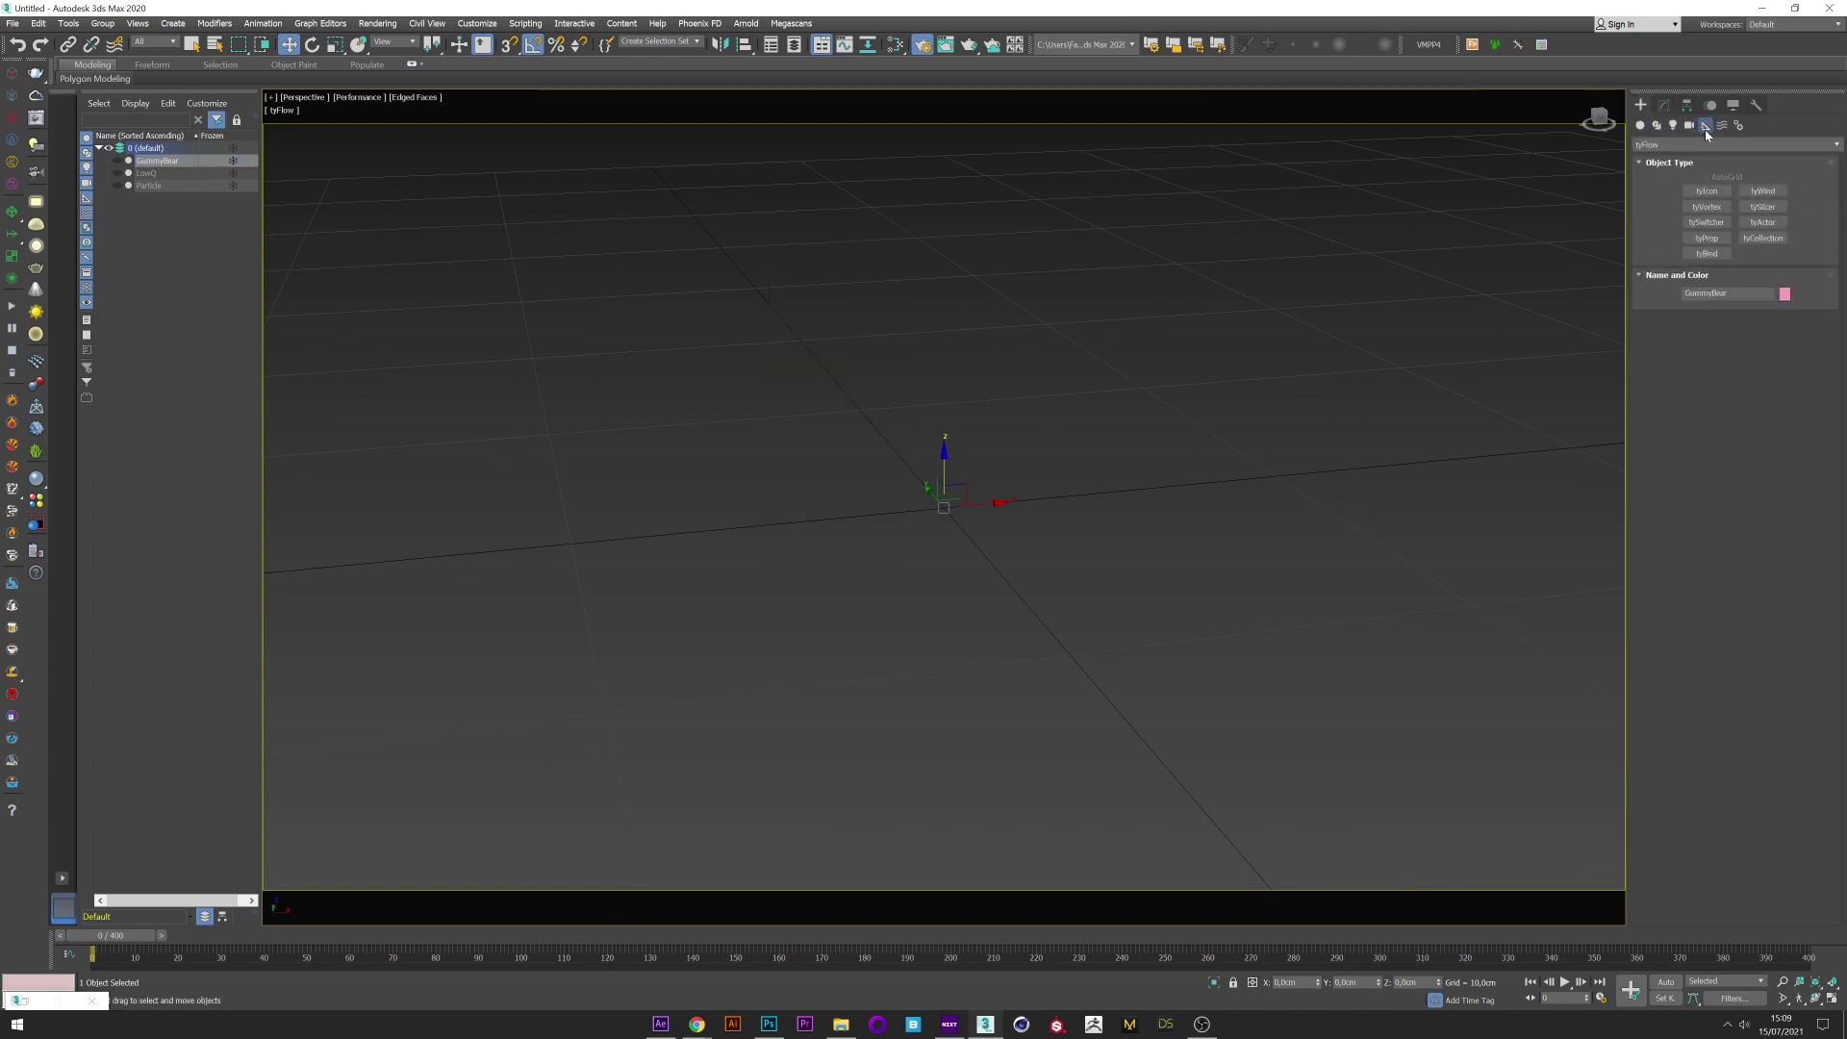
pyautogui.click(1762, 223)
pyautogui.moveTo(945, 508); pyautogui.dragTo(966, 553)
pyautogui.rightClick(966, 552)
pyautogui.rightClick(966, 554)
pyautogui.click(980, 568)
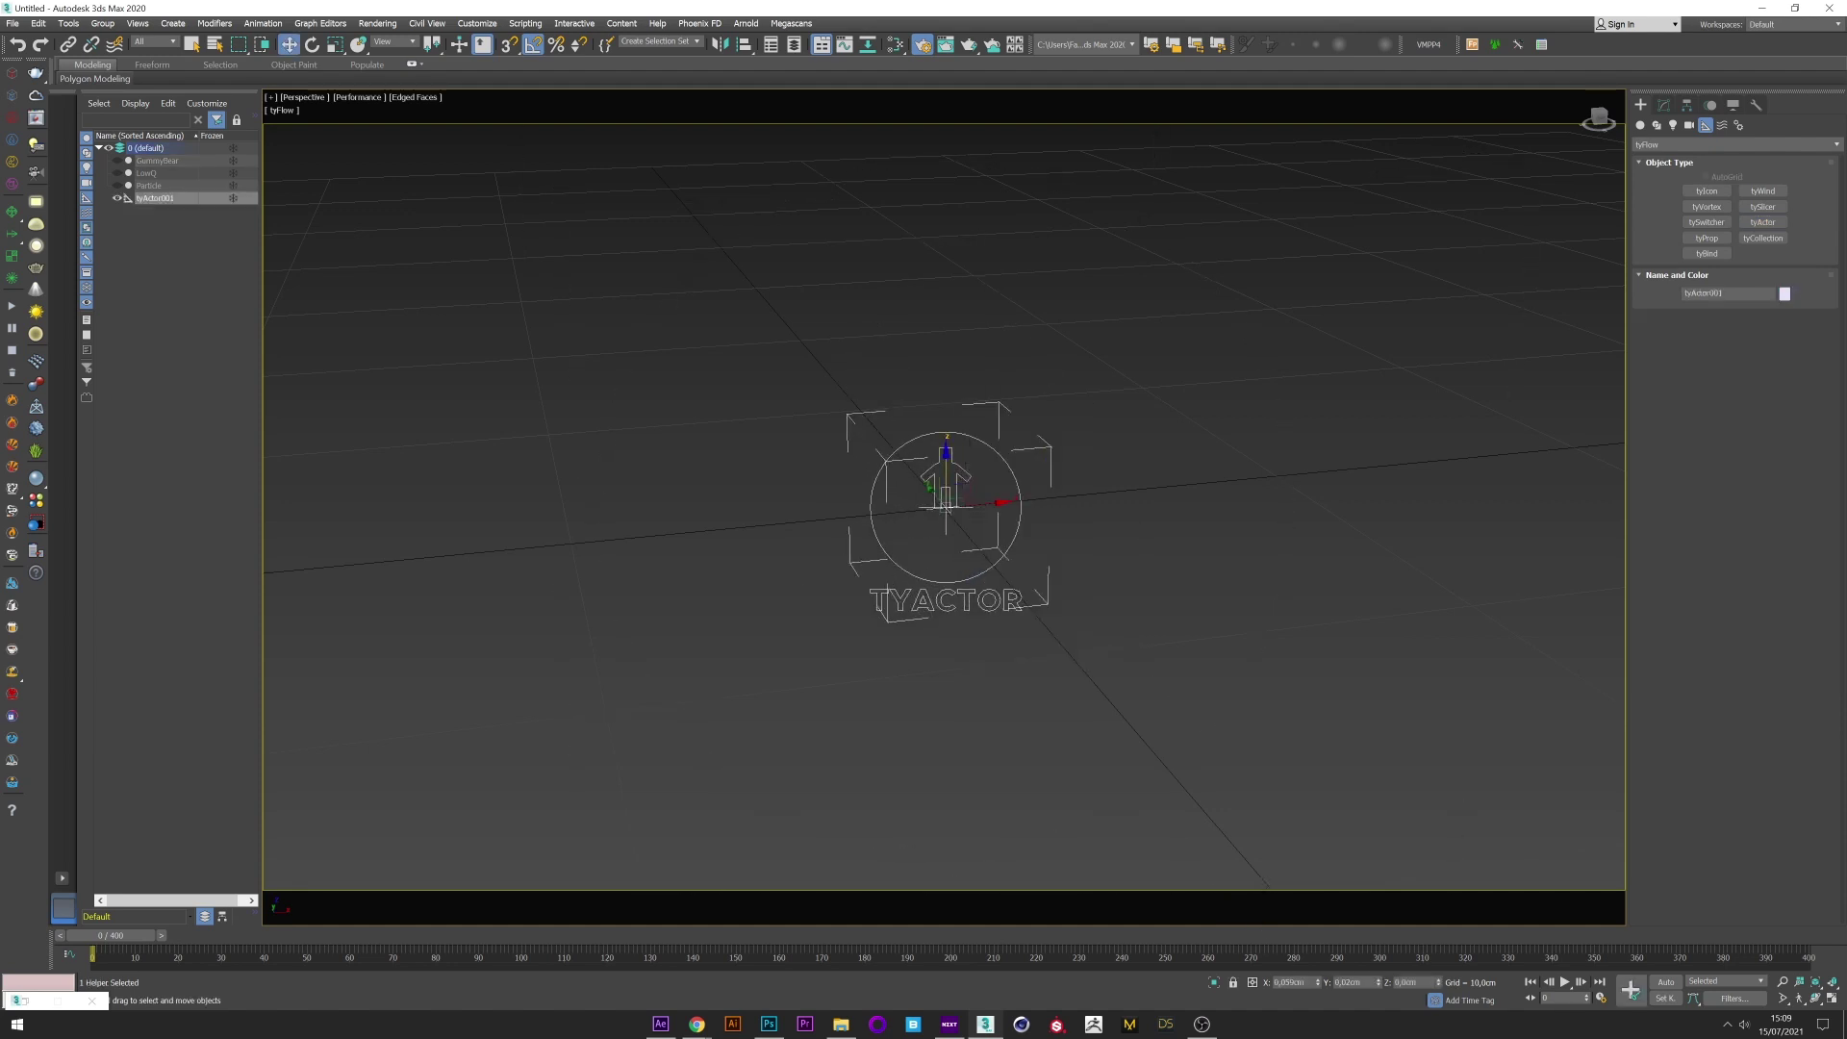
# Place the tyActor at the origin by setting its X and Y positions to 0.
pyautogui.doubleClick(1290, 984)
pyautogui.write('0')
pyautogui.press('Tab')
pyautogui.write('0')
pyautogui.press('Tab')
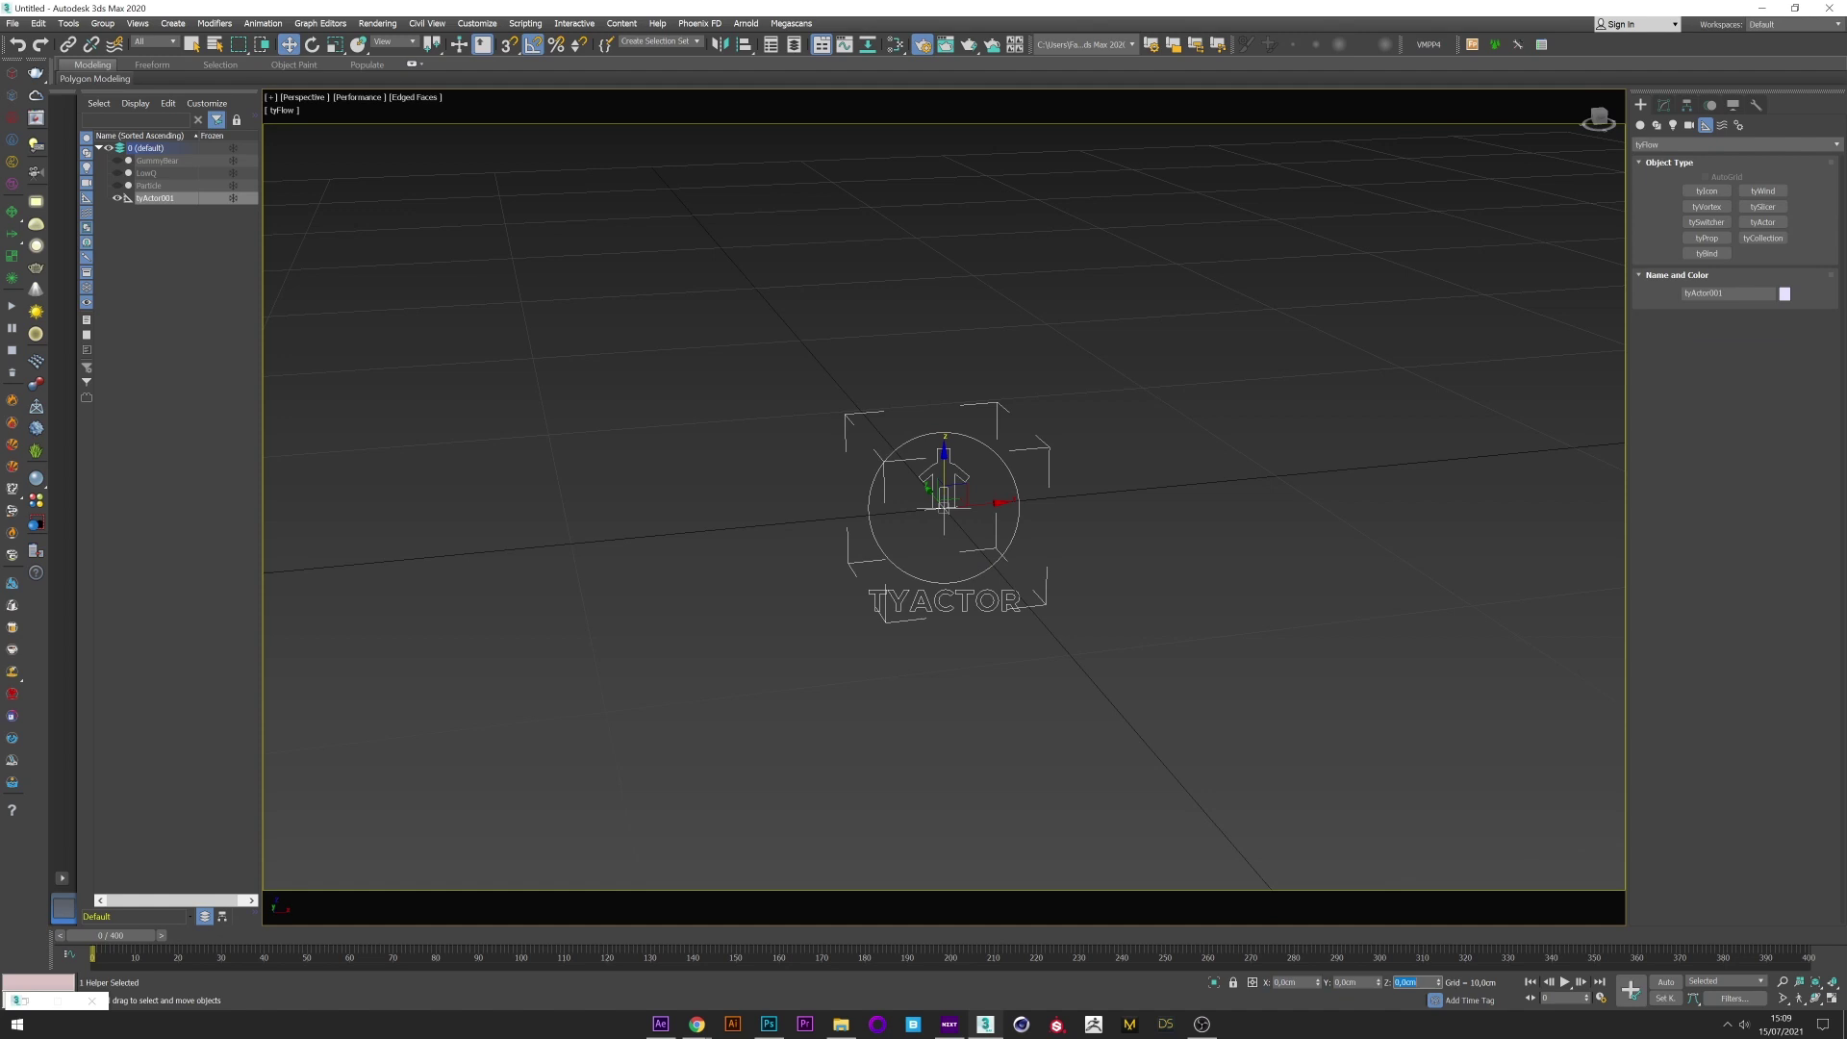
# Add GummyBear to the tyActor's rig nodes and hide the tyActor helper.
pyautogui.click(1663, 104)
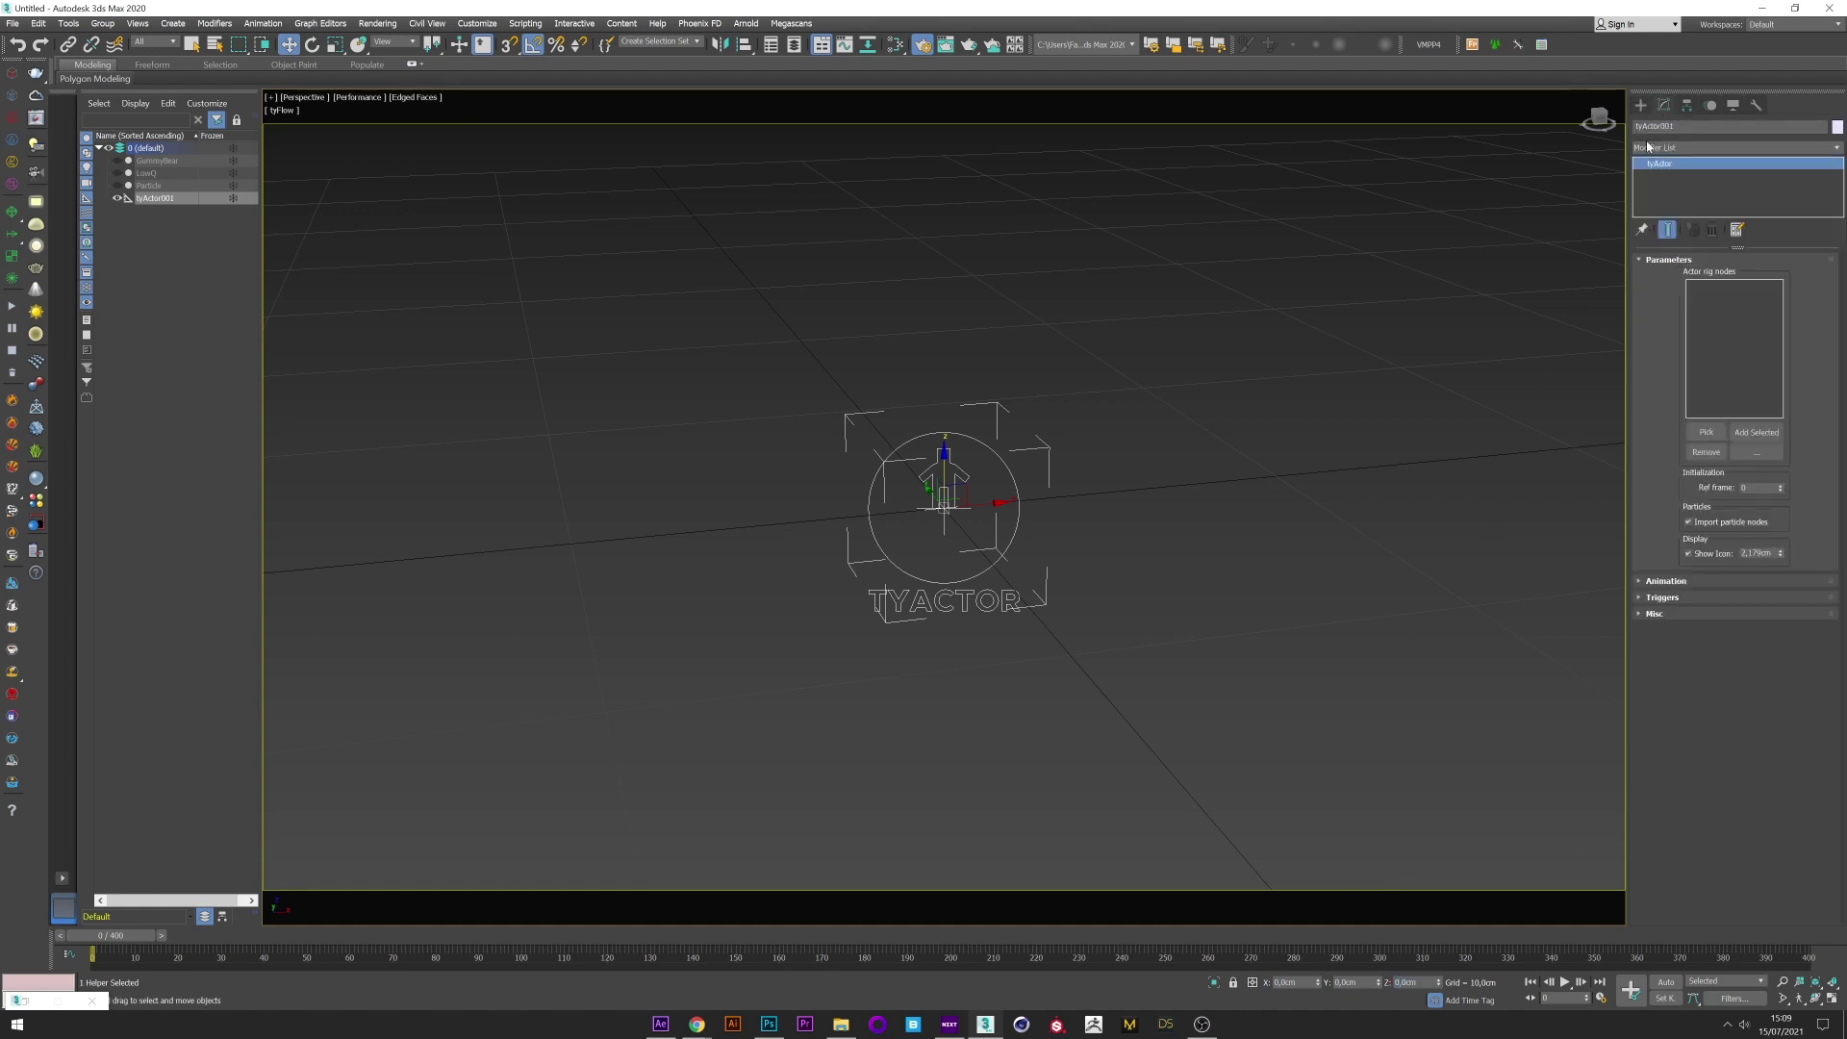
pyautogui.click(1707, 432)
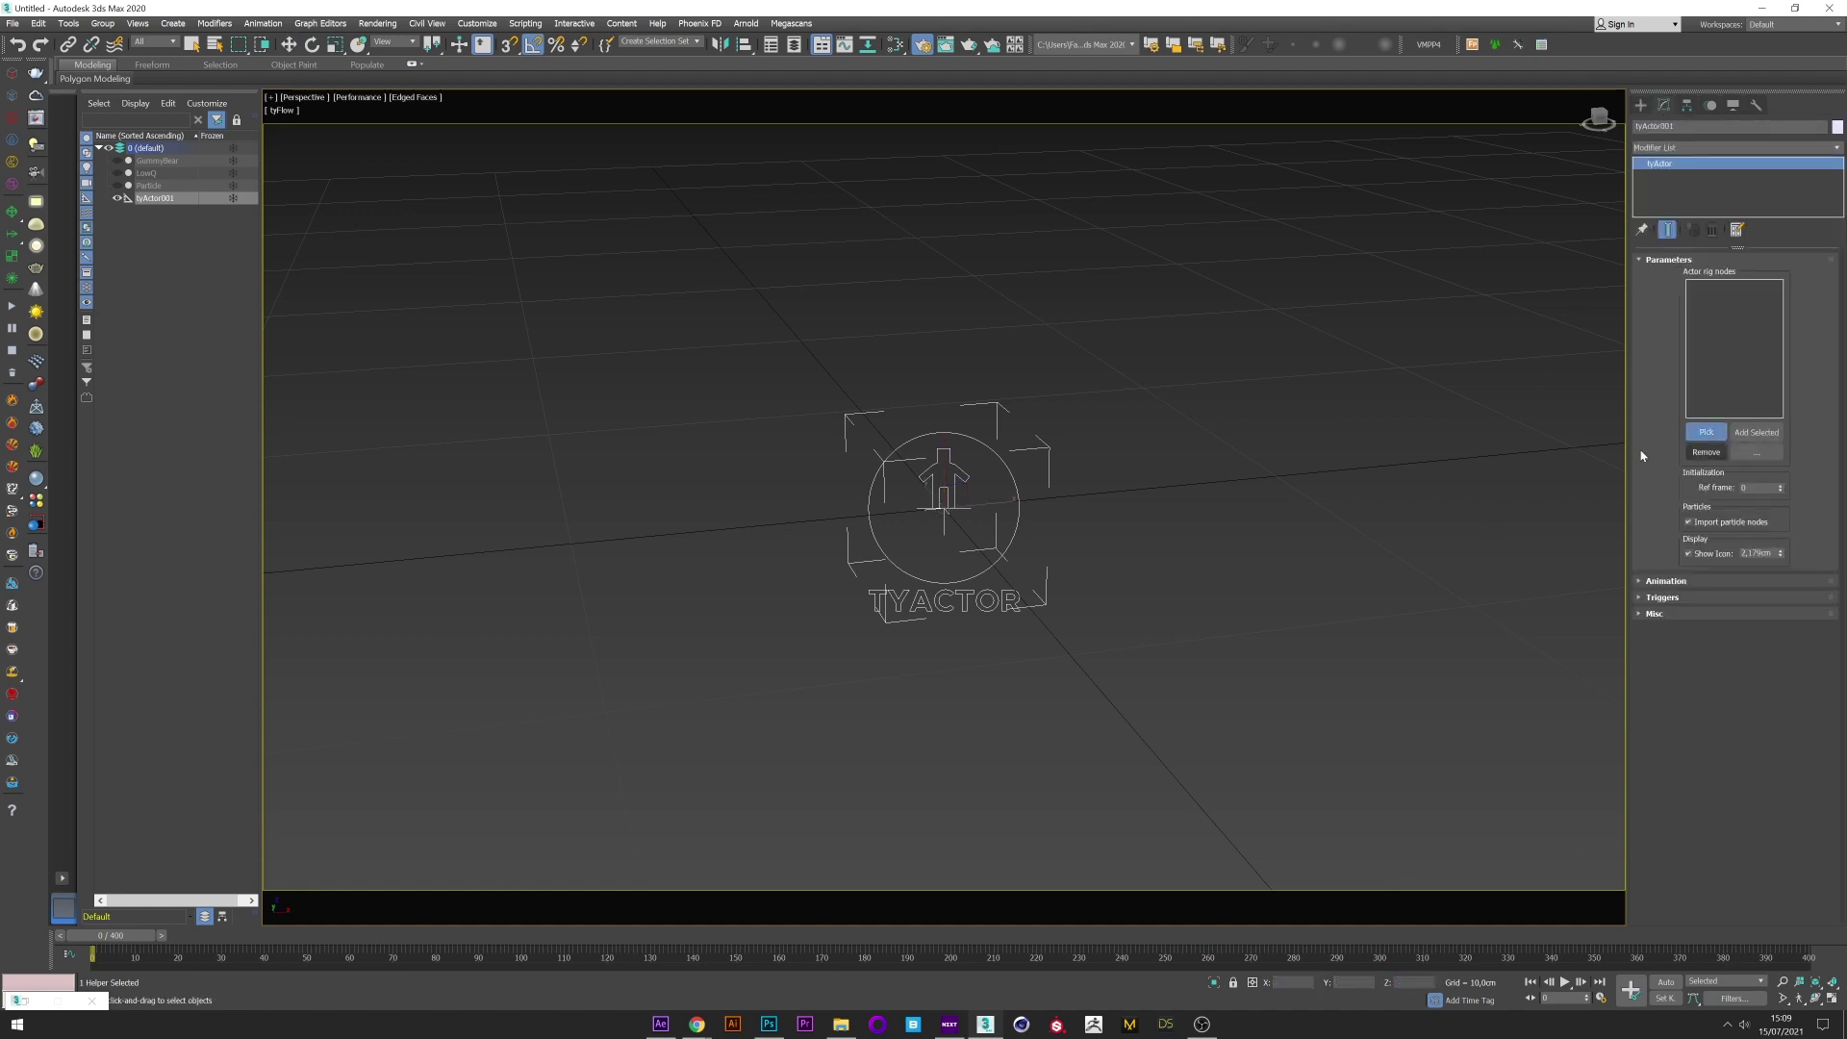
pyautogui.click(167, 162)
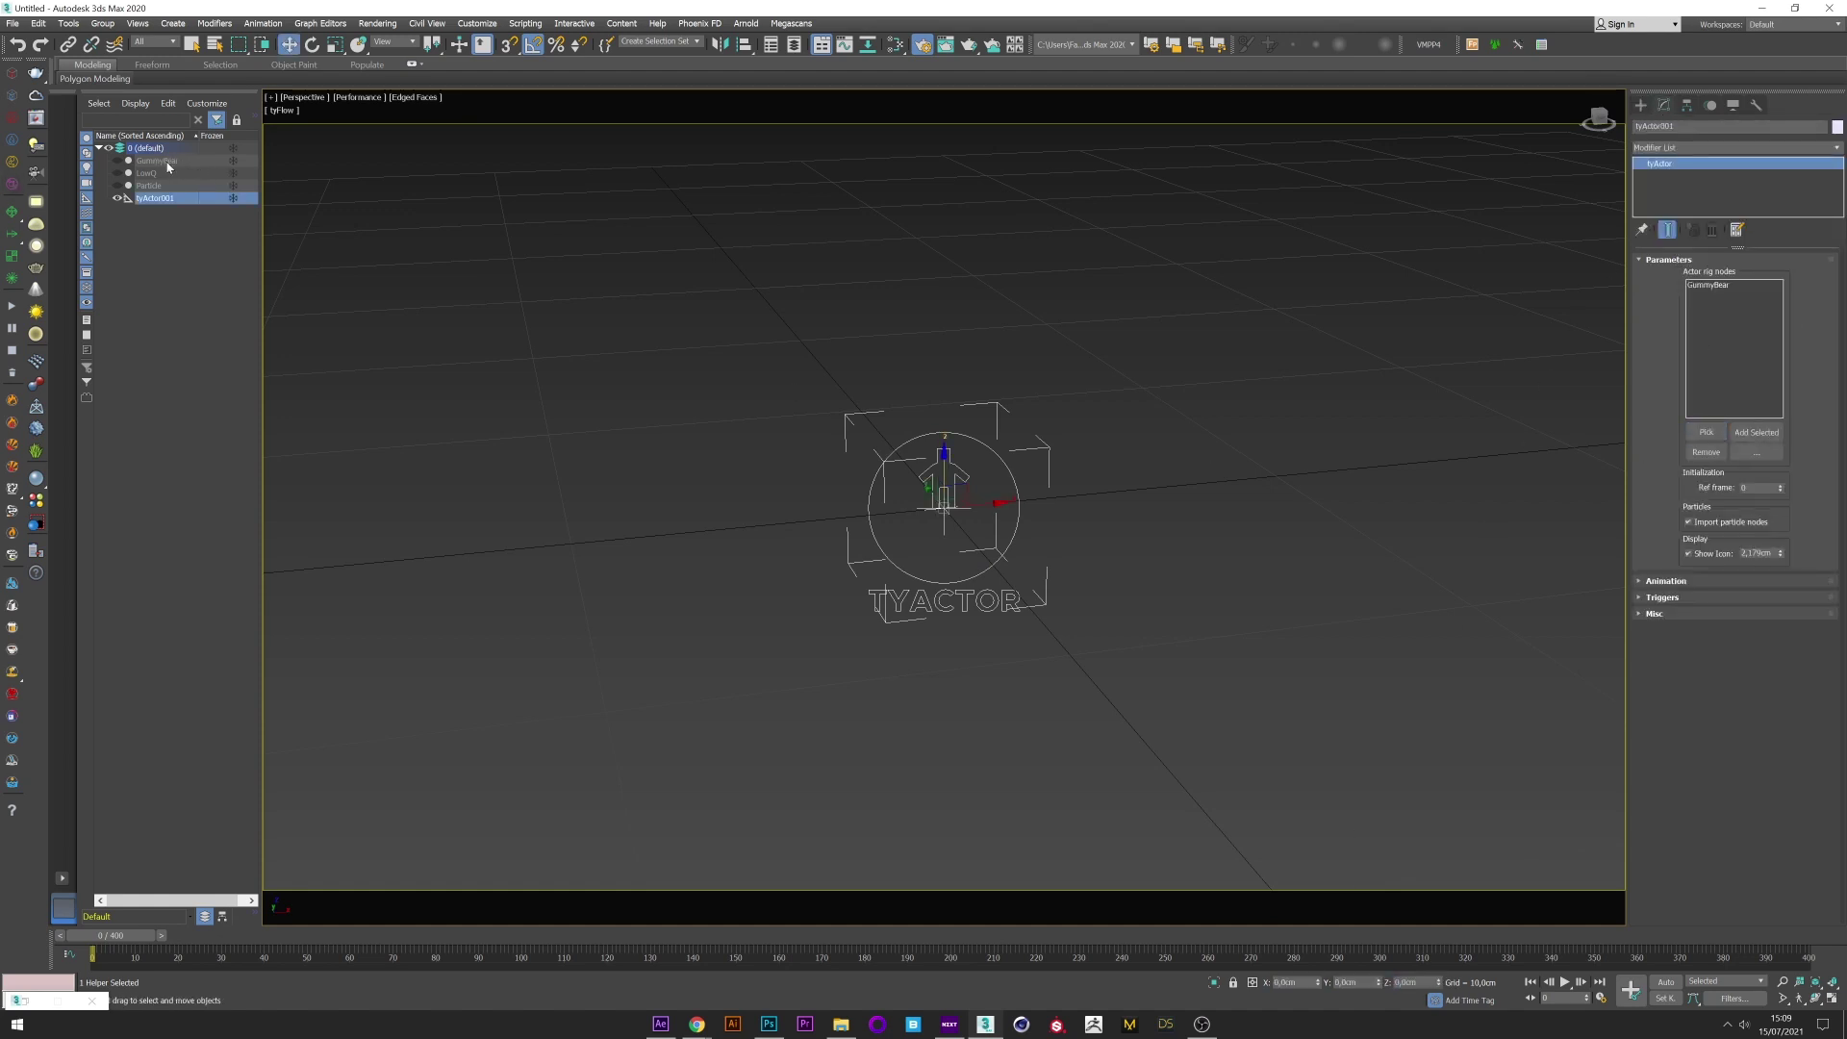
pyautogui.click(118, 198)
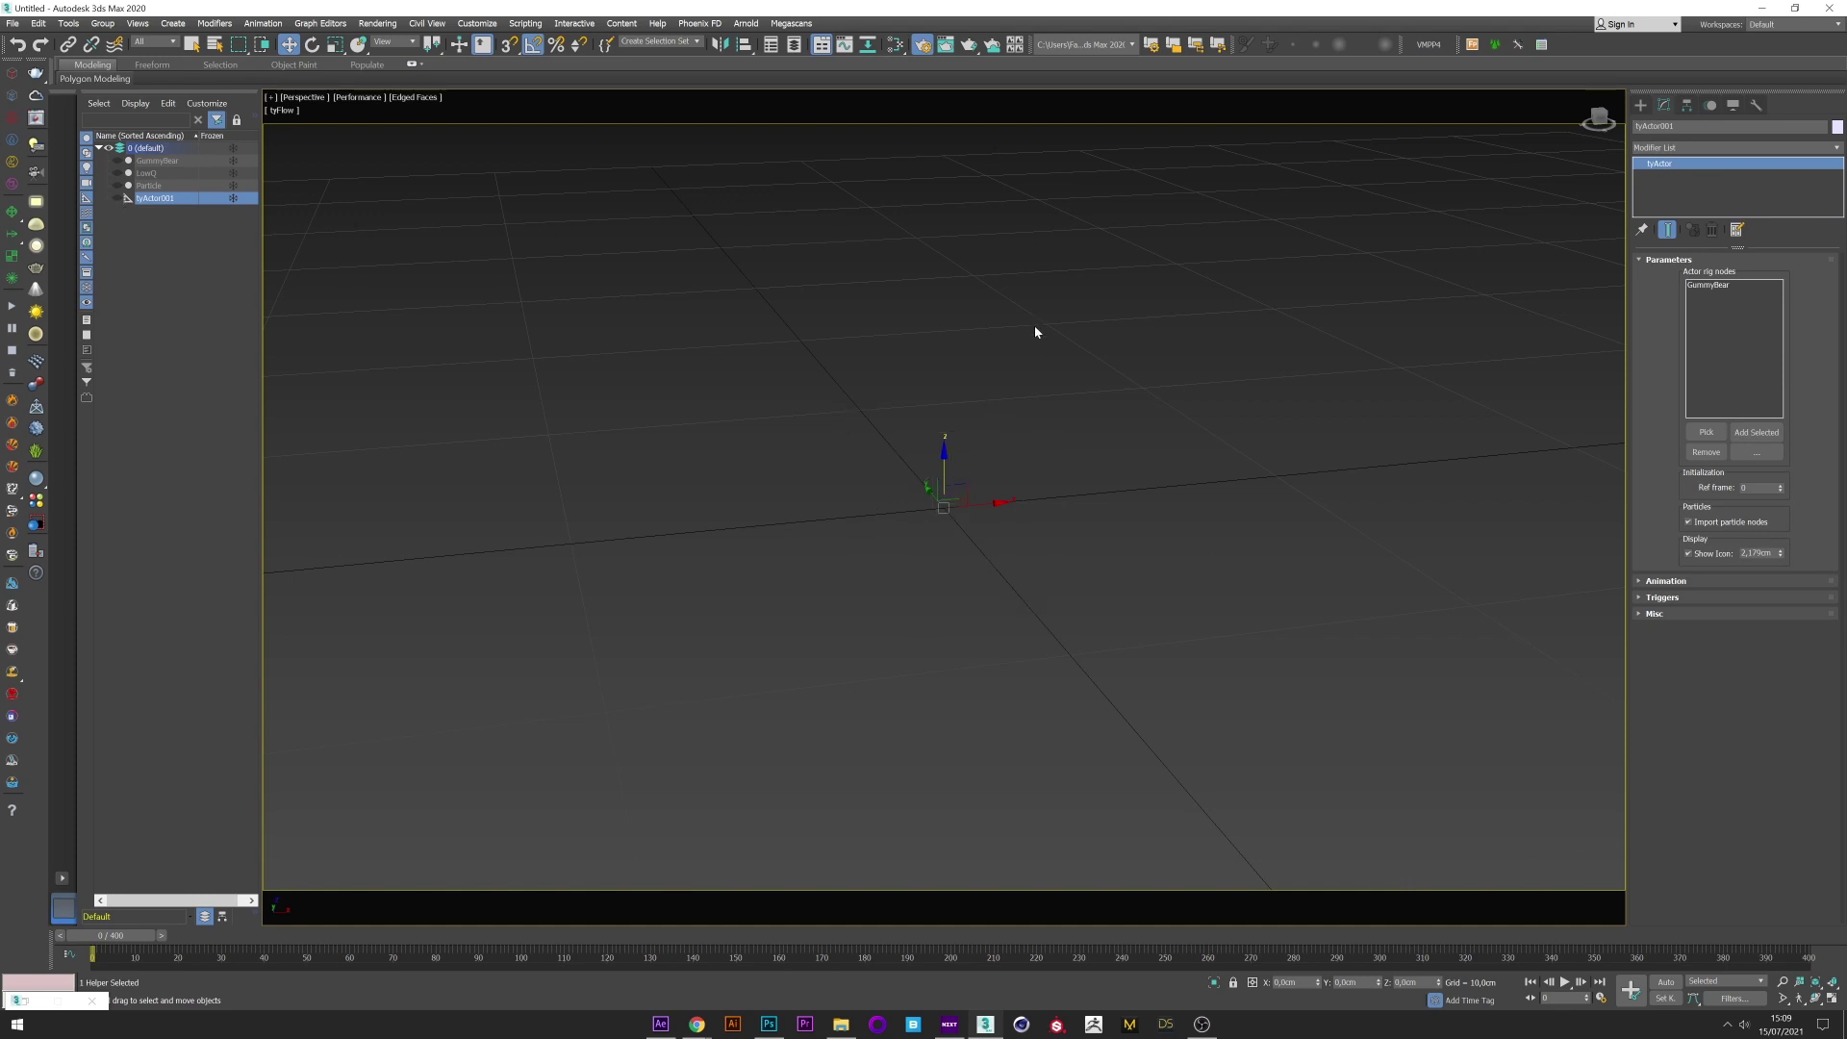
# Create a new tyFlow object near the centre of the grid.
pyautogui.keyDown('alt'); pyautogui.moveTo(1004, 417); pyautogui.dragTo(1025, 512, button='middle'); pyautogui.keyUp('alt')
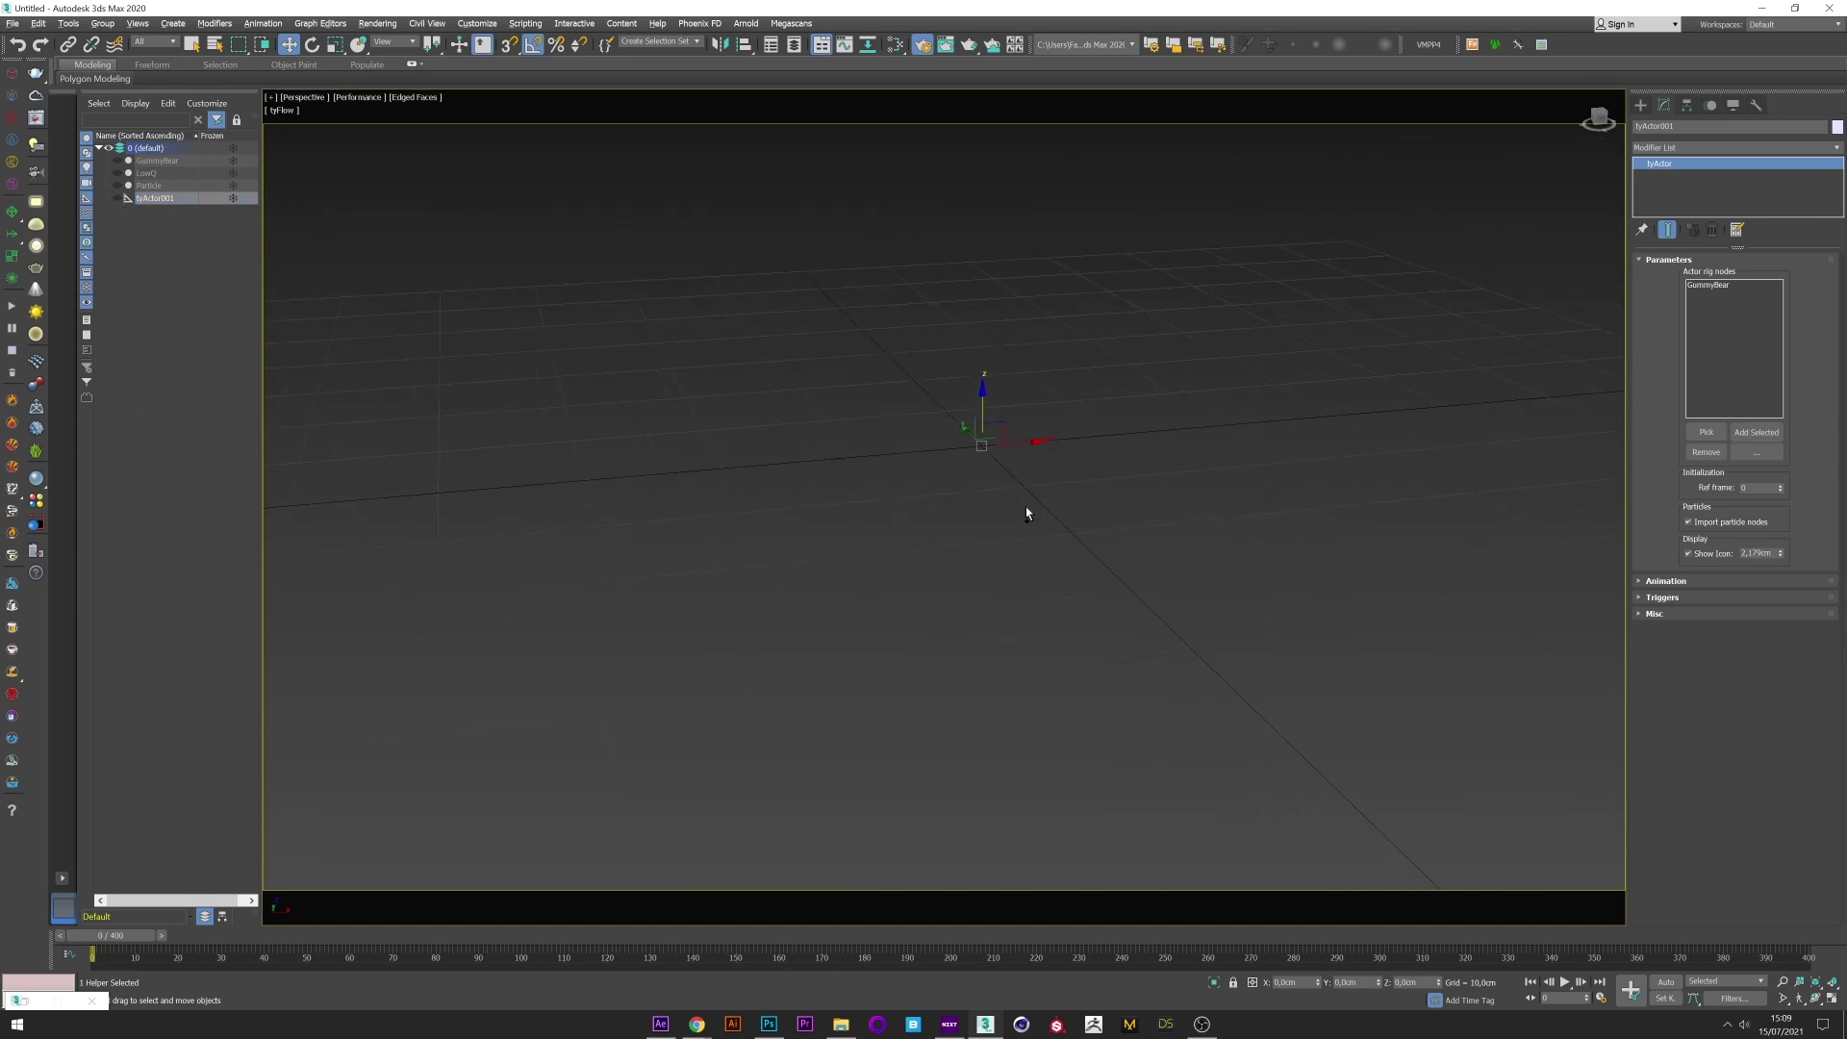
pyautogui.click(1640, 105)
pyautogui.click(1443, 296)
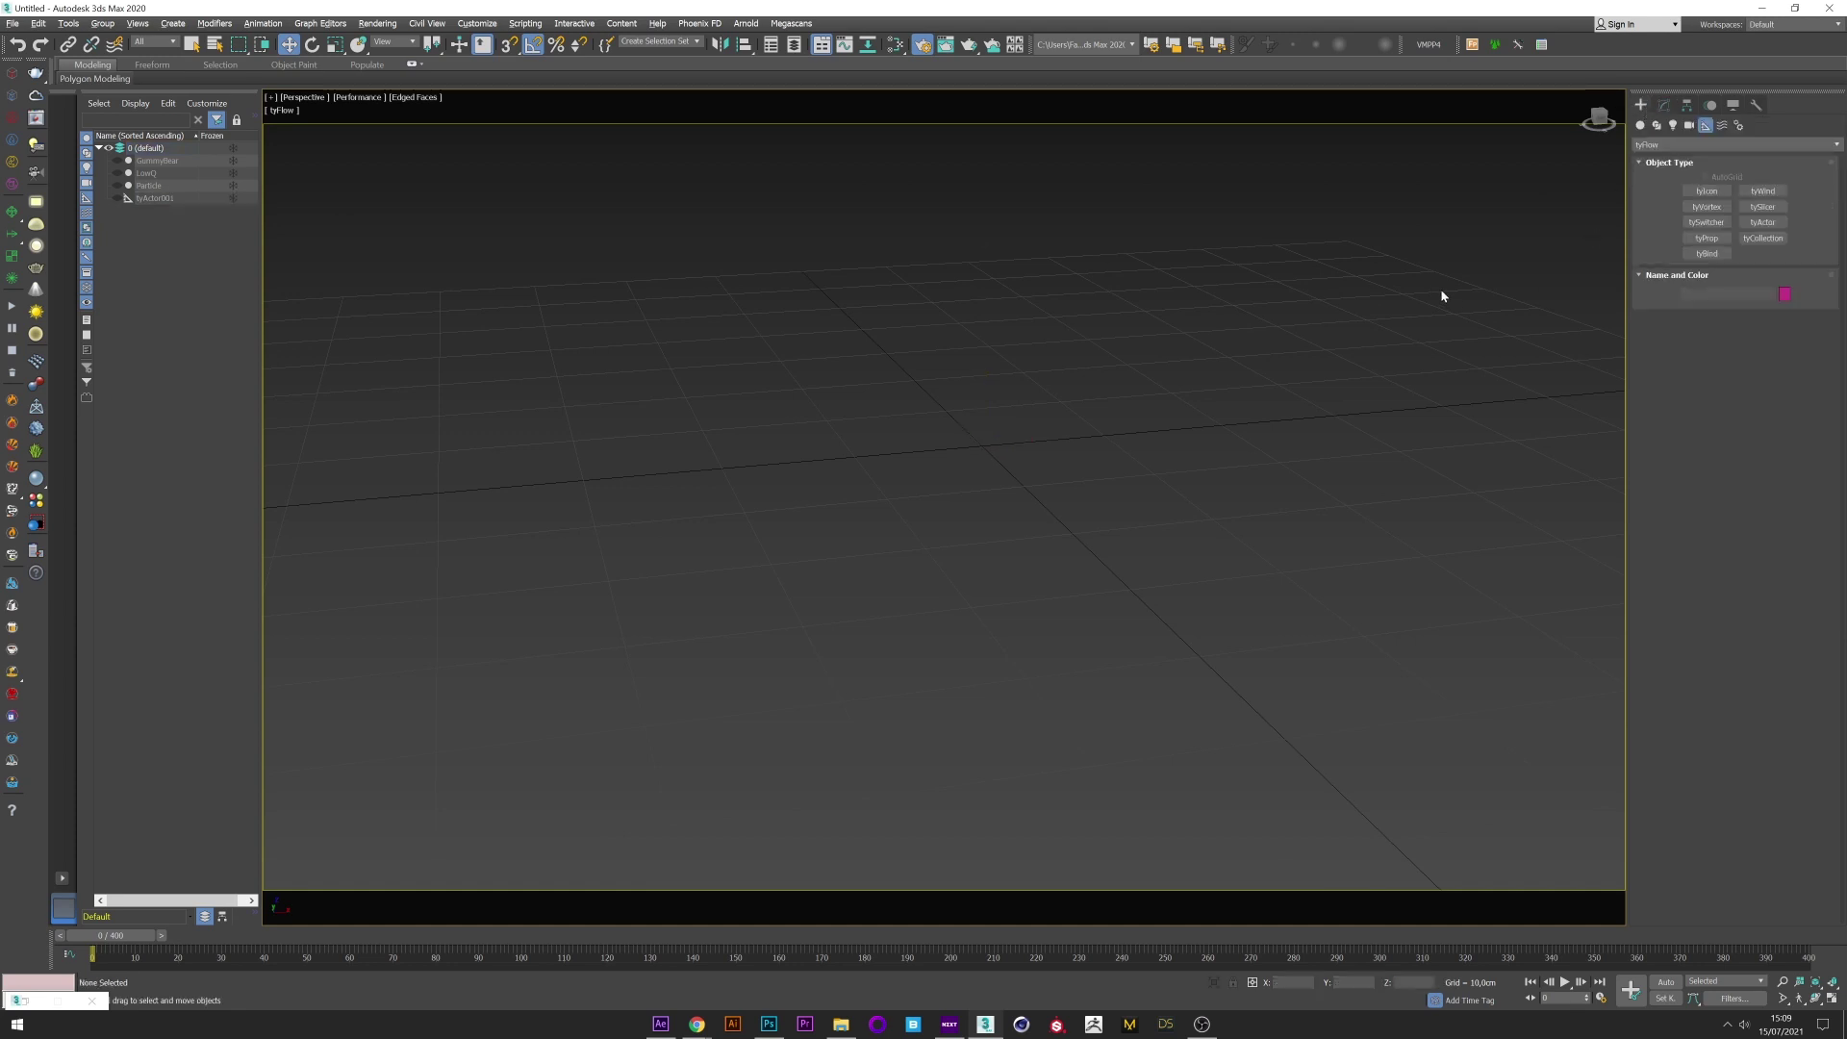
pyautogui.click(1640, 125)
pyautogui.click(1722, 144)
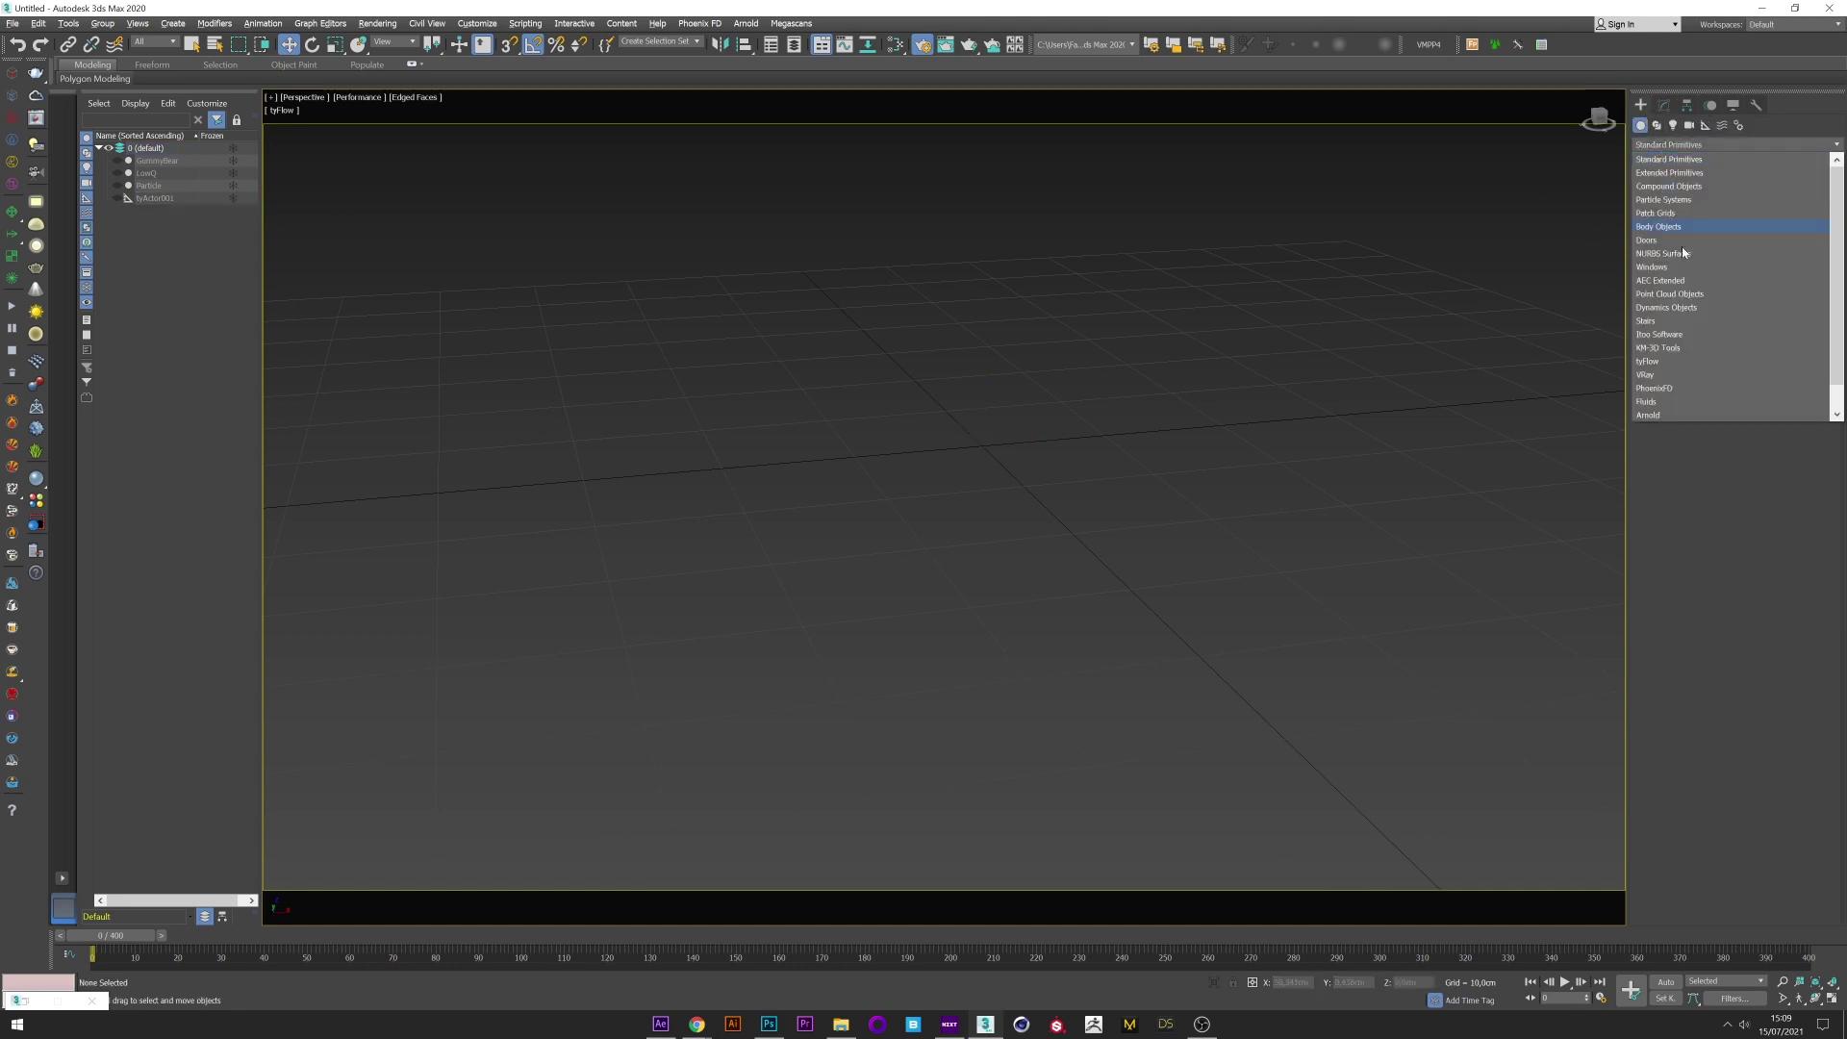
pyautogui.click(1533, 297)
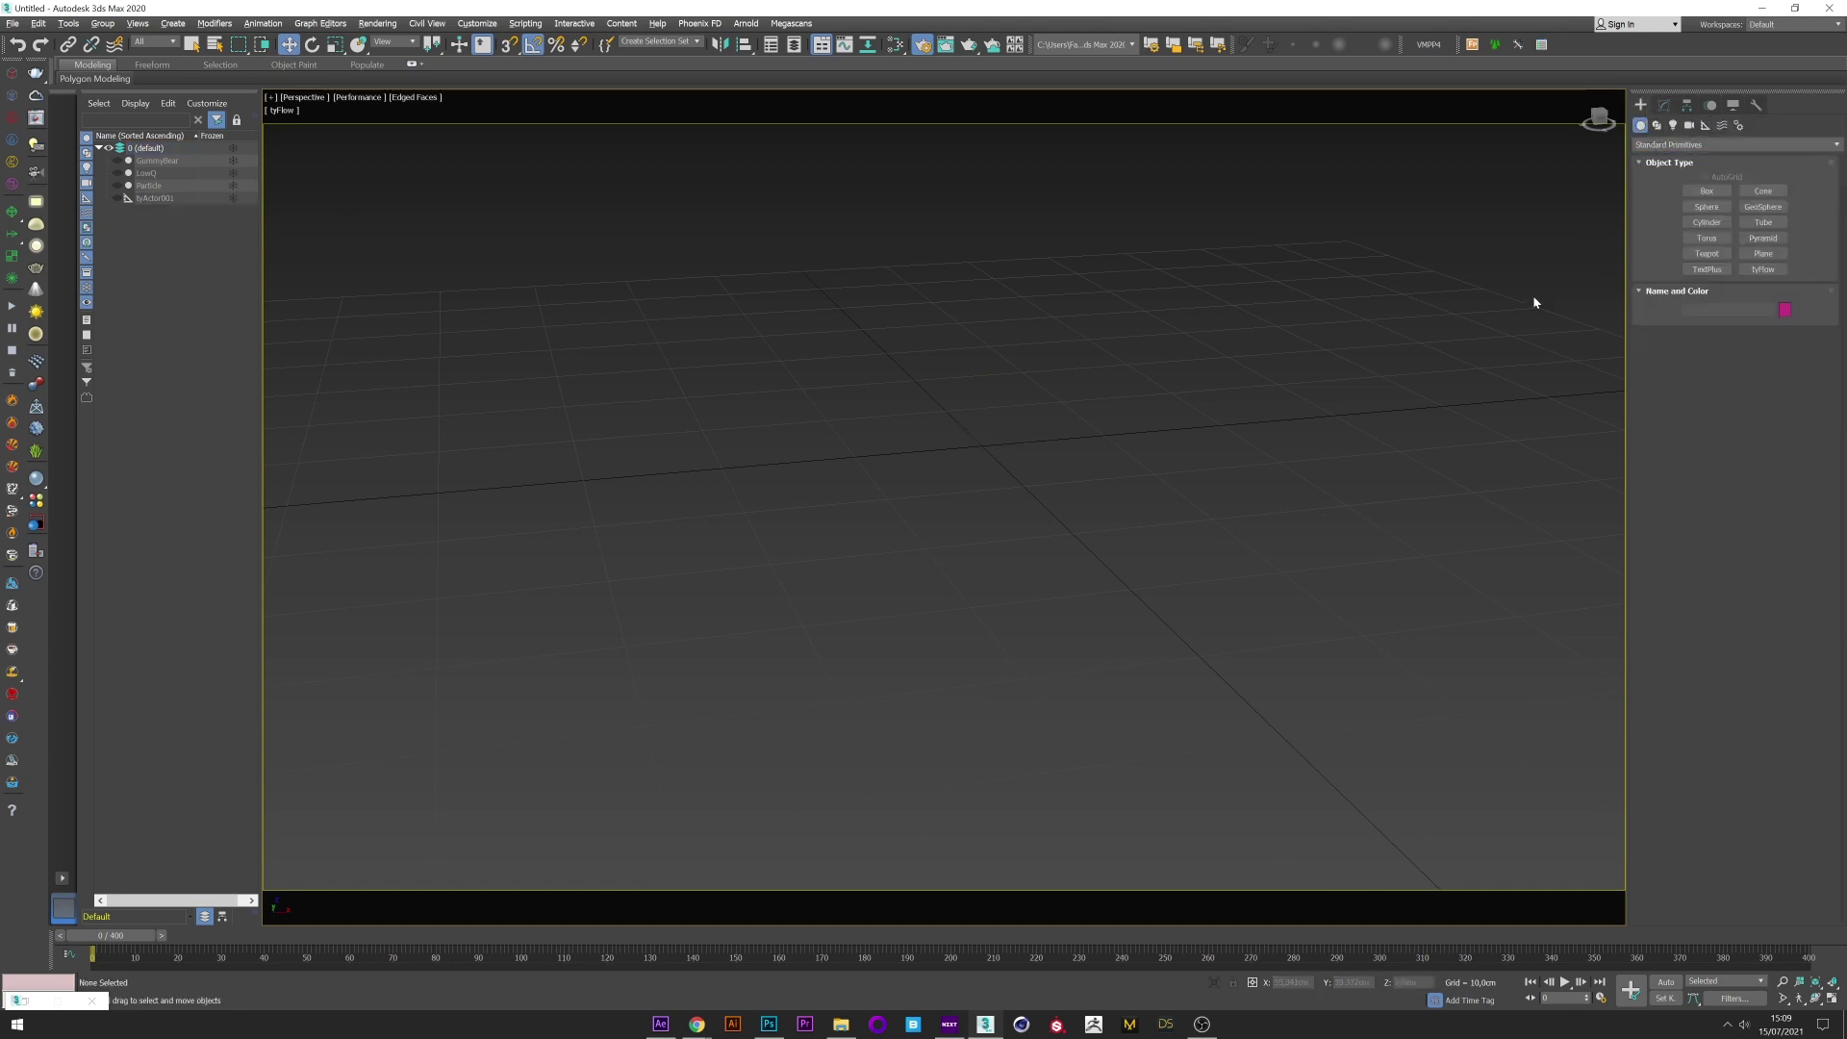
pyautogui.click(1753, 271)
pyautogui.moveTo(979, 448); pyautogui.dragTo(1010, 481)
pyautogui.press('w')
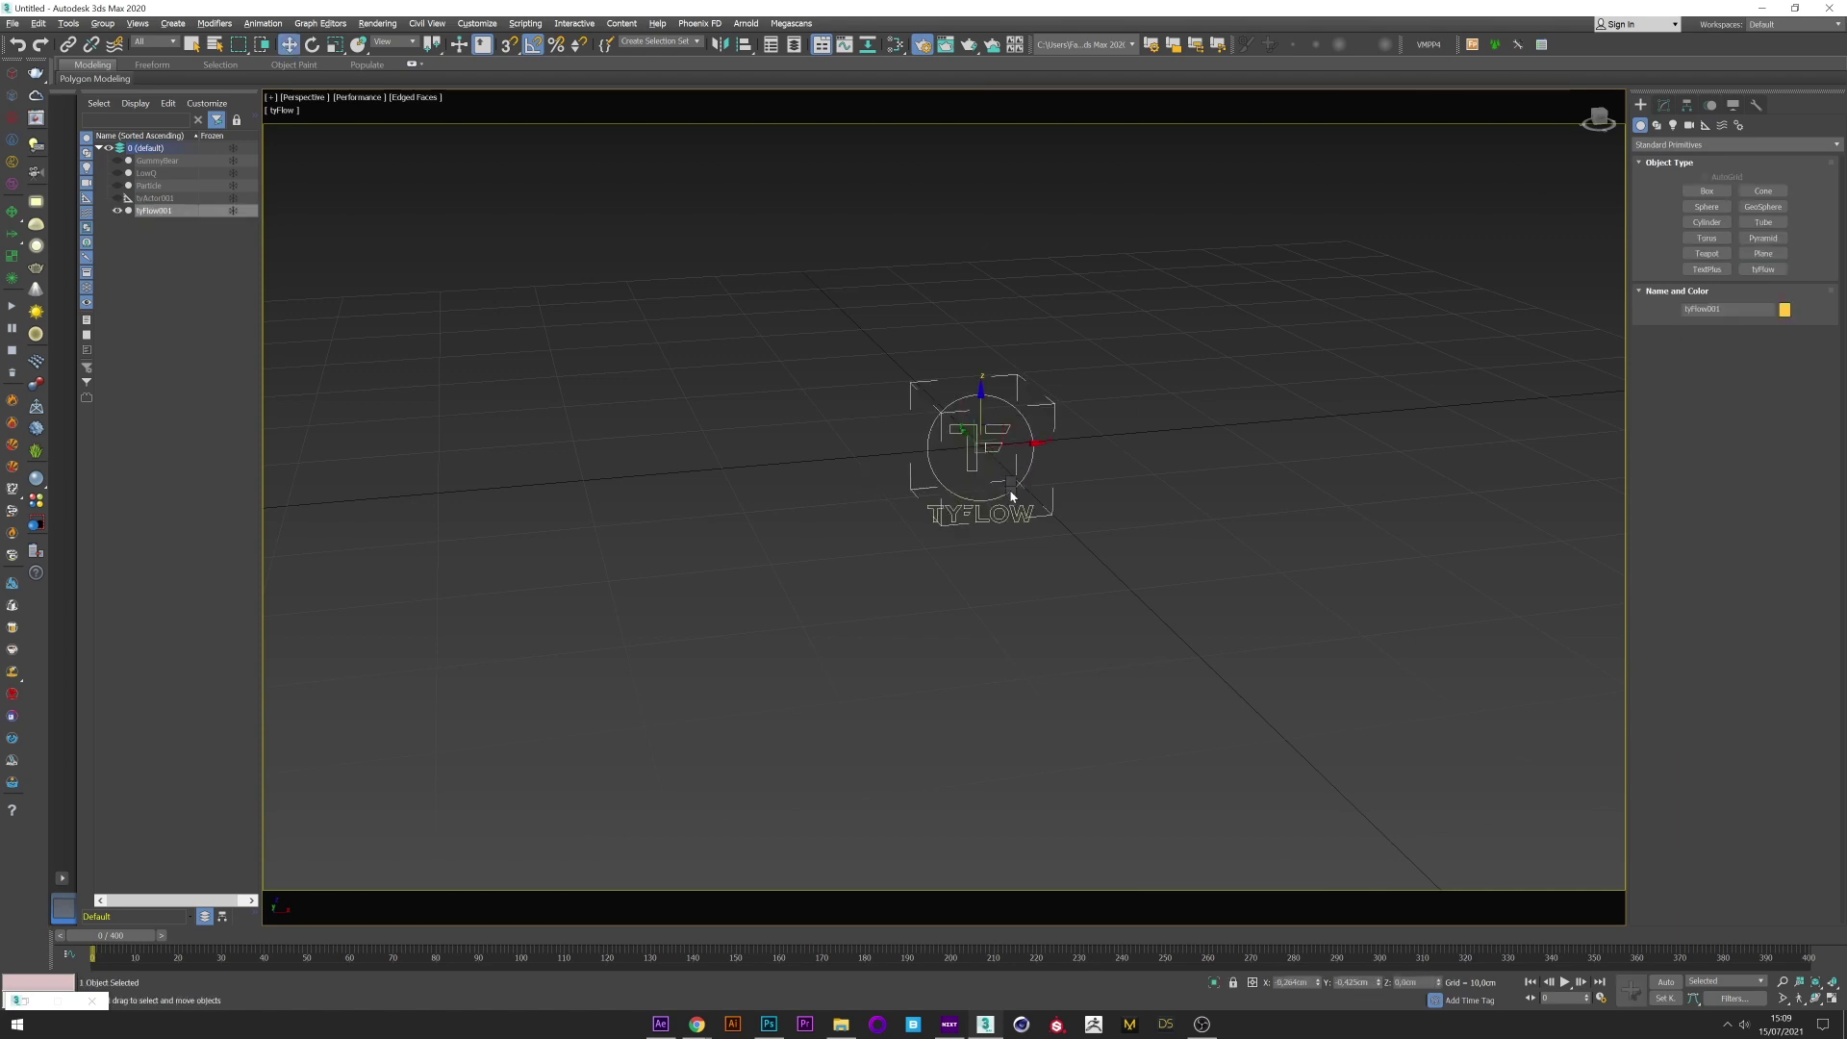
# Open the new flow's editor and add the Simple Icon Flow preset.
pyautogui.click(1663, 105)
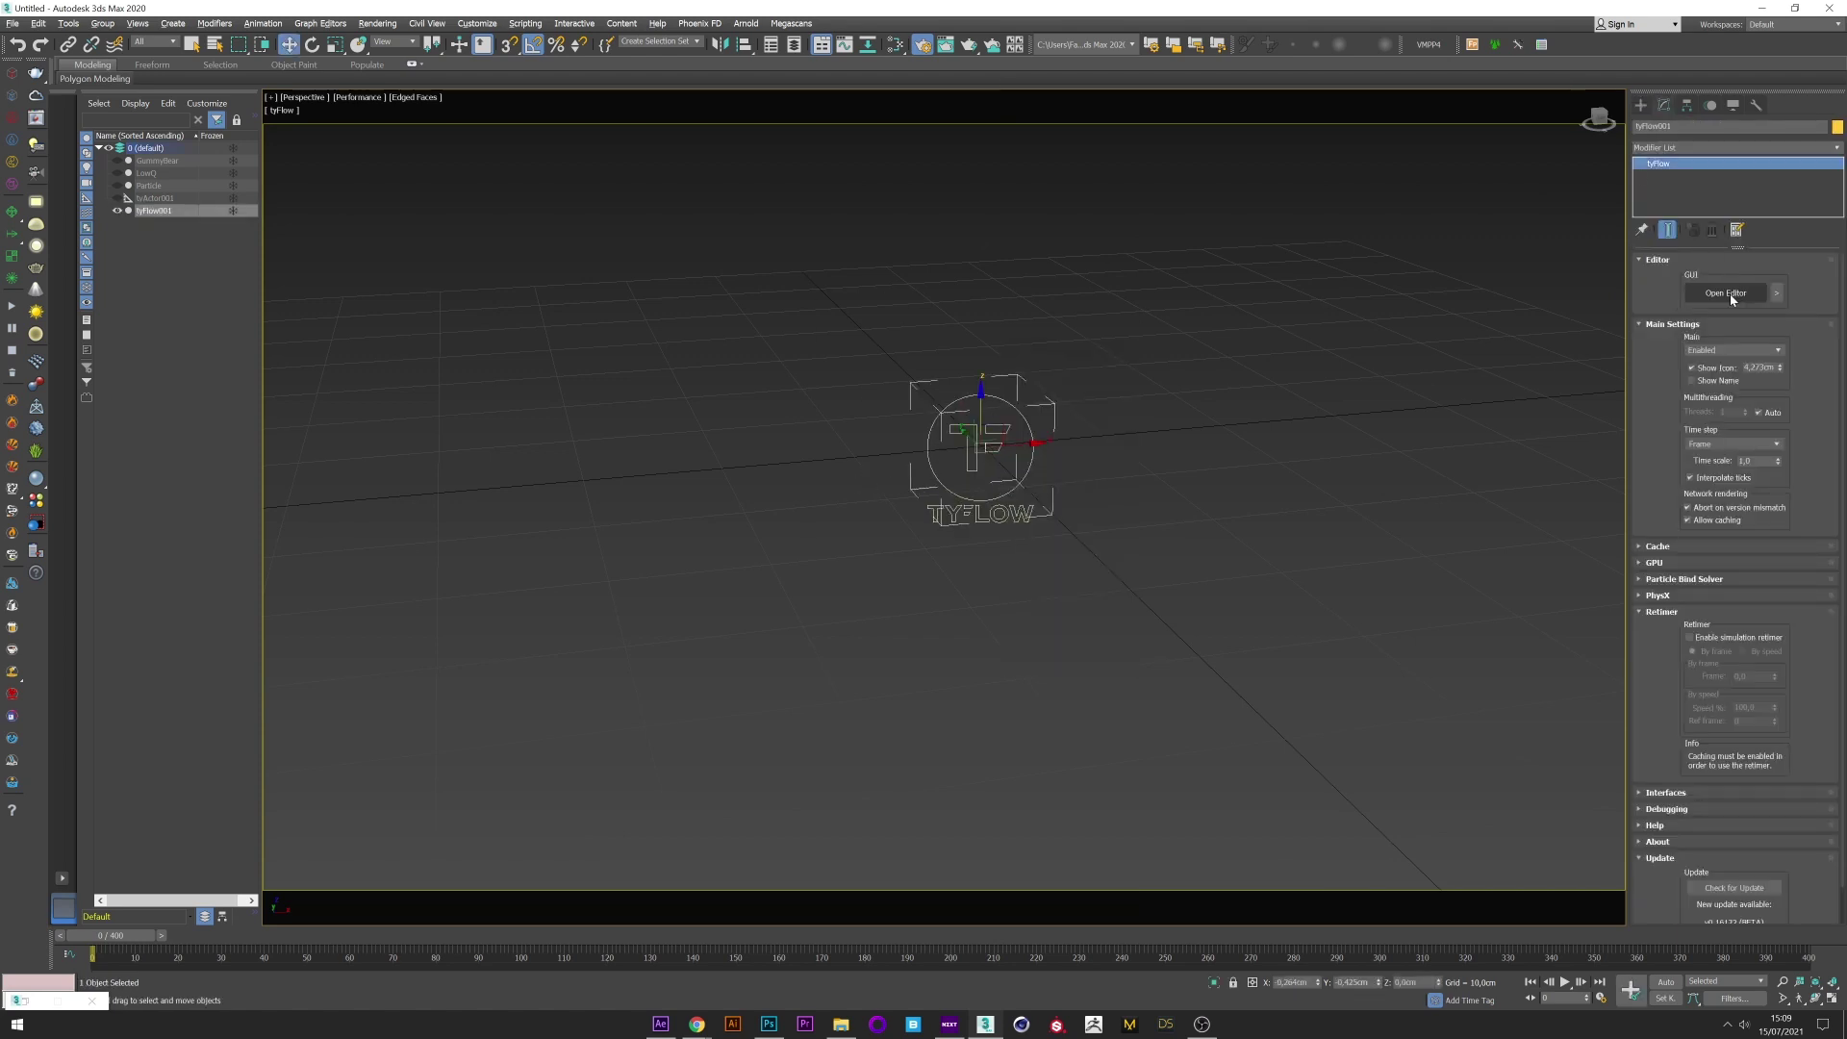
pyautogui.click(1729, 294)
pyautogui.moveTo(859, 236); pyautogui.dragTo(593, 352)
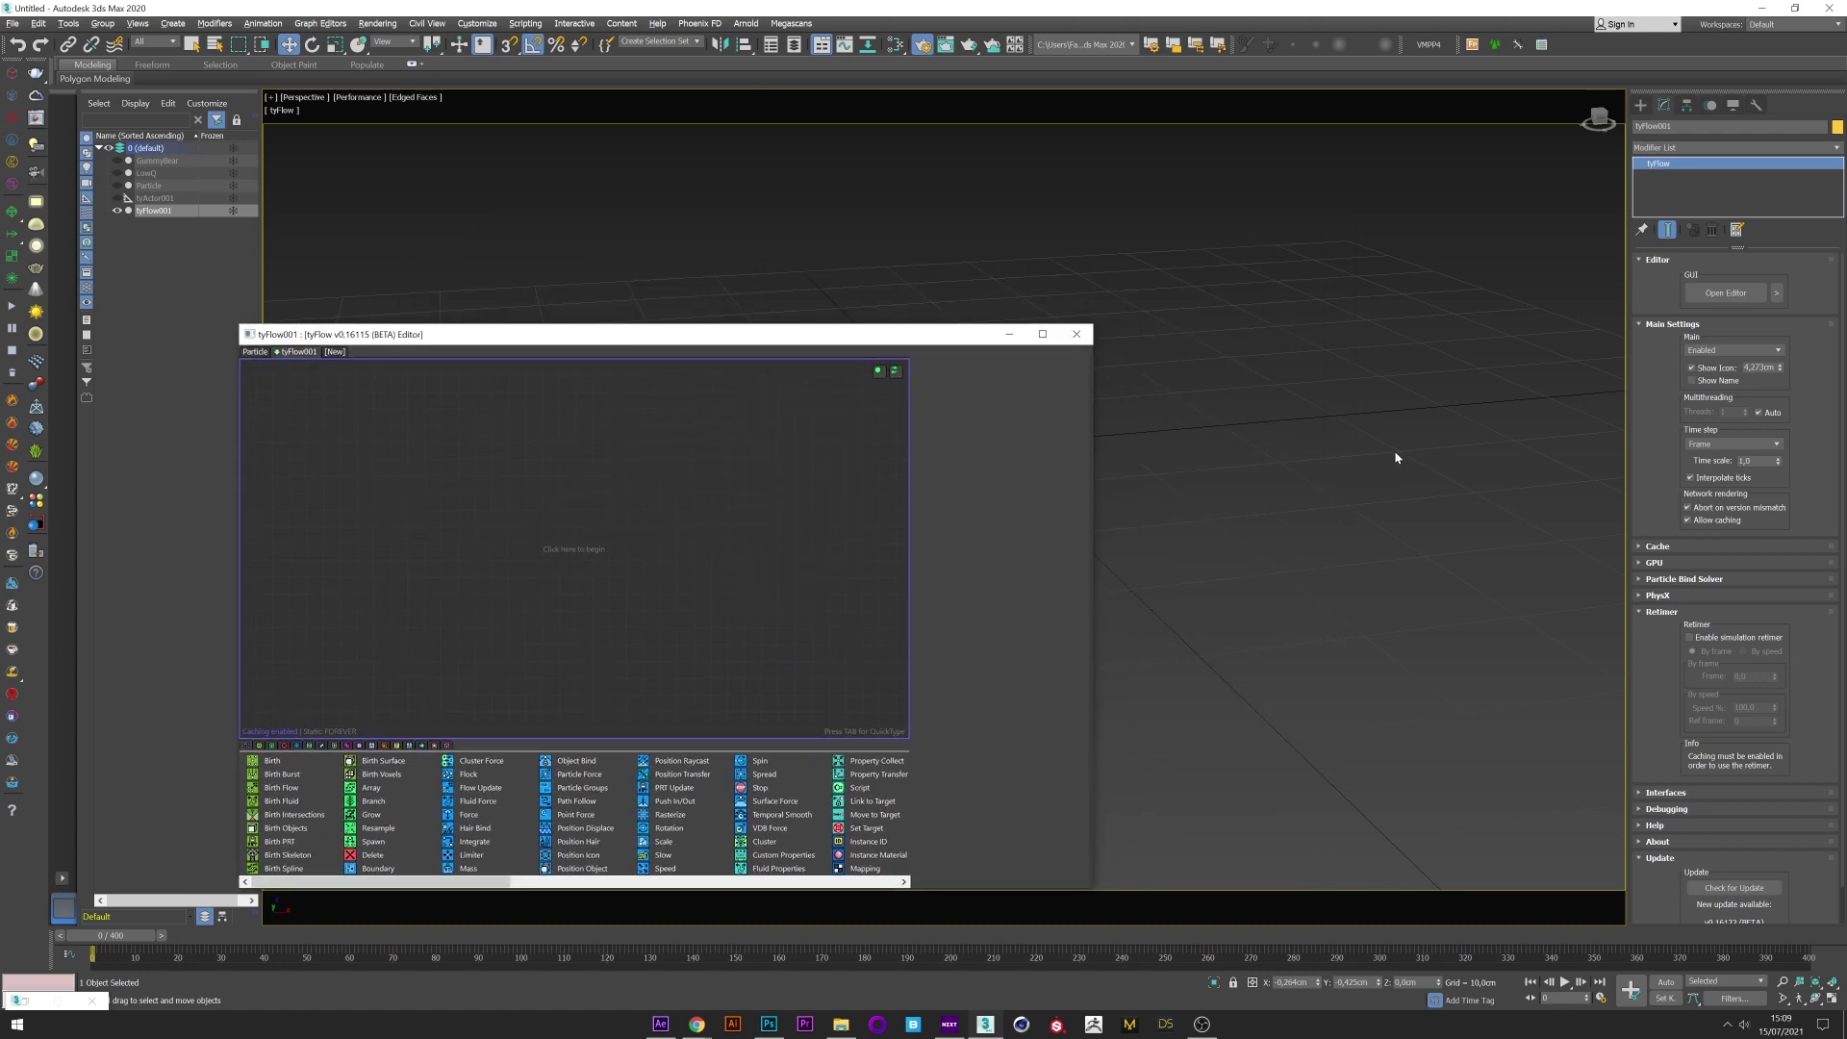
pyautogui.rightClick(352, 461)
pyautogui.moveTo(439, 497)
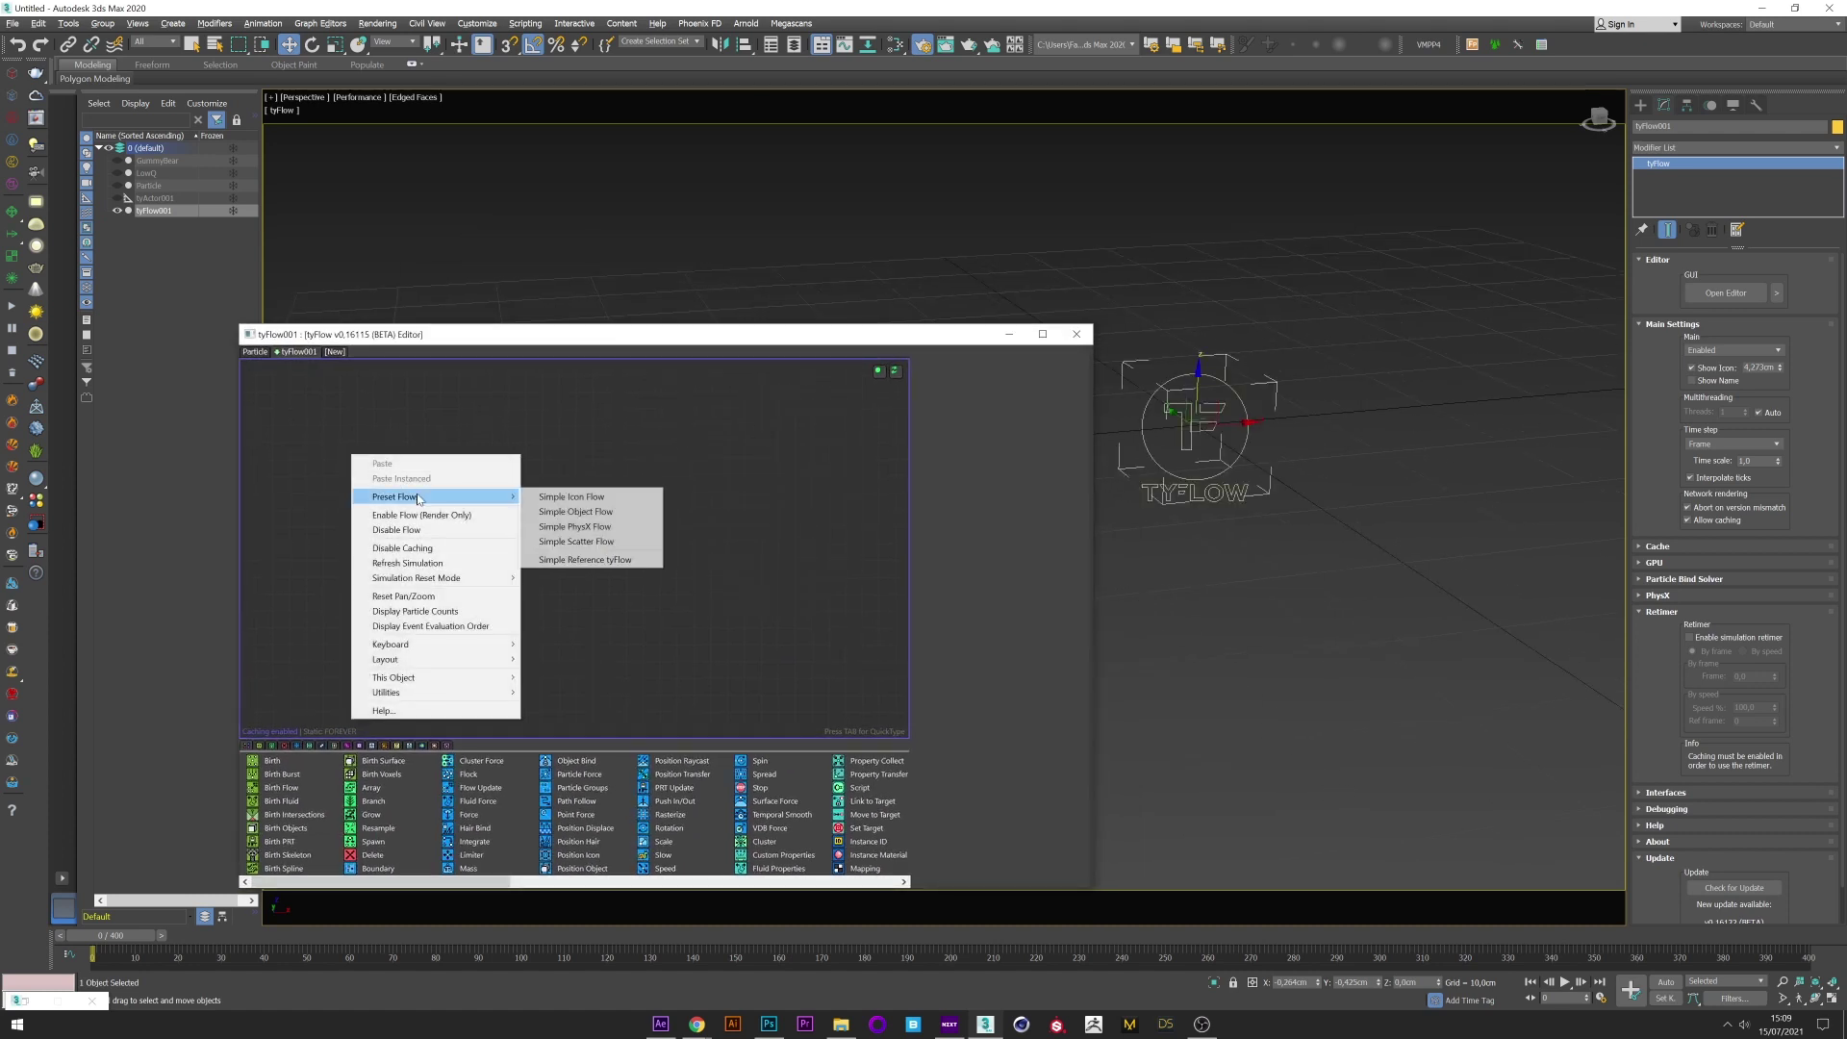
pyautogui.click(545, 498)
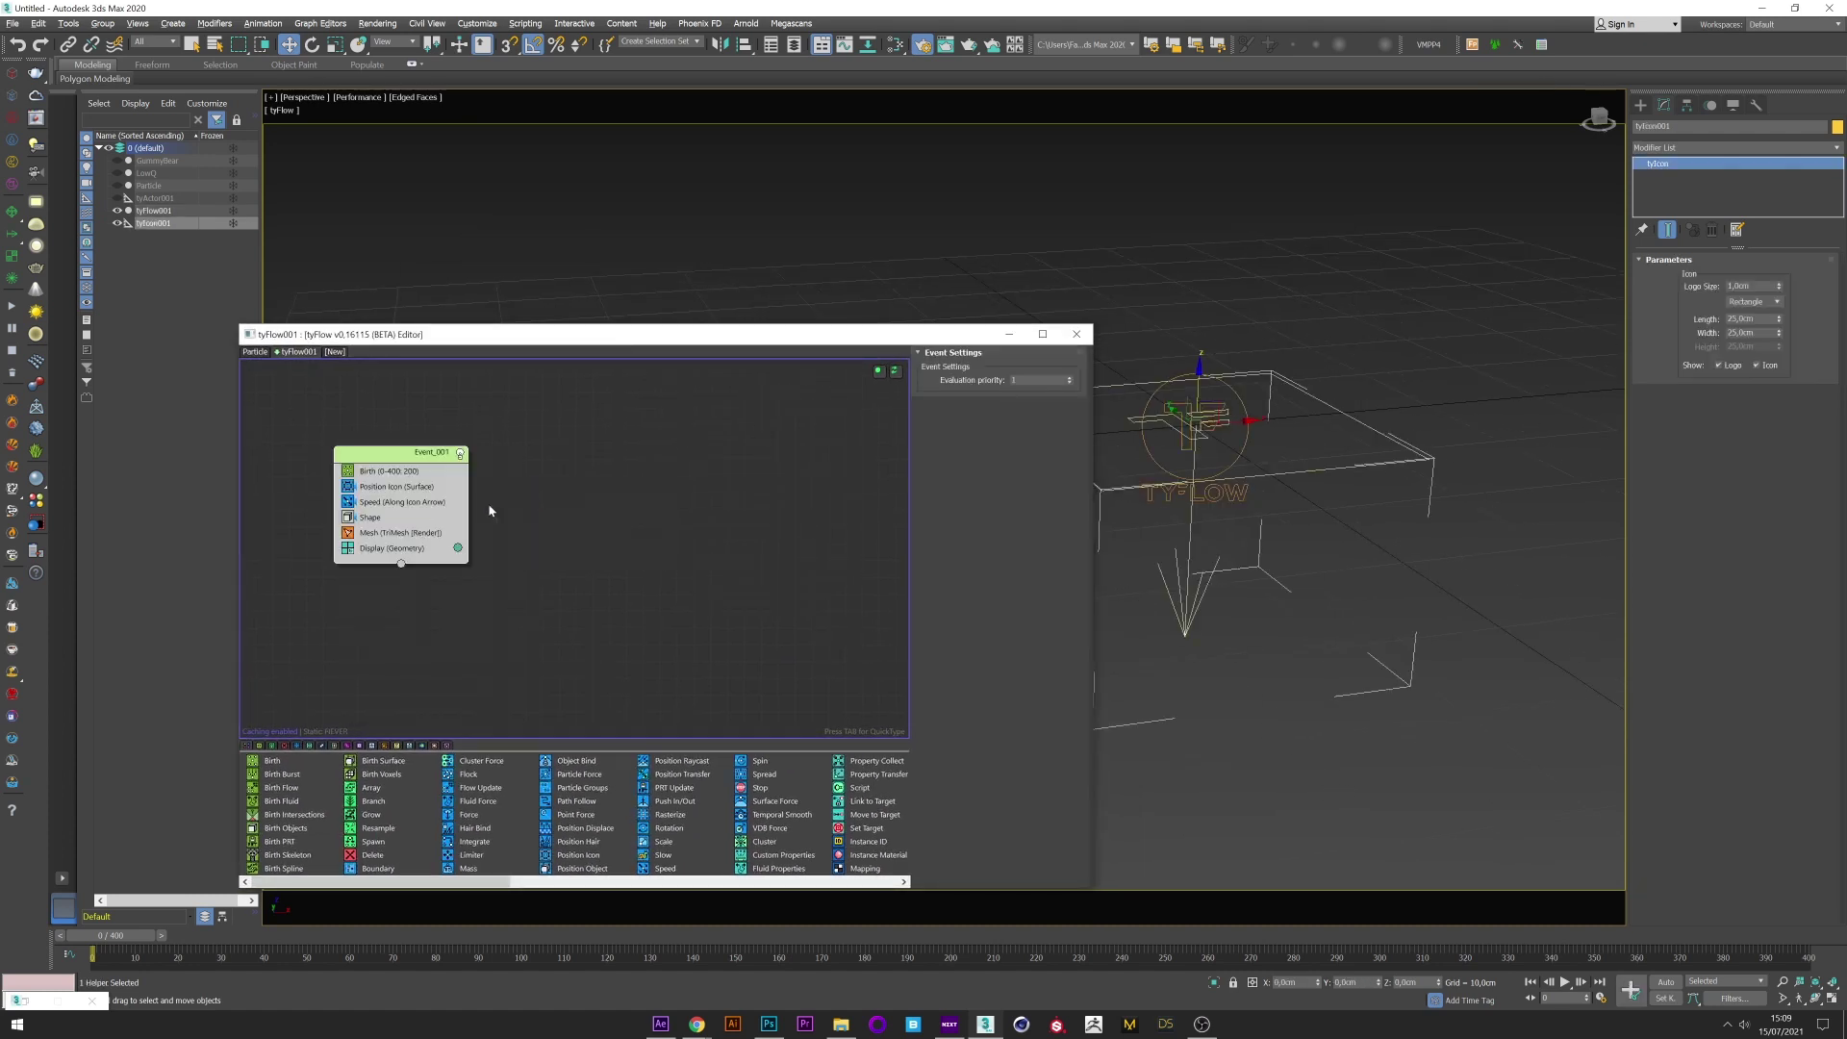
# Delete the Shape and Mesh operators from Event_001, then narrow the editor window and move it clear of the flow icon.
pyautogui.click(372, 521)
pyautogui.keyDown('ctrl'); pyautogui.click(369, 533); pyautogui.keyUp('ctrl')
pyautogui.rightClick(367, 533)
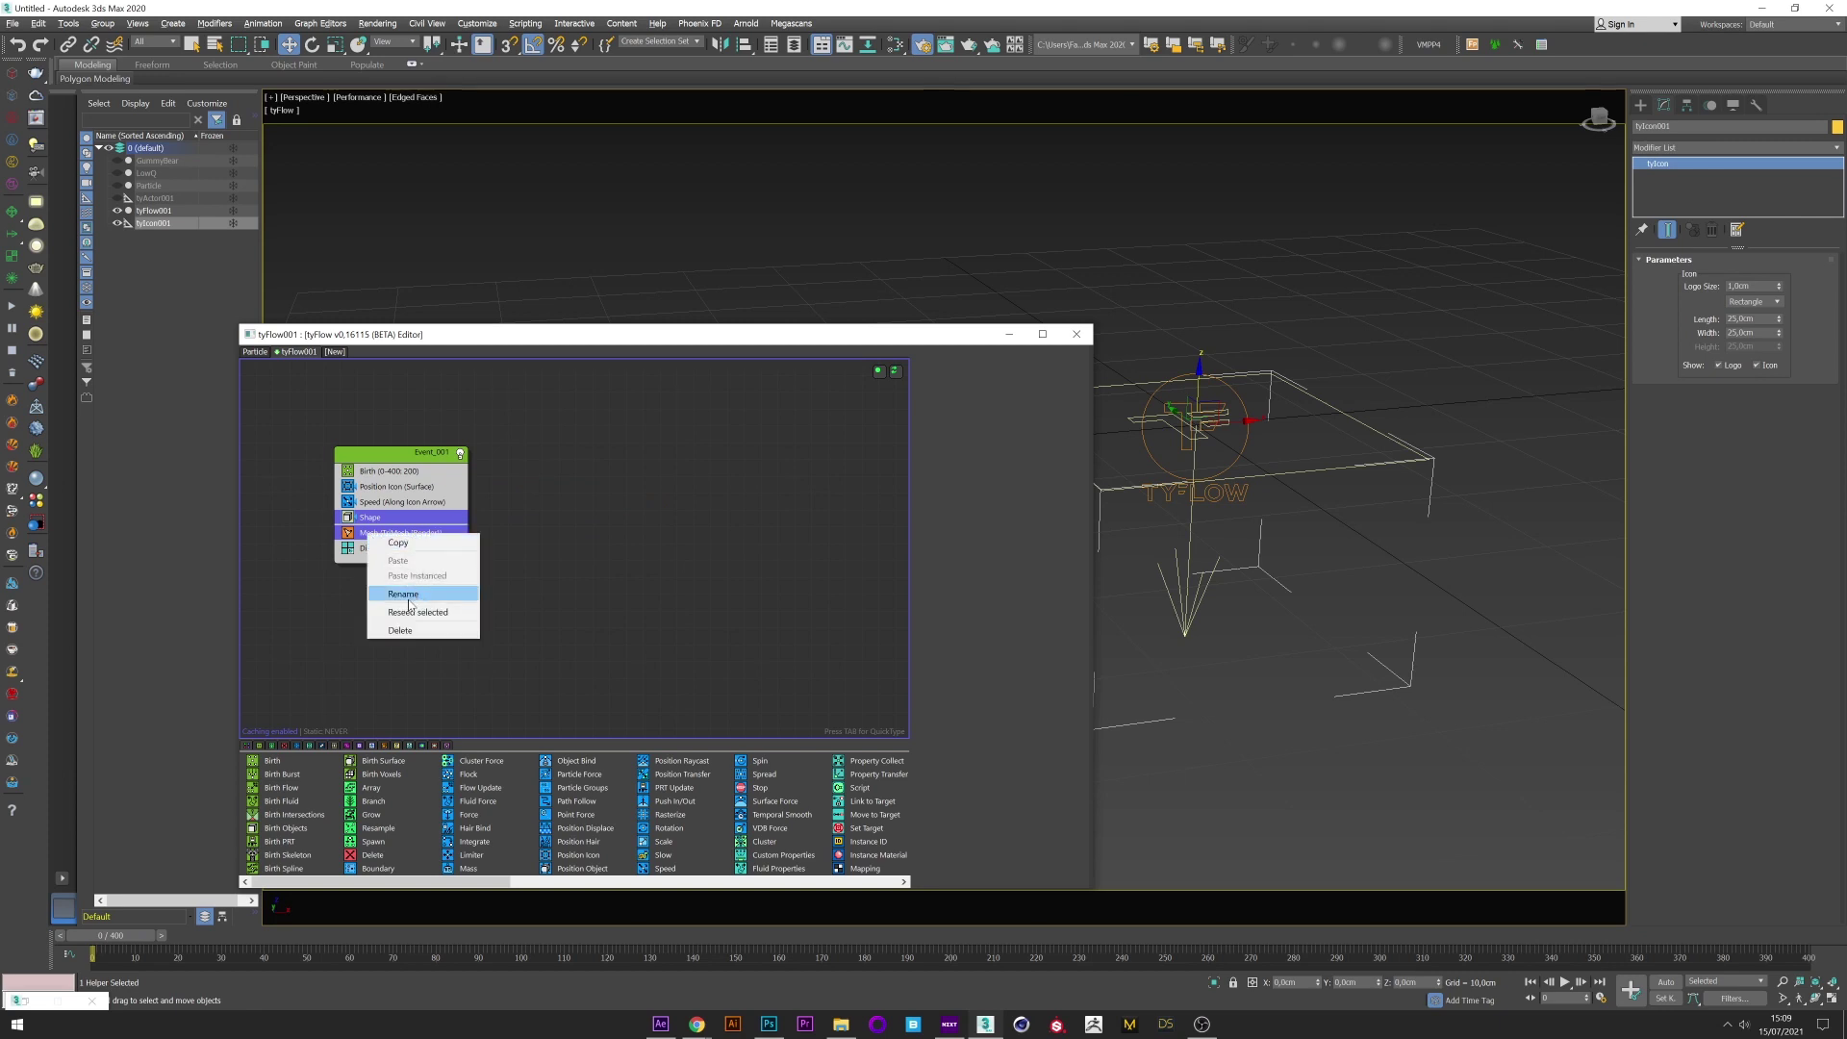
pyautogui.click(400, 630)
pyautogui.moveTo(1094, 490); pyautogui.dragTo(670, 506)
pyautogui.moveTo(383, 336); pyautogui.dragTo(1493, 353)
# Move the emitter icon up and away from the tyFlow object and rotate it so its arrow points diagonally upward towards the grid.
pyautogui.scroll(-5, 1149, 409)
pyautogui.keyDown('alt'); pyautogui.moveTo(1149, 409); pyautogui.dragTo(1114, 393, button='middle'); pyautogui.keyUp('alt')
pyautogui.moveTo(1114, 392); pyautogui.dragTo(658, 277)
pyautogui.rightClick(619, 206)
pyautogui.click(643, 237)
pyautogui.scroll(2, 659, 277)
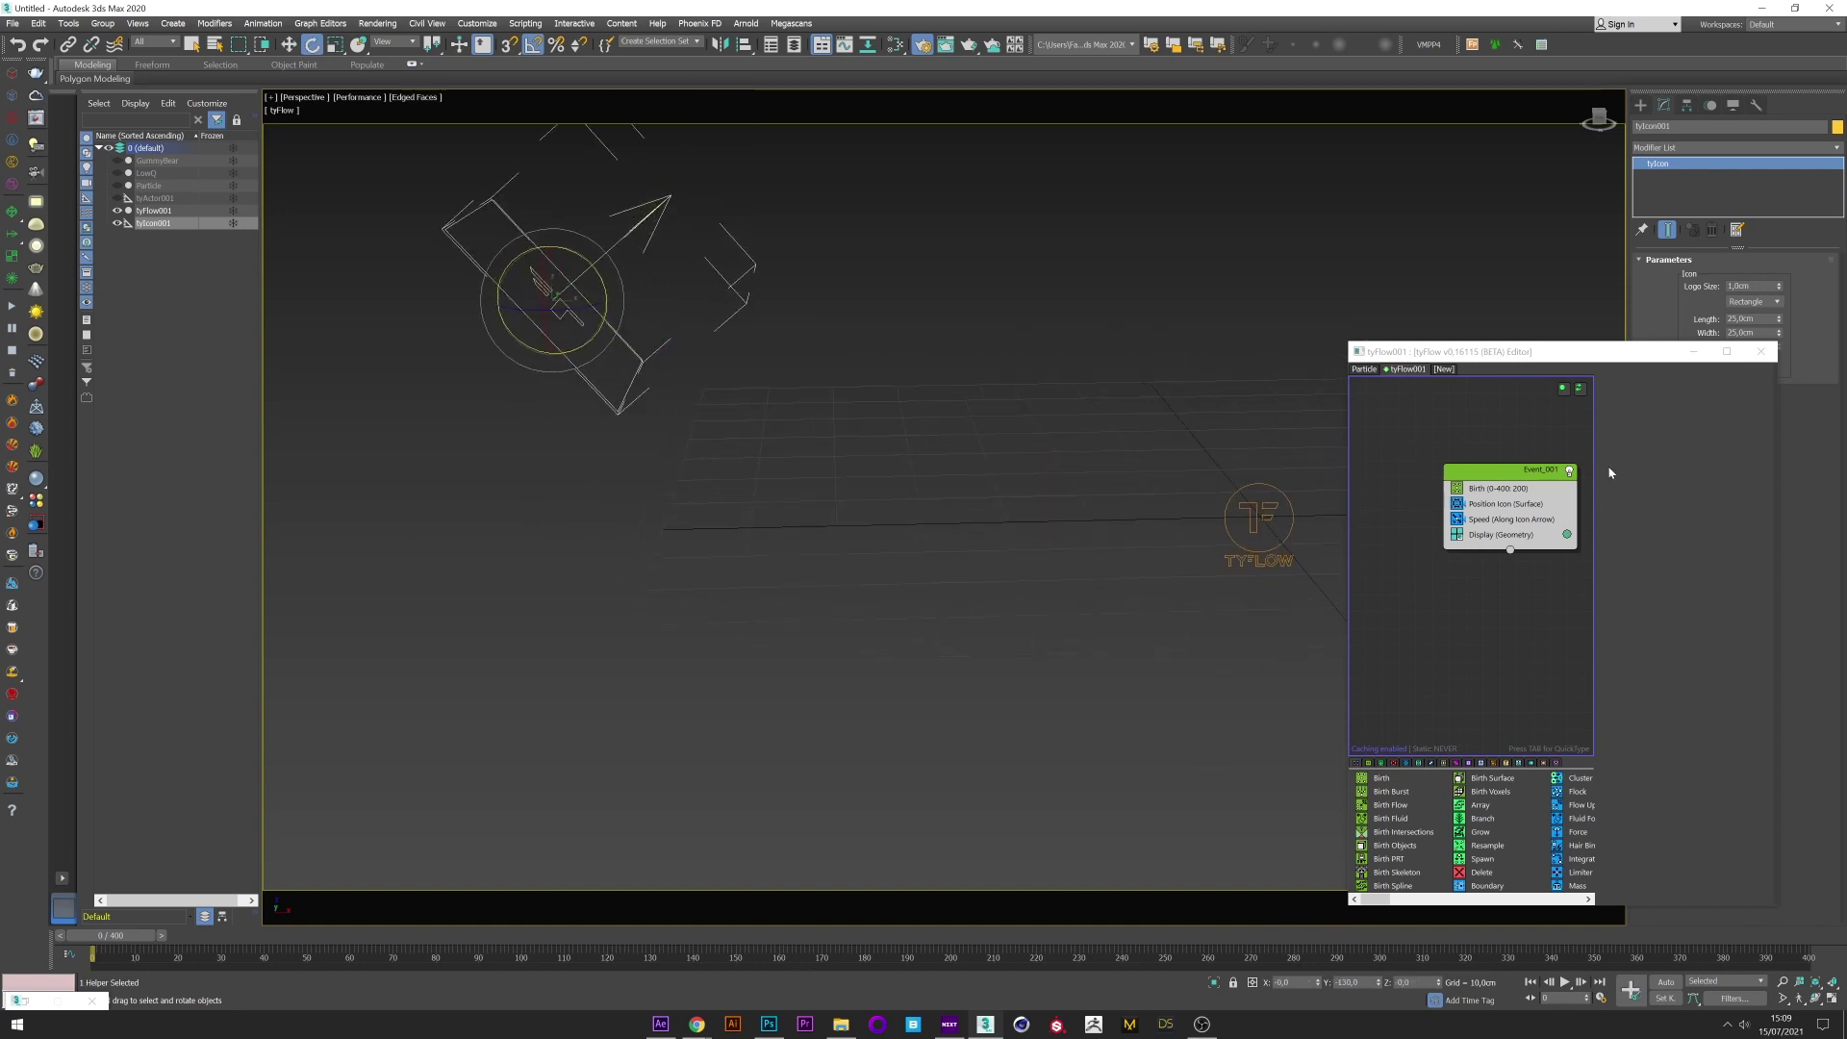
# Set the Speed operator's magnitude to 5 cm and scrub the timeline to check the particle emission.
pyautogui.click(1495, 520)
pyautogui.moveTo(100, 940); pyautogui.dragTo(597, 879)
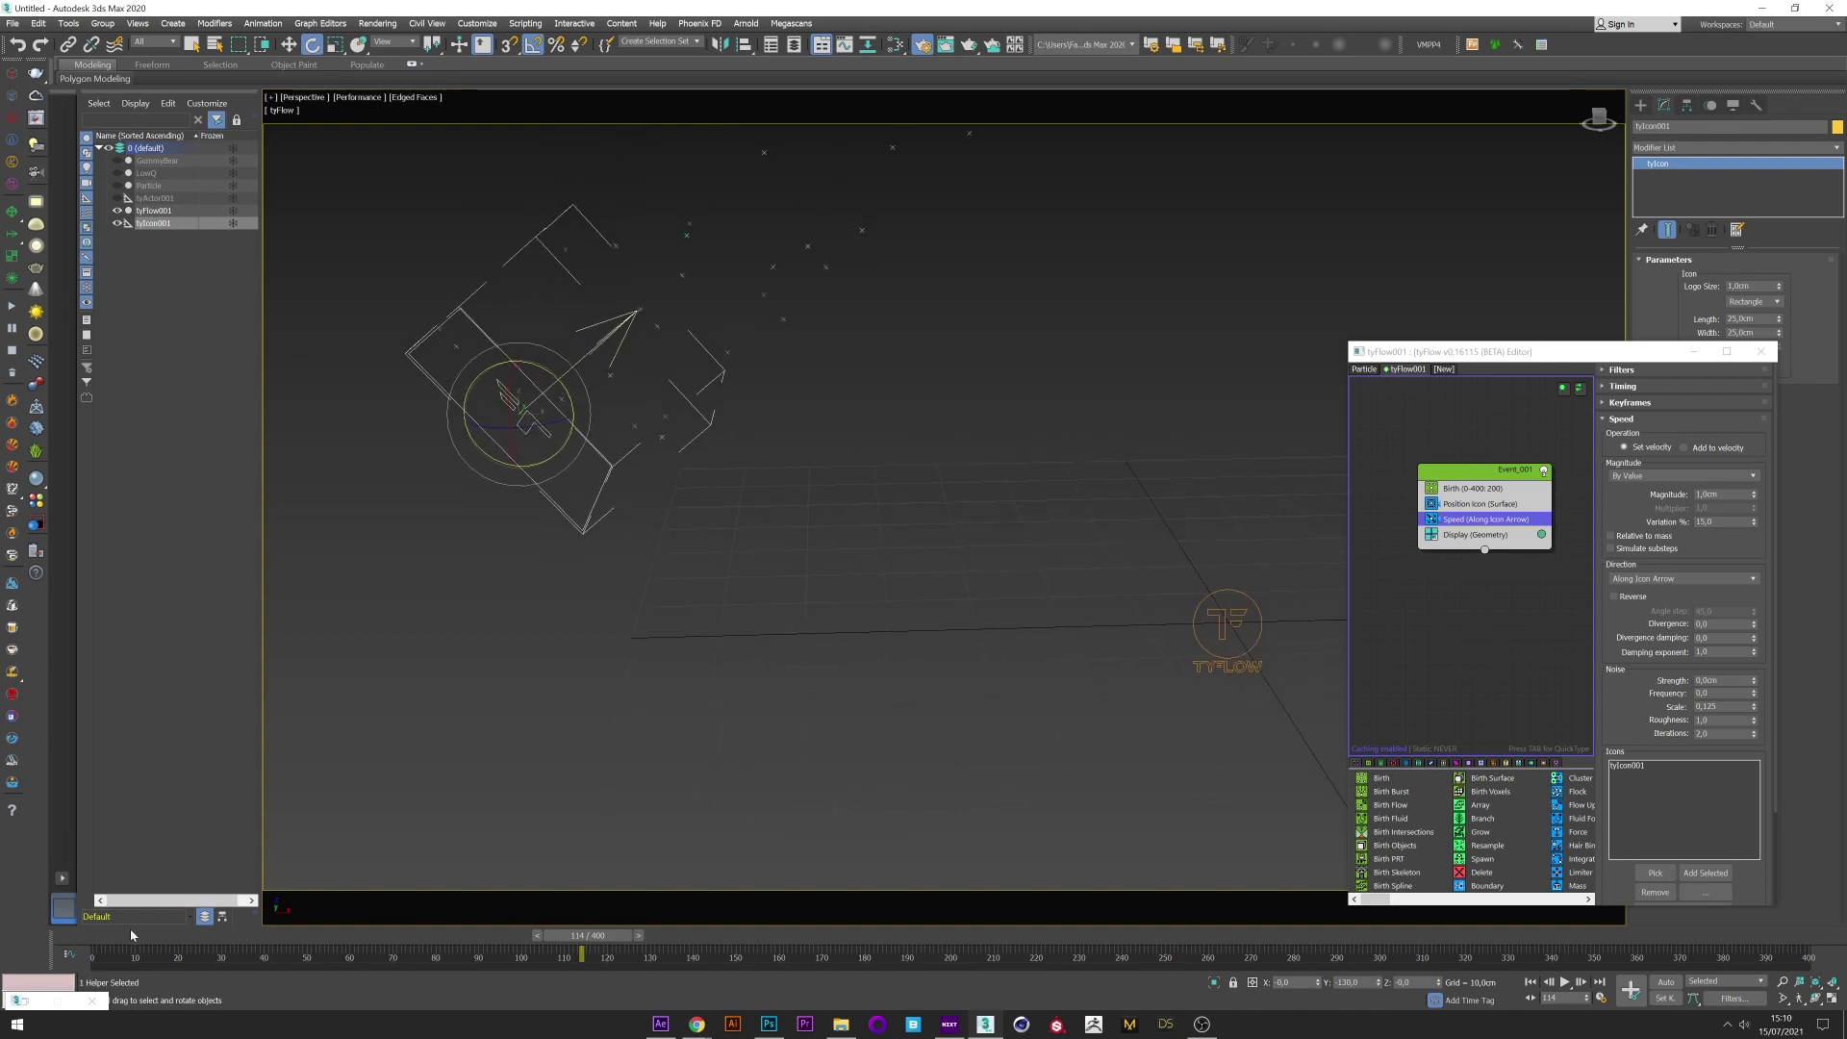
pyautogui.moveTo(131, 935); pyautogui.dragTo(433, 936)
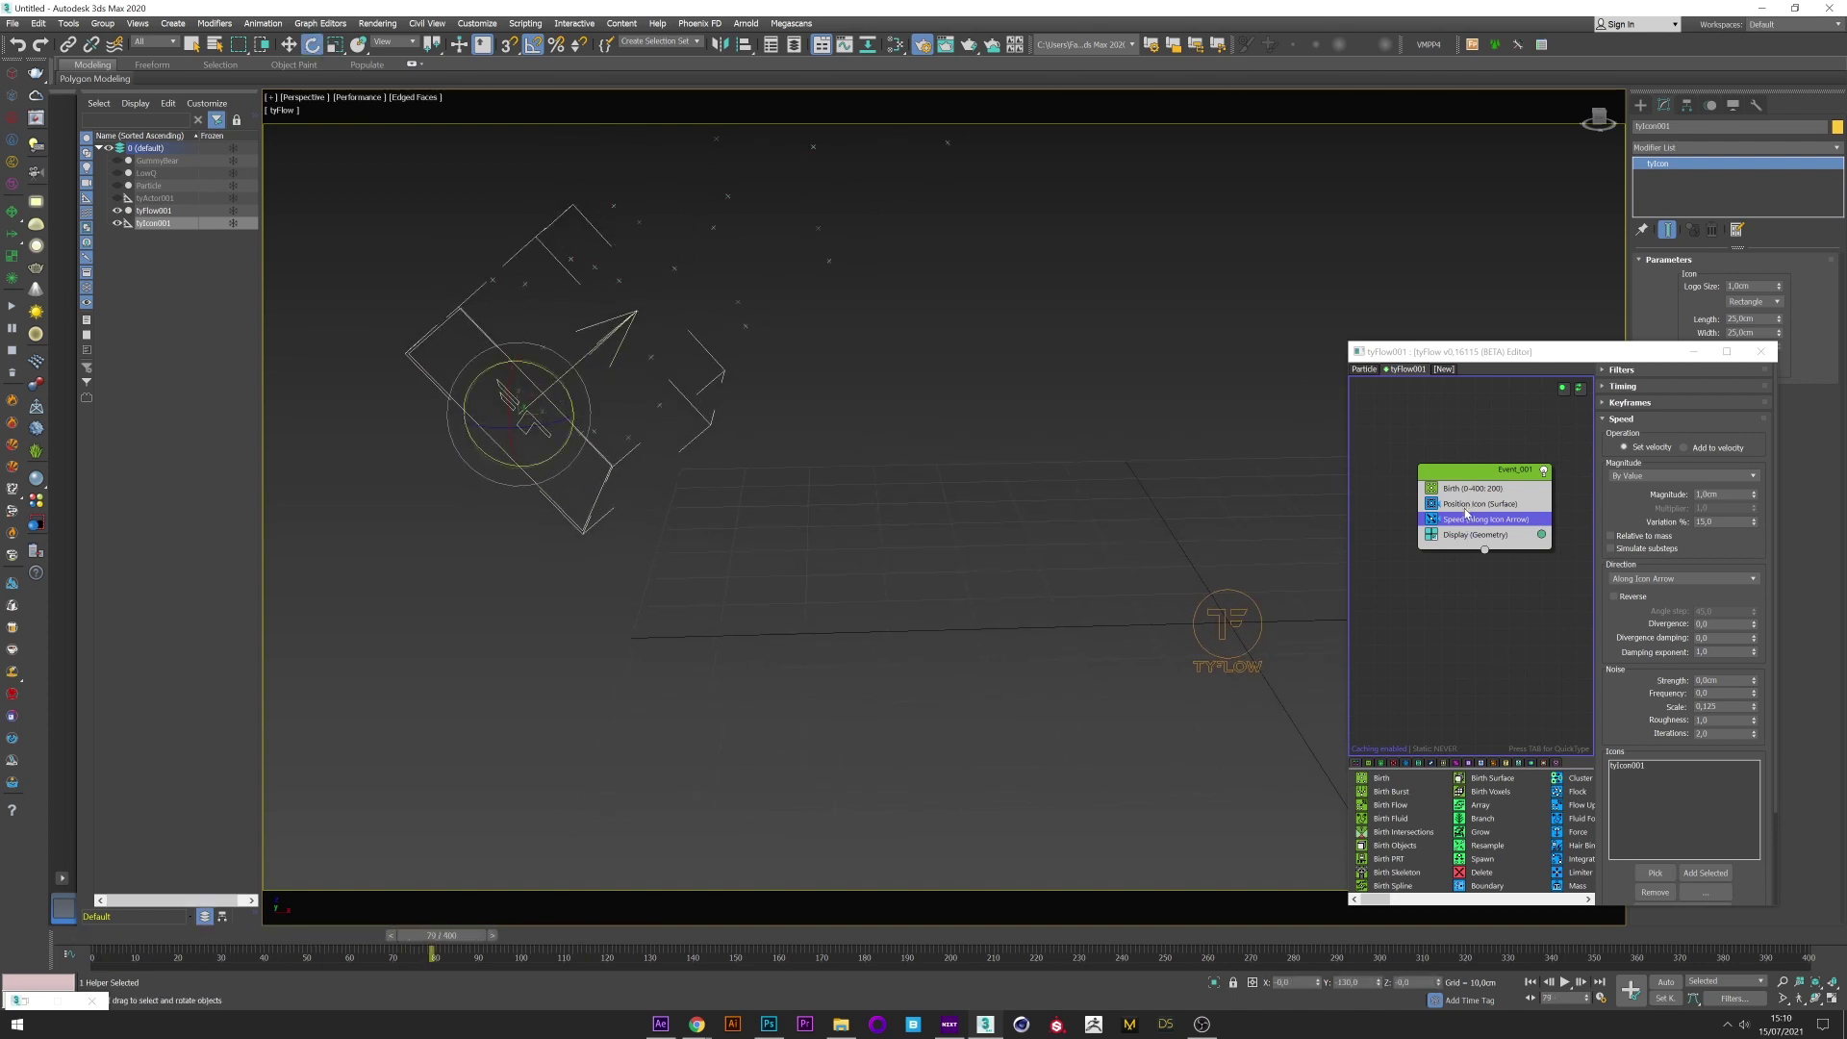
pyautogui.doubleClick(1720, 496)
pyautogui.write('5')
pyautogui.press('Return')
pyautogui.moveTo(120, 951); pyautogui.dragTo(358, 941)
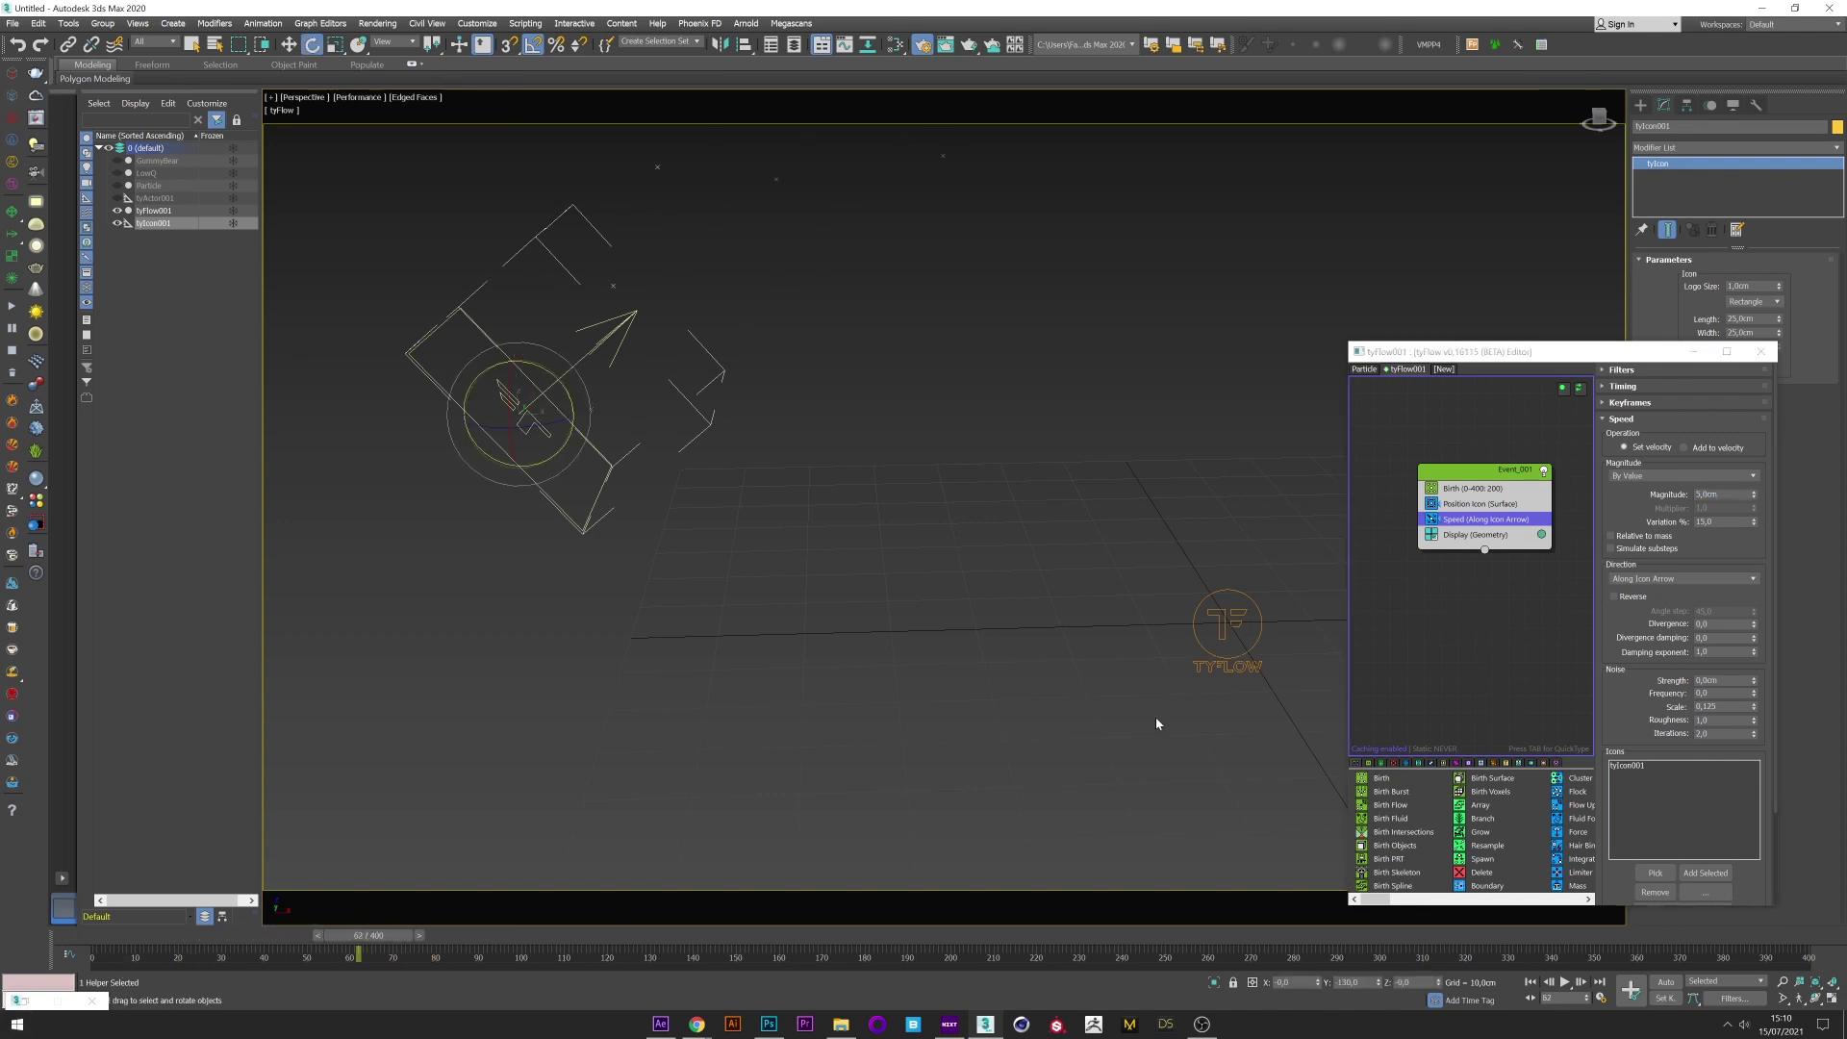
# Add an Actor operator after Speed in Event_001 and add tyActor001 to its actor list.
pyautogui.press('Tab')
pyautogui.write('act')
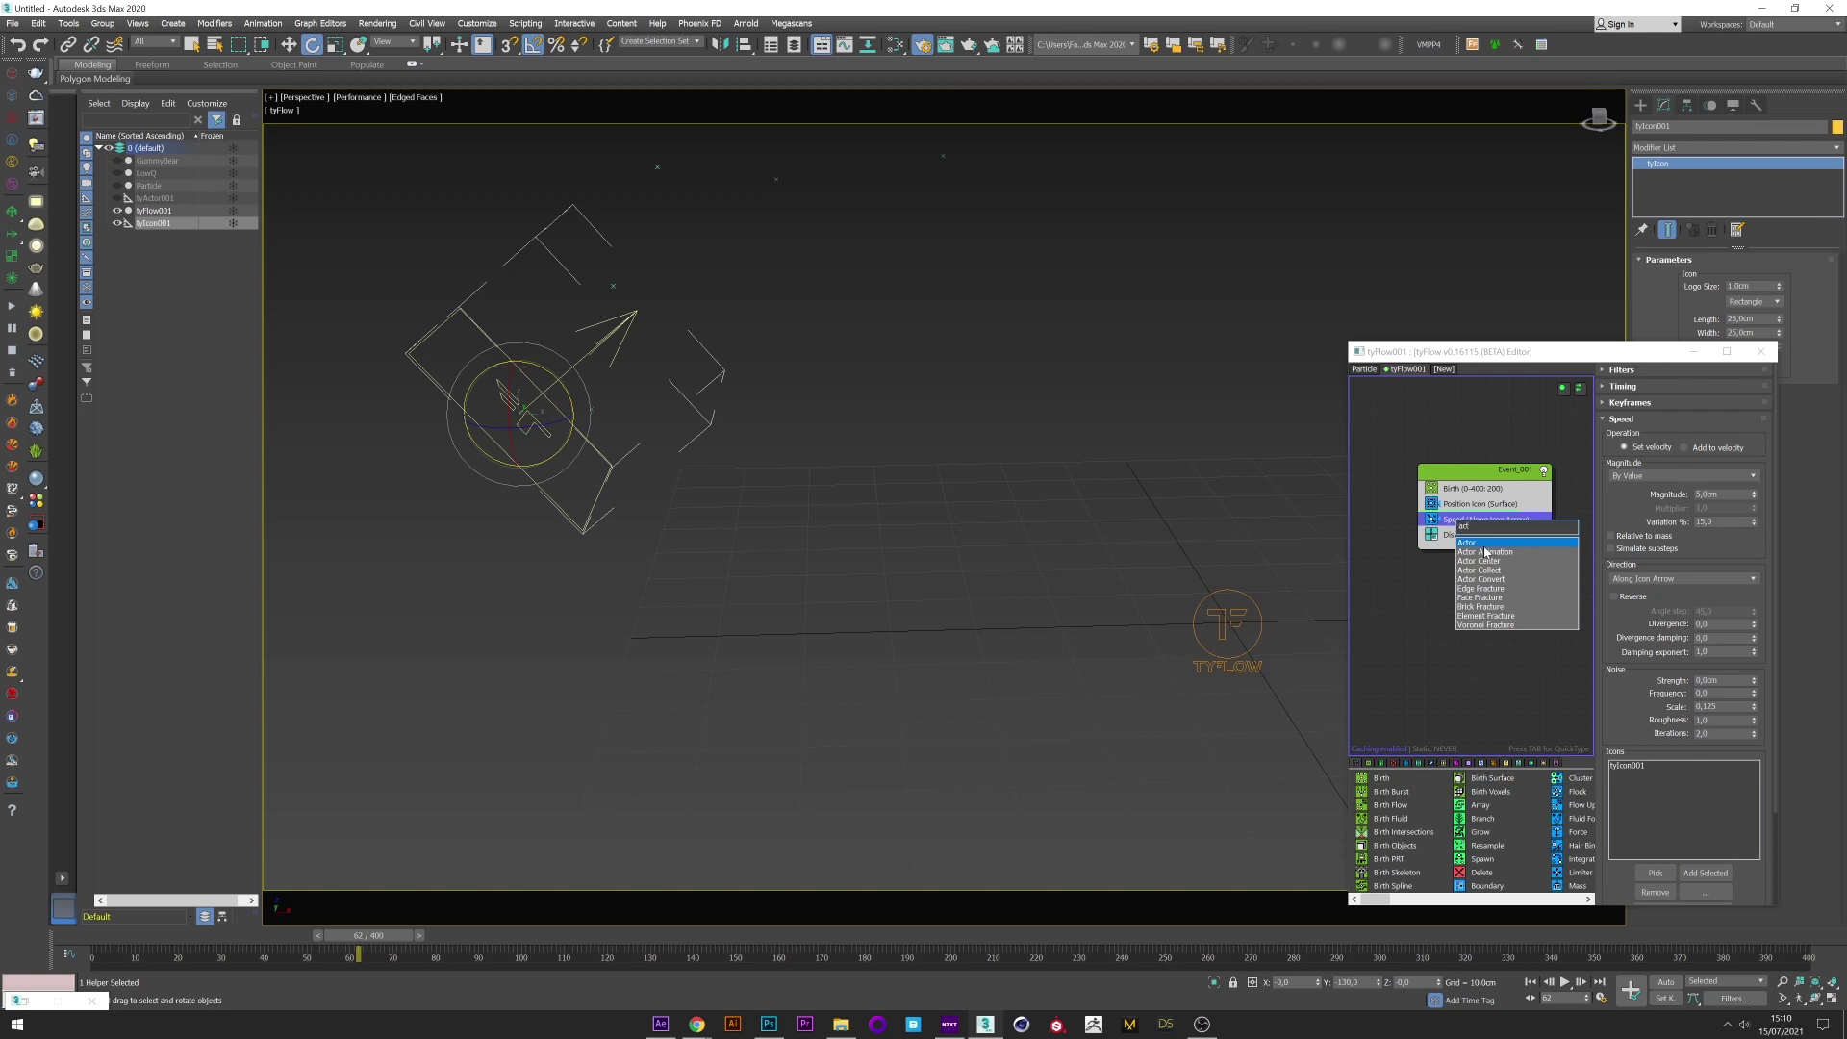
pyautogui.press('Return')
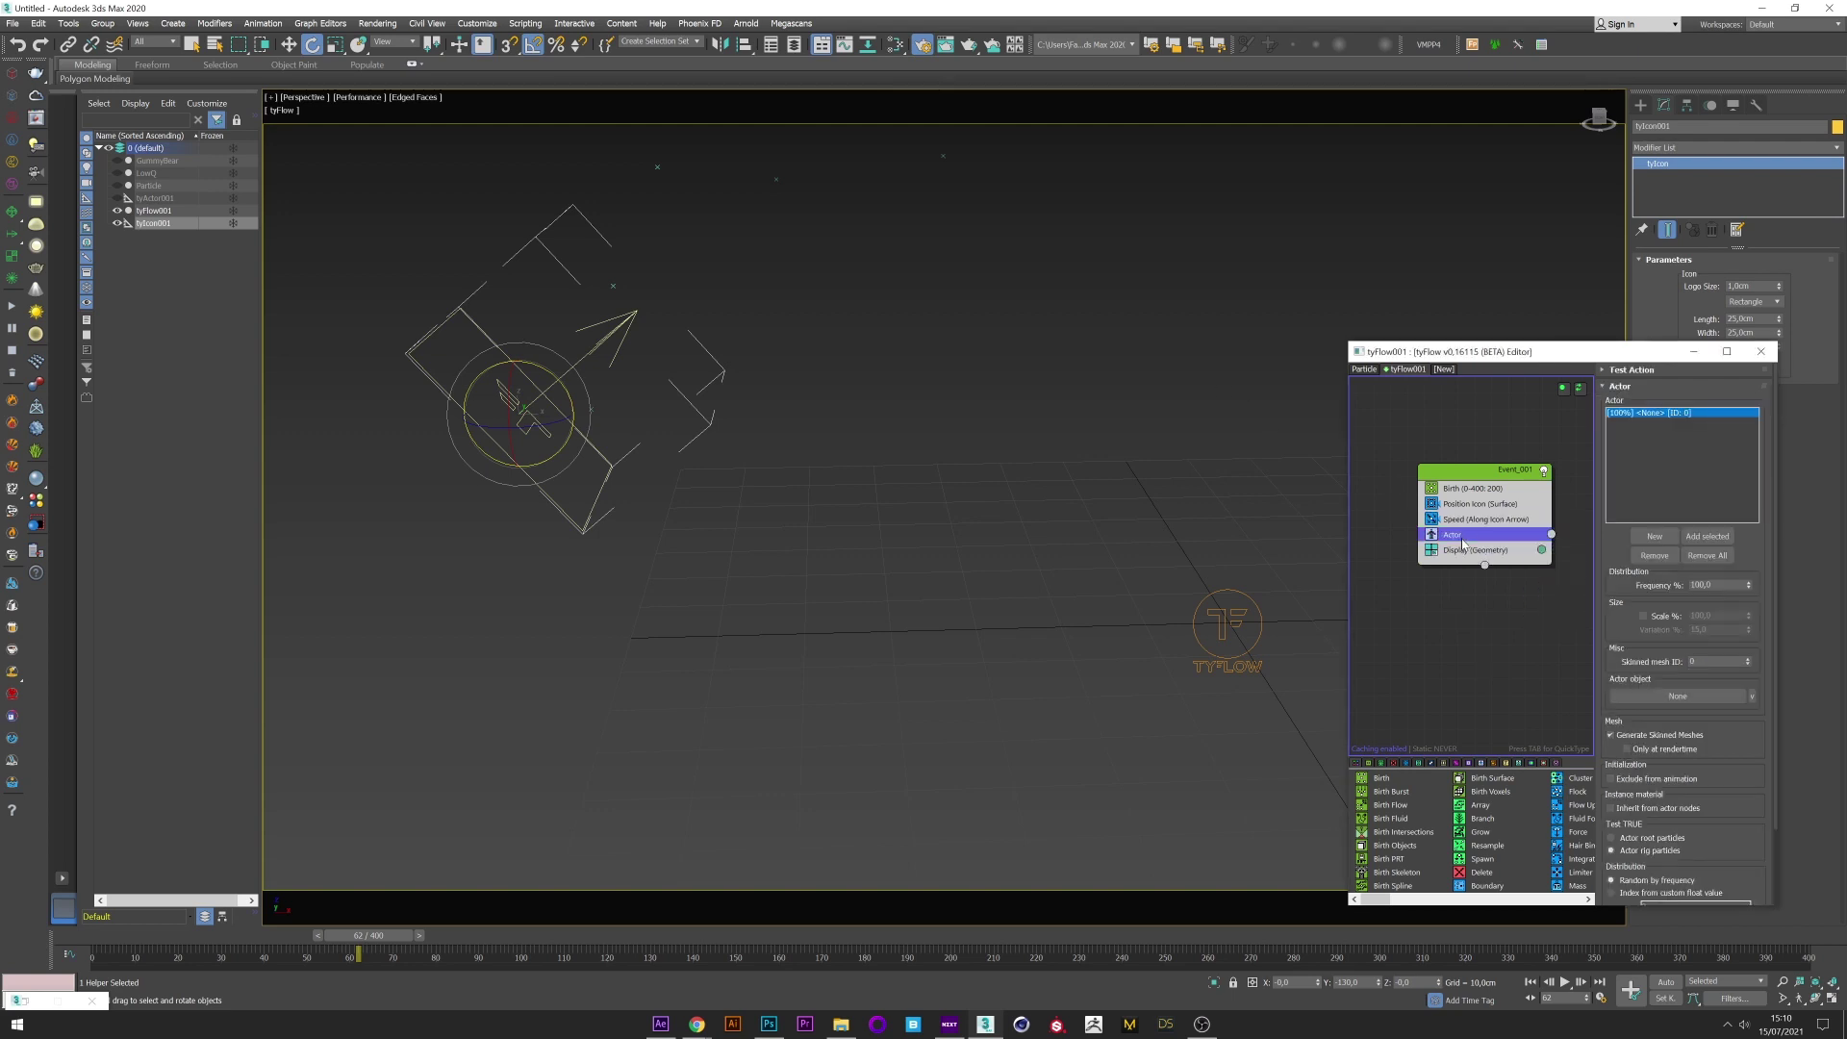
pyautogui.moveTo(1470, 575); pyautogui.dragTo(1450, 587, button='middle')
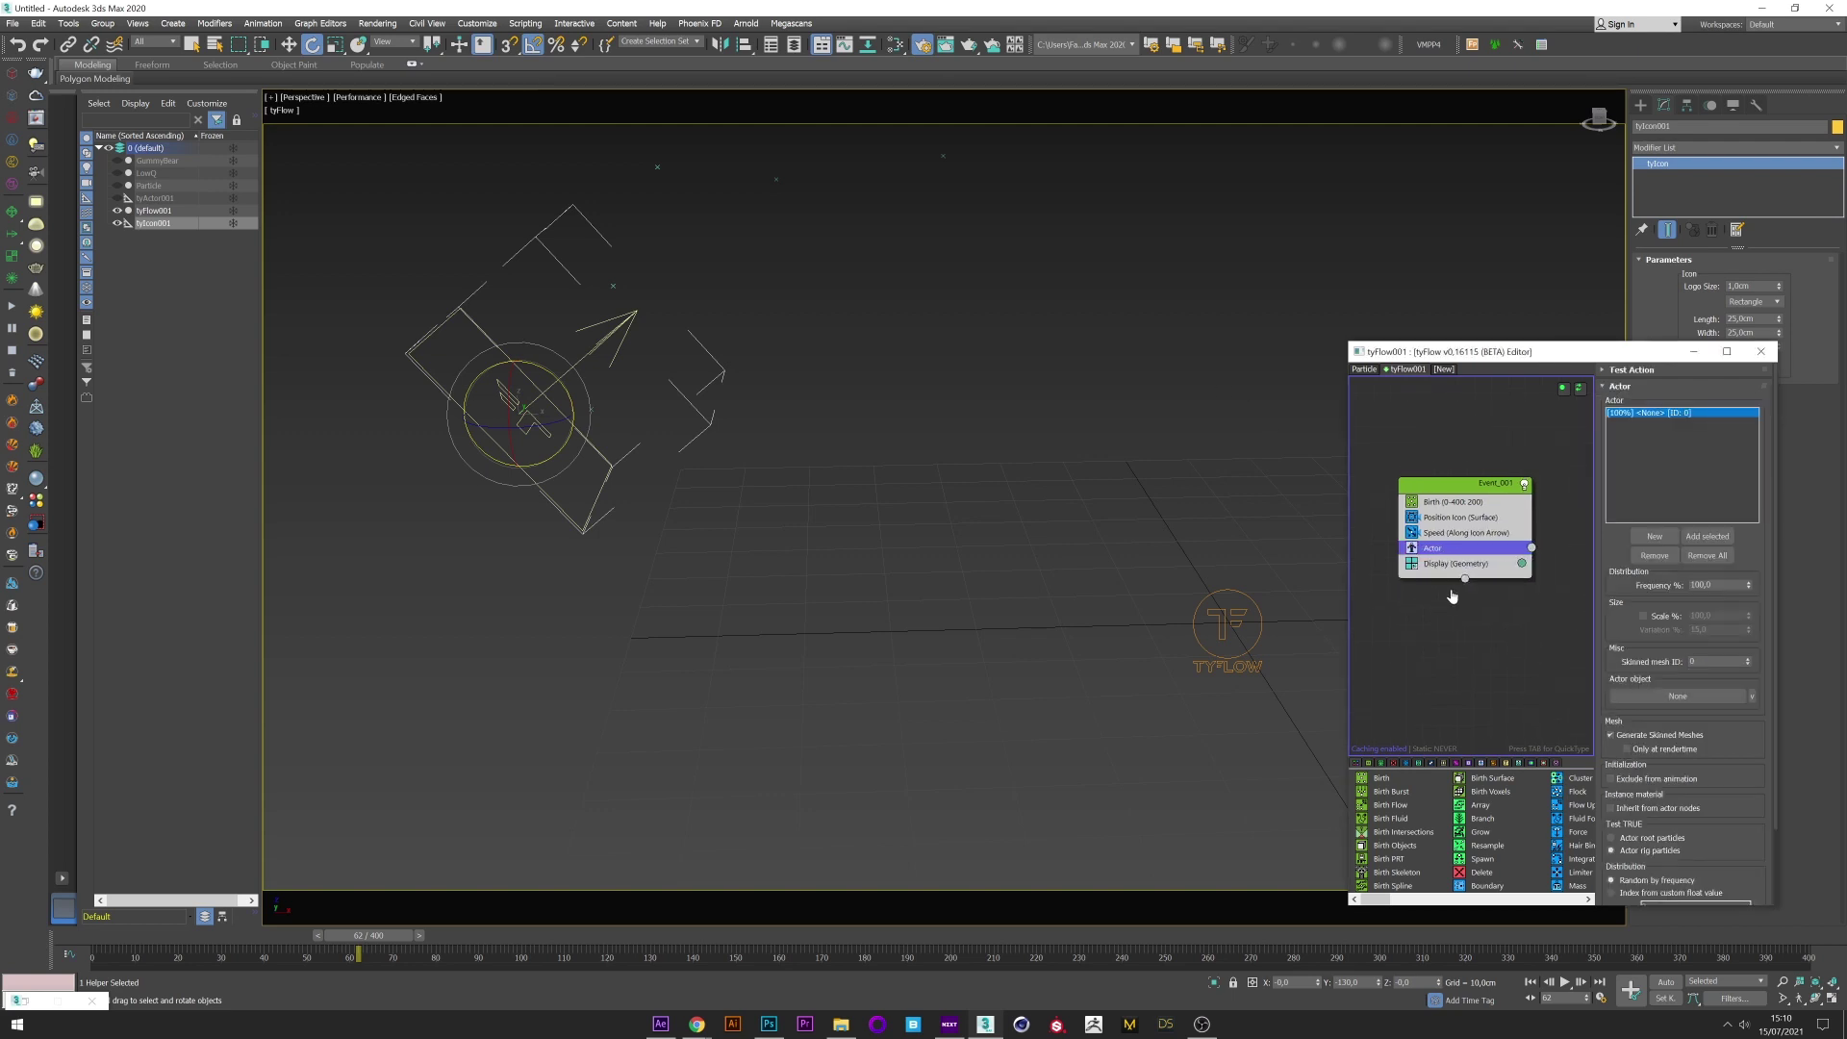
pyautogui.click(1679, 696)
pyautogui.click(155, 198)
pyautogui.click(1698, 535)
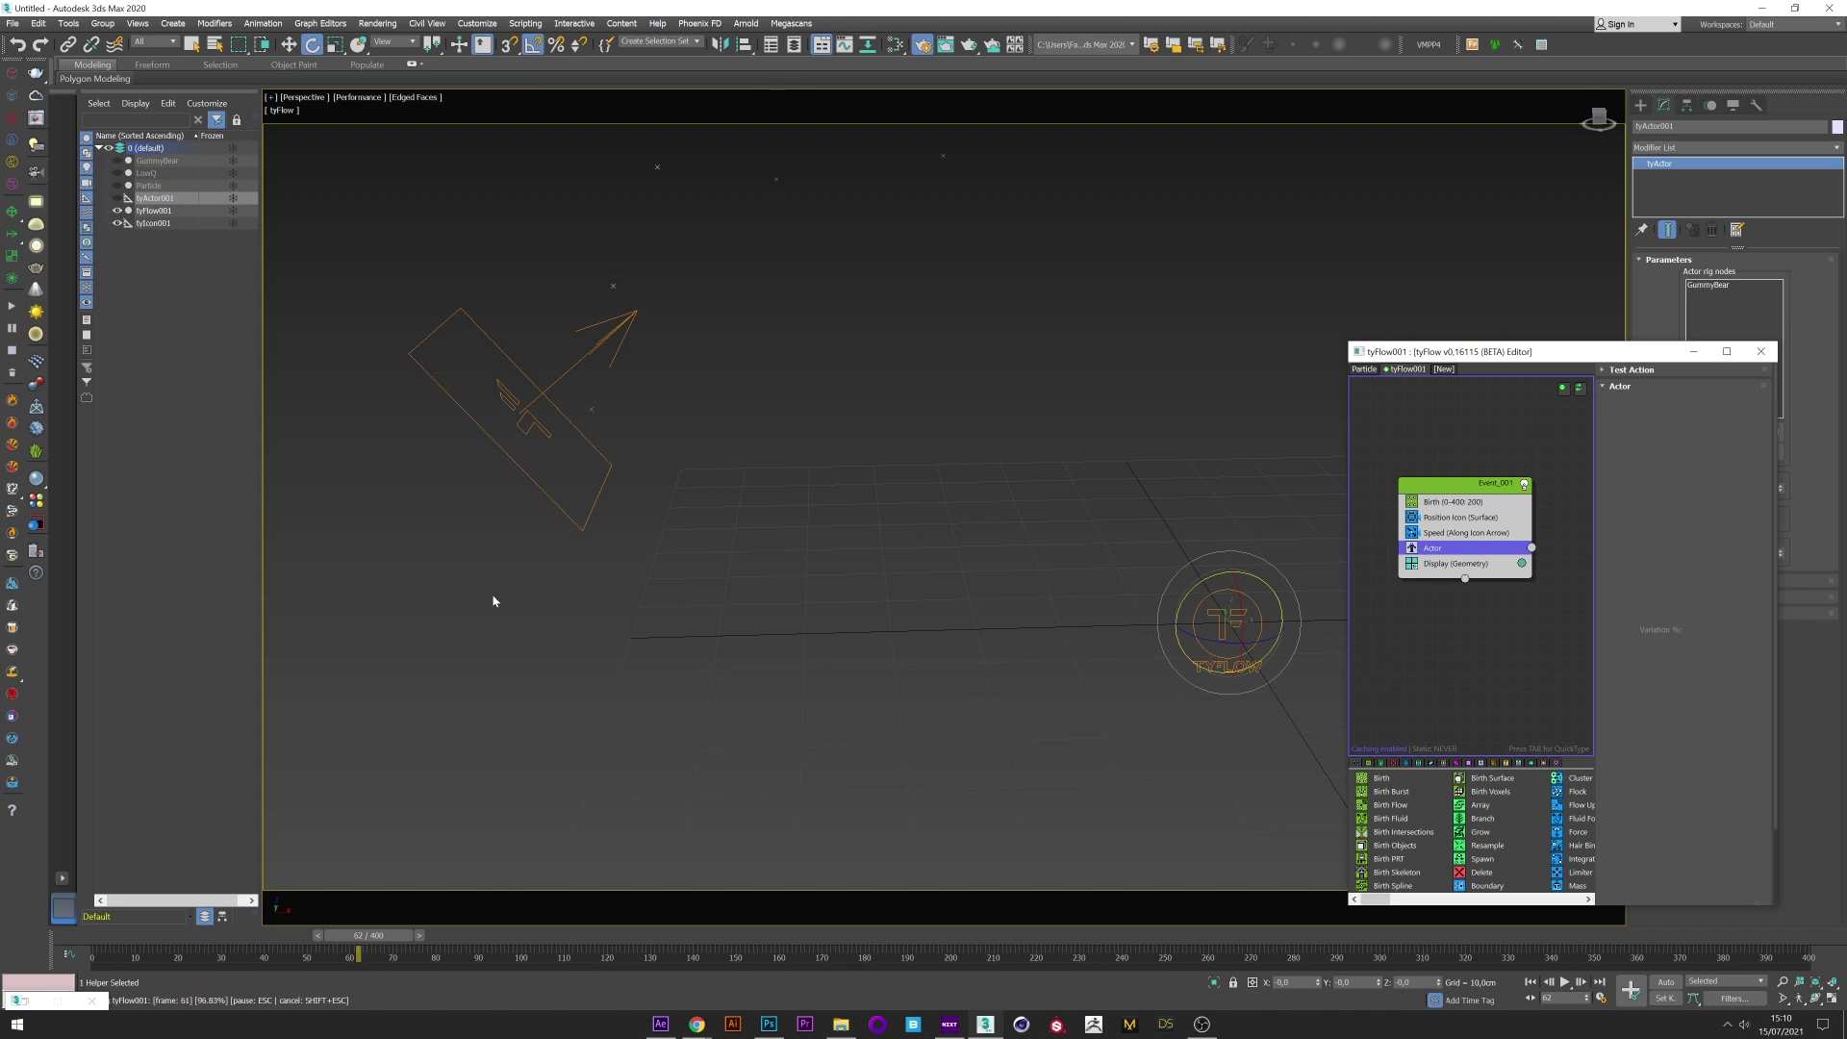
# Turn off Event_001's Display operator and scrub the early frames to check the emitted gummy bears.
pyautogui.moveTo(503, 426); pyautogui.dragTo(511, 491, button='middle')
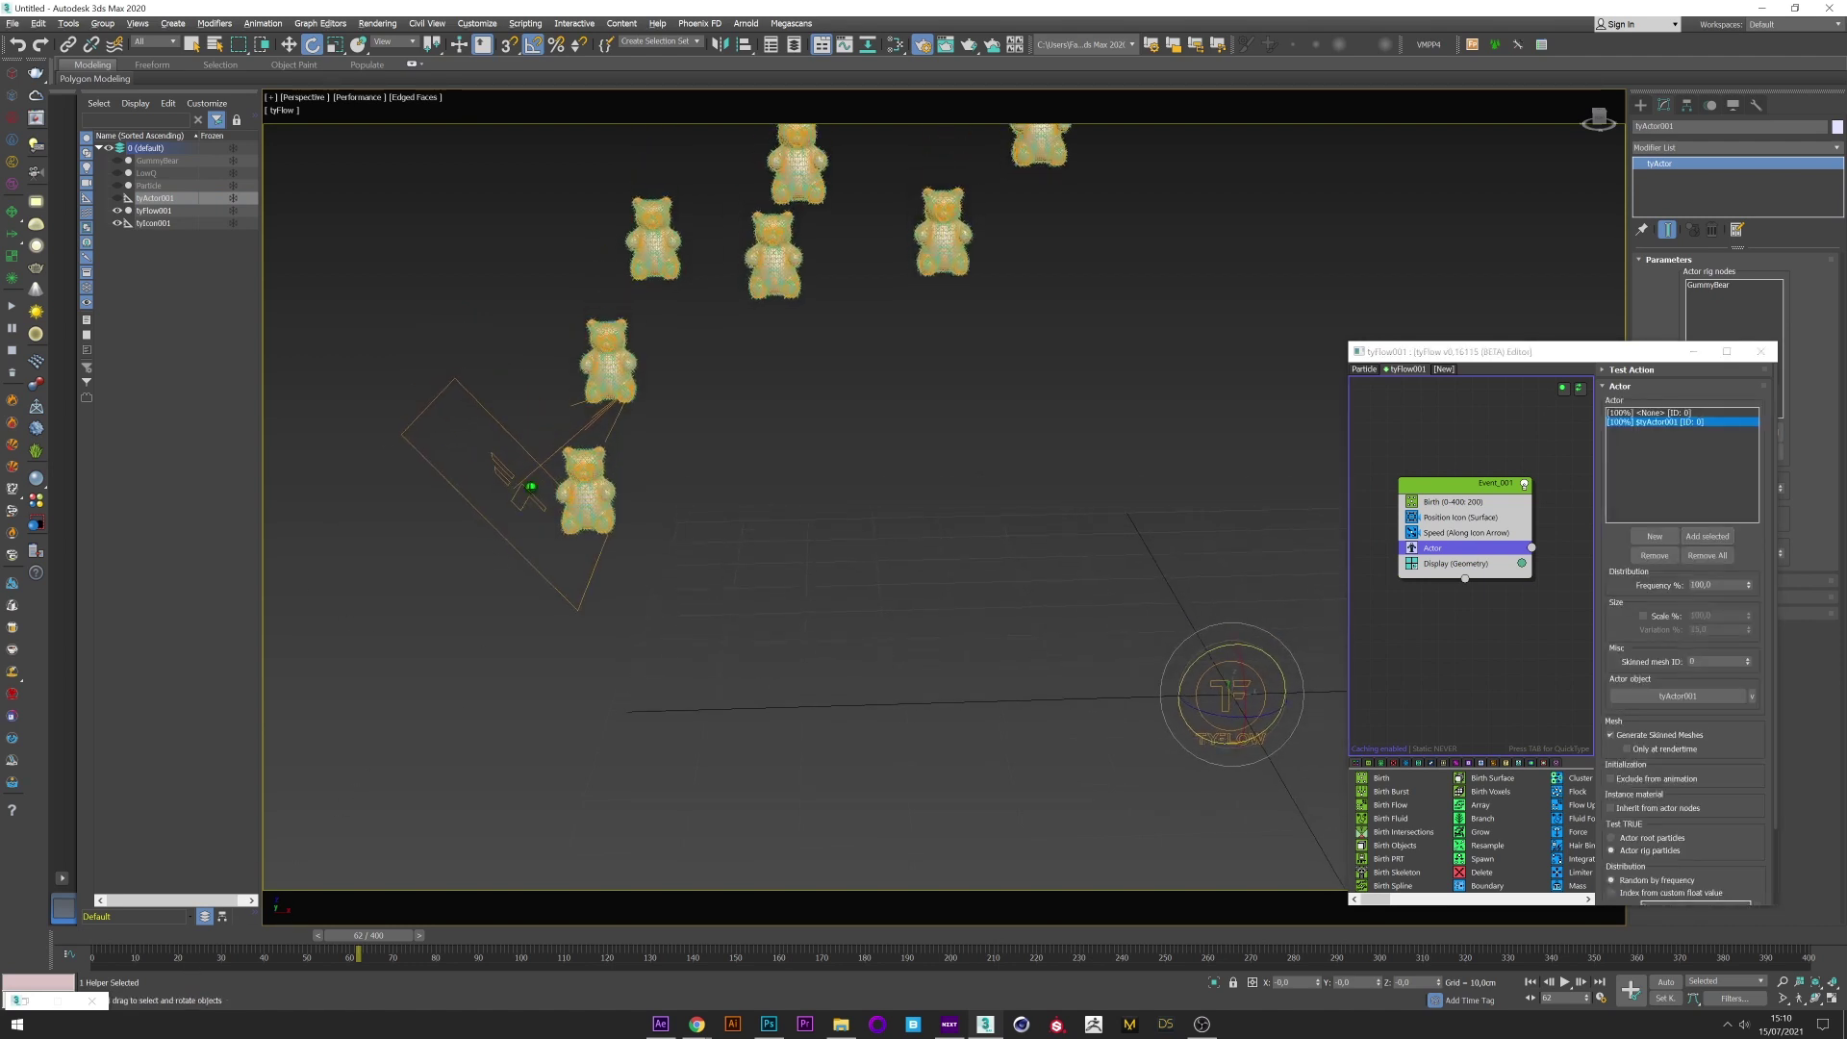
pyautogui.scroll(1, 534, 489)
pyautogui.click(1411, 564)
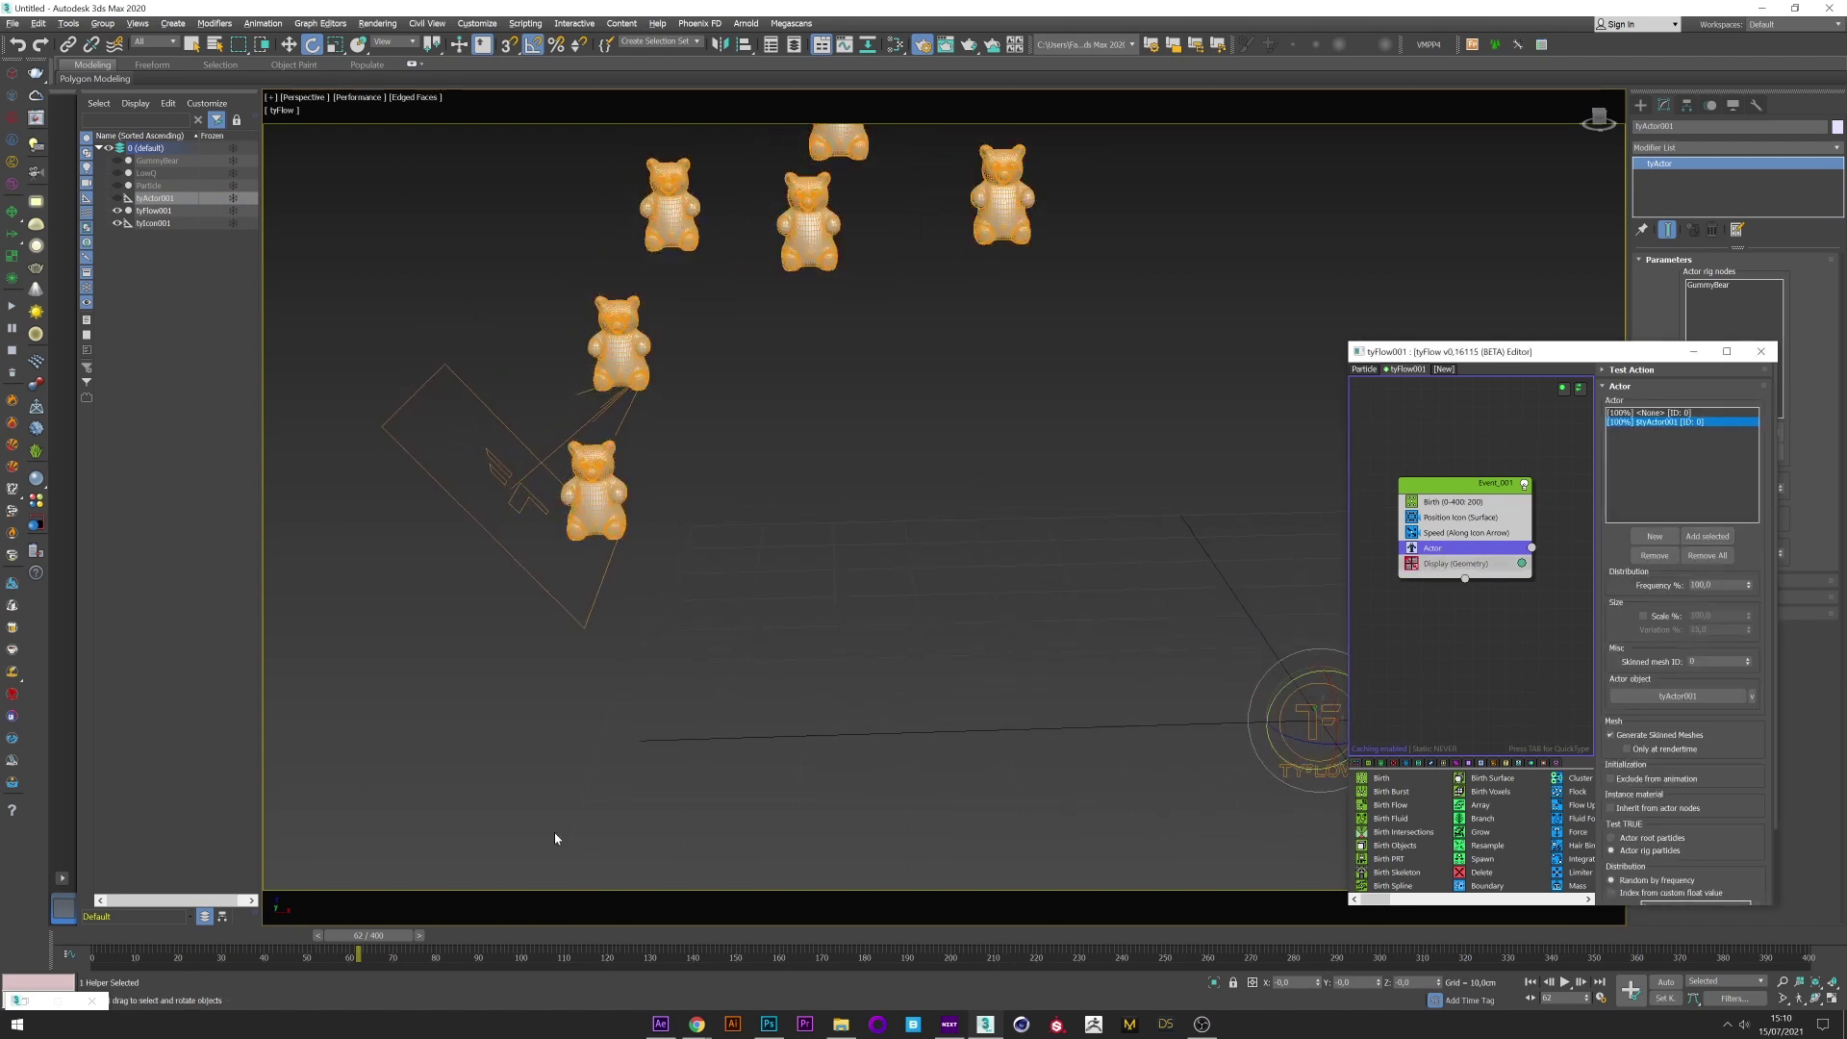
pyautogui.moveTo(106, 945); pyautogui.dragTo(198, 929)
pyautogui.press('e')
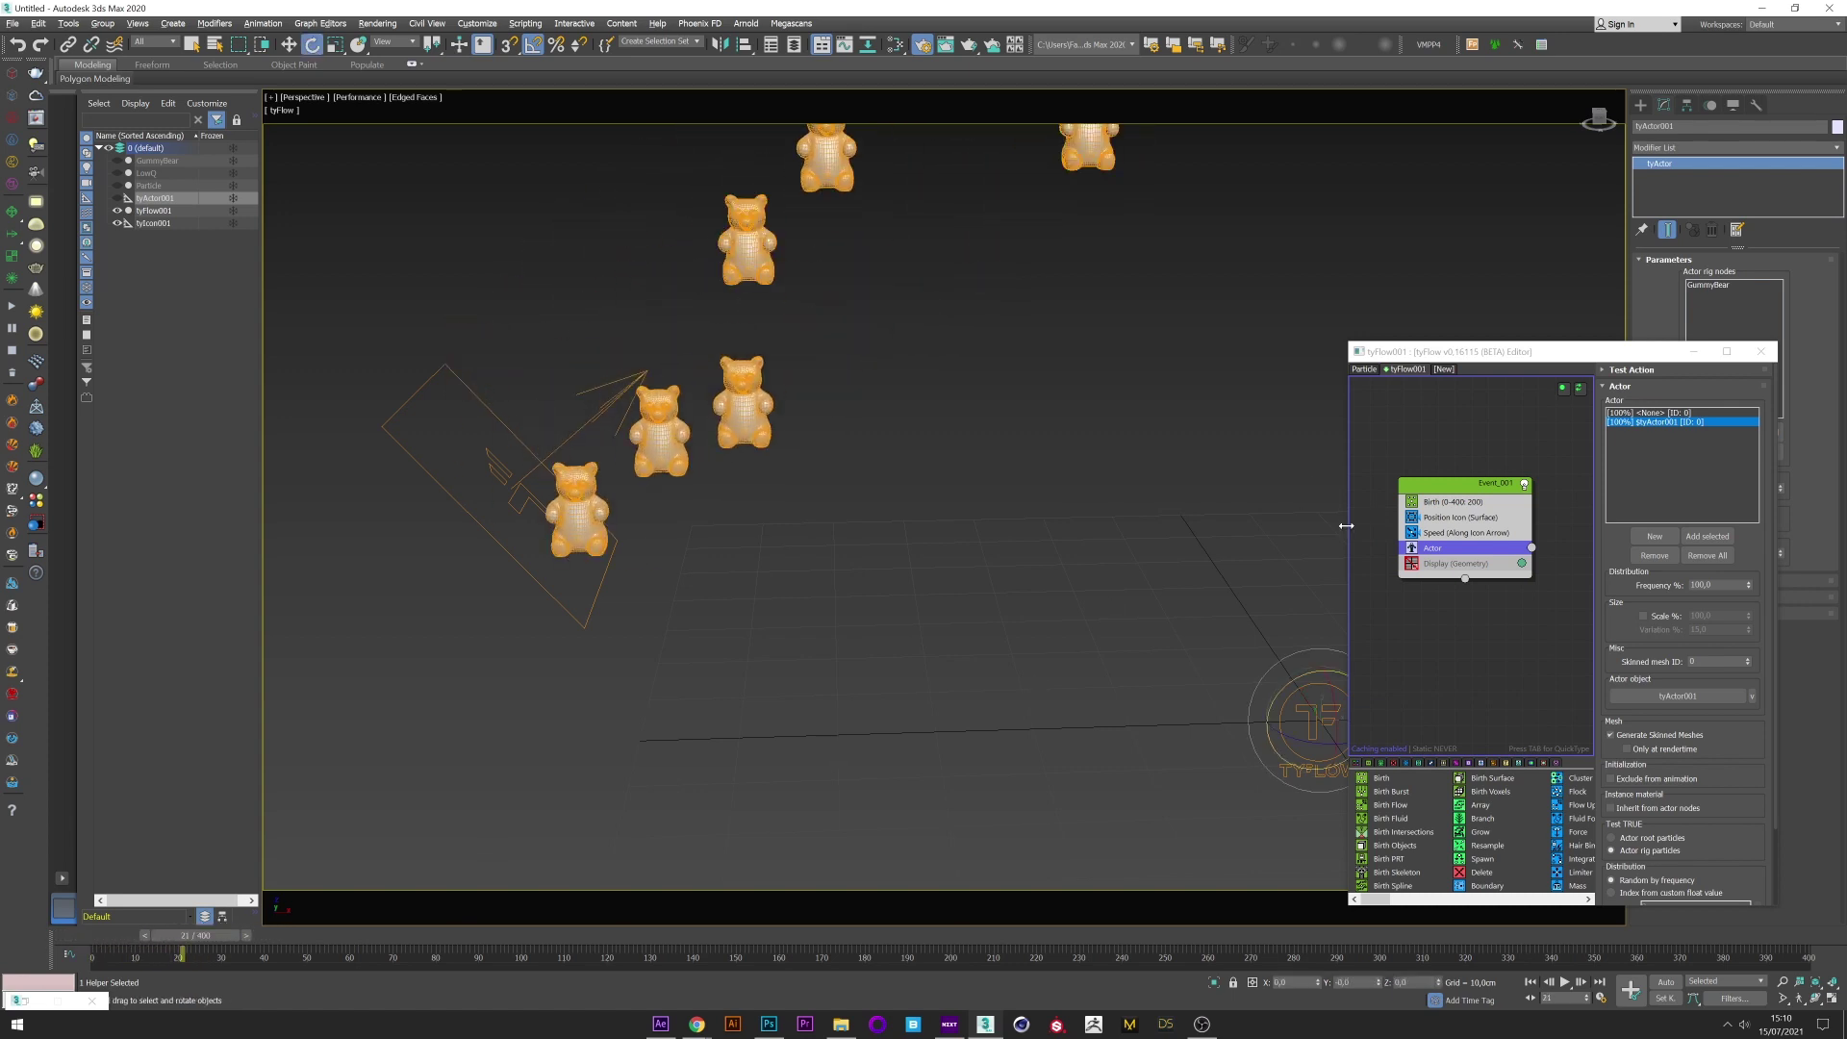
# Widen the editor, create a second event with a Shape operator, wire the Actor output into it and select Shape for editing.
pyautogui.moveTo(1346, 526); pyautogui.dragTo(1194, 525)
pyautogui.click(1441, 575)
pyautogui.press('Tab')
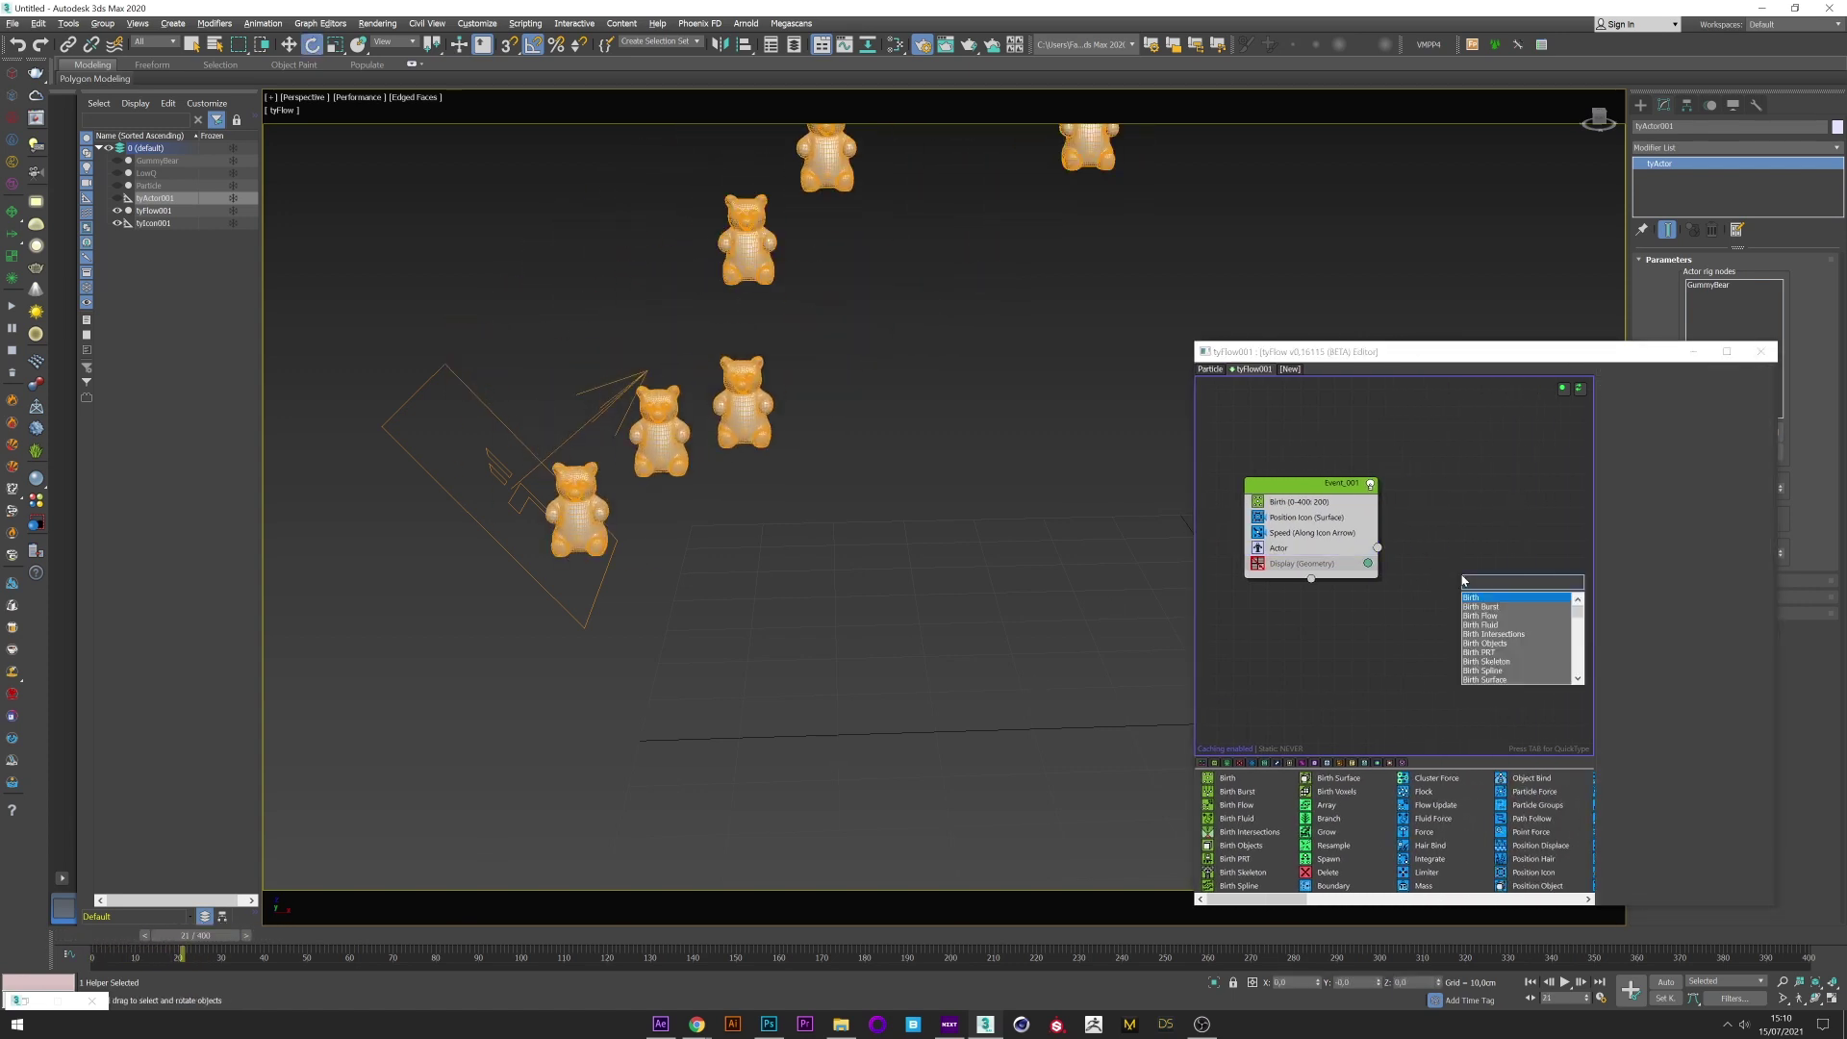
pyautogui.write('sha')
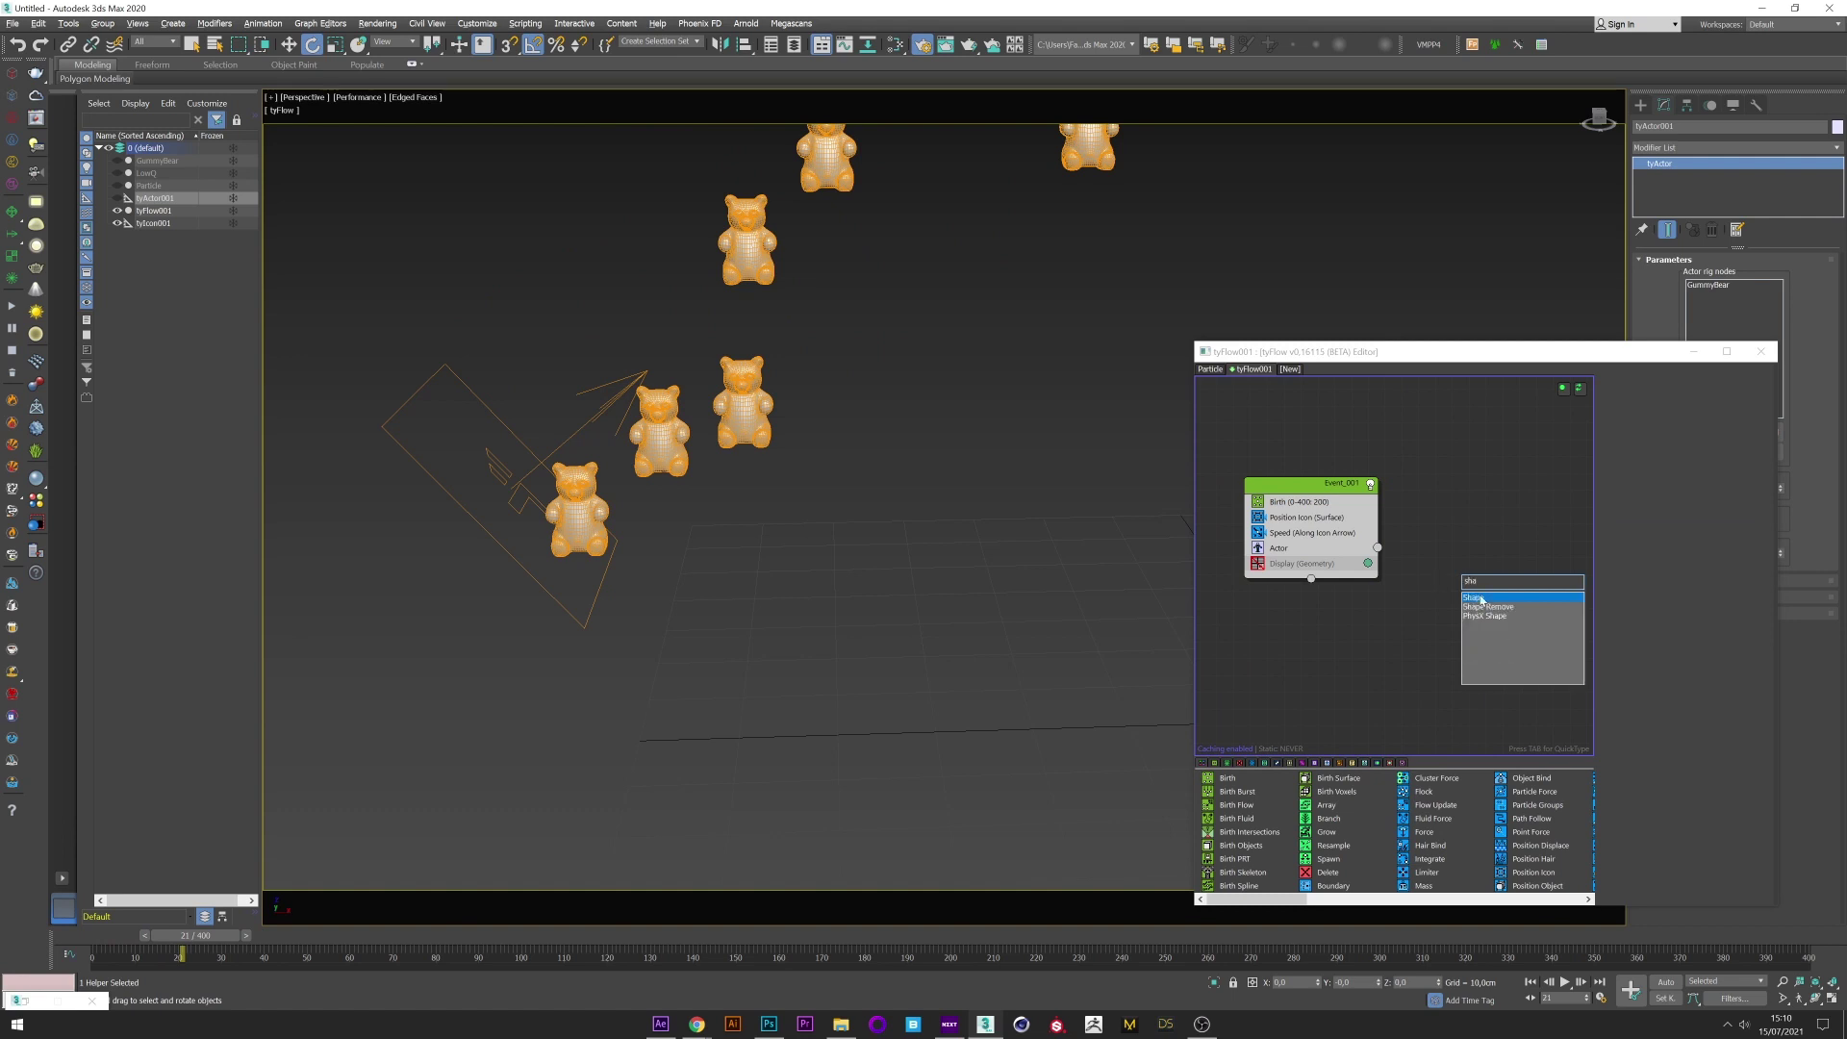
pyautogui.click(1481, 599)
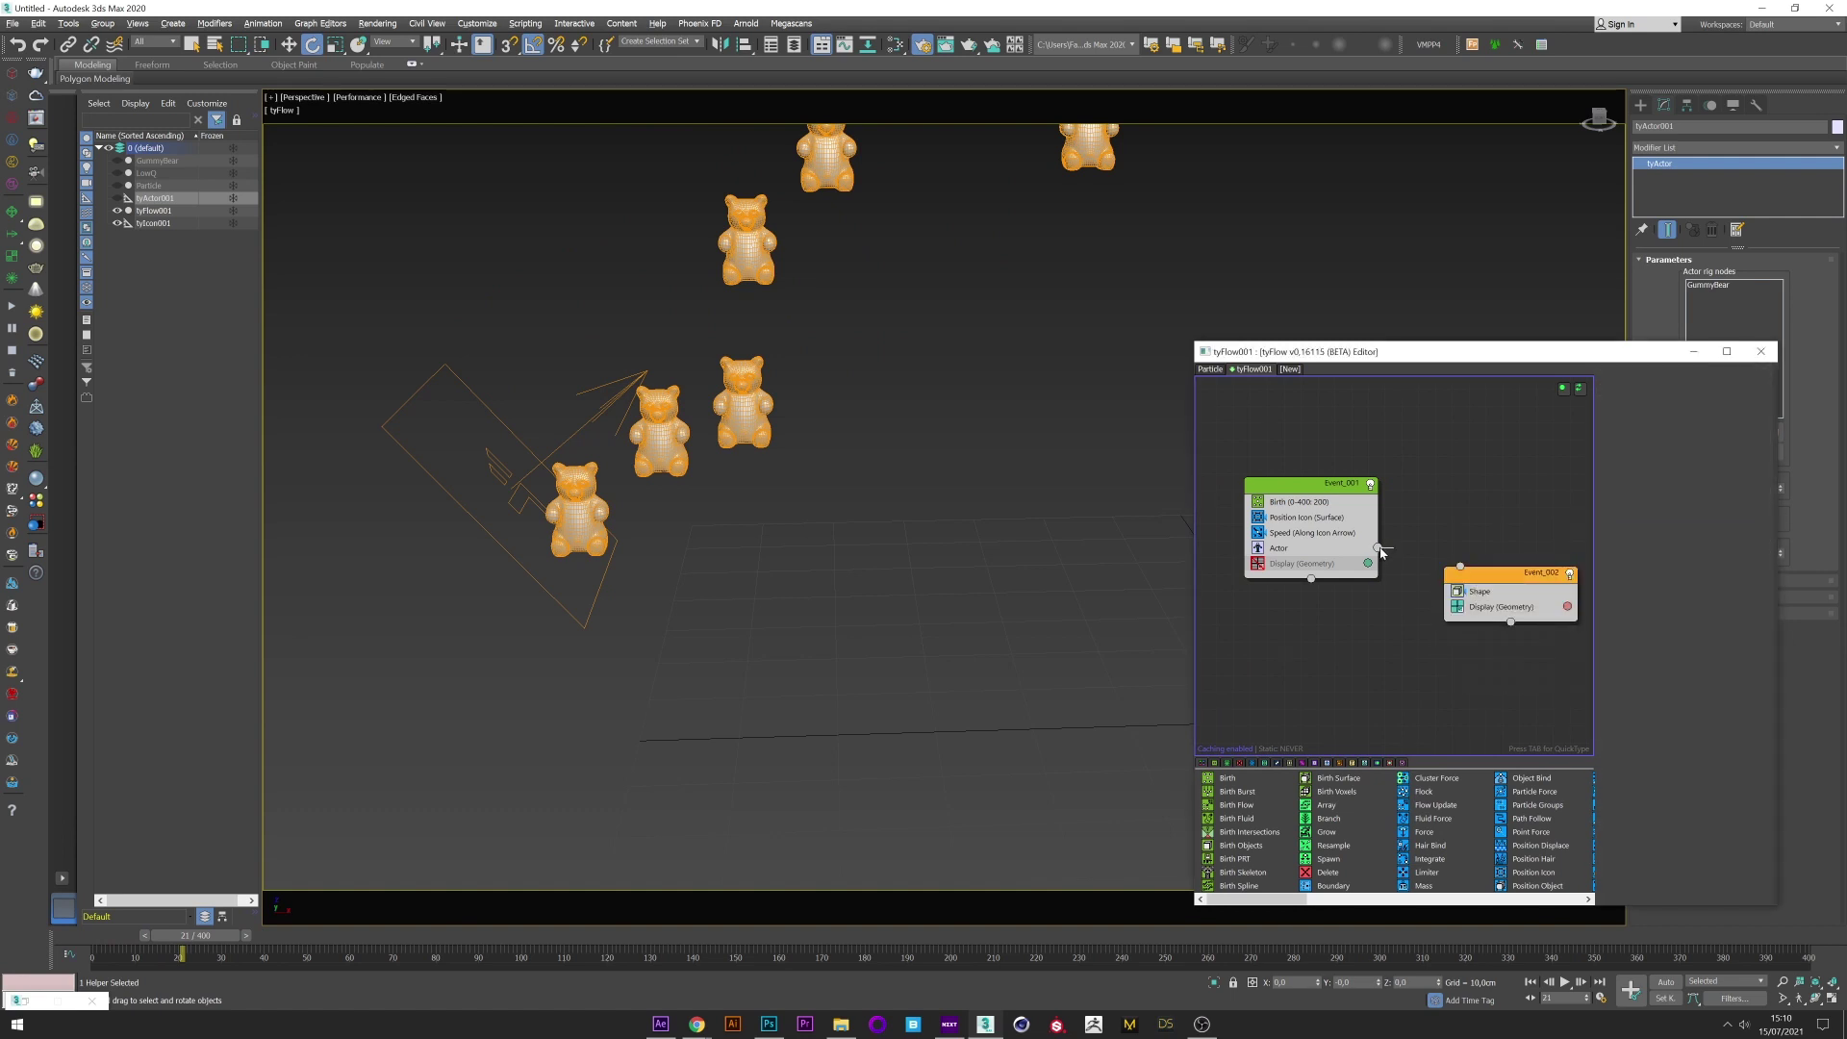
pyautogui.moveTo(1460, 568); pyautogui.dragTo(1455, 610)
pyautogui.click(1455, 606)
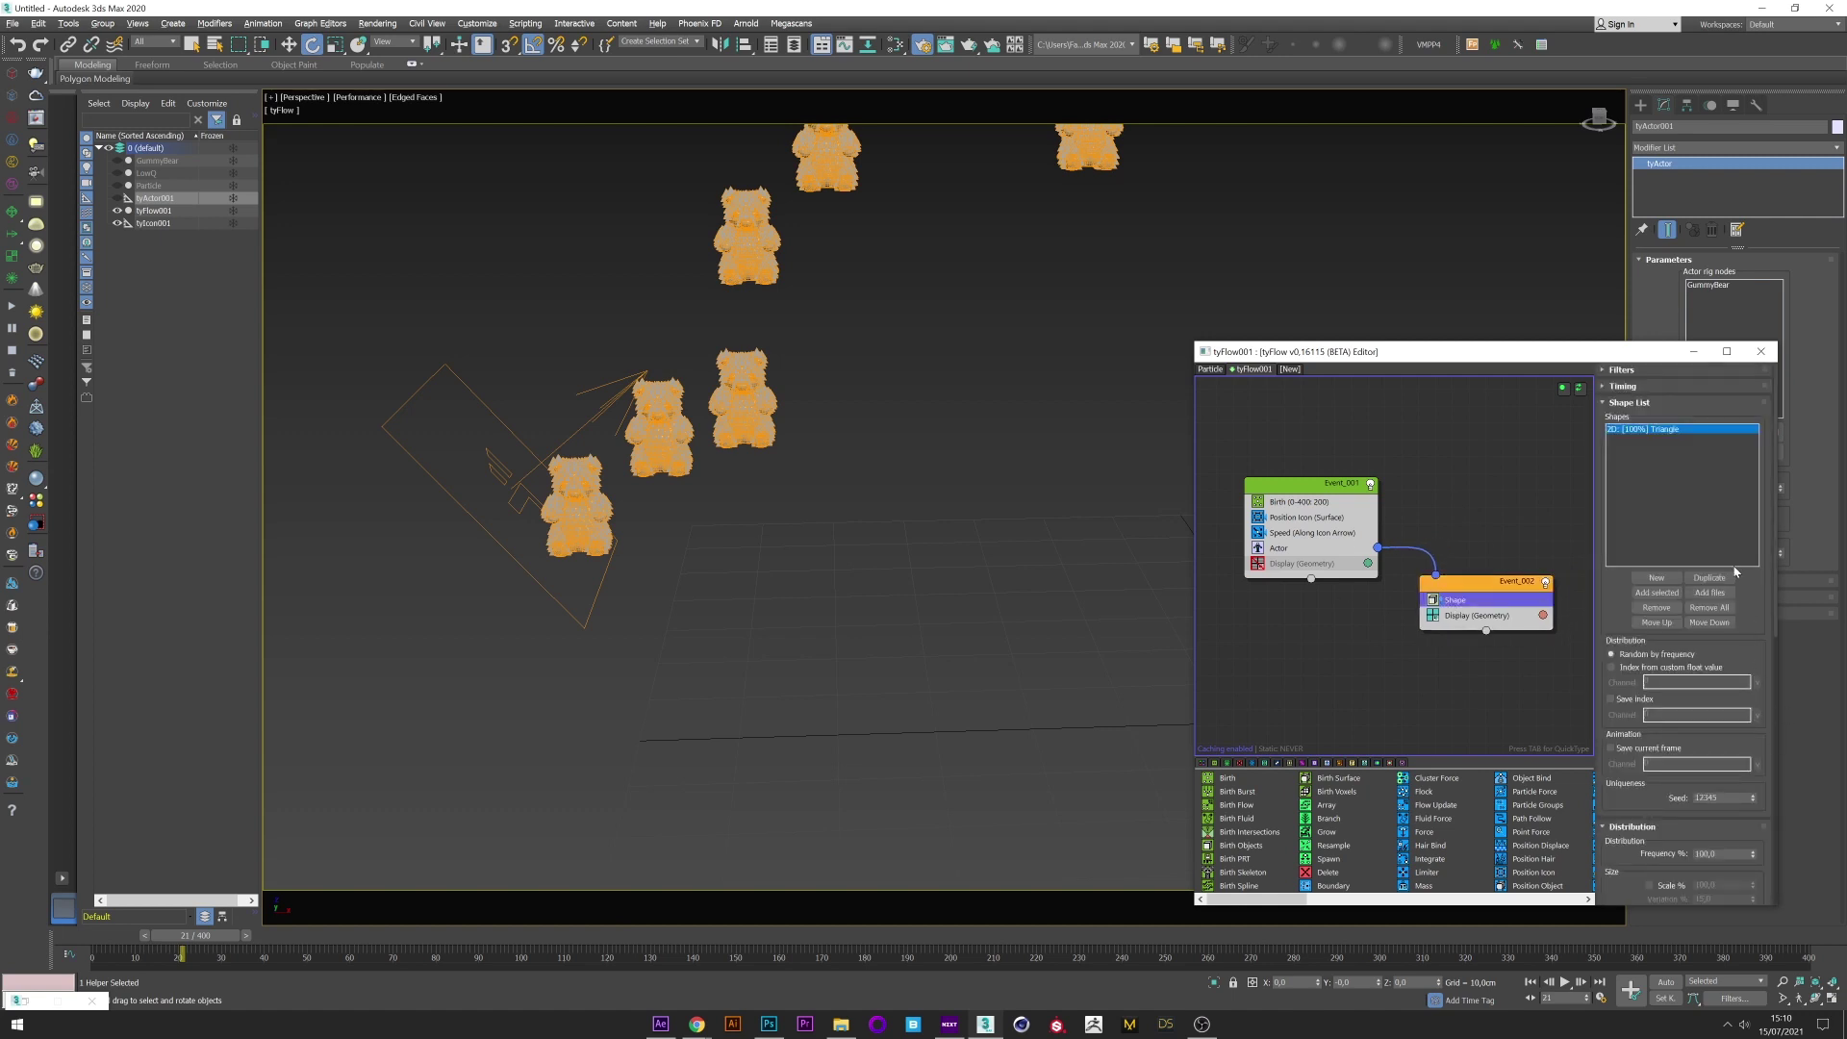
# Enable scale with 0% variation and a 3D Nut mesh in Event_002's Shape operator, and turn off that event's Display operator.
pyautogui.moveTo(1773, 579); pyautogui.dragTo(1785, 743)
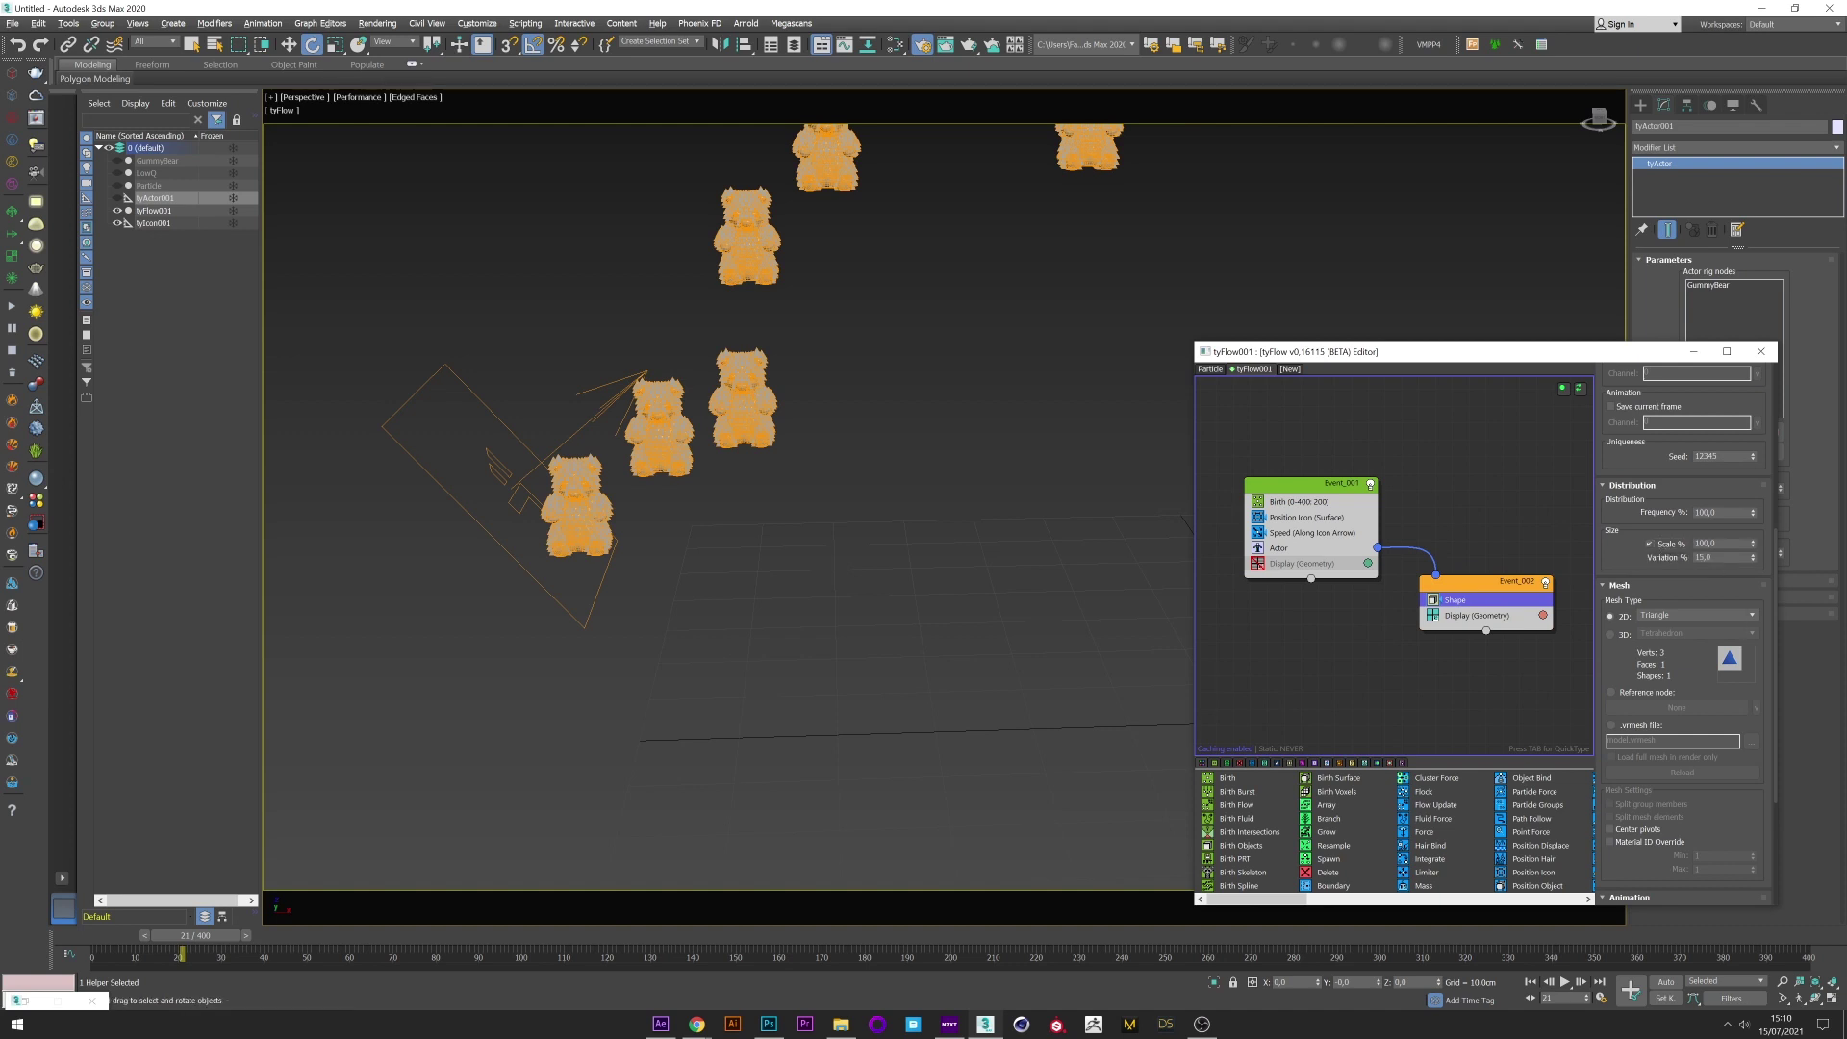
pyautogui.write('0')
pyautogui.press('Return')
pyautogui.click(1625, 637)
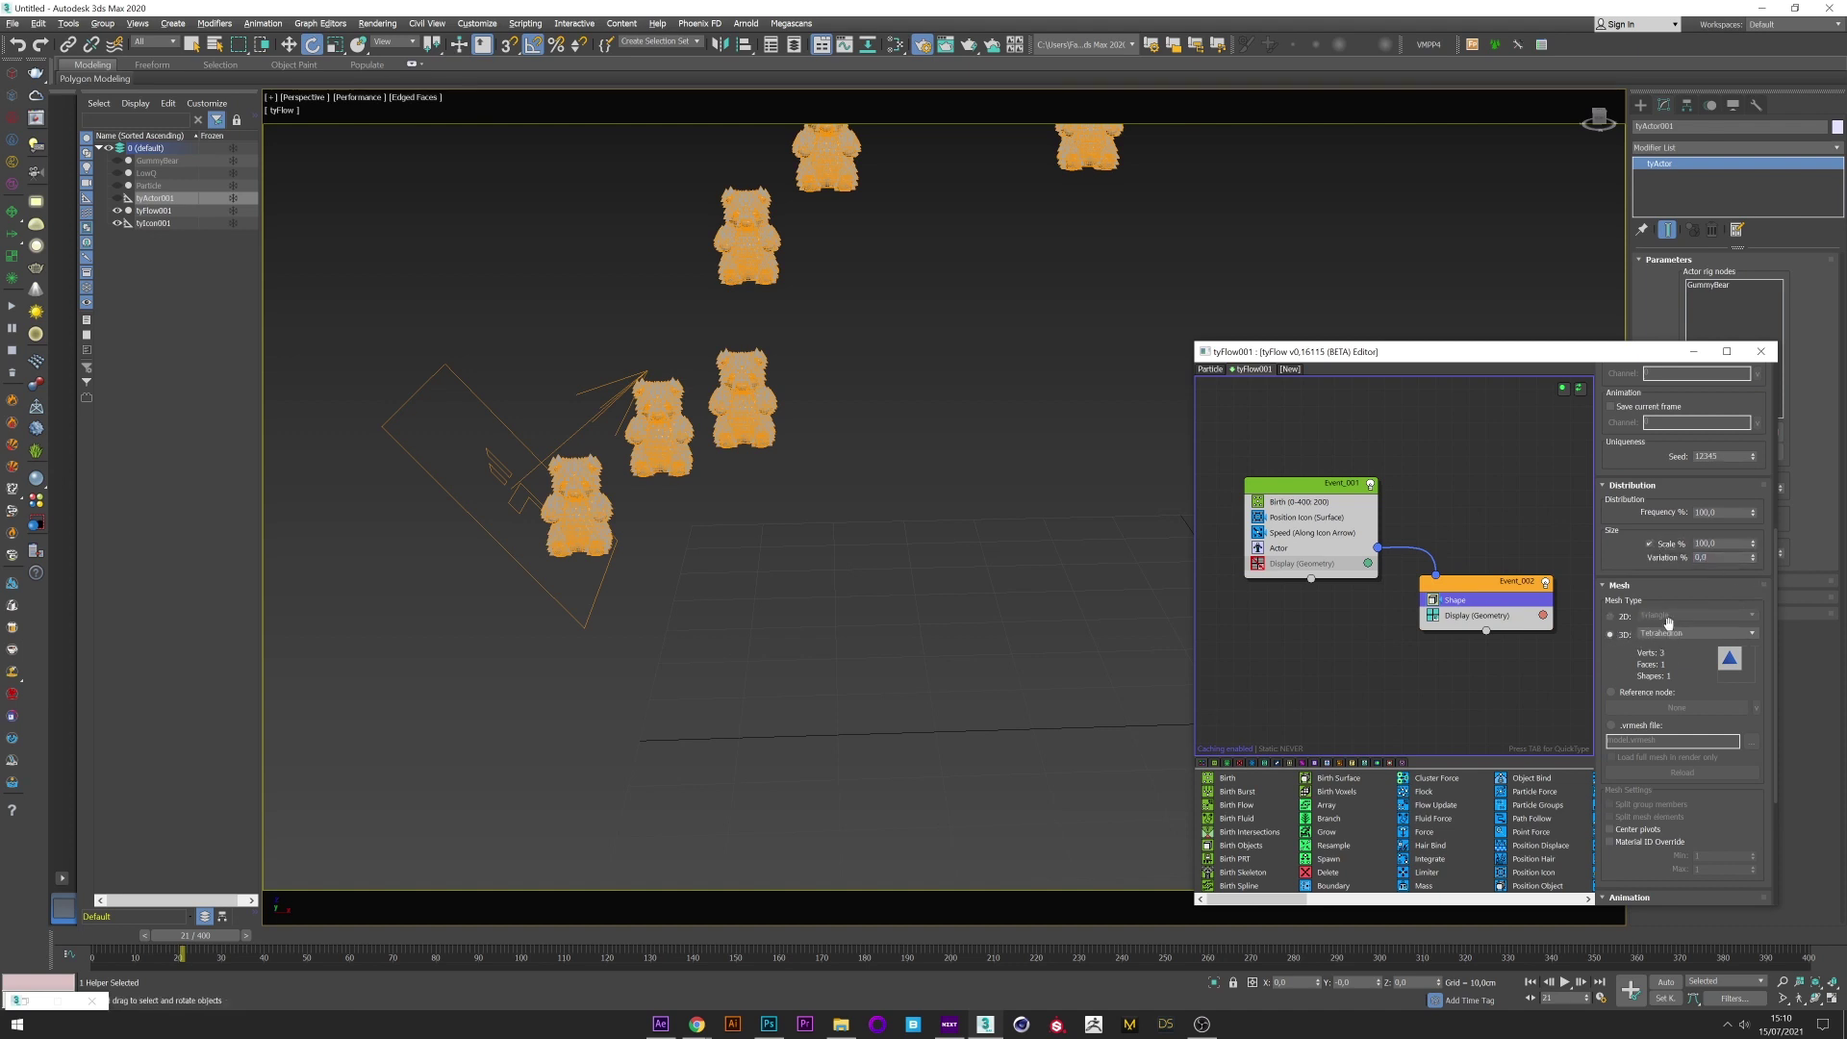
pyautogui.click(1671, 636)
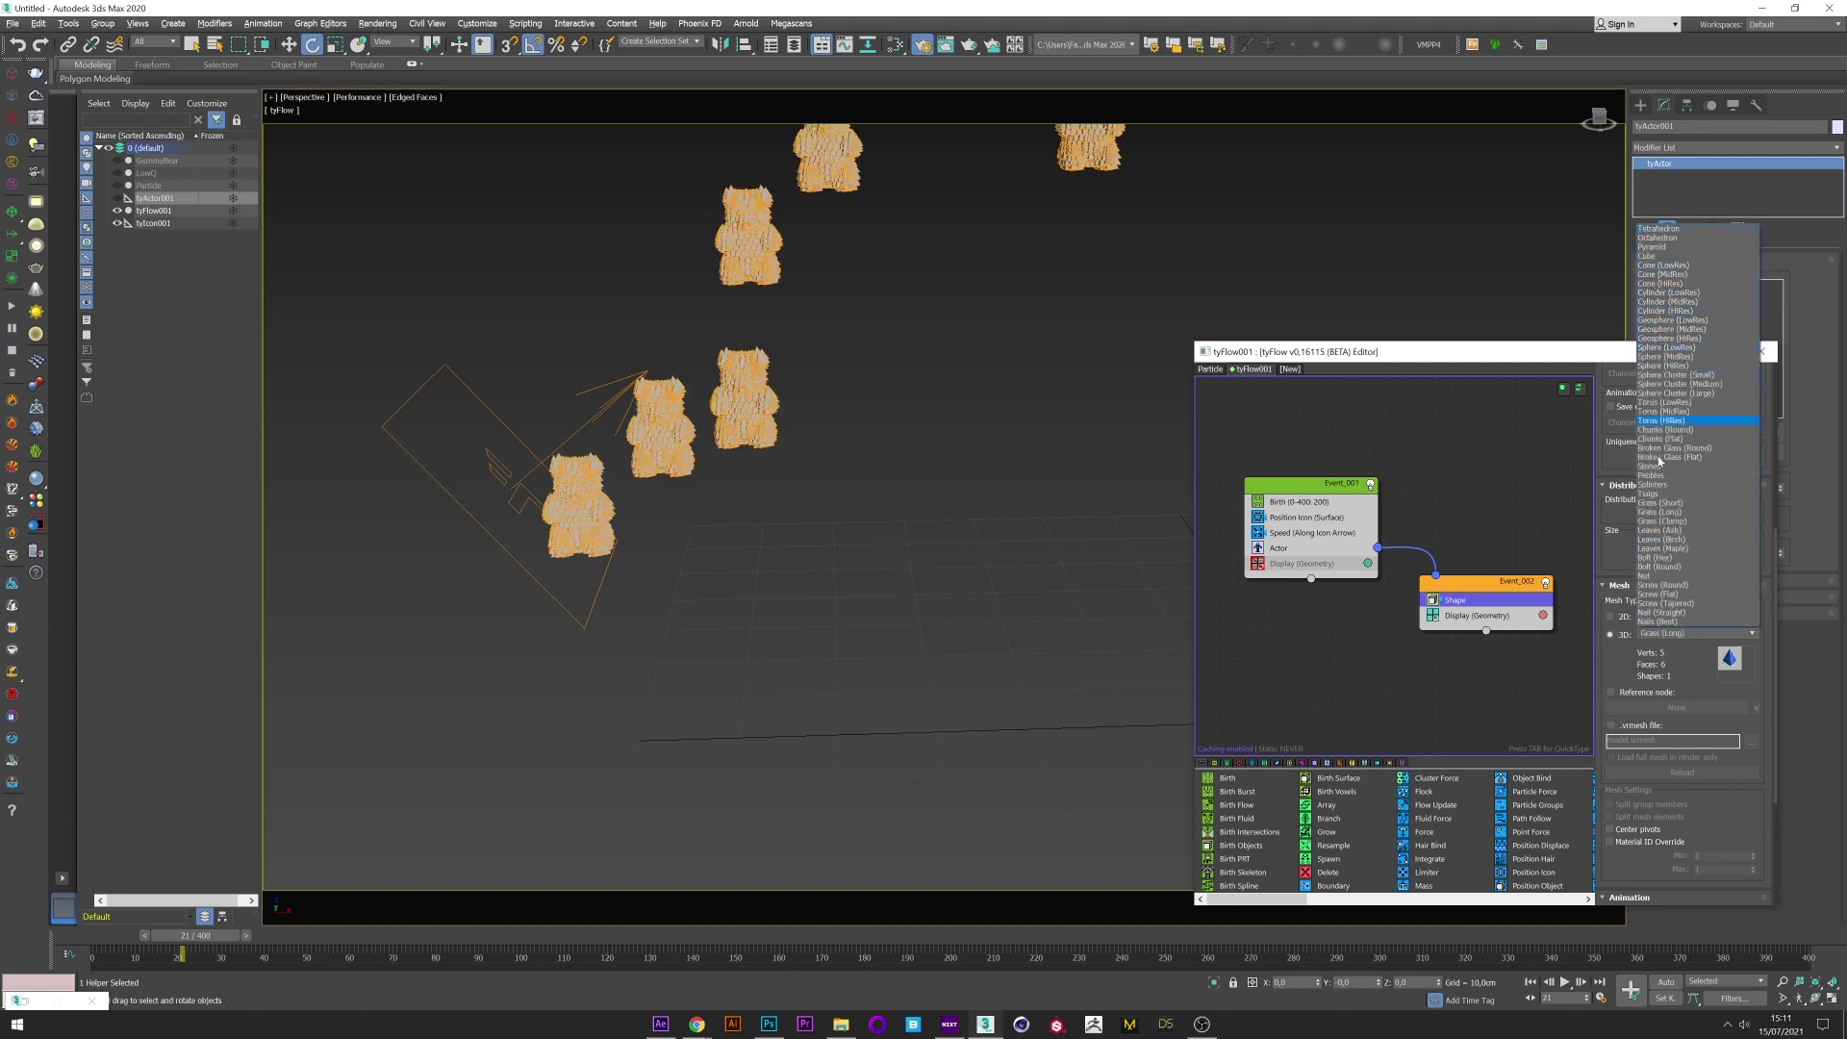
pyautogui.click(1653, 577)
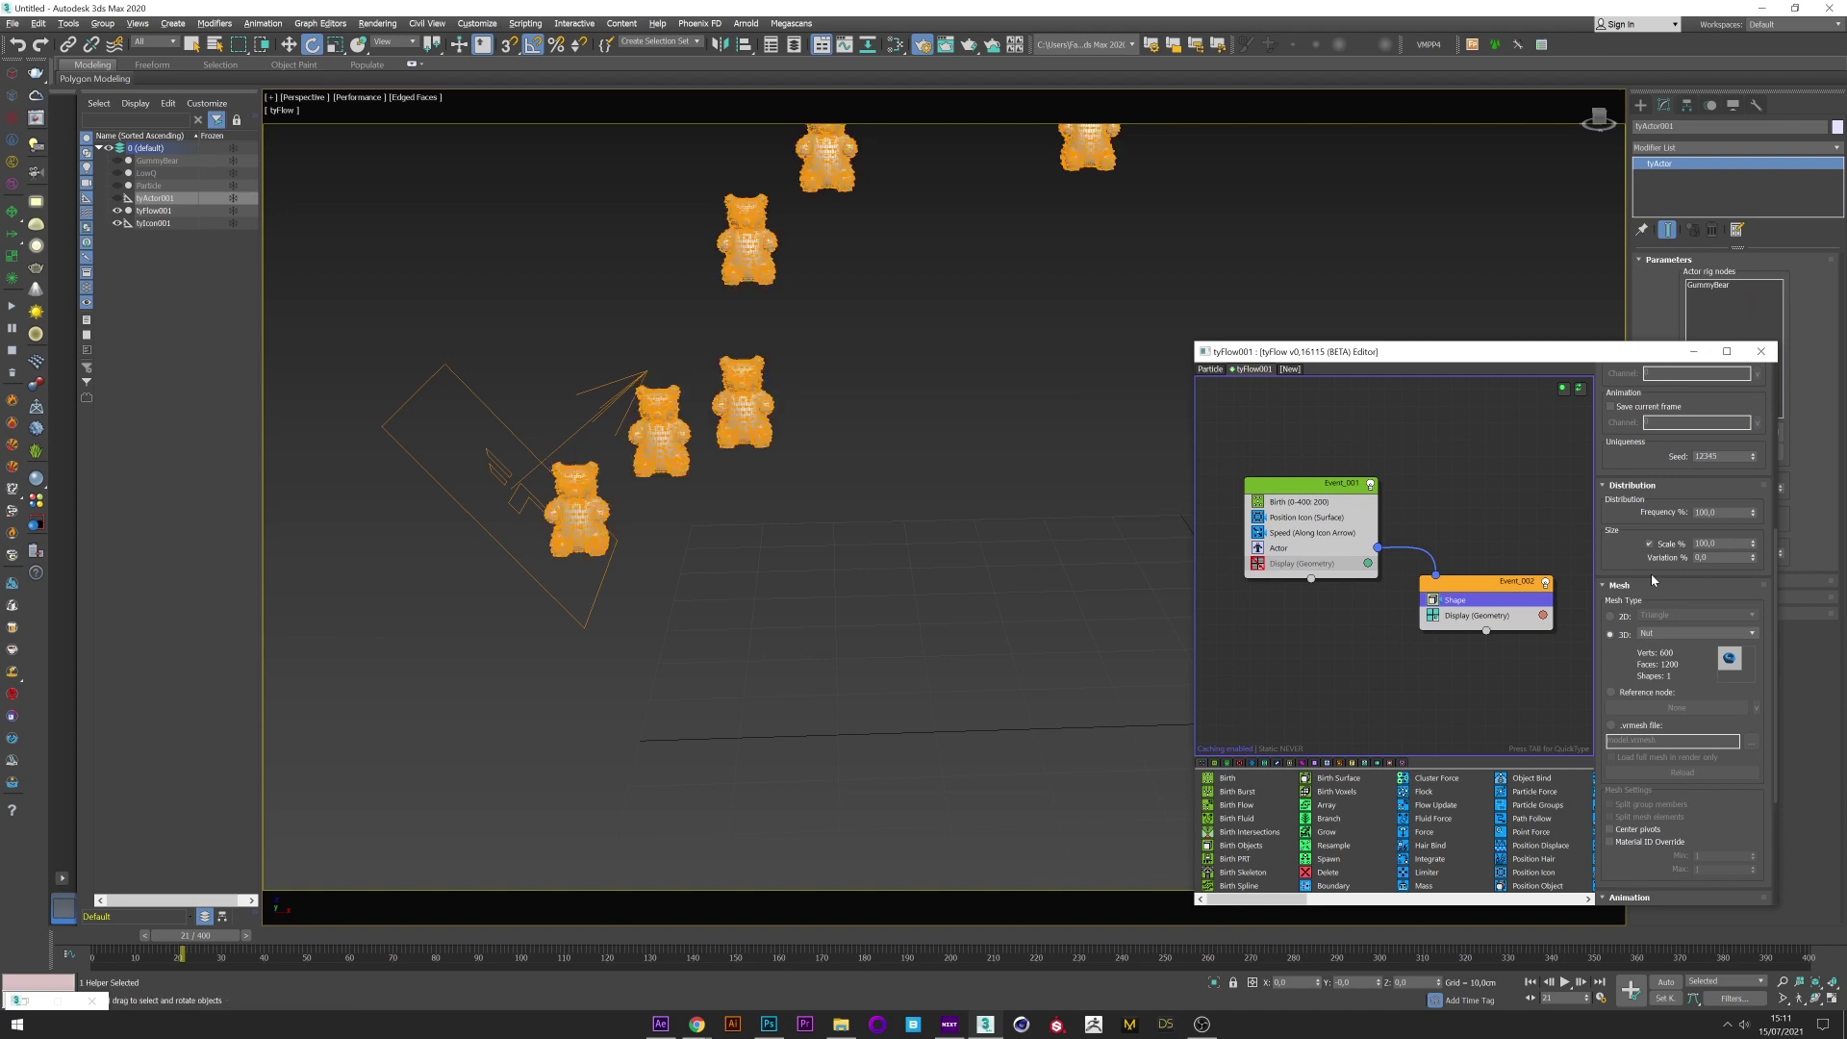
pyautogui.click(1432, 615)
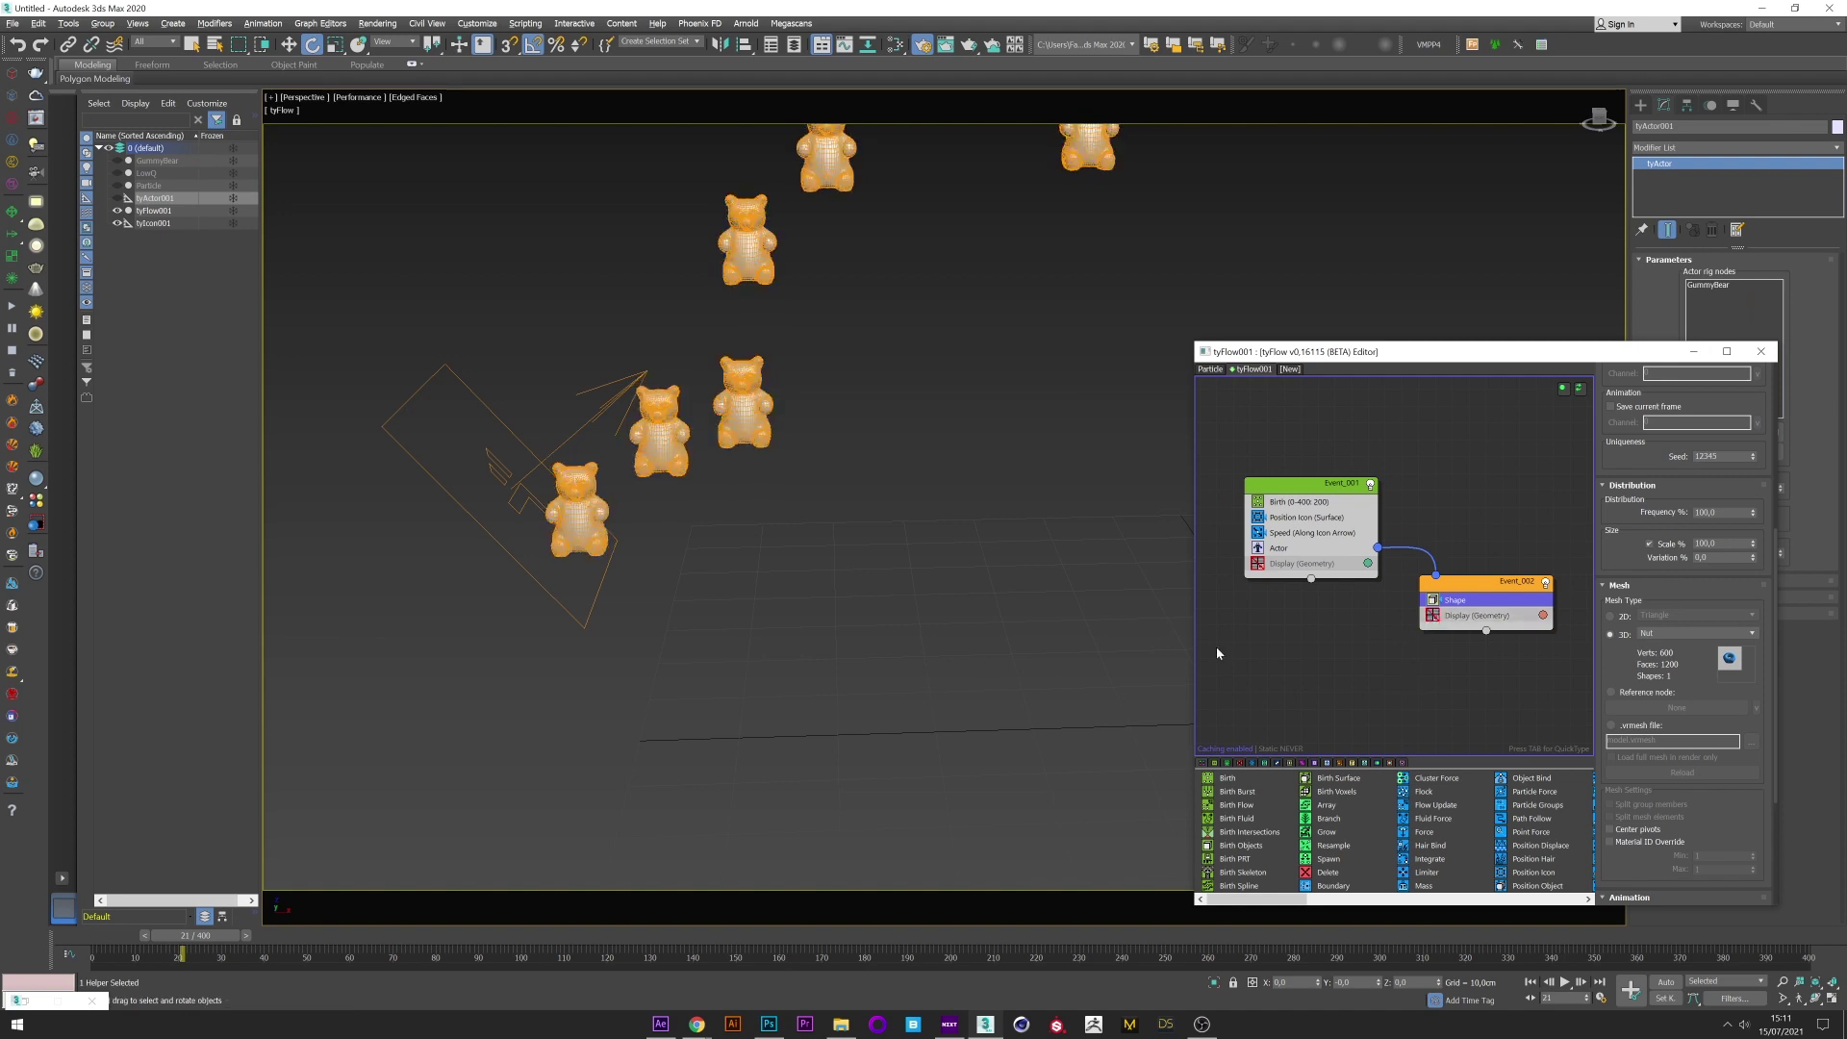
pyautogui.moveTo(911, 638); pyautogui.dragTo(793, 680, button='middle')
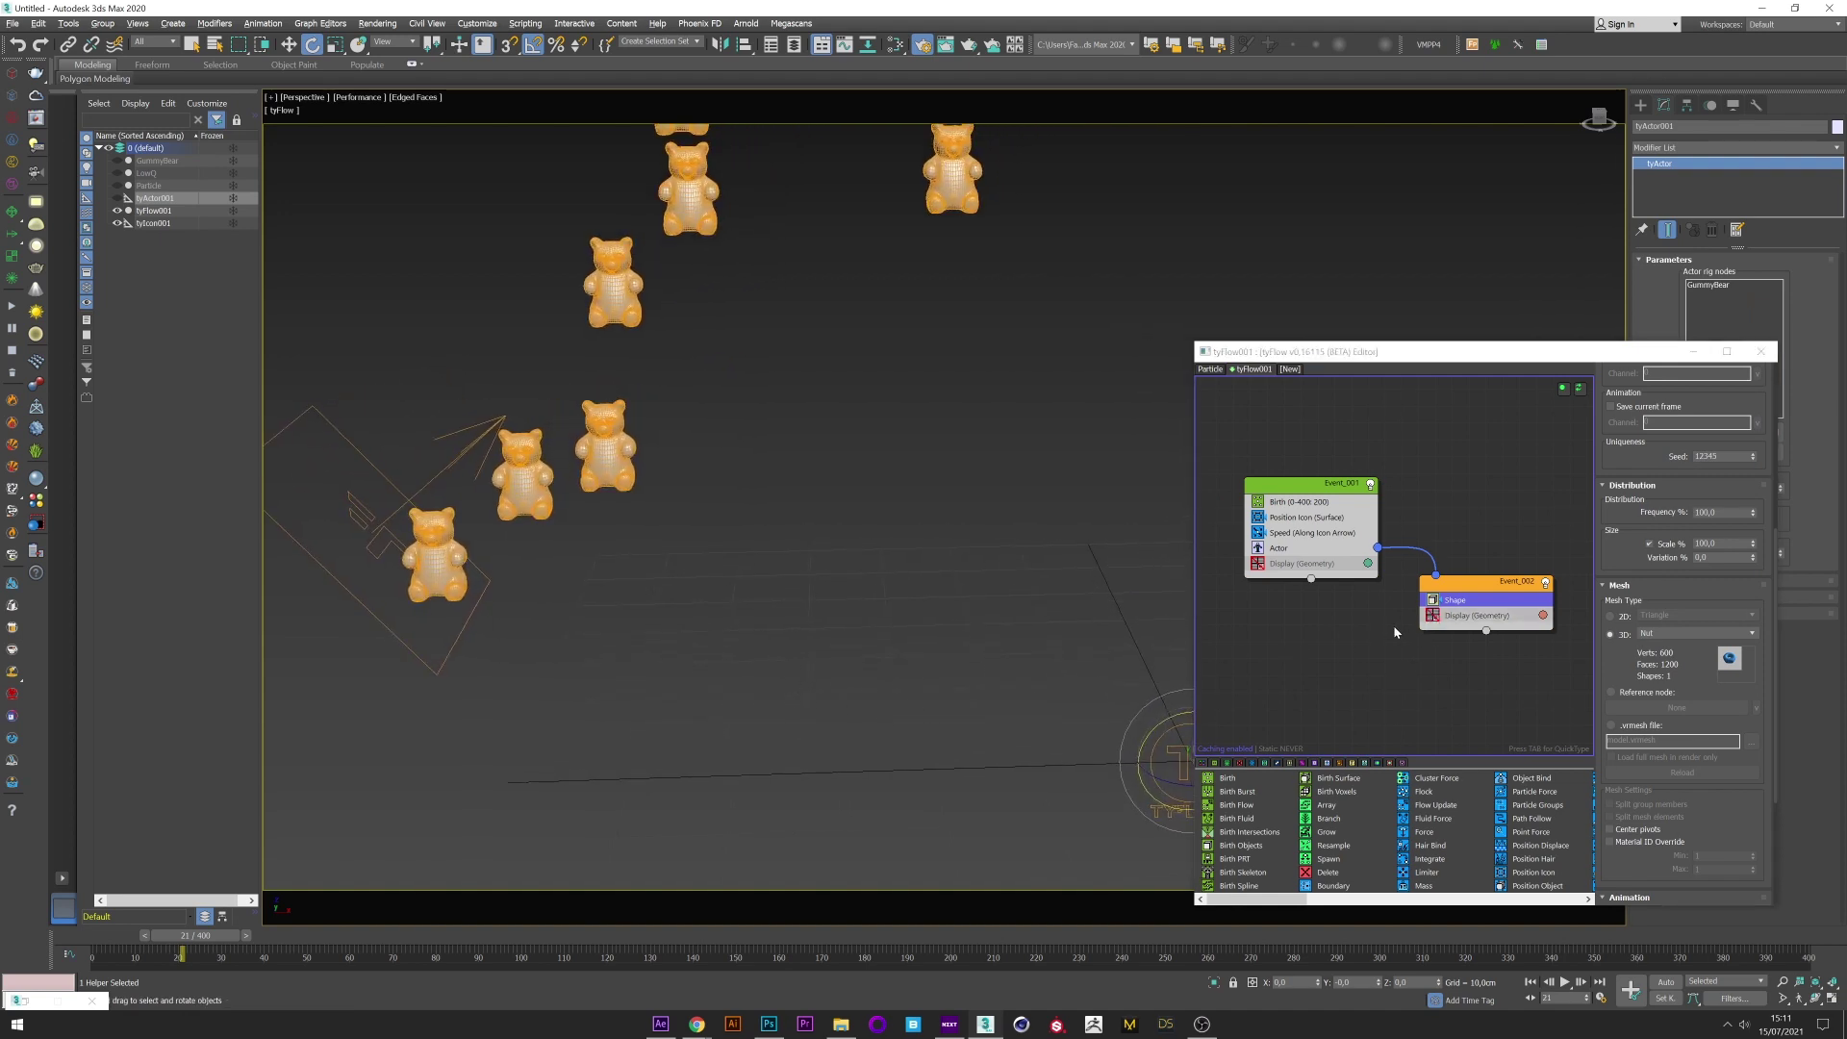
# Add a PhysX Shape operator after Shape in Event_002 and scrub the early frames to check how the gummy bears fall.
pyautogui.press('Tab')
pyautogui.write('phy')
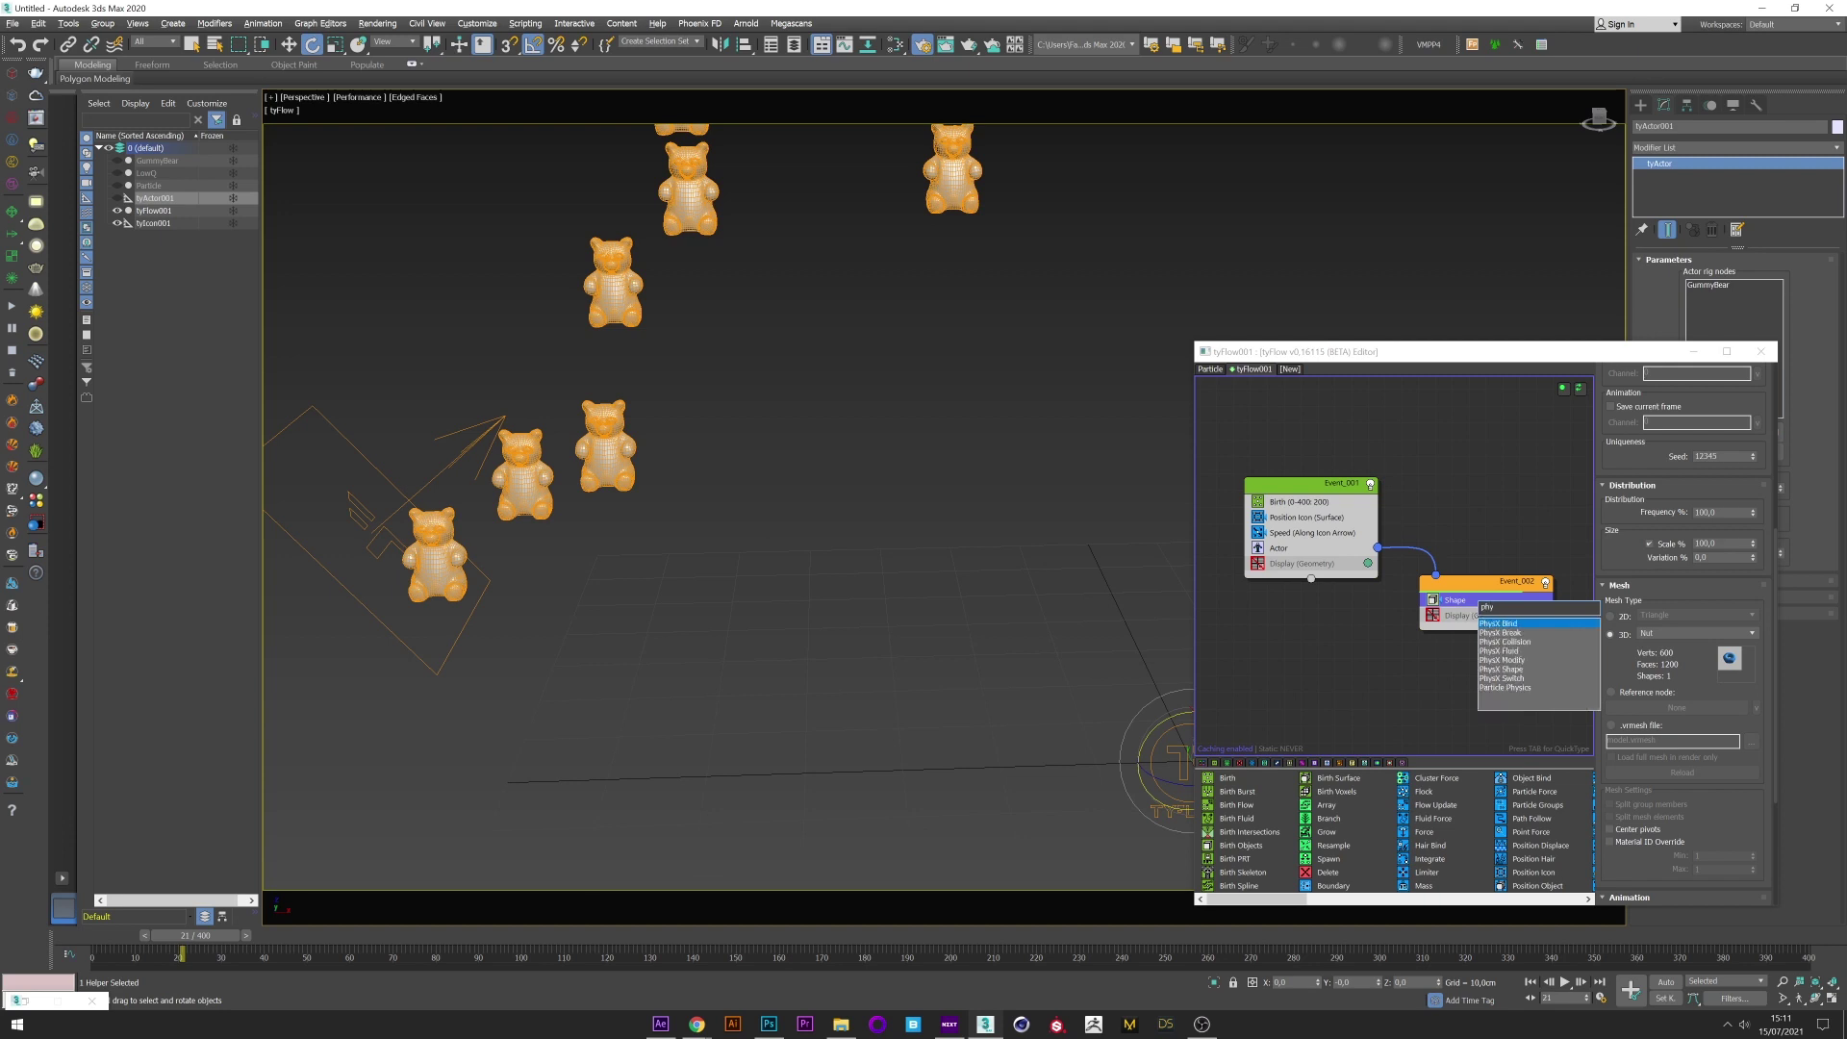
pyautogui.click(1514, 671)
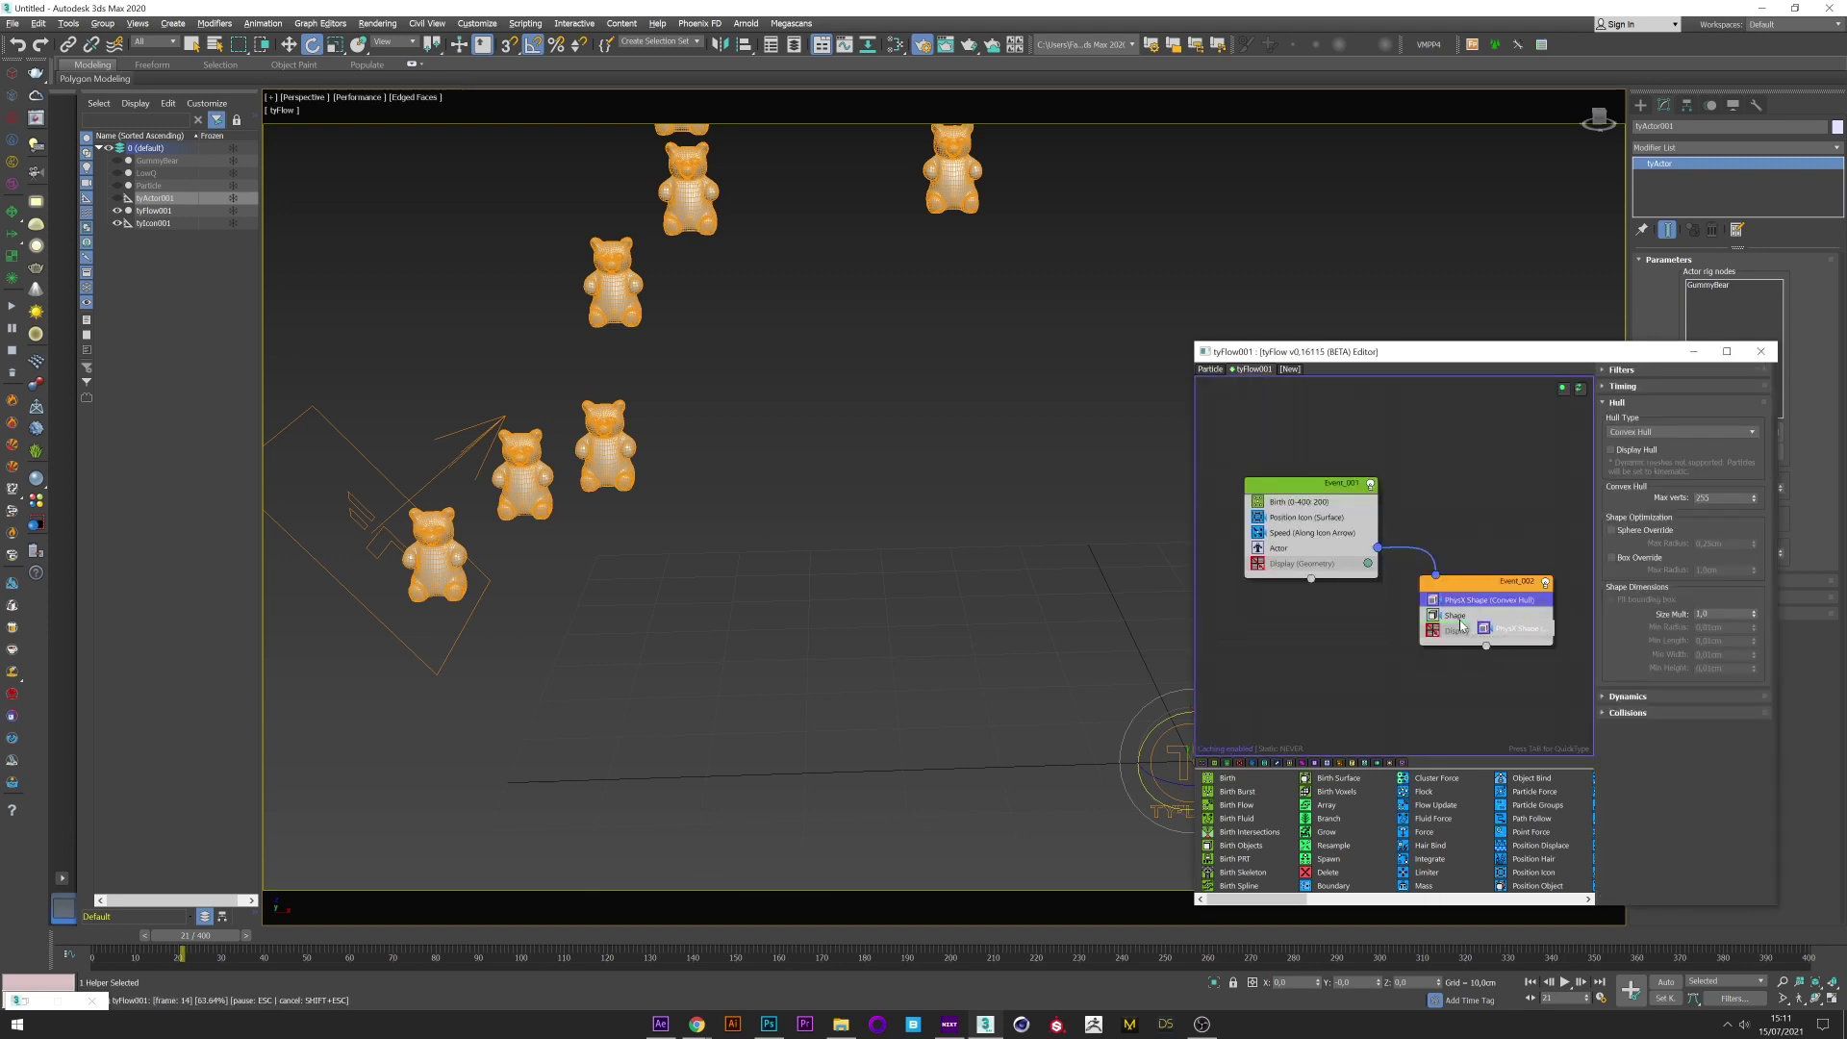
pyautogui.moveTo(1458, 620); pyautogui.dragTo(1458, 620)
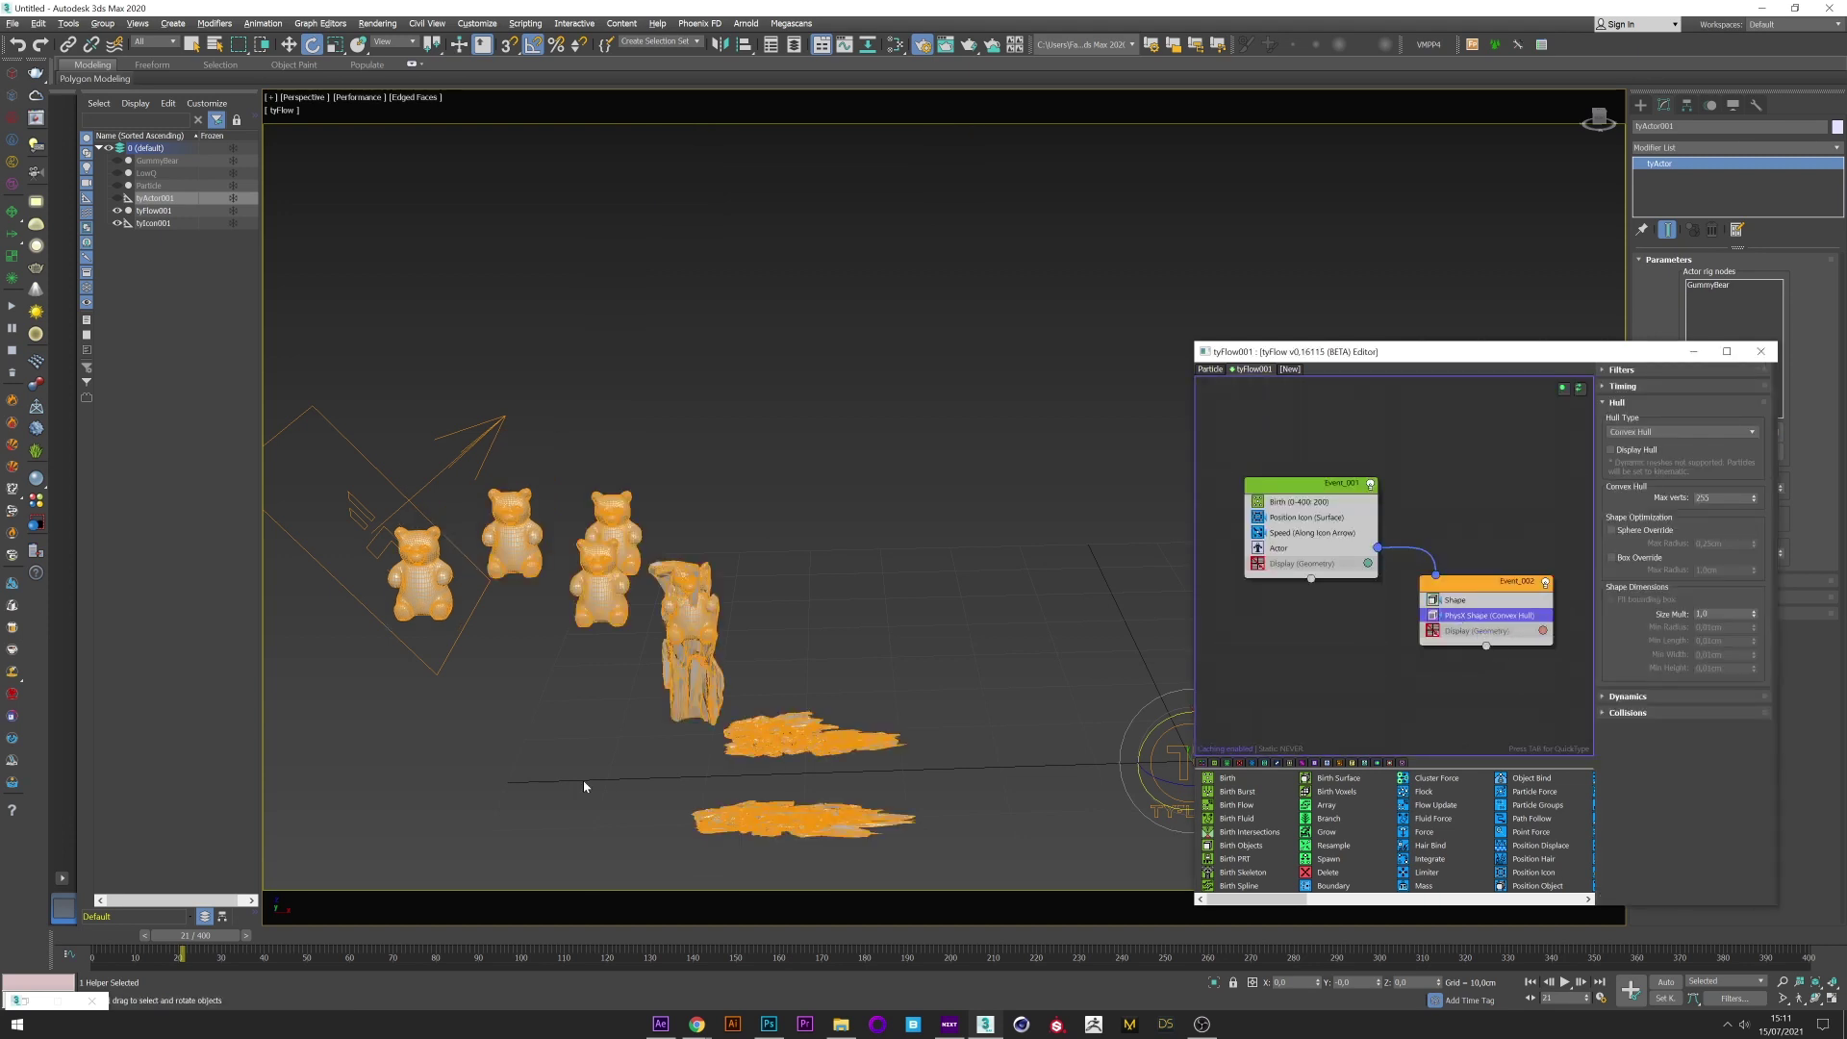
pyautogui.click(103, 940)
pyautogui.moveTo(103, 940); pyautogui.dragTo(213, 948)
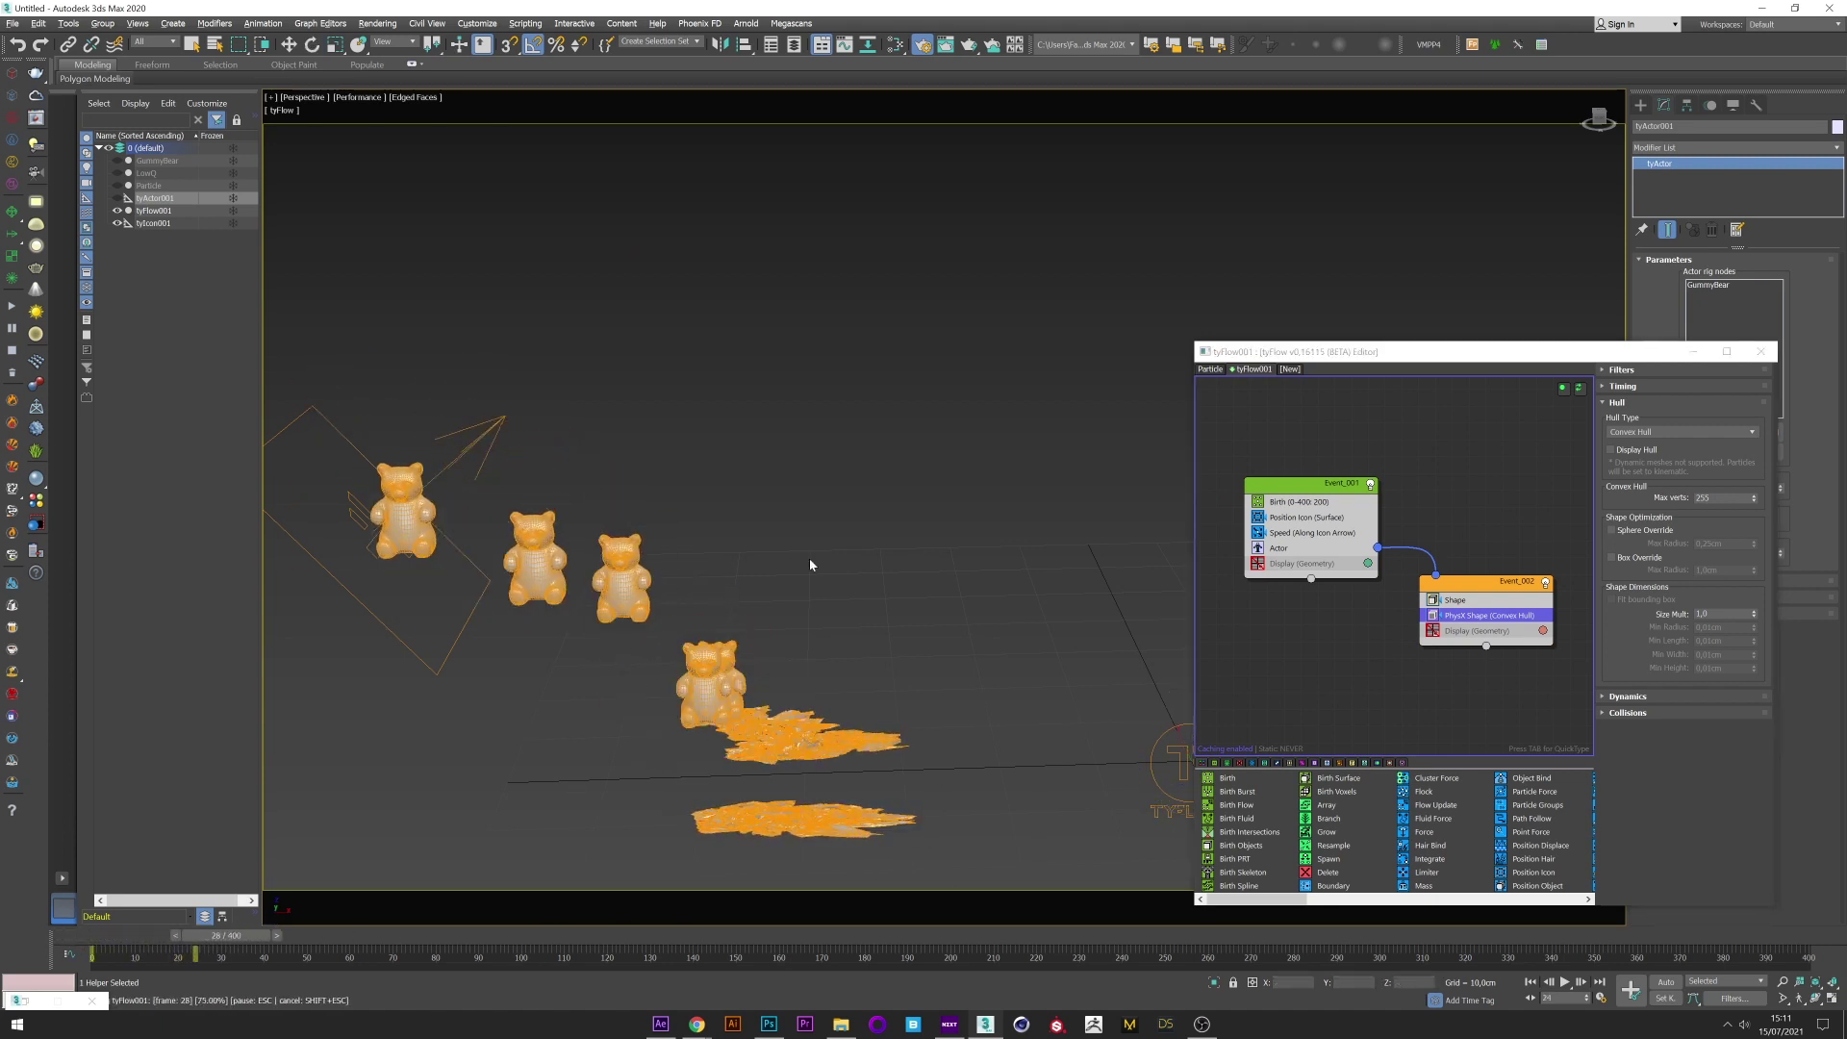
pyautogui.press('e')
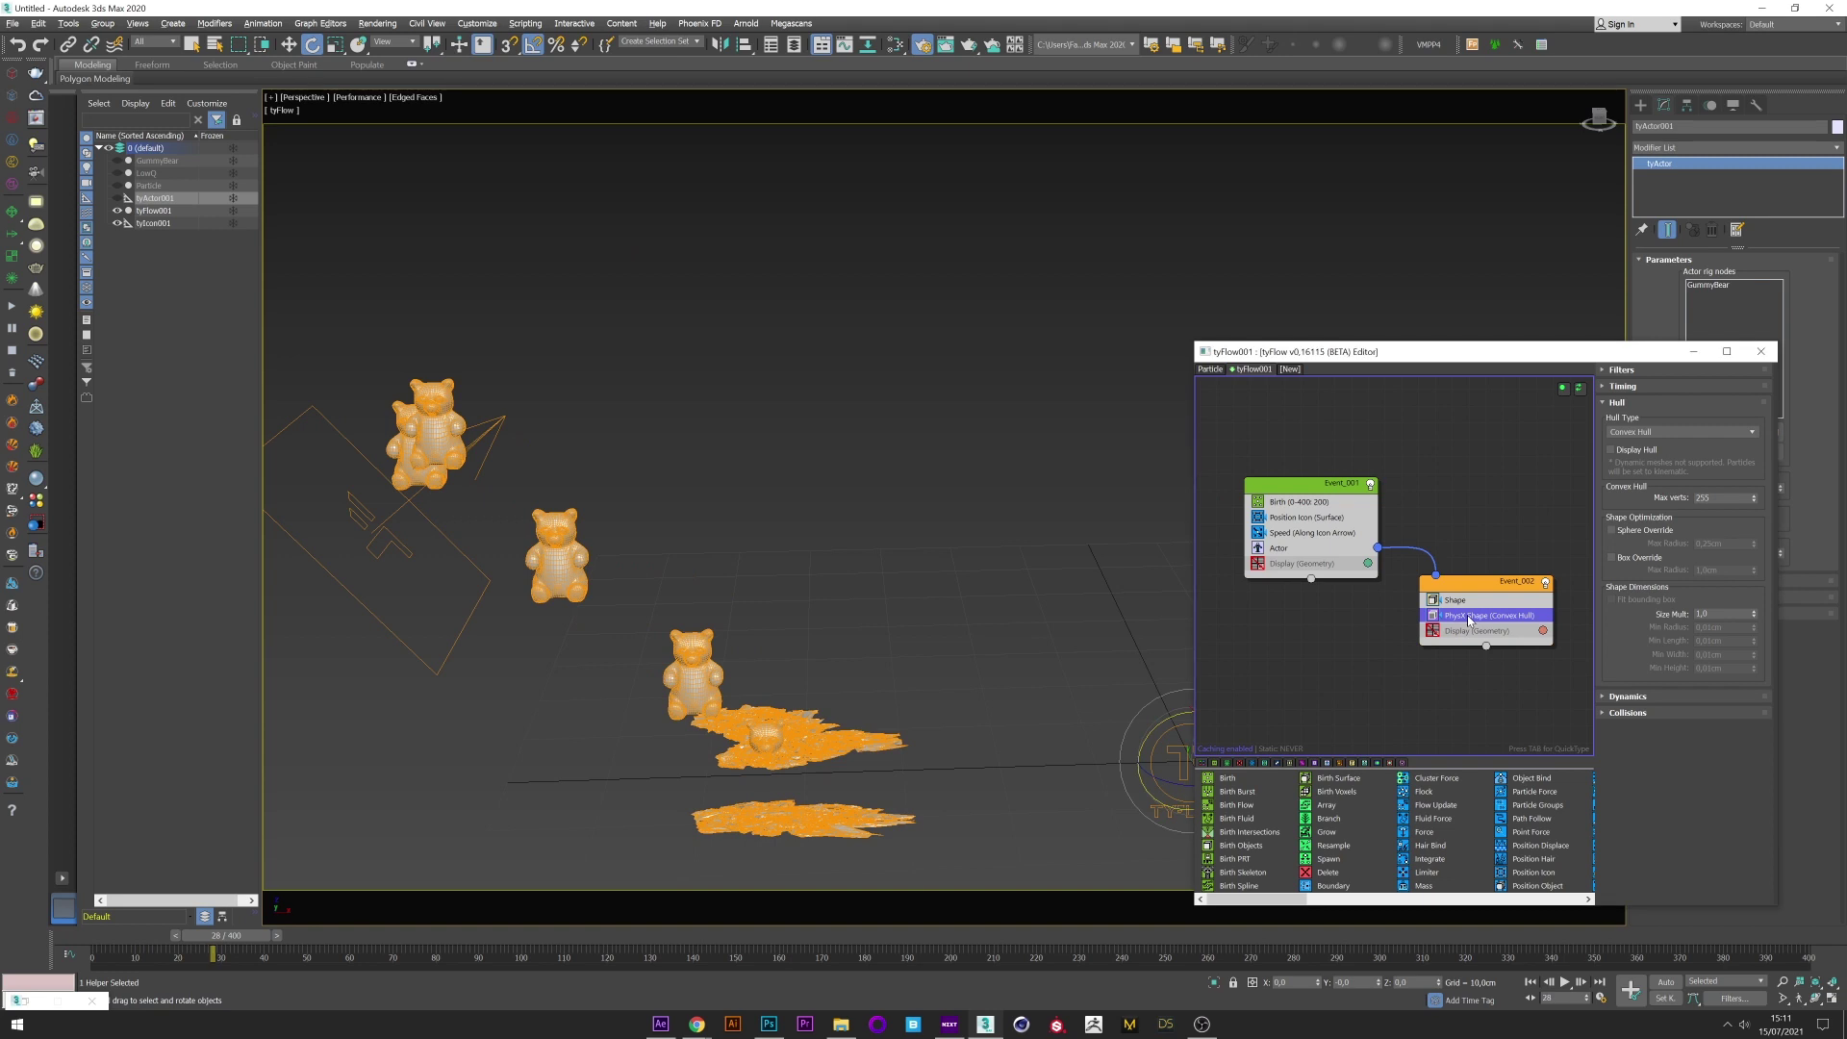
# Add a PhysX Bind operator after PhysX Shape in Event_002.
pyautogui.press('Tab')
pyautogui.write('phy')
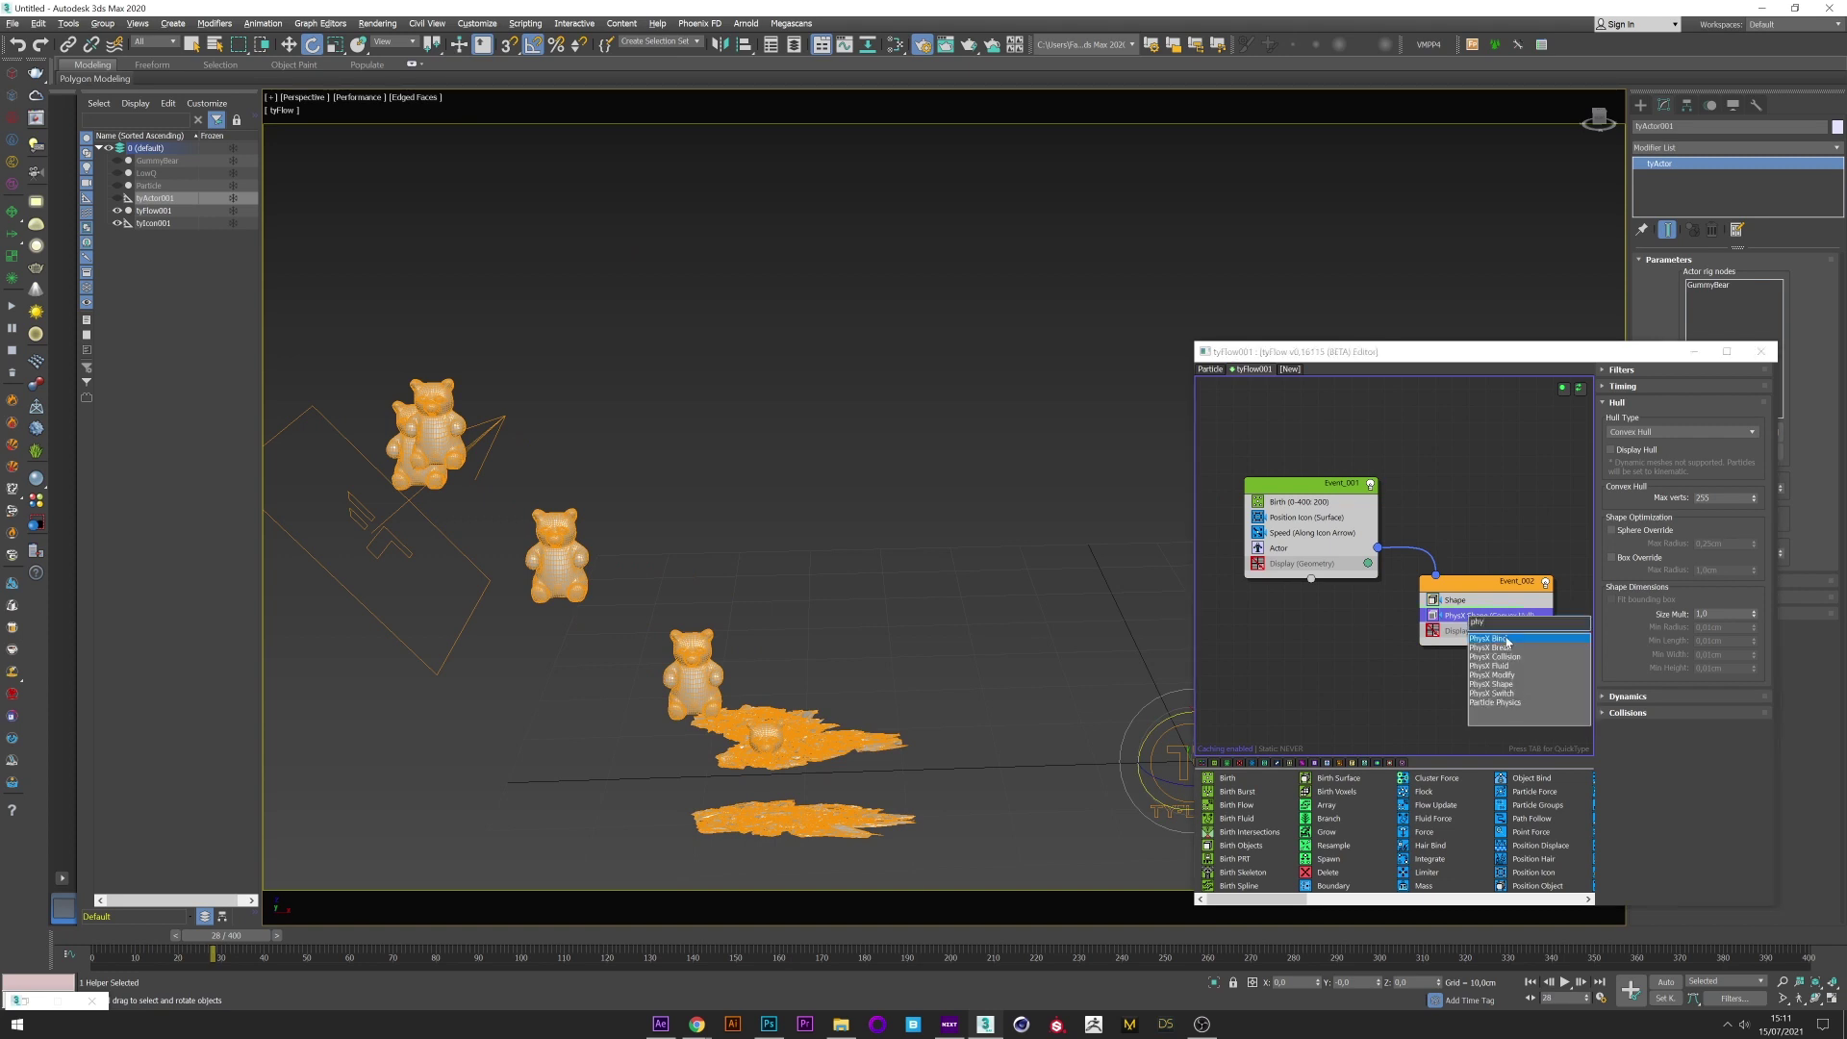
pyautogui.click(1507, 640)
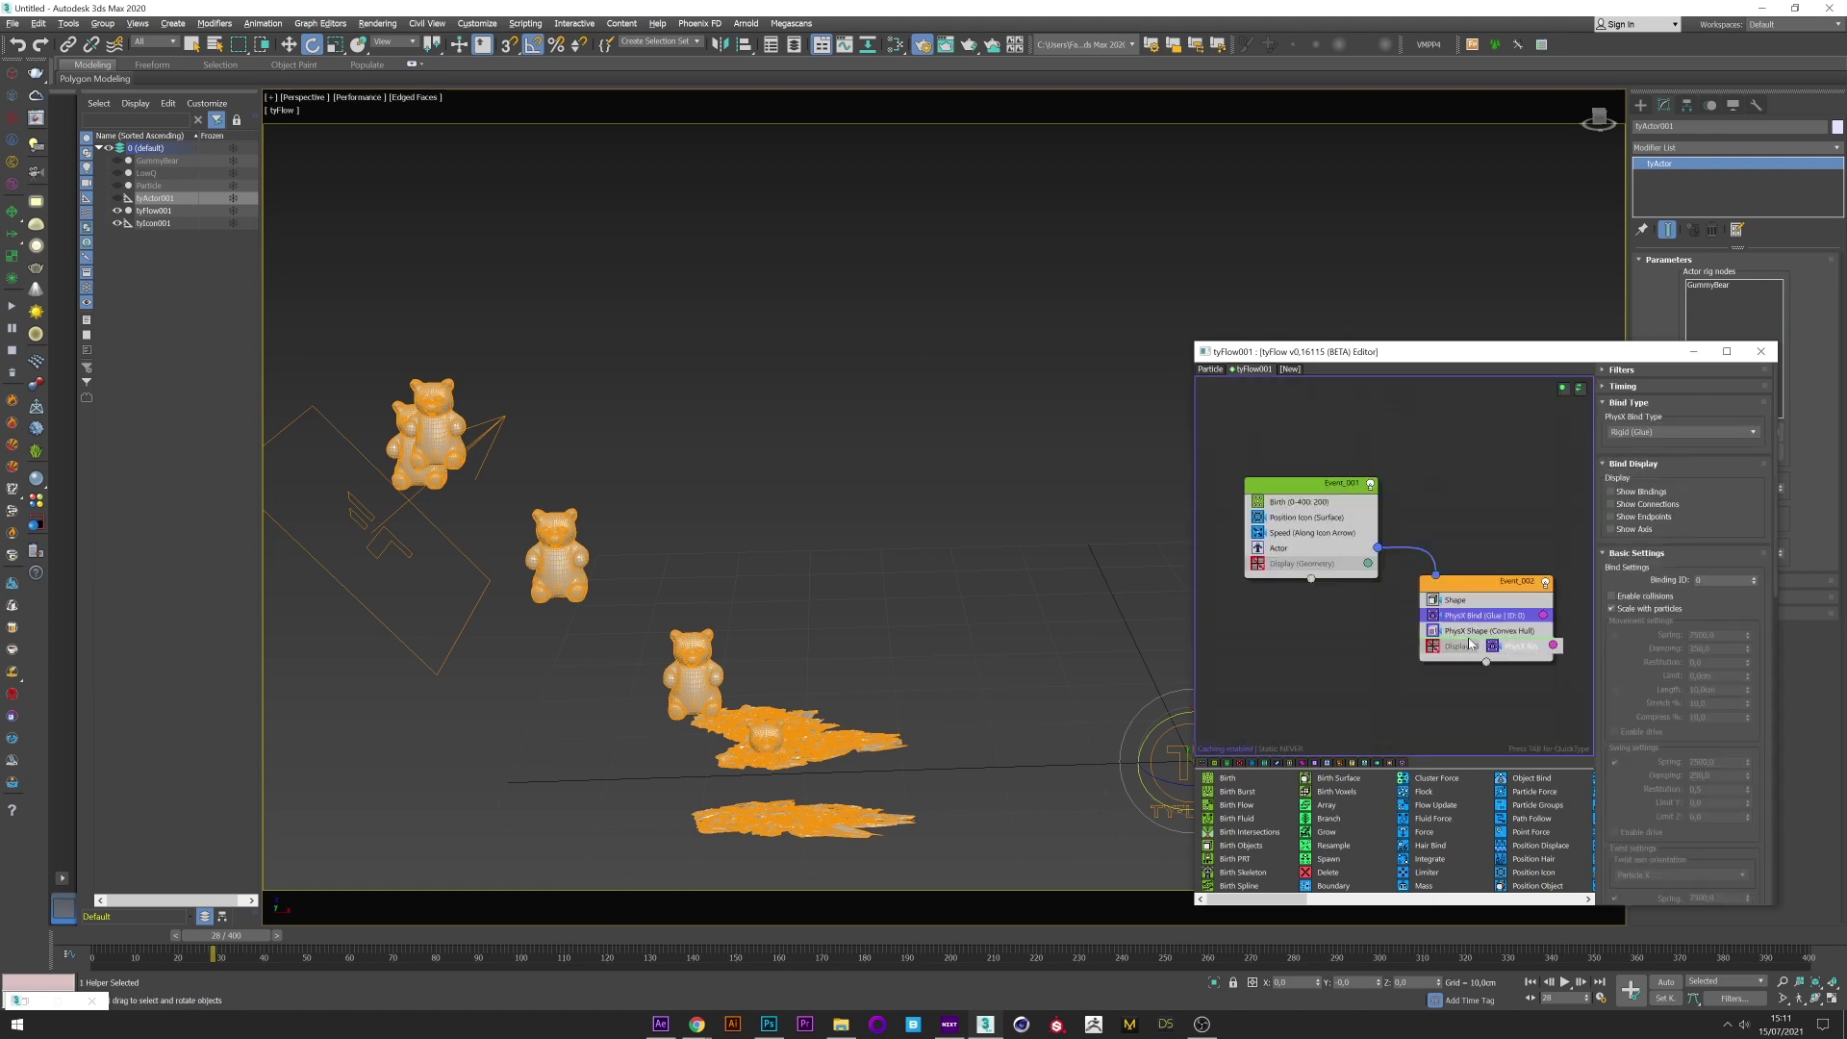
pyautogui.moveTo(1470, 646); pyautogui.dragTo(1470, 639)
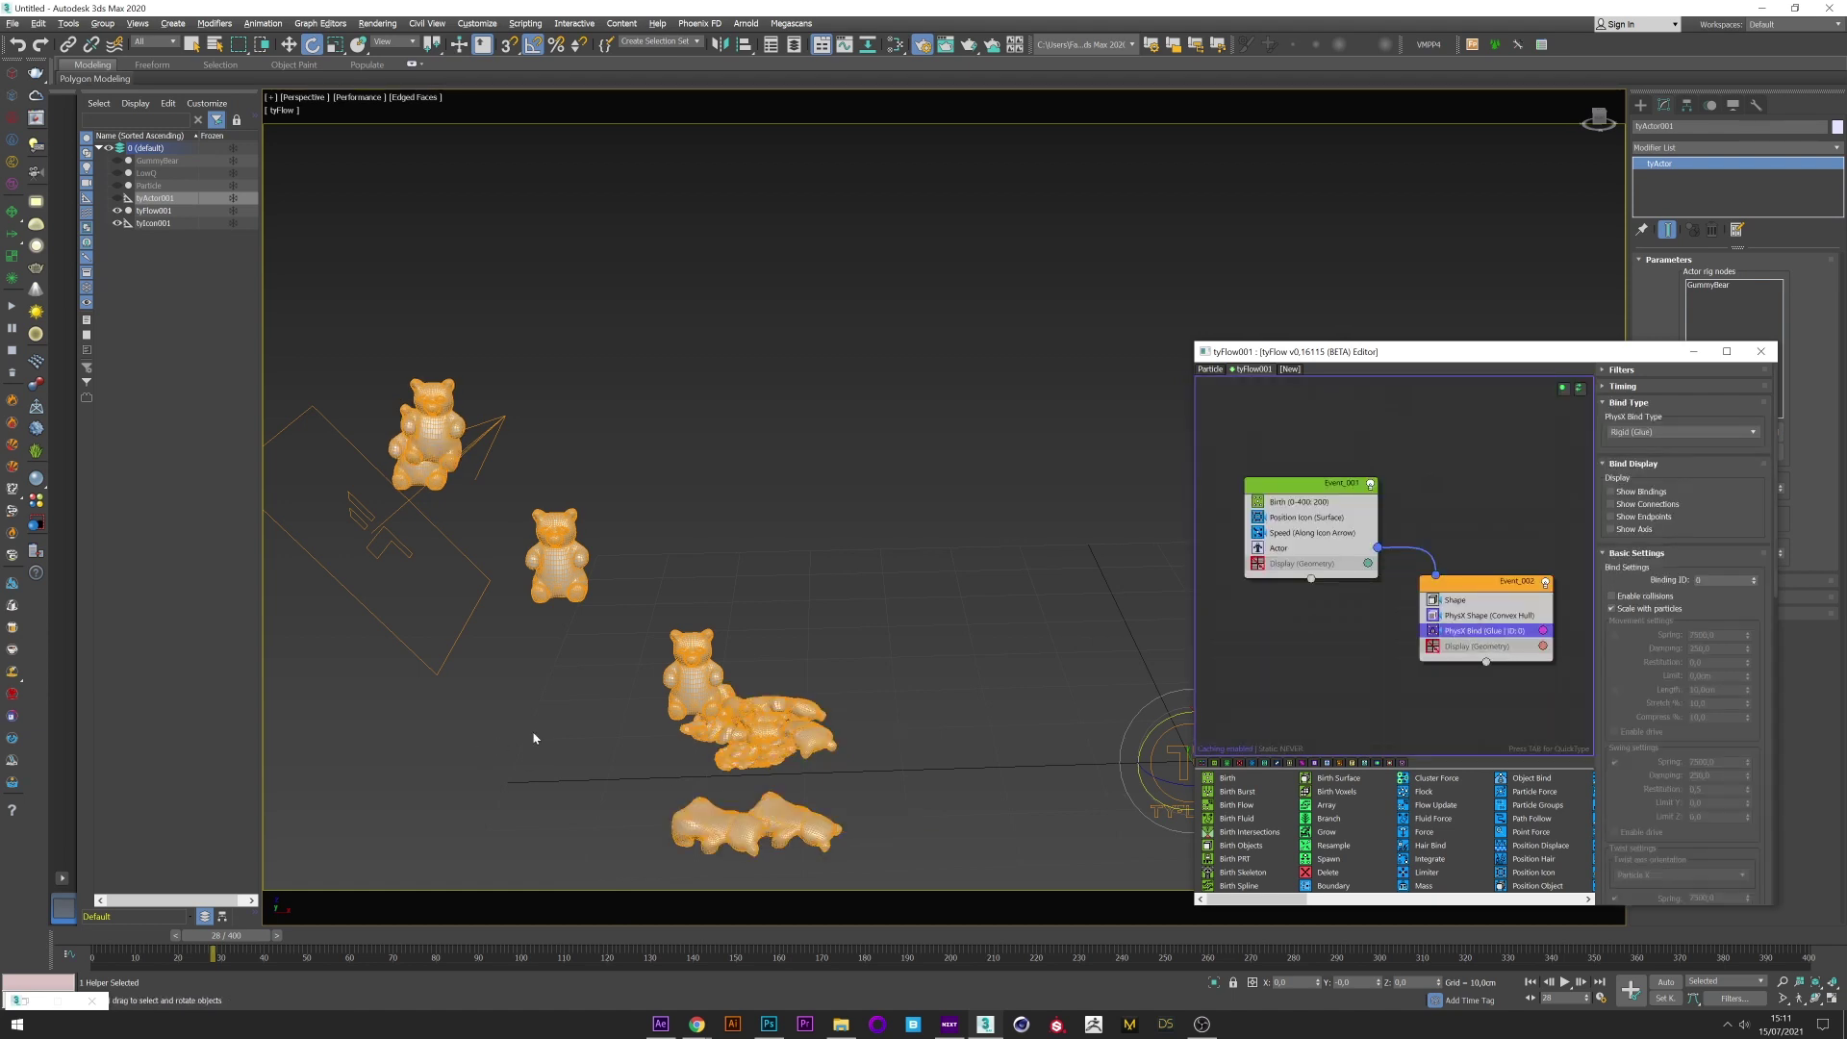
# Turn off edged faces in the viewport and scrub the early frames to check the bound gummy bears.
pyautogui.click(549, 733)
pyautogui.press('F4')
pyautogui.keyDown('alt'); pyautogui.moveTo(548, 733); pyautogui.dragTo(479, 767, button='middle'); pyautogui.keyUp('alt')
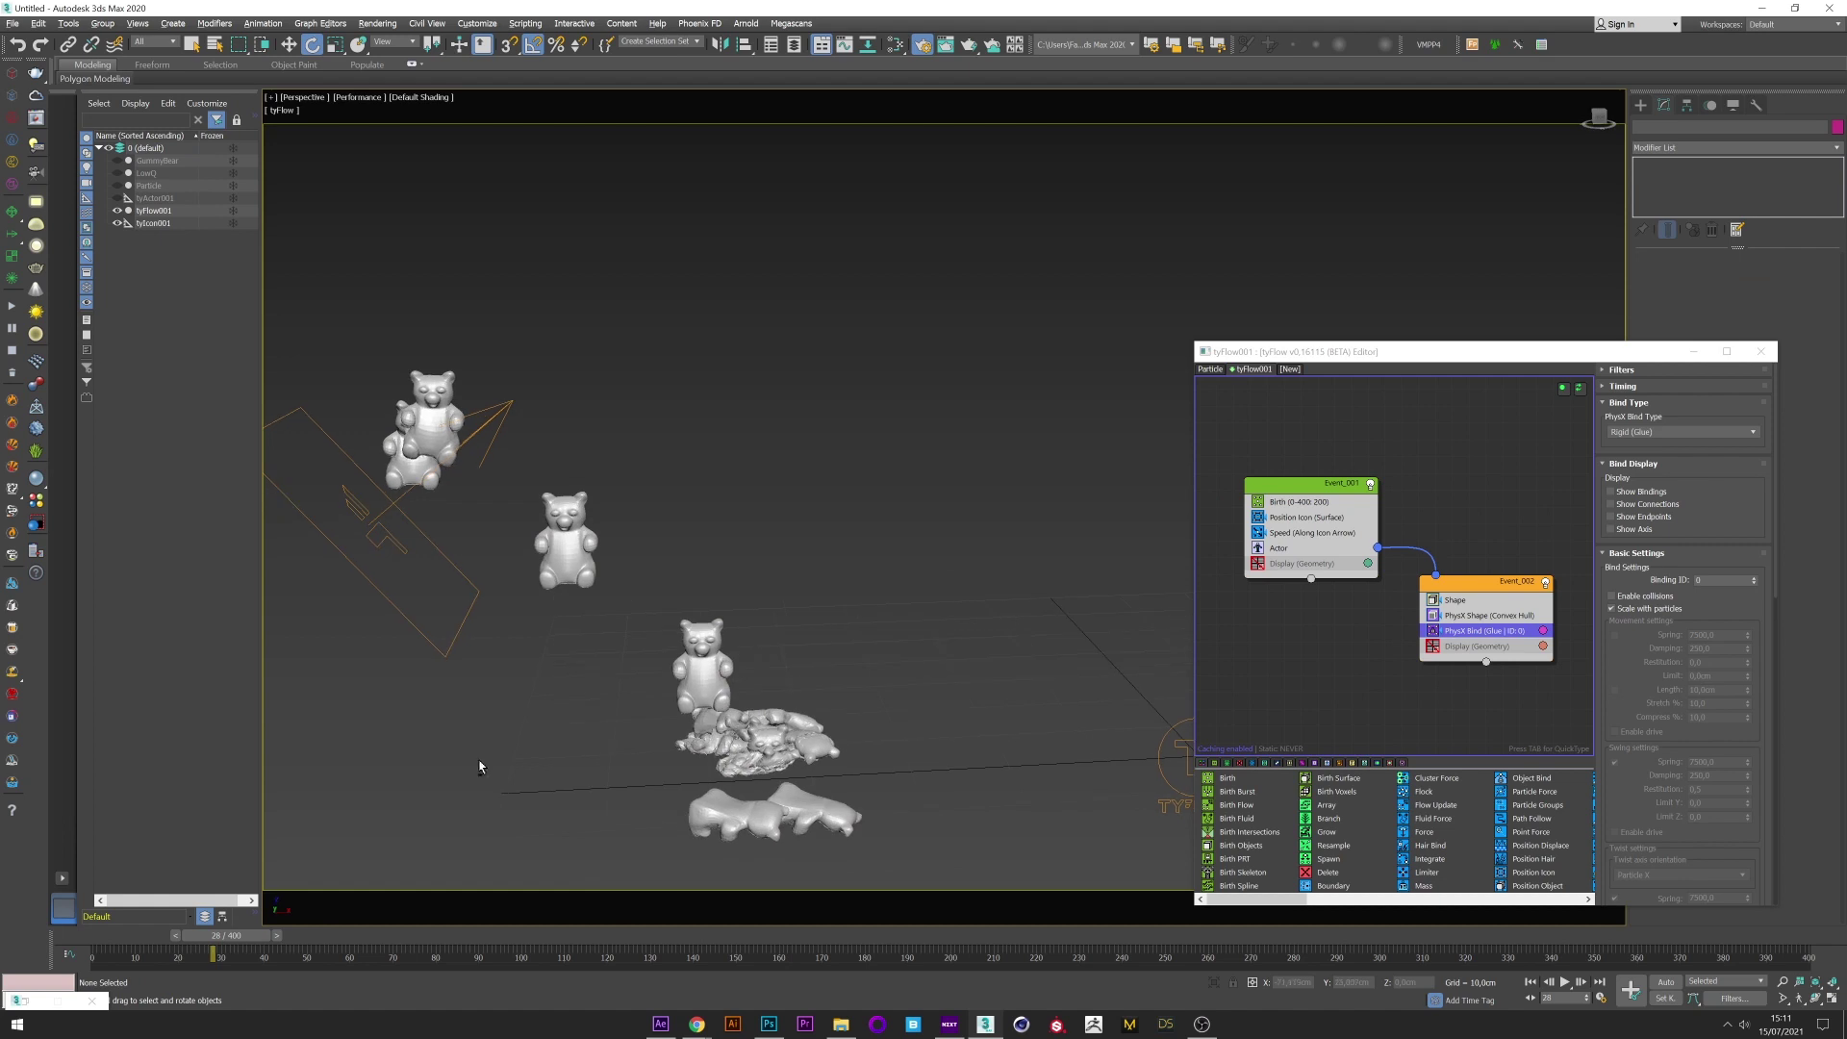
pyautogui.moveTo(119, 940); pyautogui.dragTo(225, 952)
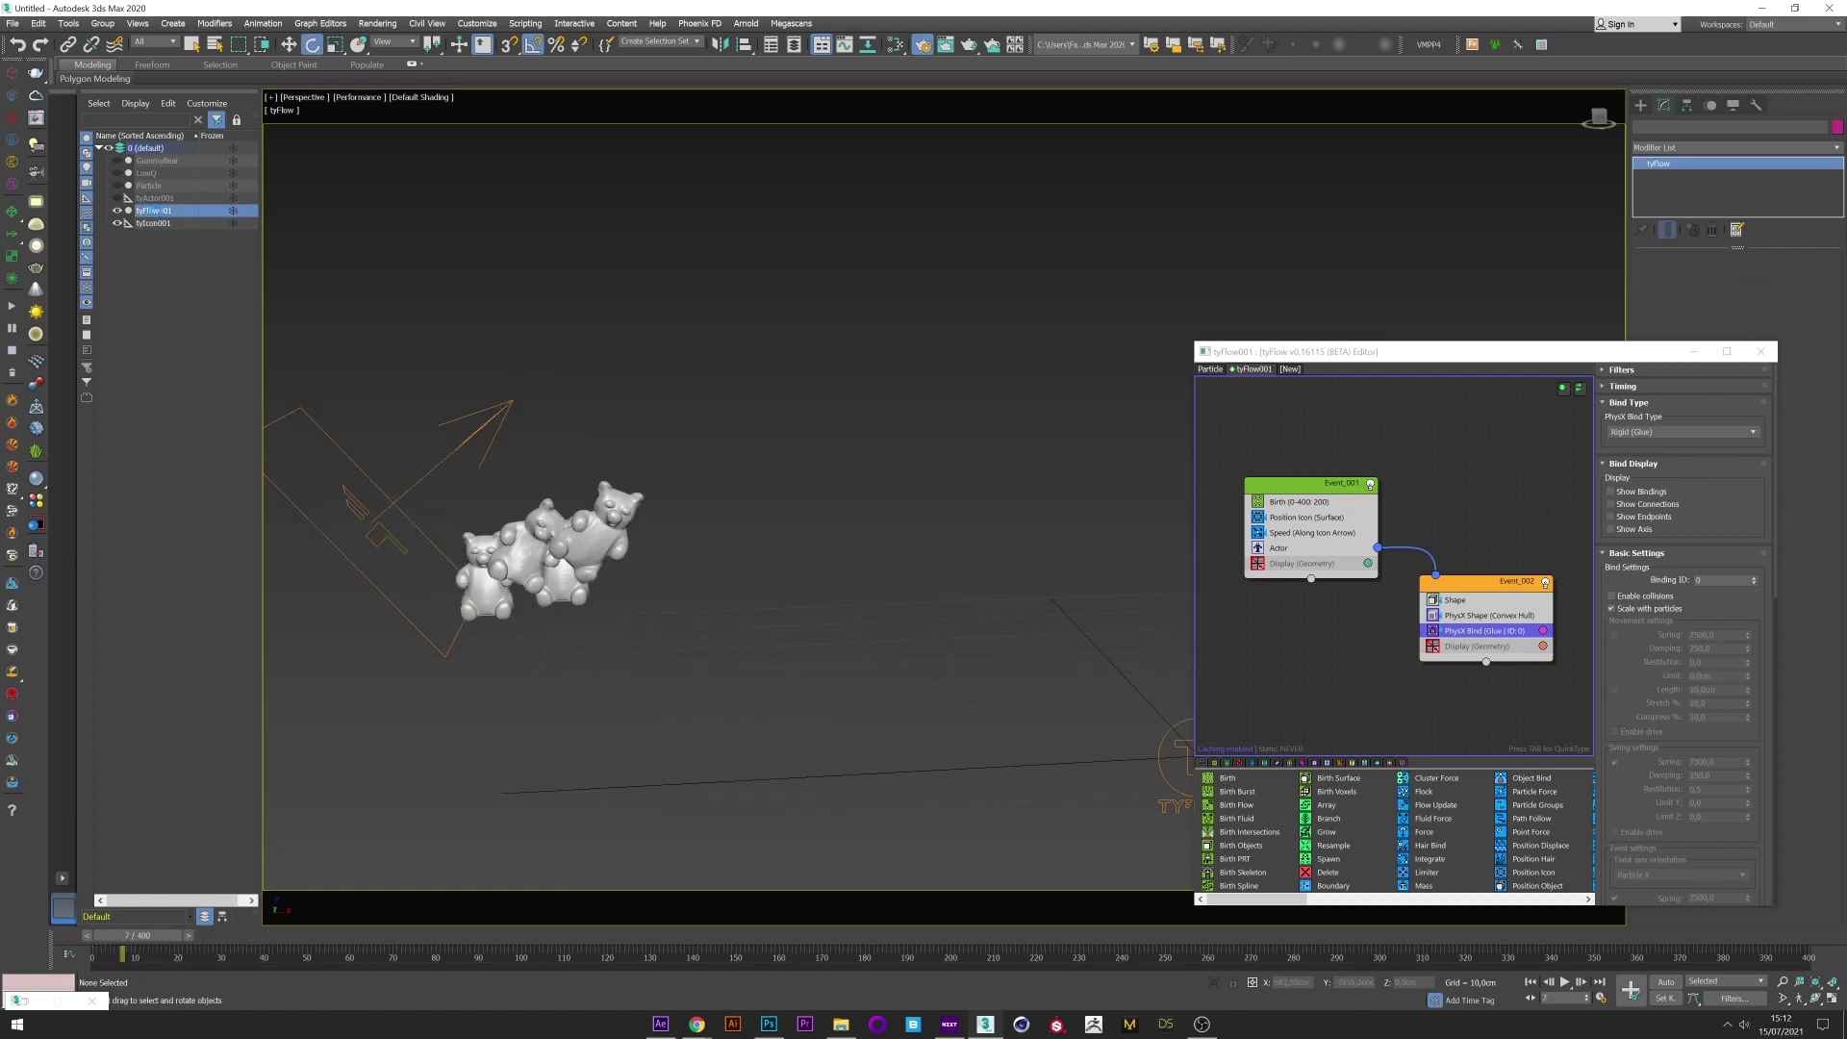
# Move the editor aside, set tyFlow001's time step to 1/4 Frame and scrub the timeline to check the simulation.
pyautogui.moveTo(1497, 351); pyautogui.dragTo(1285, 344)
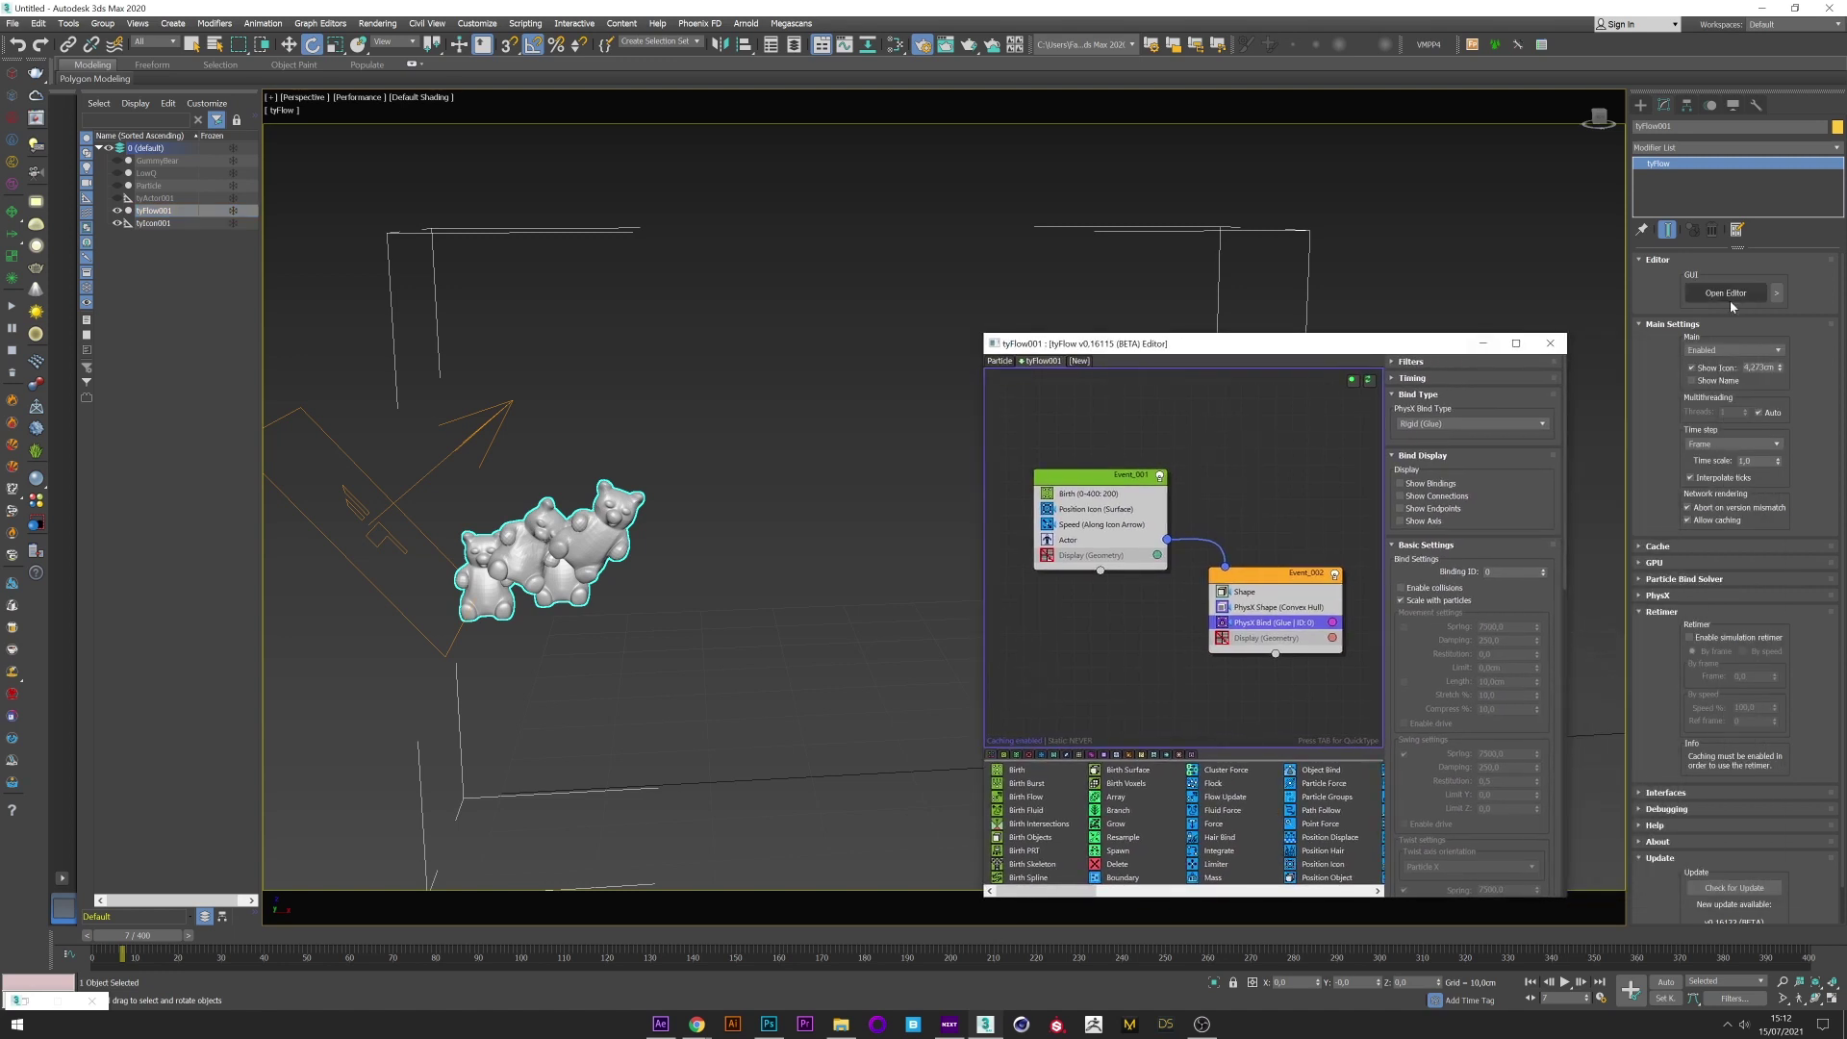
pyautogui.click(1728, 445)
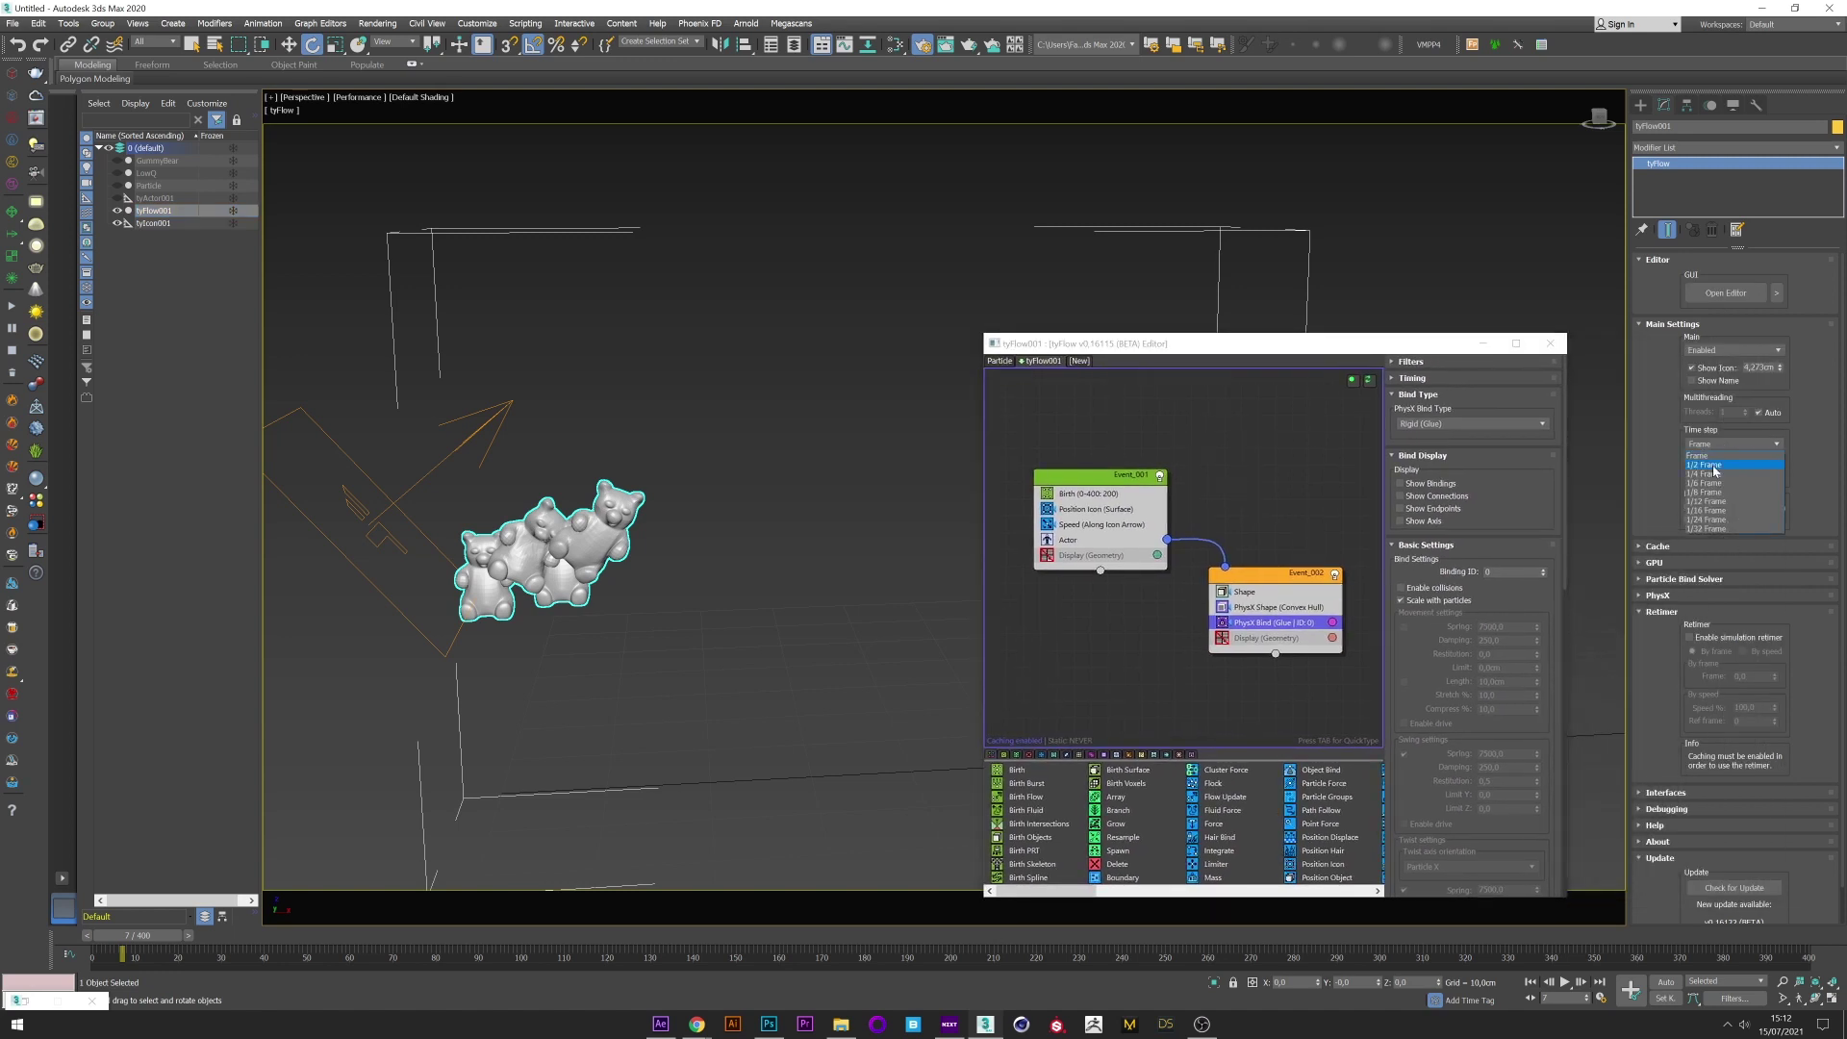
pyautogui.click(1713, 472)
pyautogui.moveTo(137, 935); pyautogui.dragTo(367, 938)
pyautogui.moveTo(95, 941); pyautogui.dragTo(182, 950)
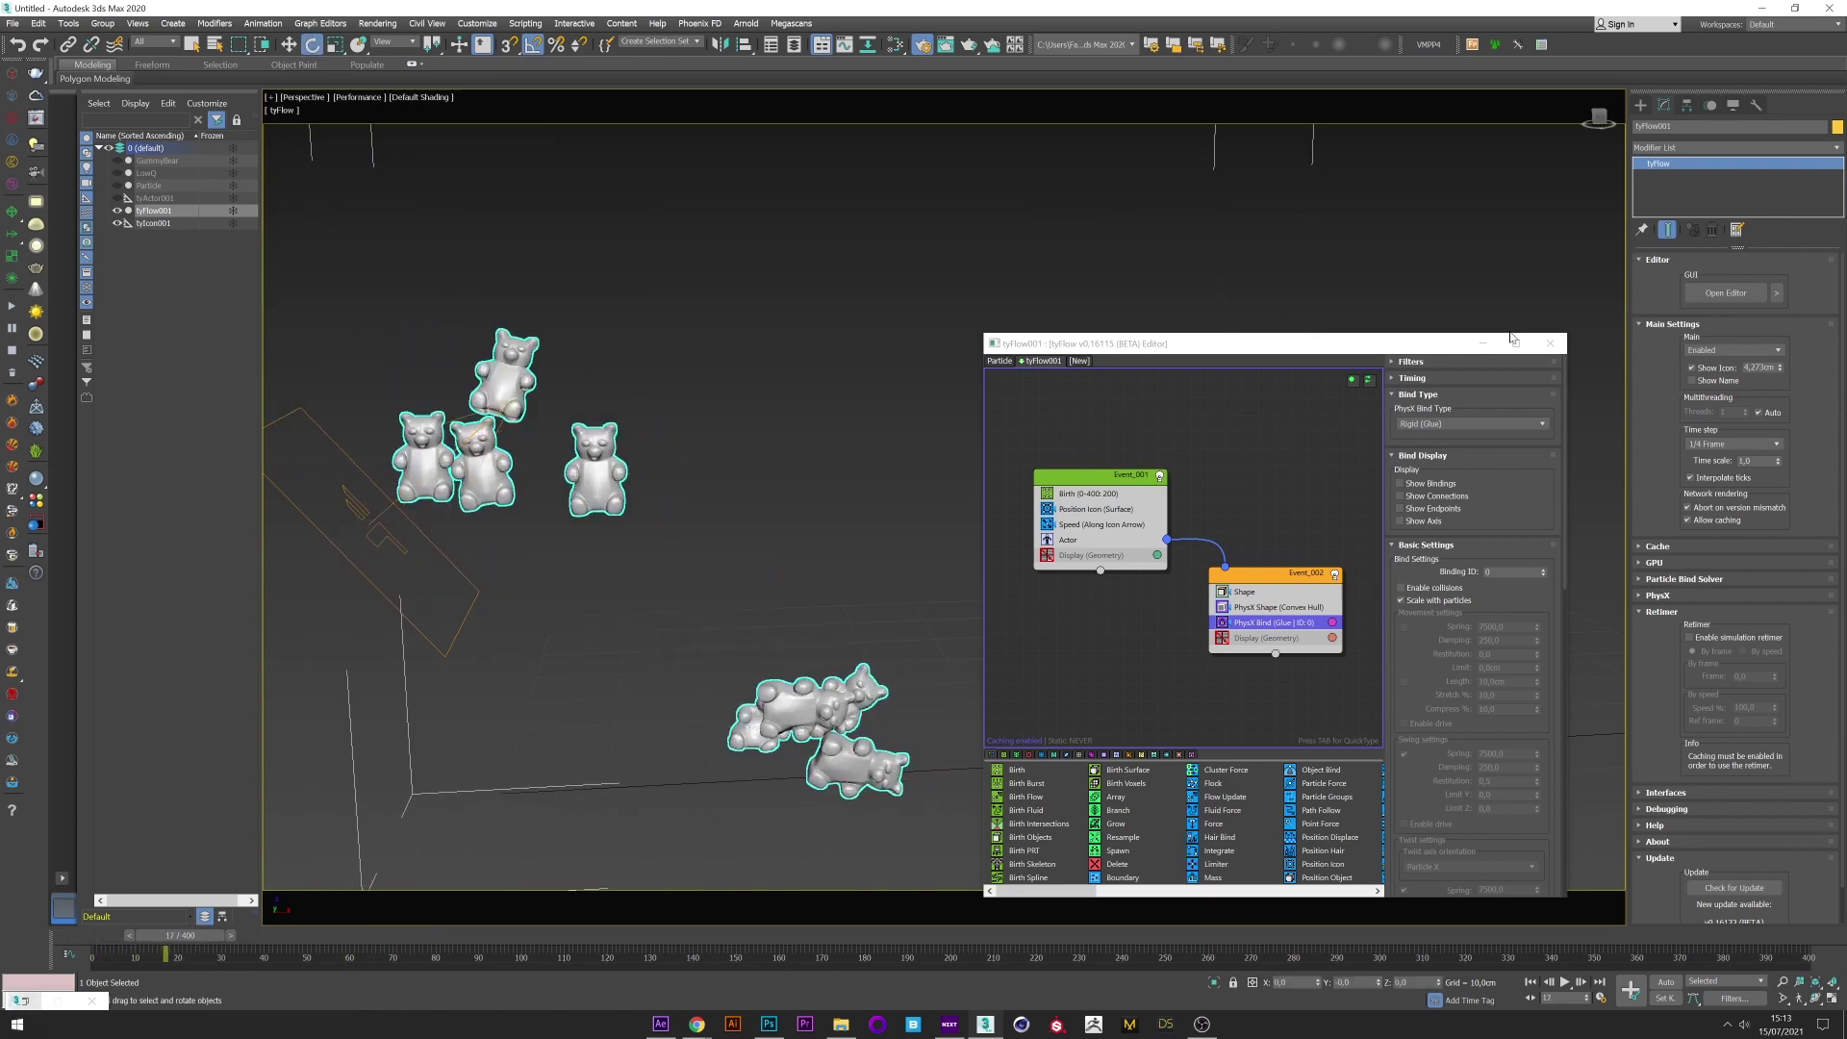
# Minimize the editor, add a TurboSmooth modifier to tyFlow001 and scrub the early frames to check the smoothed bears.
pyautogui.click(1483, 343)
pyautogui.moveTo(1092, 490); pyautogui.dragTo(1063, 466, button='middle')
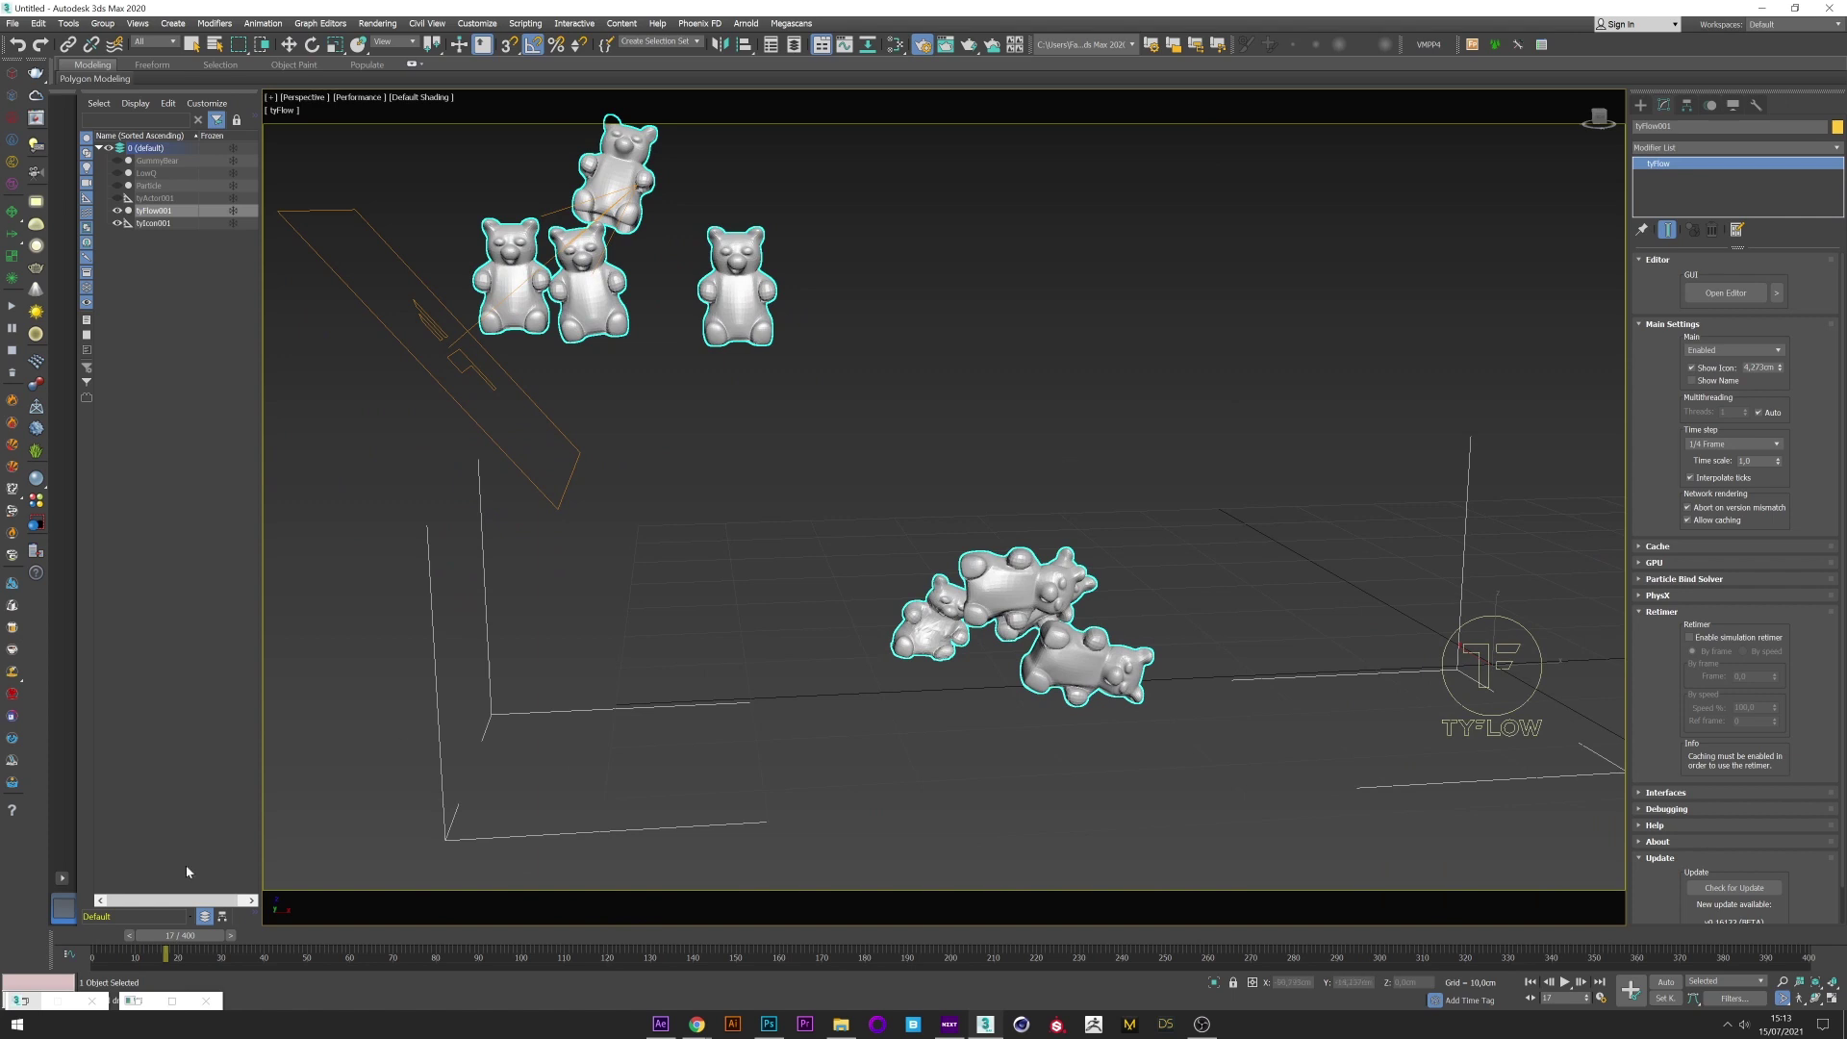
pyautogui.click(1682, 148)
pyautogui.press('t')
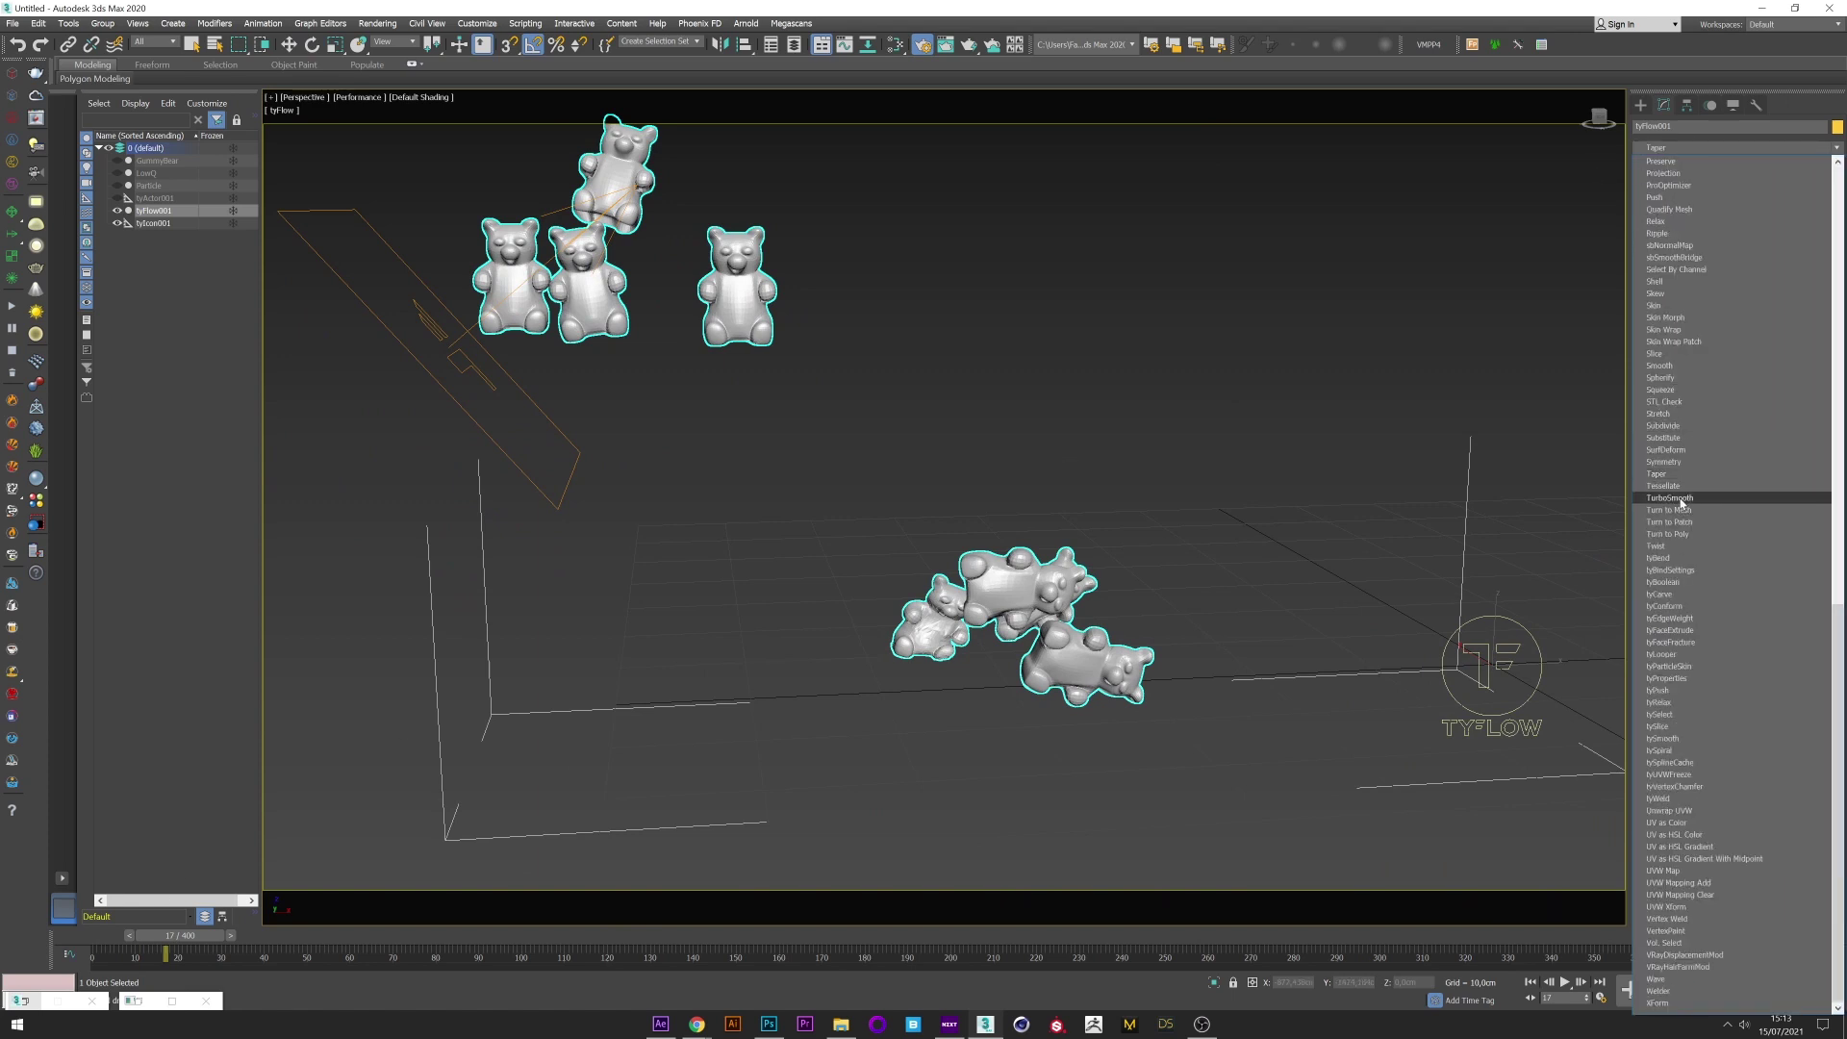
pyautogui.click(1682, 500)
pyautogui.moveTo(129, 940); pyautogui.dragTo(193, 942)
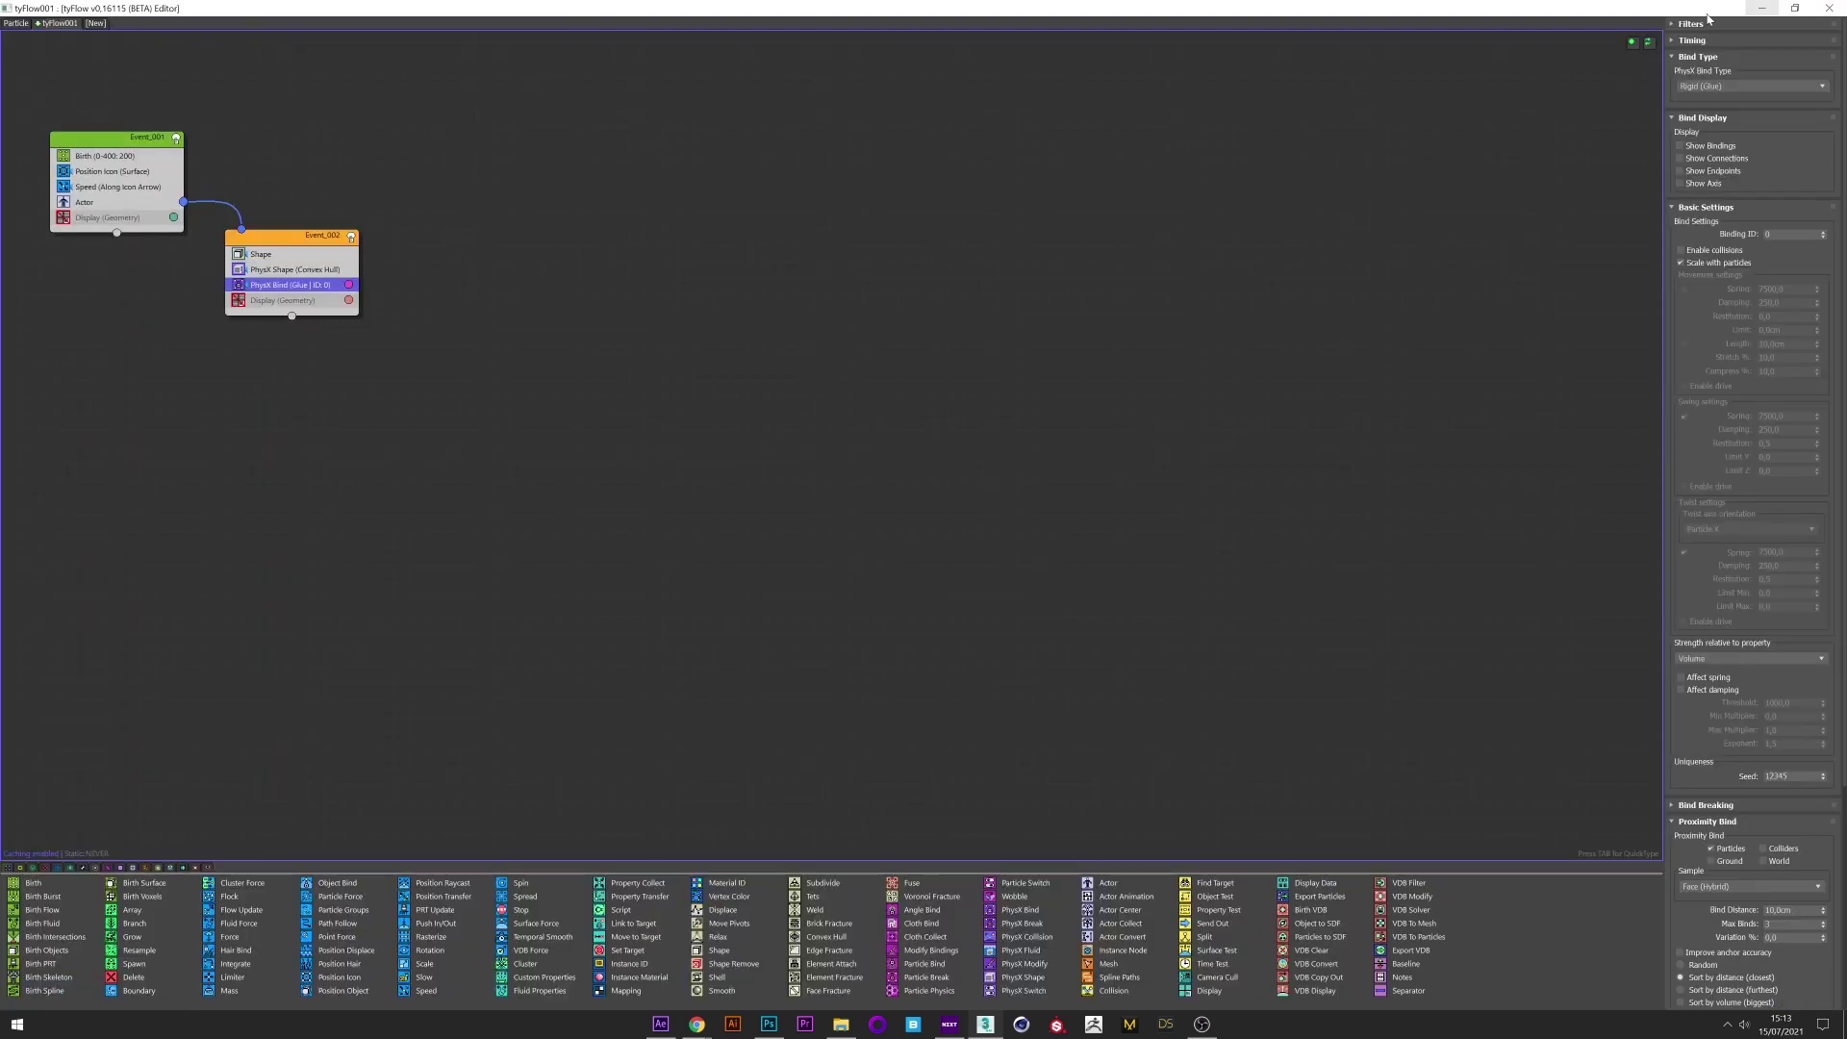
# Restore the editor to a floating window and add a Rotation operator to Event_001.
pyautogui.click(1795, 7)
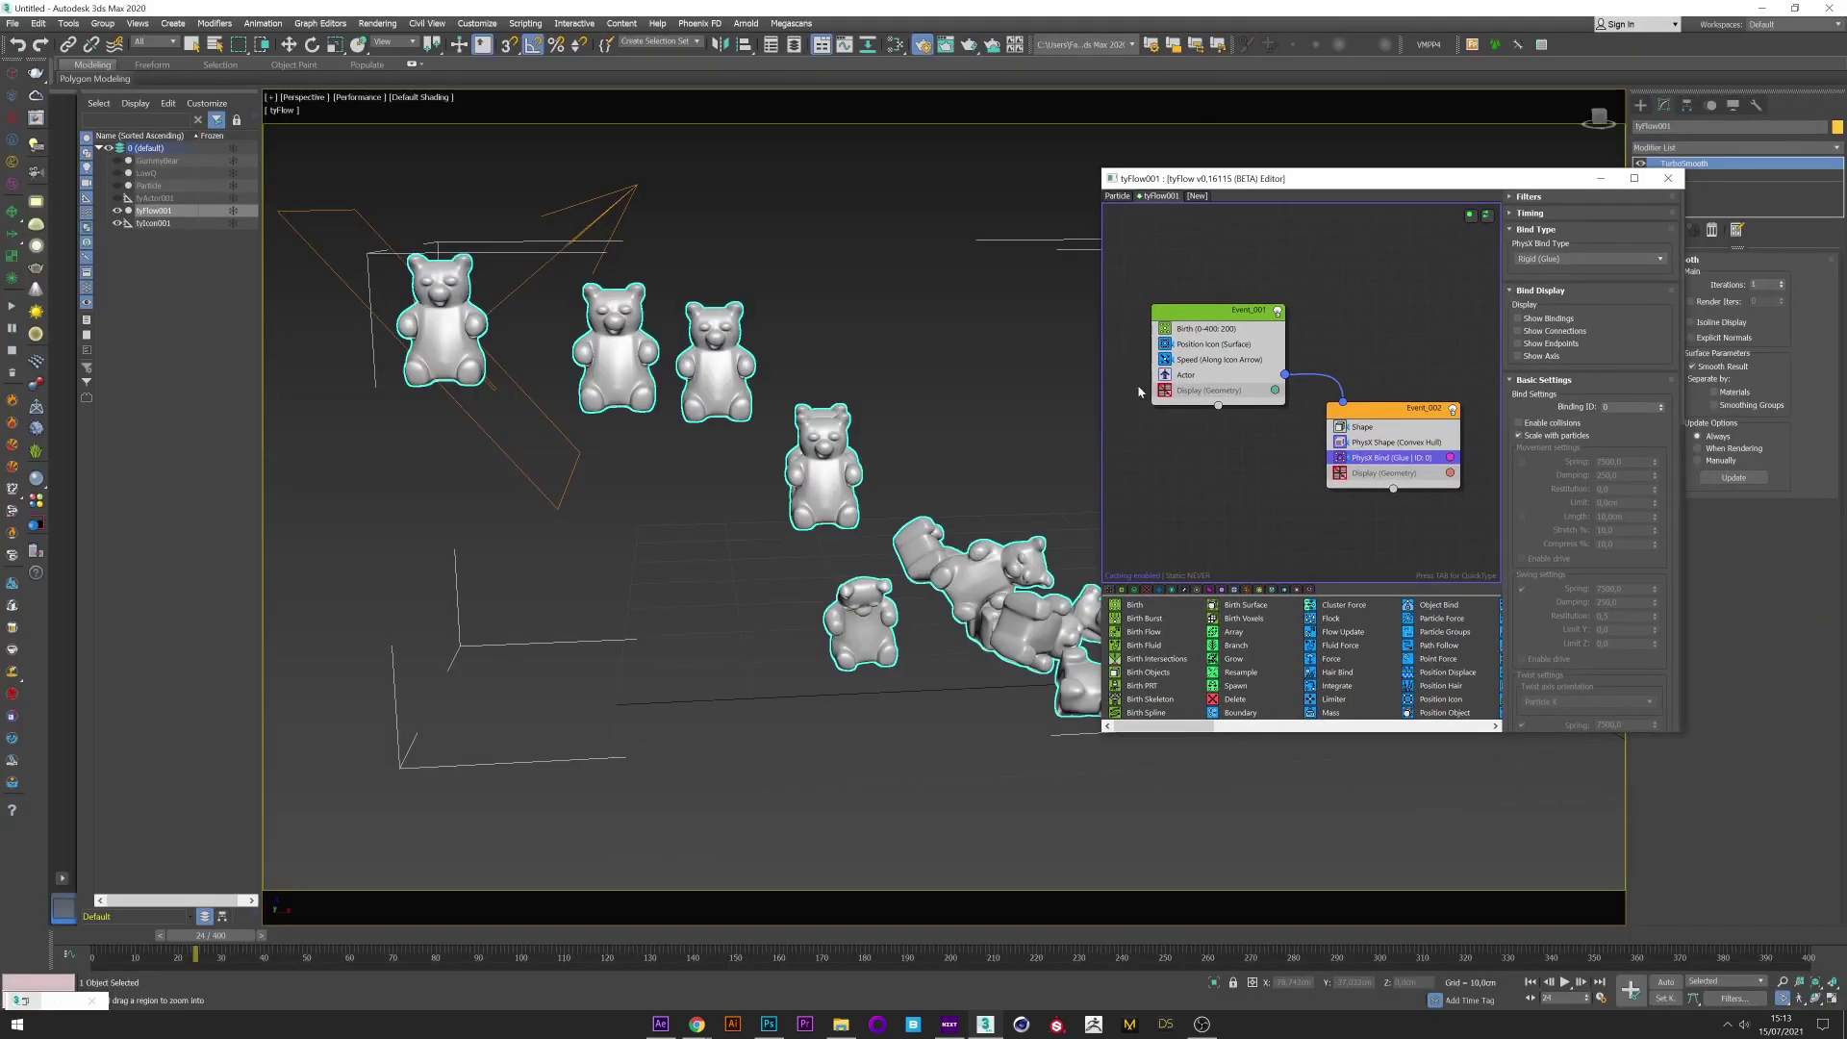
pyautogui.click(1198, 351)
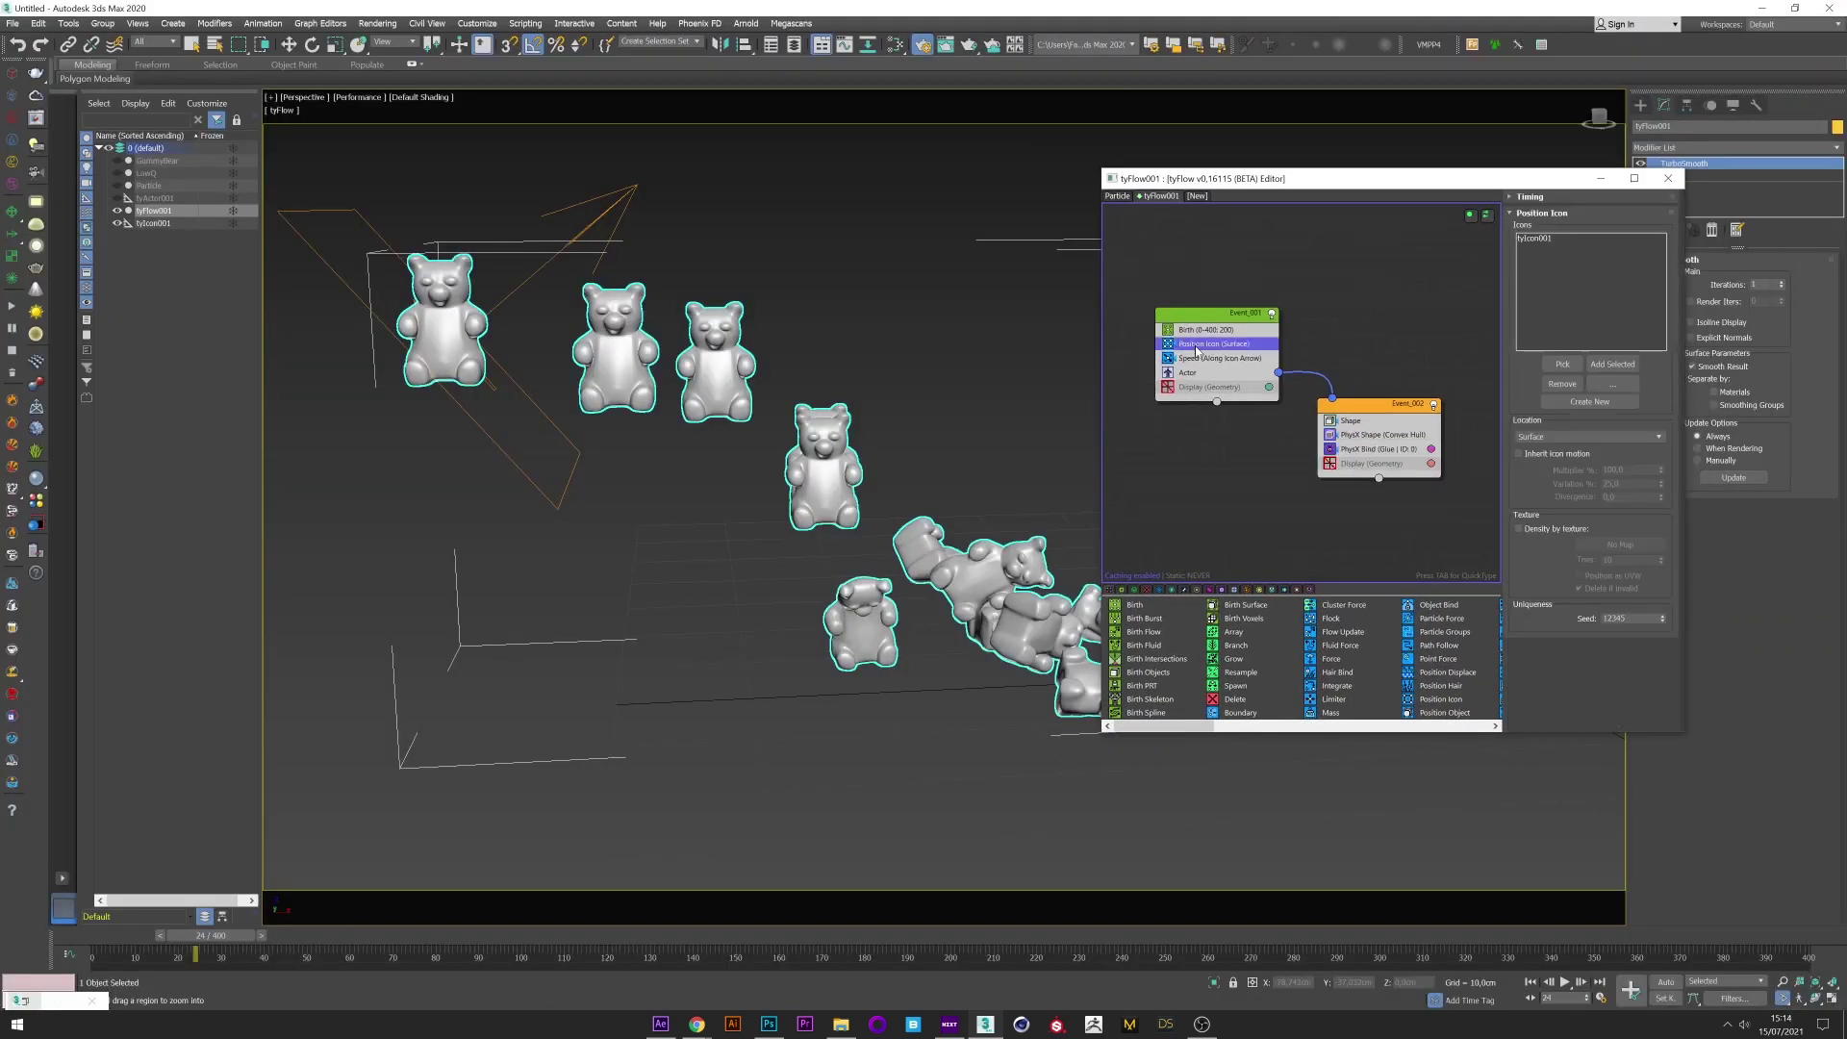
pyautogui.press('Tab')
pyautogui.write('ro')
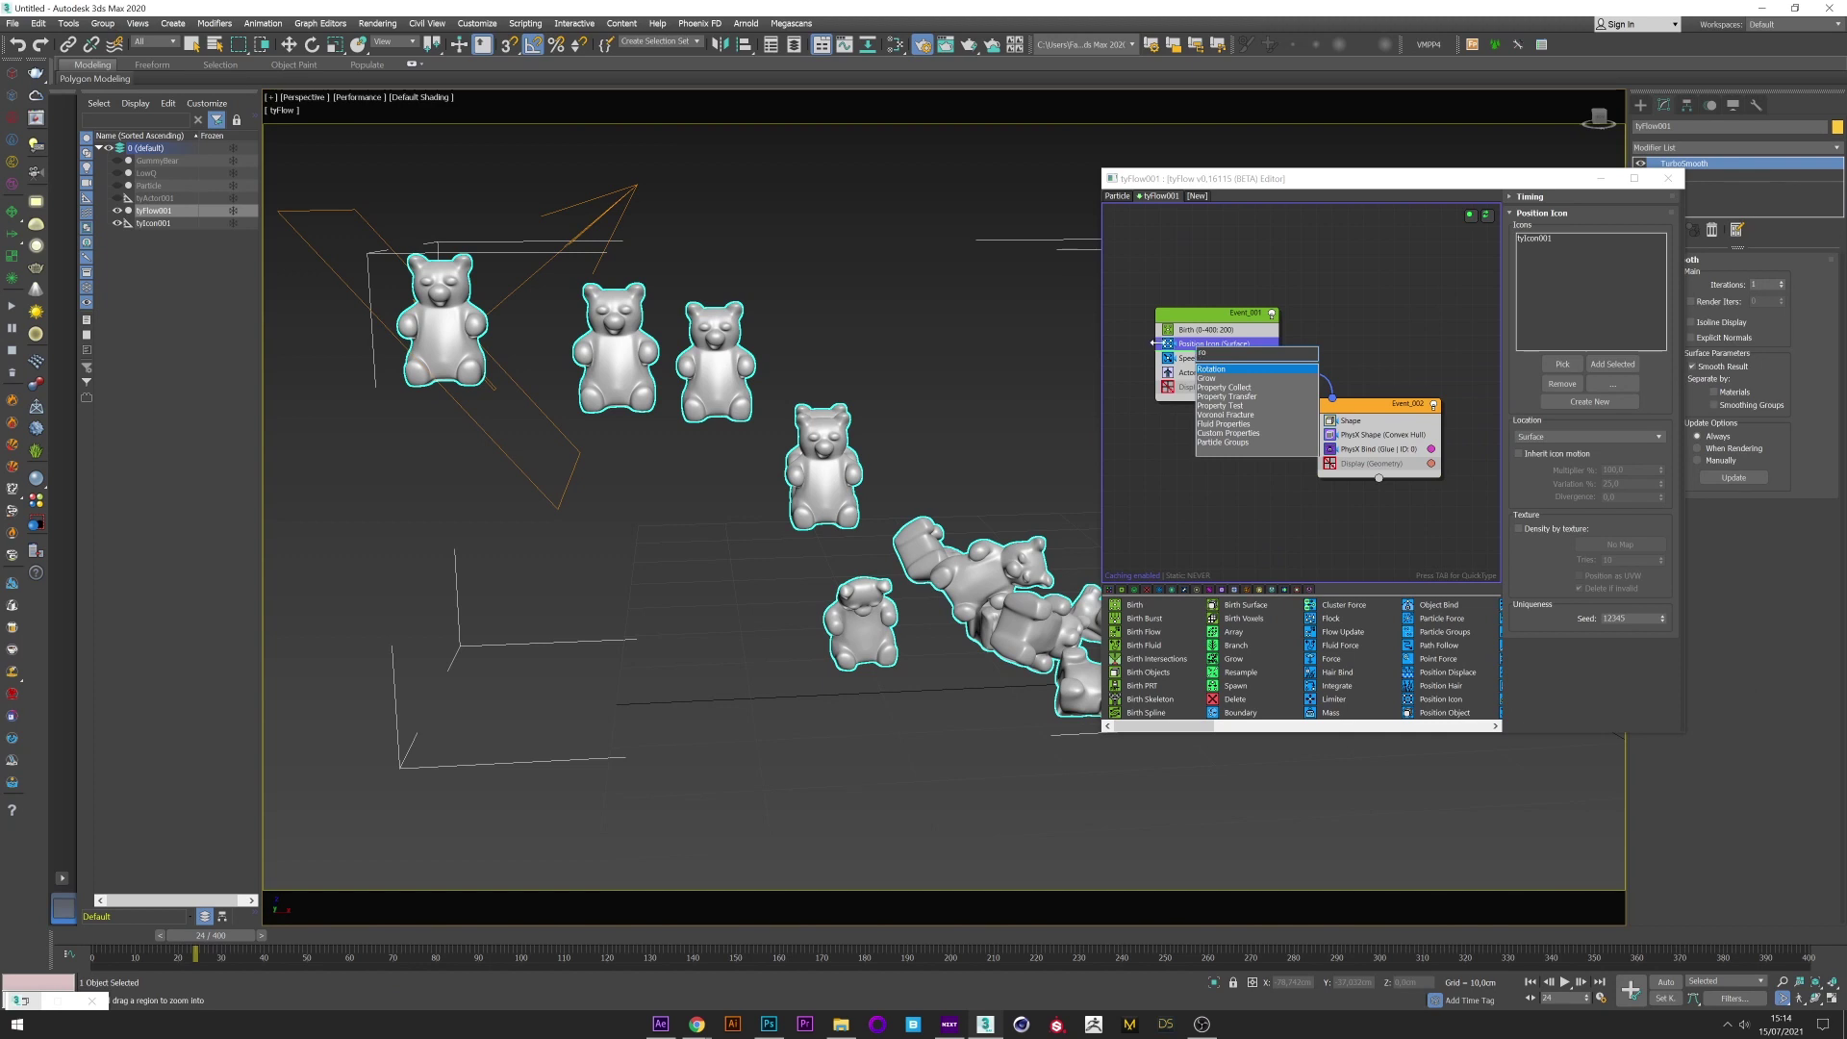